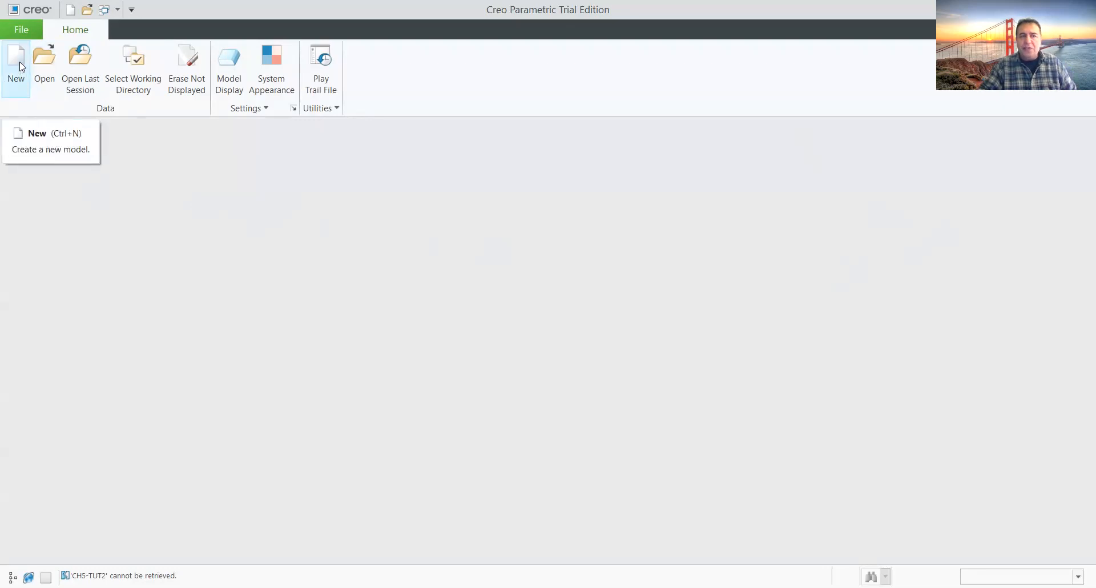
Step: Create a new solid part named ch5-ex1 using the default template
click(19, 63)
text(ch5)
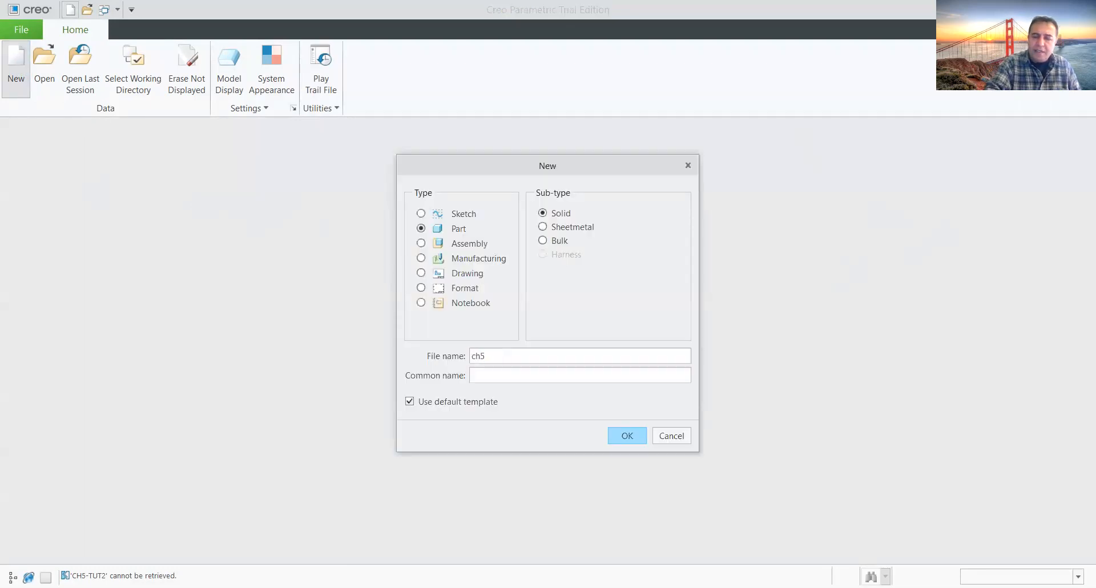
text(-ex)
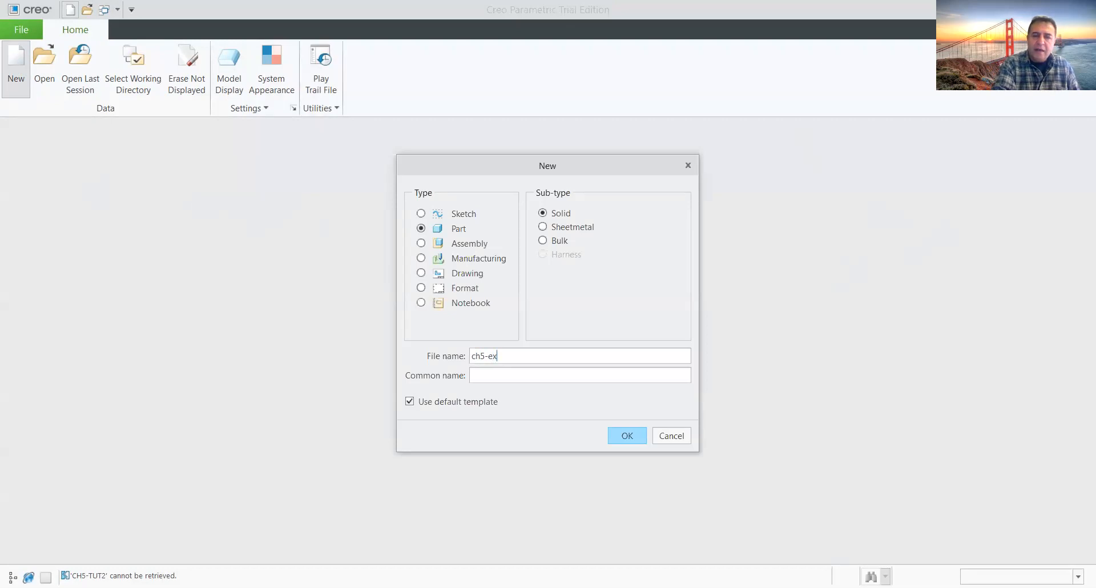
text(1)
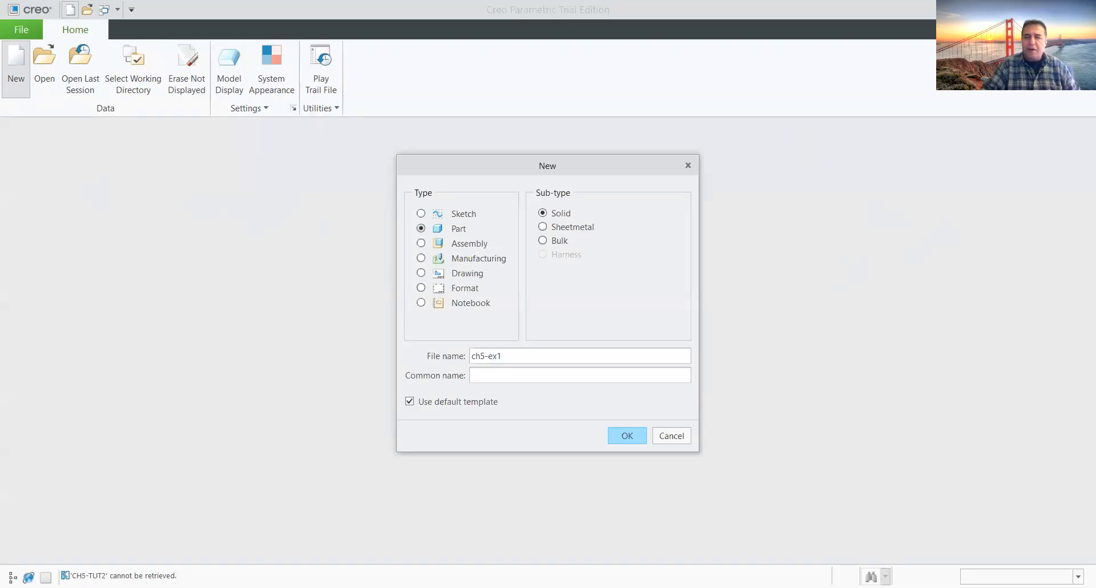
click(628, 436)
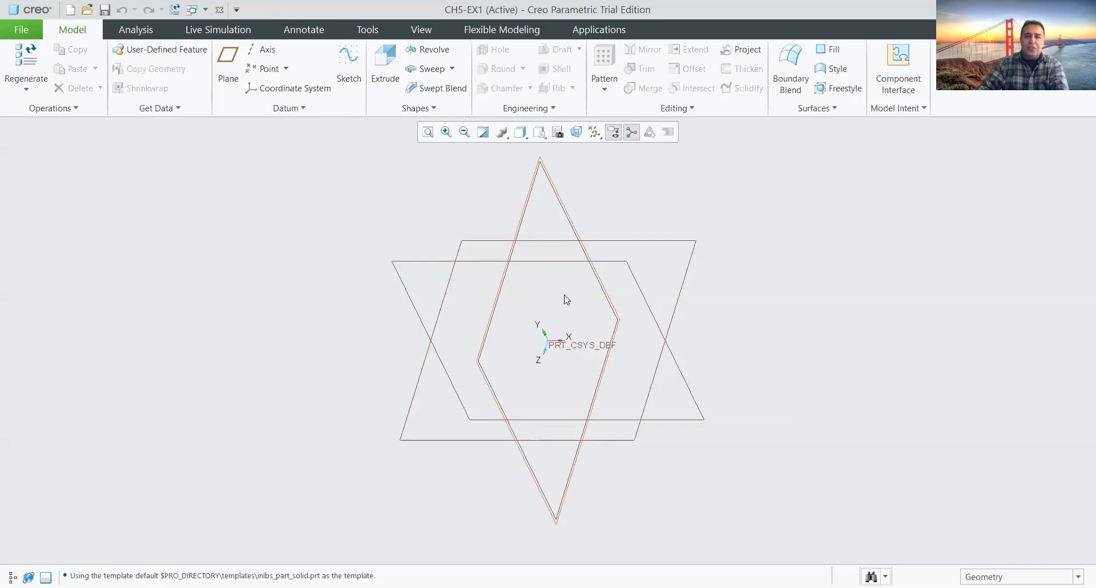
Step: Begin an Extrude sketch on the front (XY) datum plane, facing the sketch view, with all datum display turned off
click(385, 64)
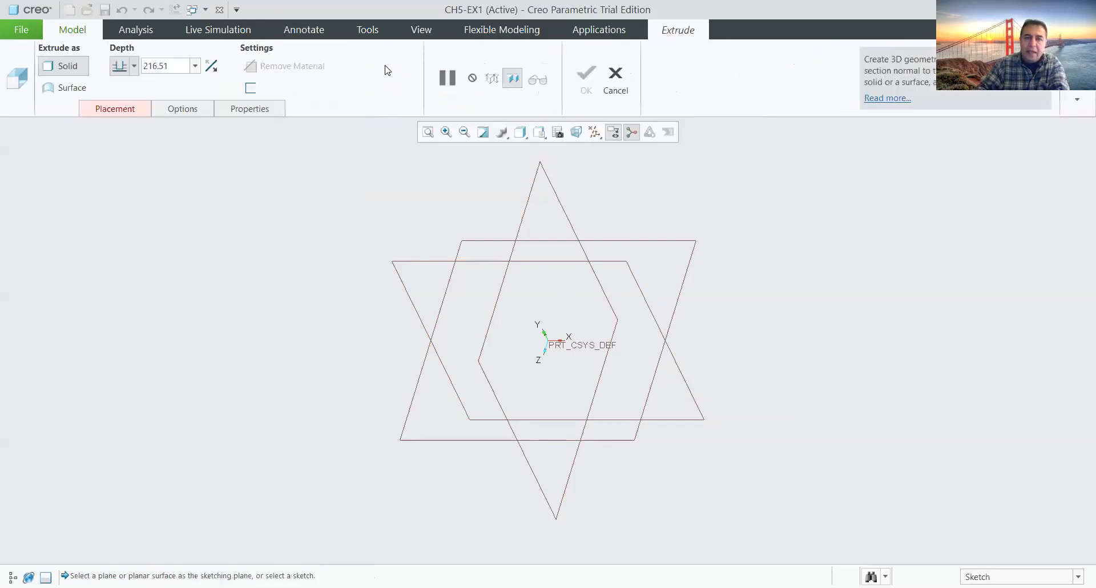
click(415, 263)
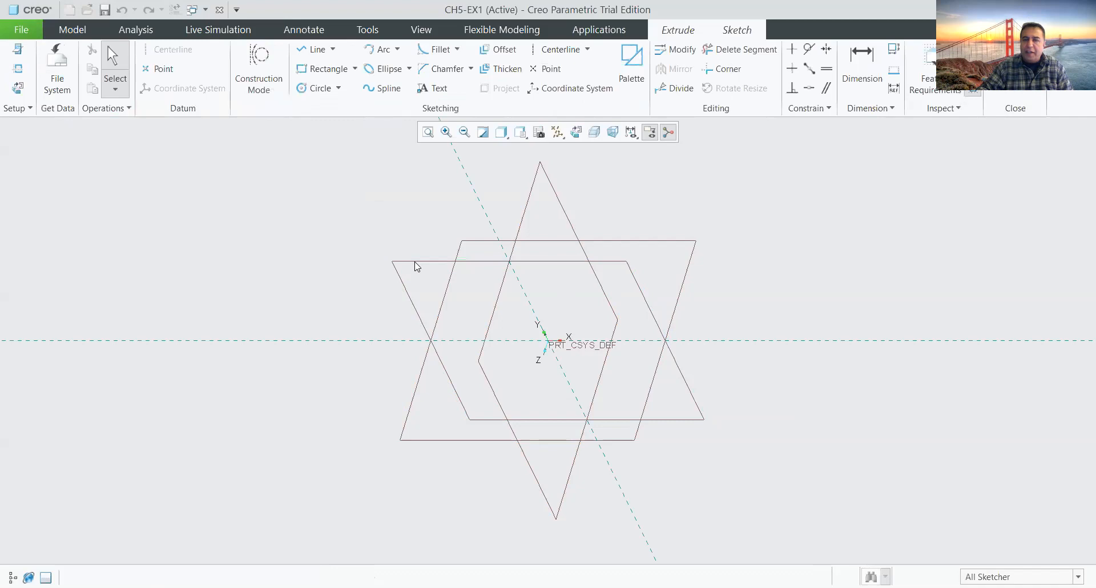
click(576, 132)
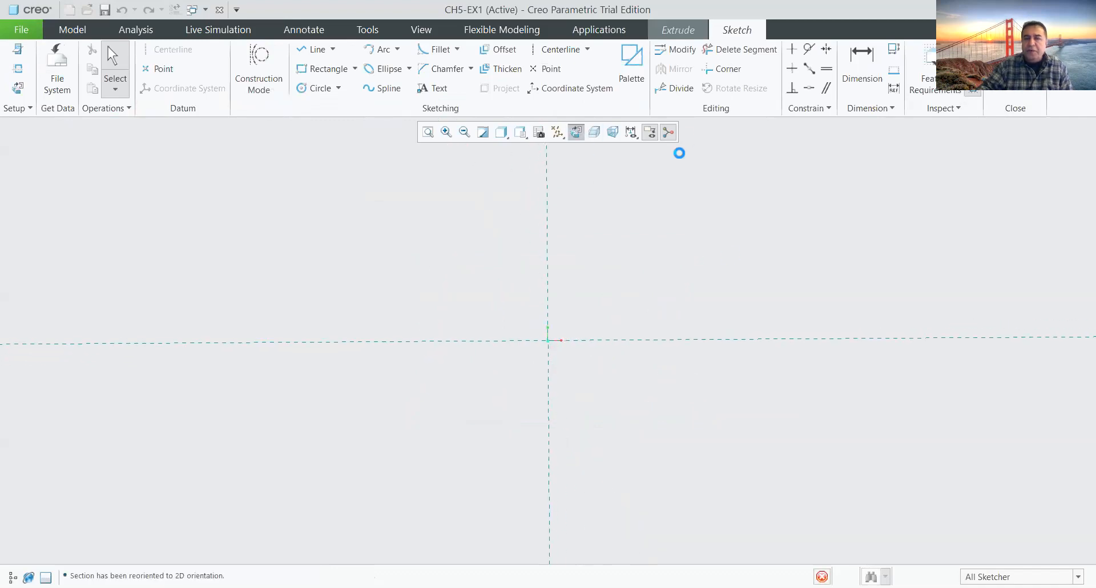
click(557, 132)
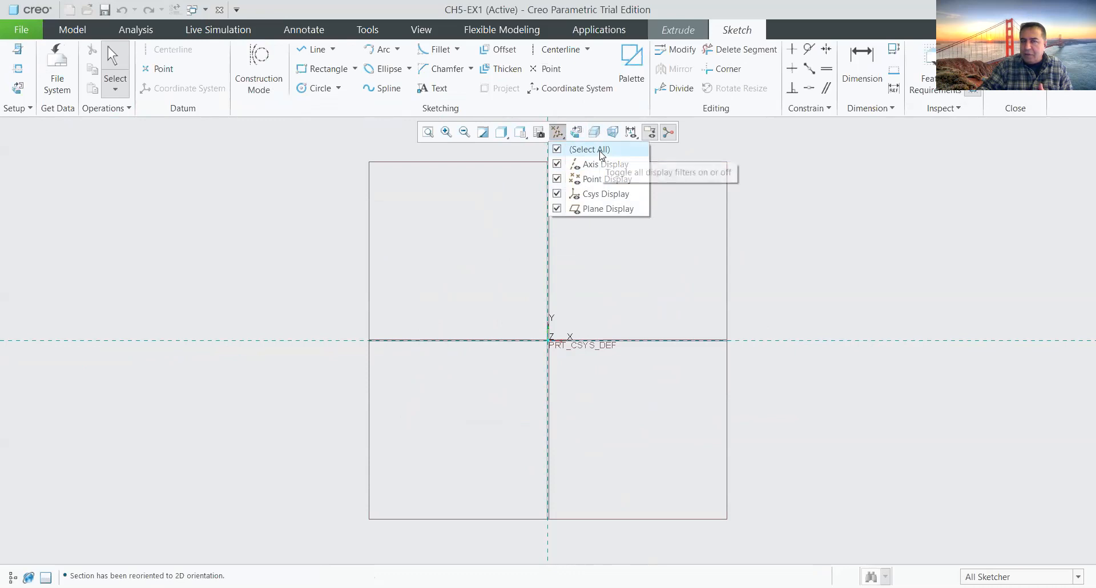
click(593, 150)
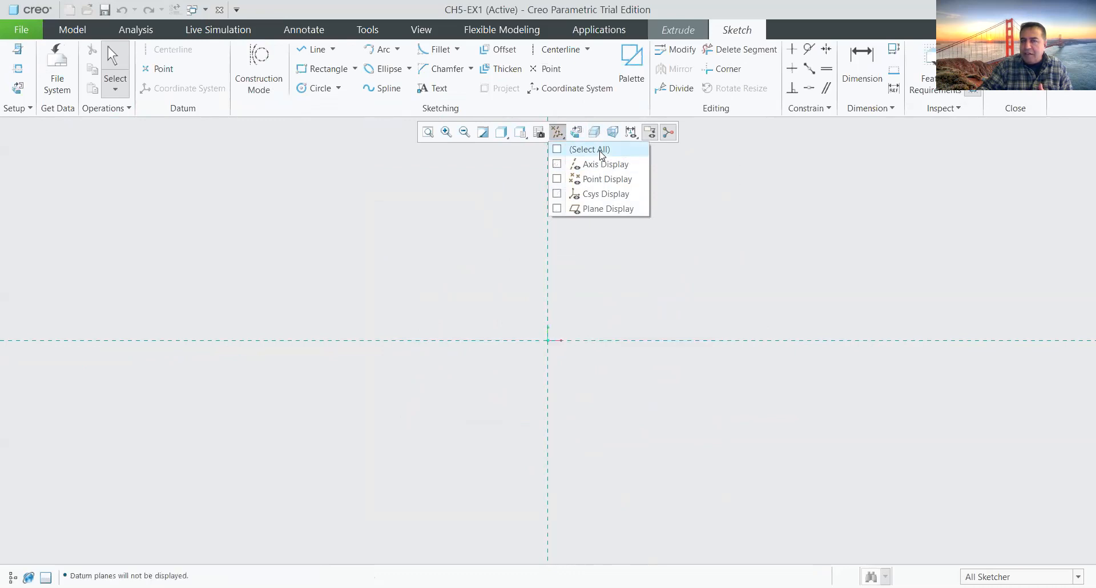
Step: Sketch a vertical centerline through the origin along the vertical reference
click(562, 49)
click(548, 153)
click(548, 219)
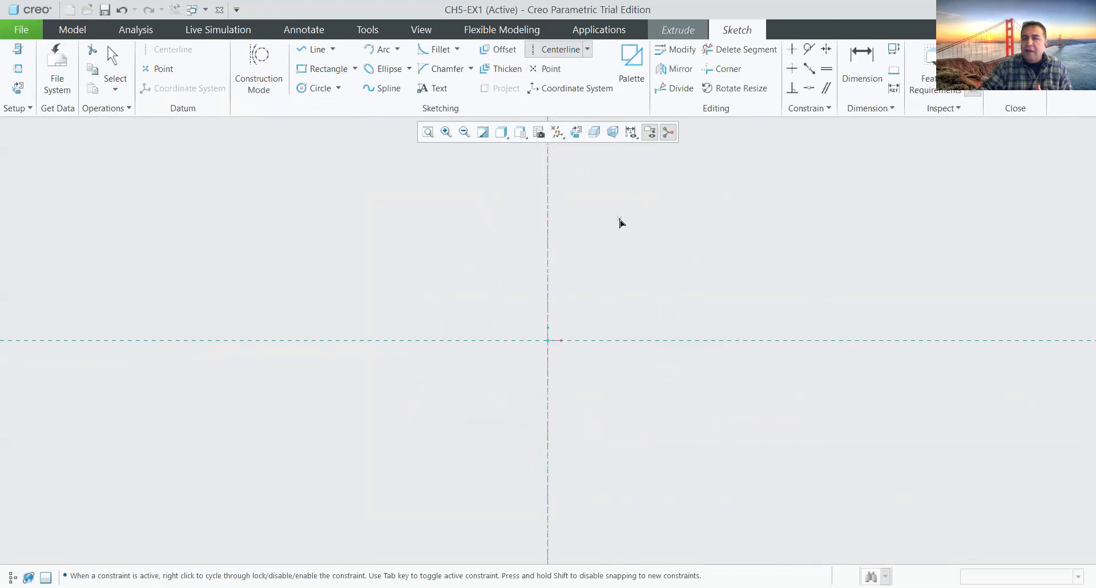
middle_click(618, 221)
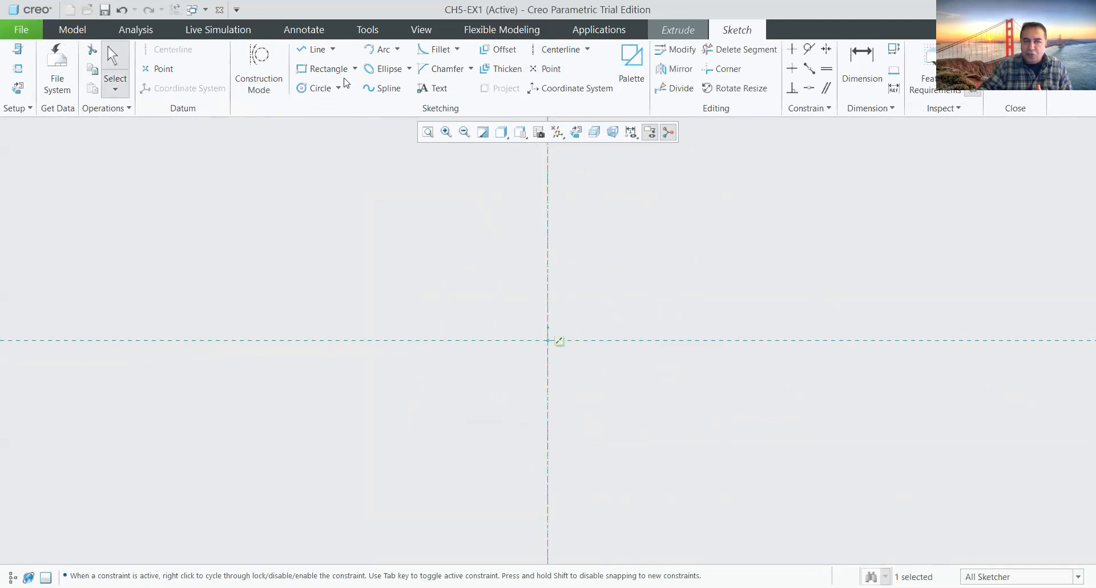
Step: Sketch a rectangle about 469 by 69 with its base on the horizontal reference, symmetric about the vertical centerline
click(324, 68)
click(382, 292)
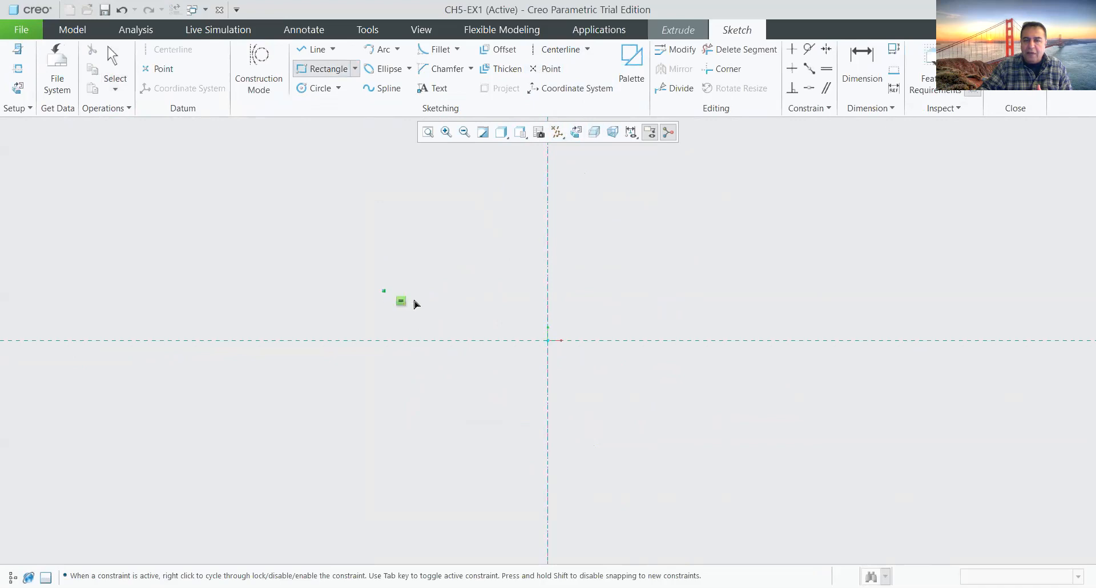
click(713, 343)
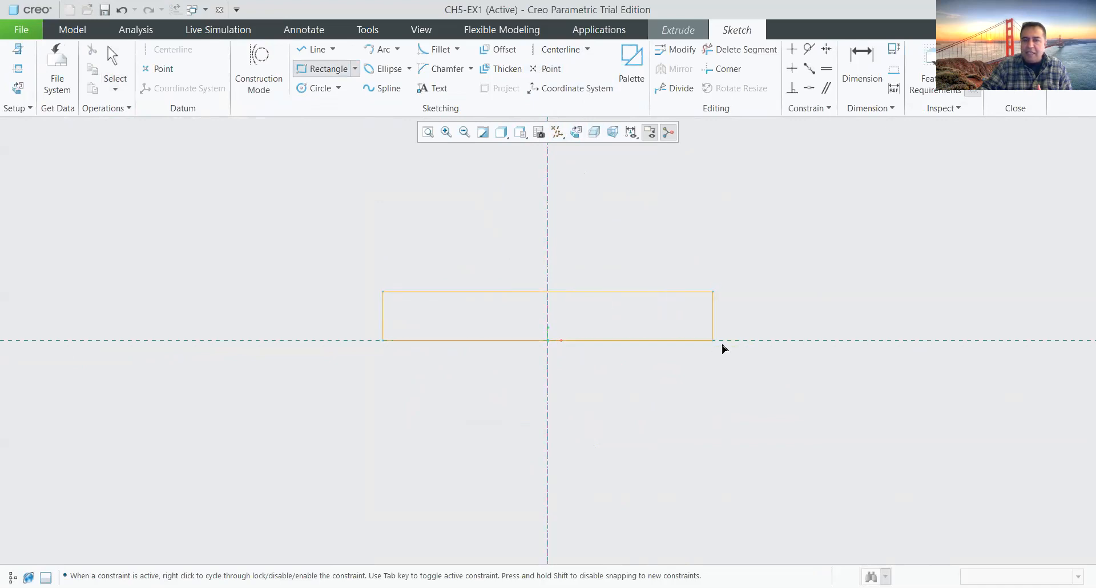
middle_click(782, 274)
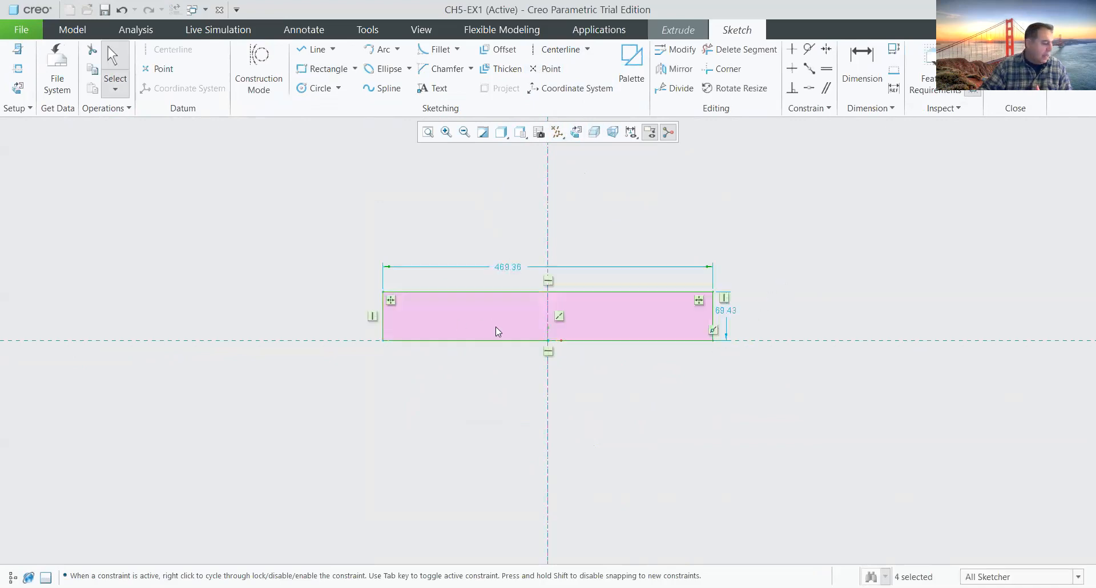
Step: Dimension the rectangle with a width of 95 and a height of 12
click(861, 60)
click(624, 341)
middle_click(525, 389)
key(BackSpace)
text(95)
key(Return)
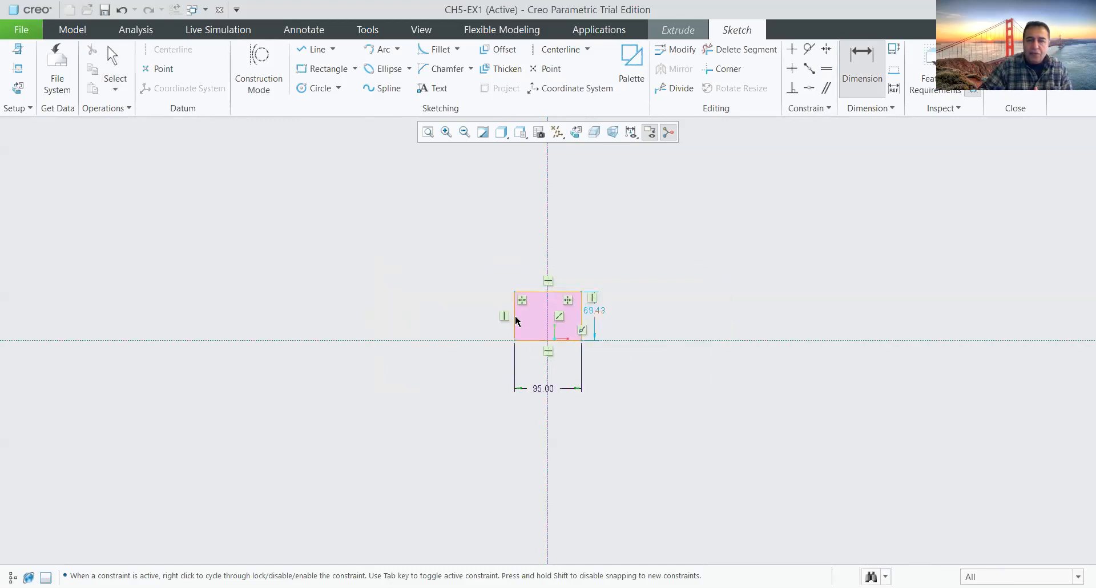
text(12)
key(Return)
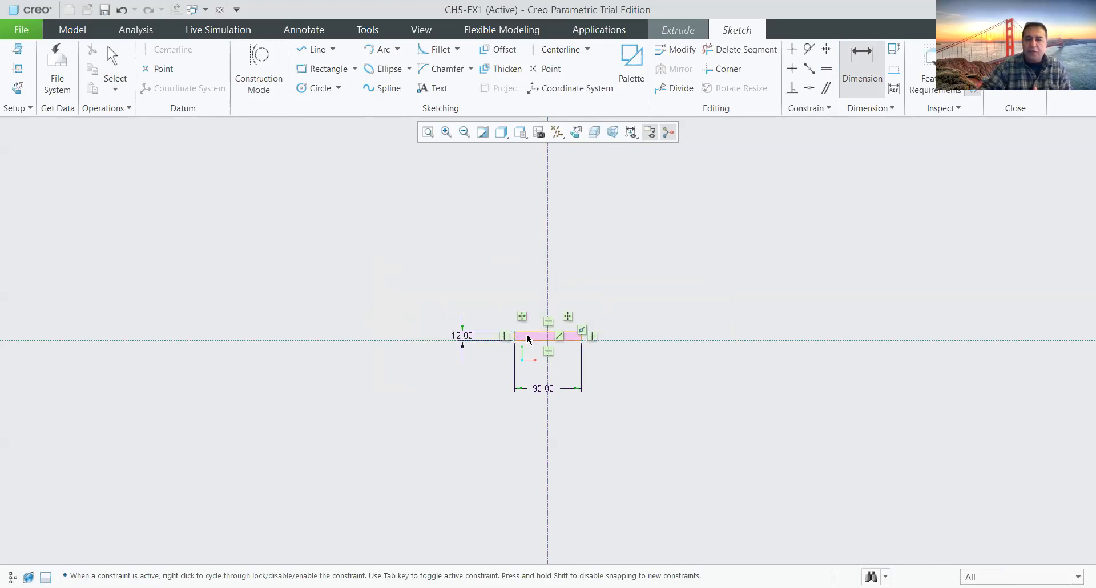
Step: Reposition the width and height dimensions closer to the rectangle
scroll(531, 329, down, 6)
scroll(571, 313, up, 4)
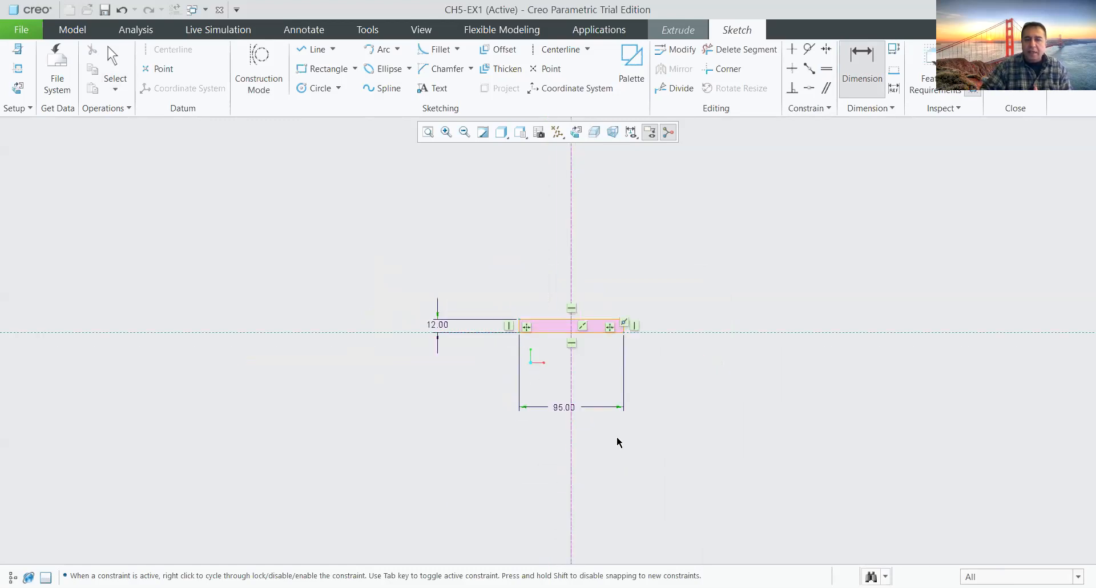
middle_click(664, 399)
drag(563, 407, 562, 355)
drag(441, 326, 477, 330)
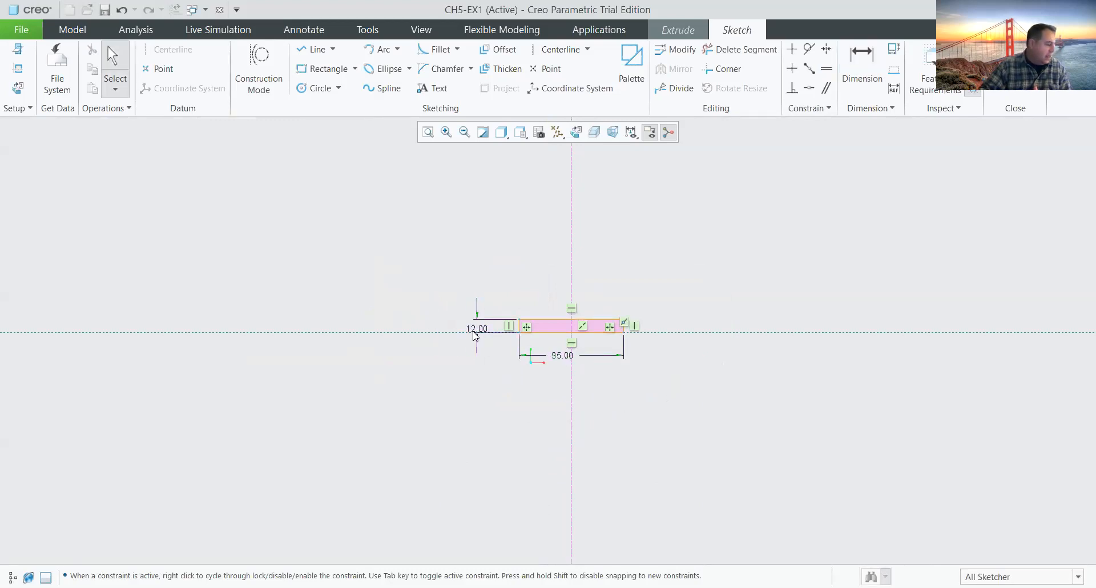
scroll(531, 337, down, 5)
scroll(547, 317, down, 2)
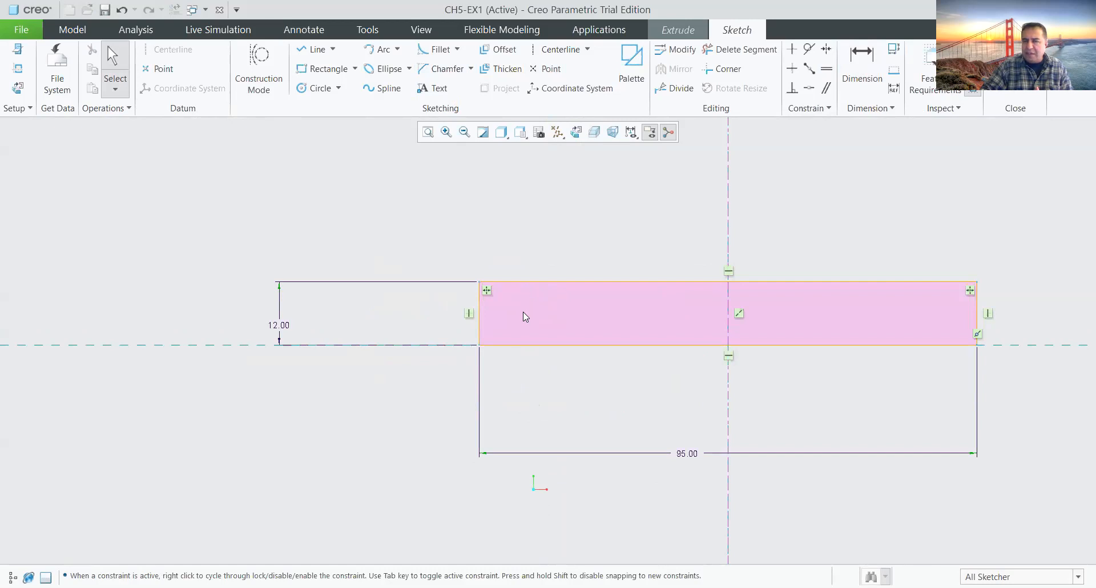
click(472, 69)
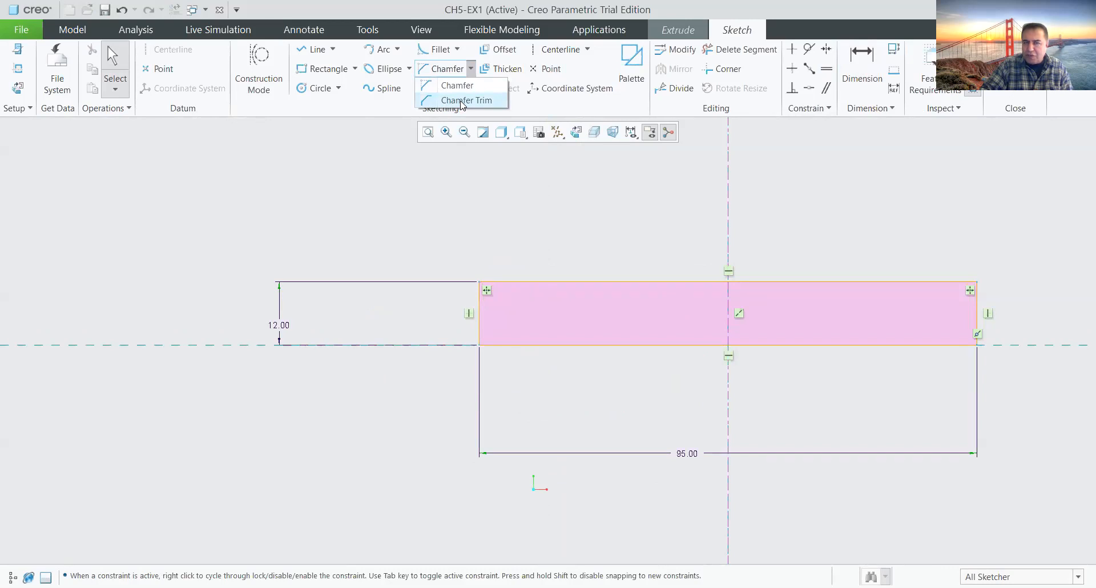
click(458, 50)
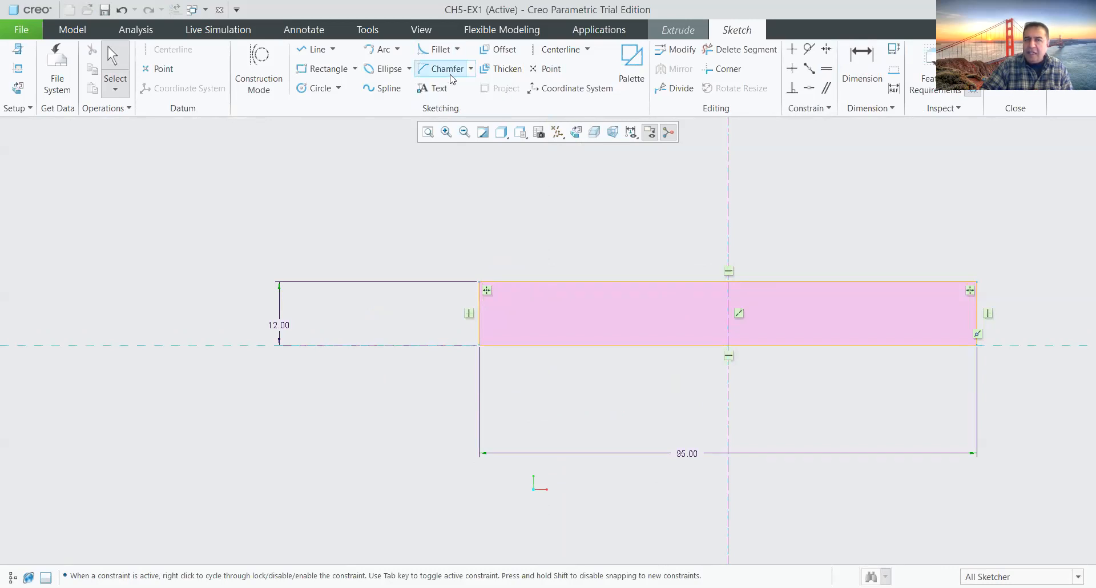
click(457, 50)
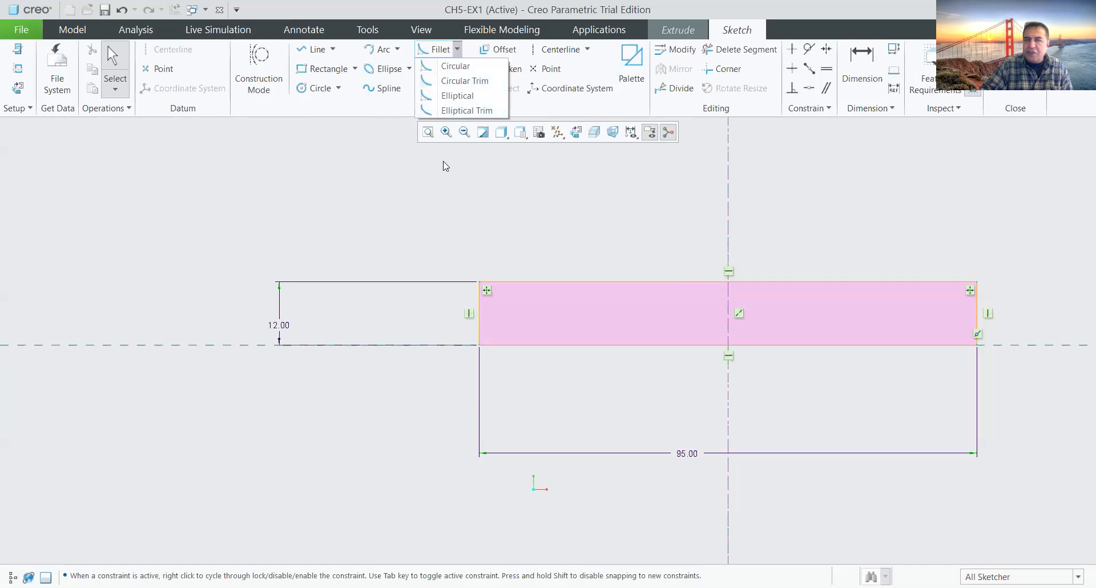
click(382, 166)
Step: Try a Chamfer Trim on the rectangle's upper-left corner, and undo it
click(469, 69)
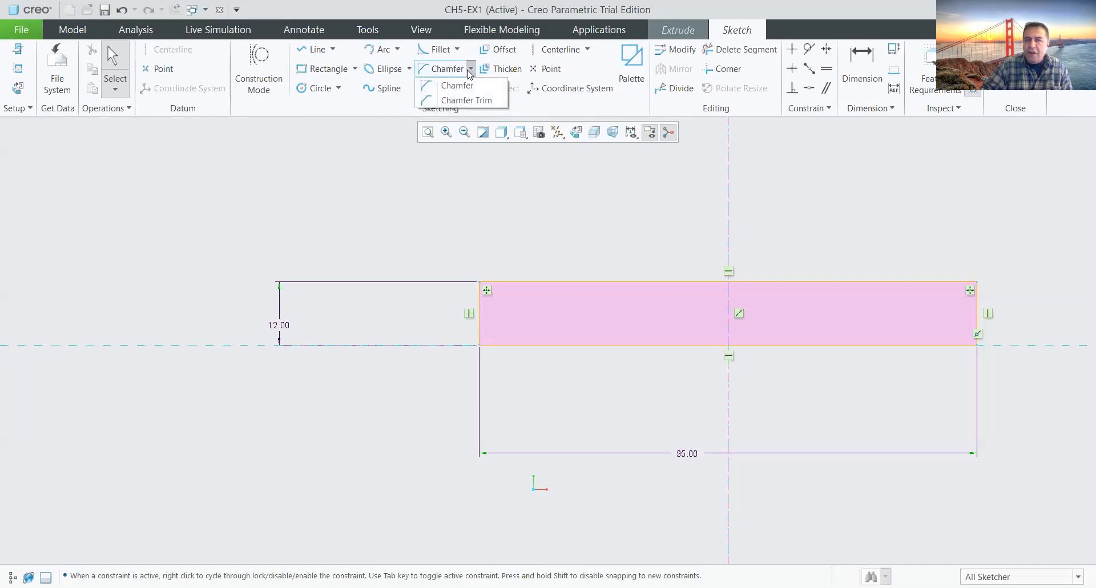
click(456, 102)
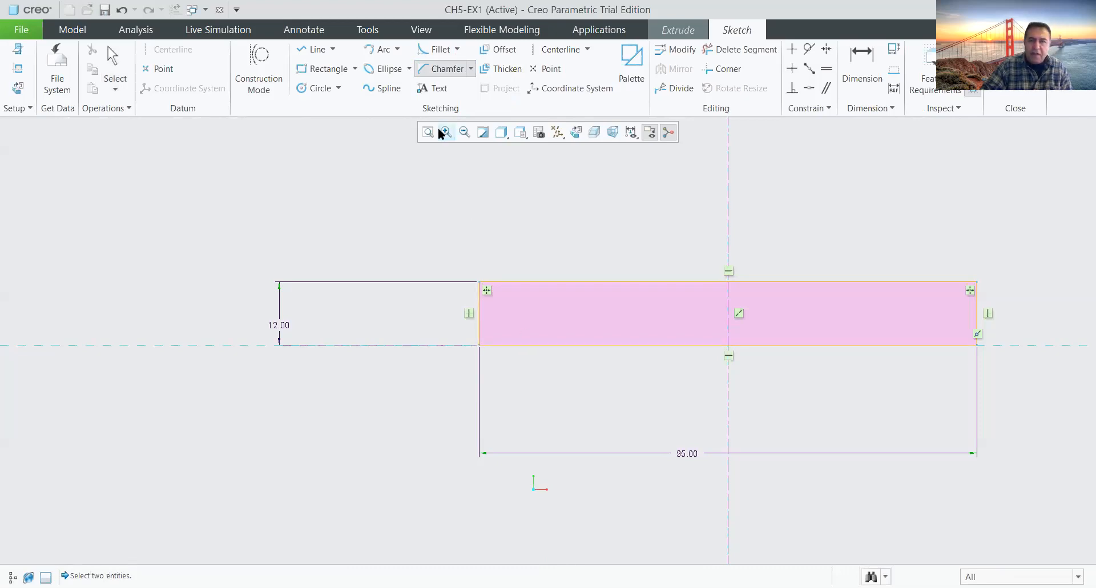
click(514, 282)
click(480, 323)
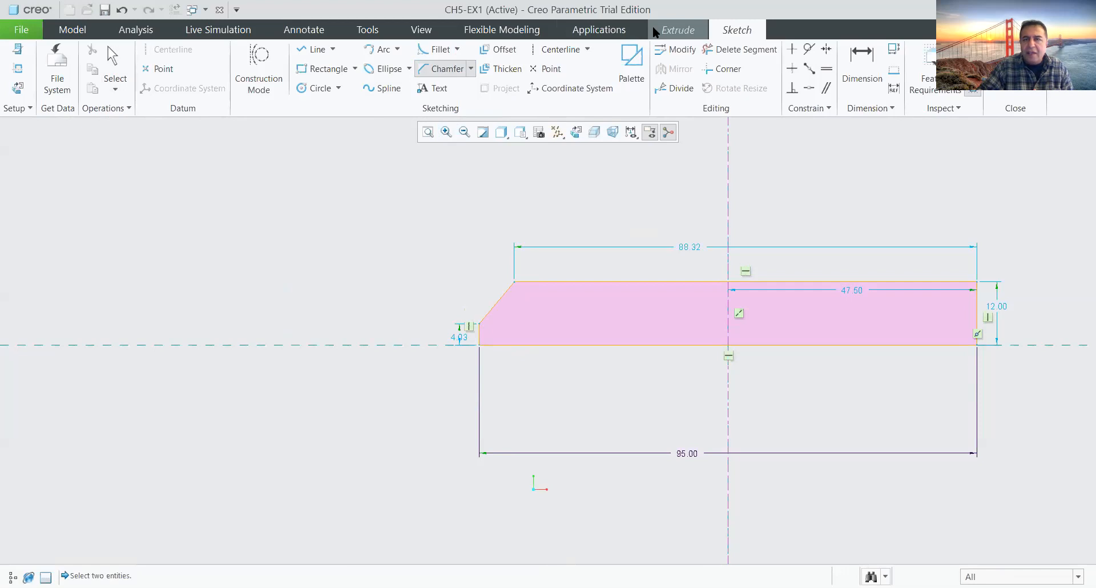
click(122, 10)
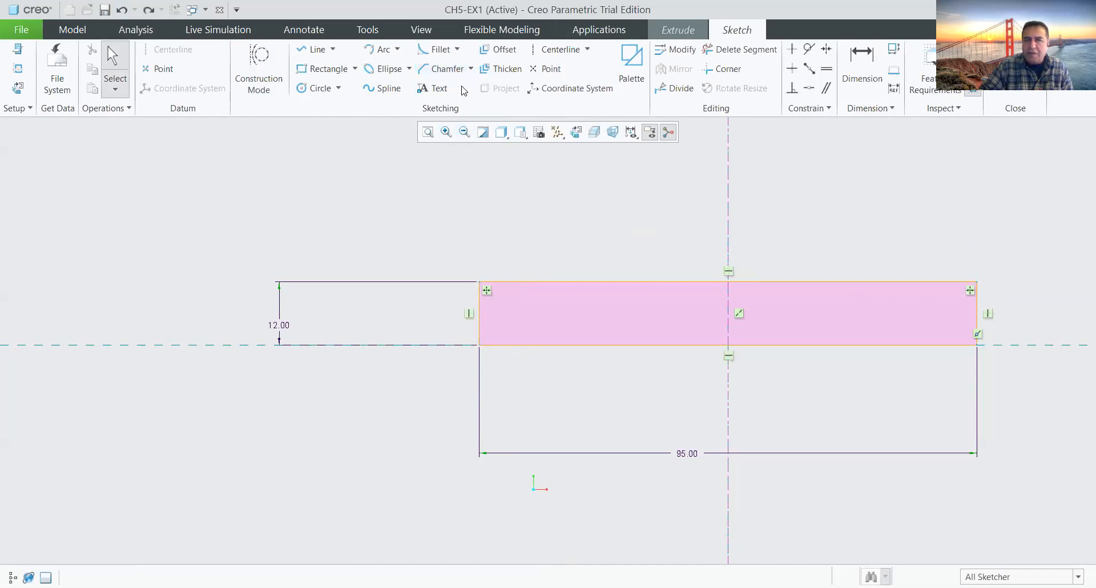
Step: Sketch a line sloping at about 50 degrees from the rectangle's lower-left corner up to its upper edge
click(315, 49)
click(479, 345)
click(531, 281)
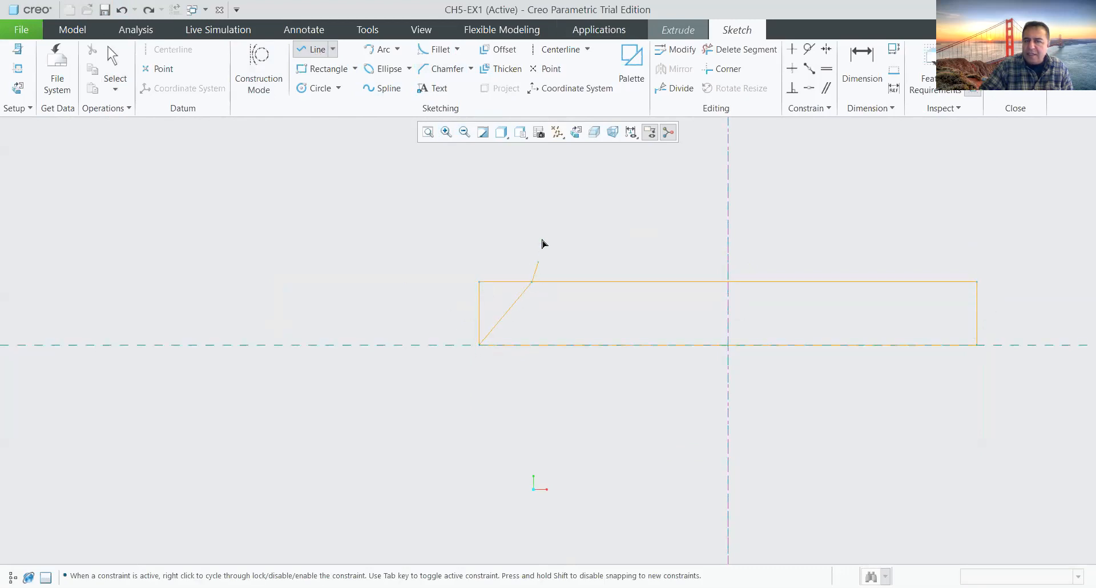
middle_click(542, 242)
middle_click(542, 240)
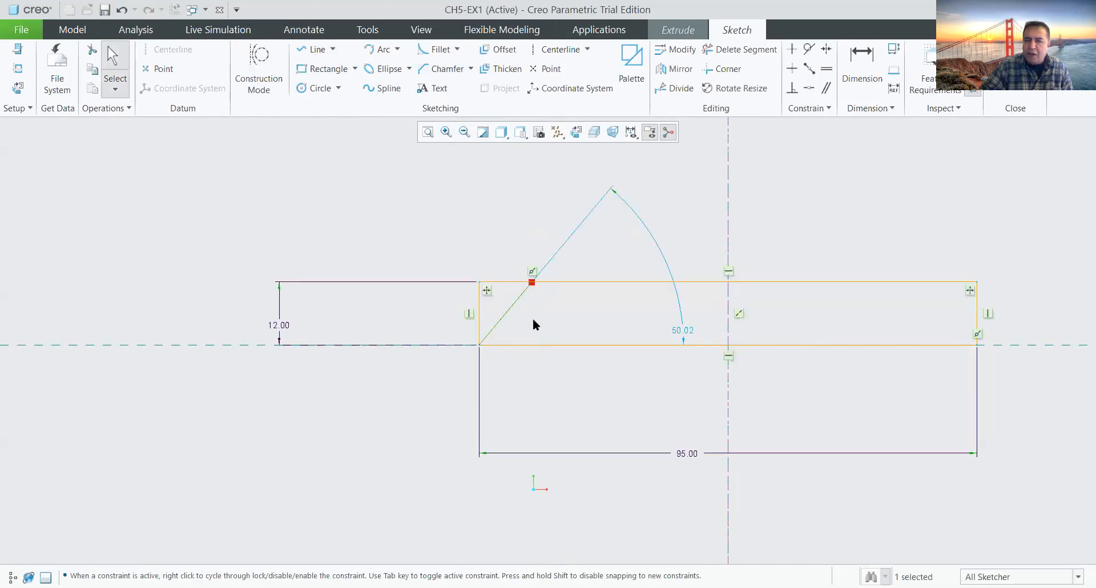
Step: Bring the sloped line's angle dimension closer to the line and set the angle to 64 degrees
drag(682, 330, 556, 323)
double_click(556, 326)
text(64)
key(Return)
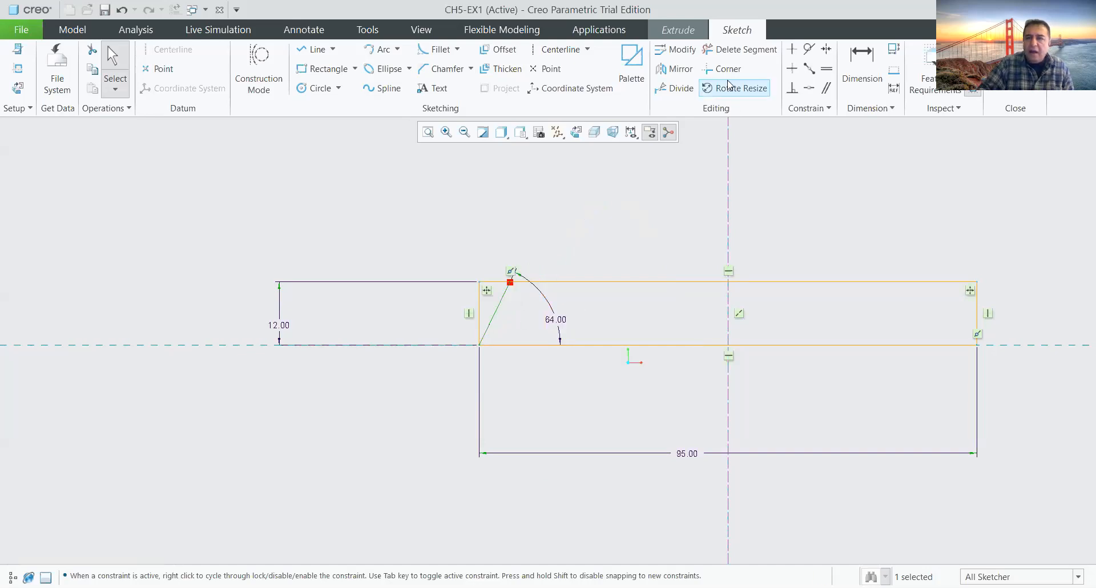
Step: Trim away the upper and vertical edge segments outside the sloped line at the profile's upper-left corner with Delete Segment
click(739, 49)
scroll(579, 269, up, 2)
scroll(327, 421, up, 3)
scroll(364, 519, down, 5)
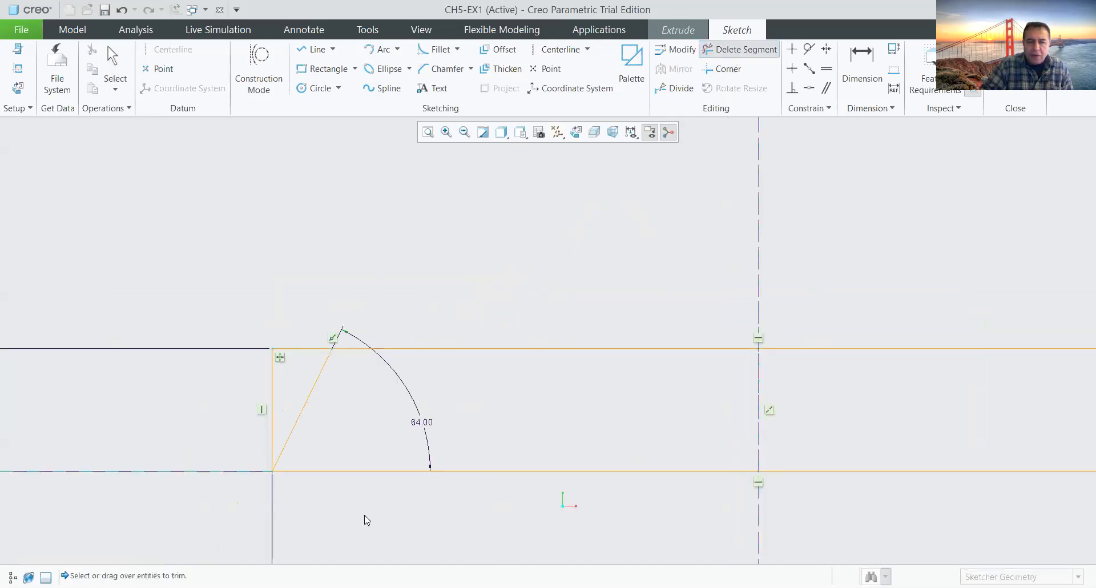
scroll(347, 378, up, 3)
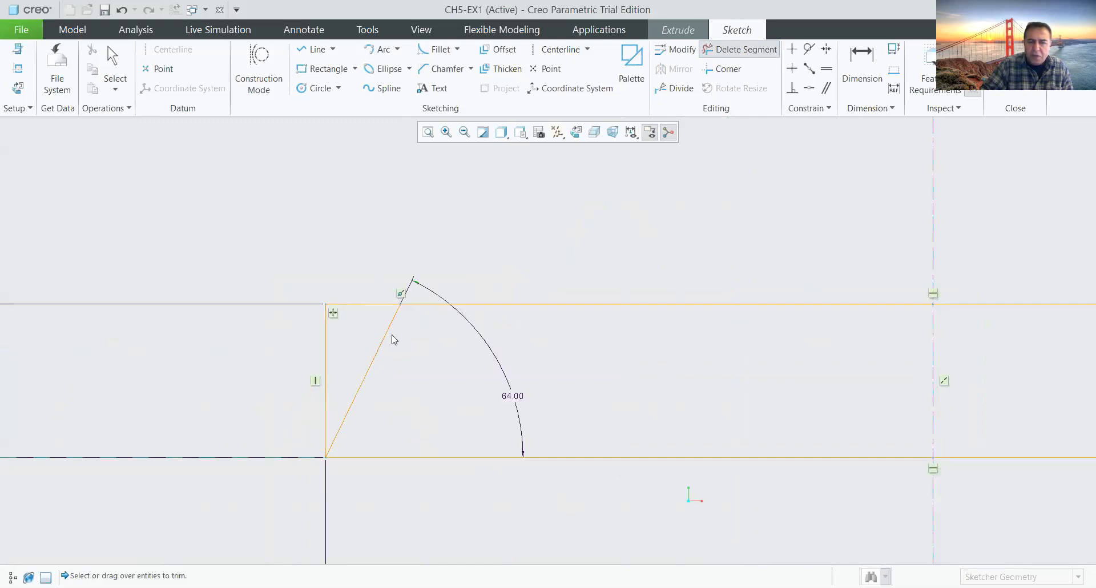
drag(394, 311, 314, 363)
middle_click(432, 500)
scroll(366, 405, down, 4)
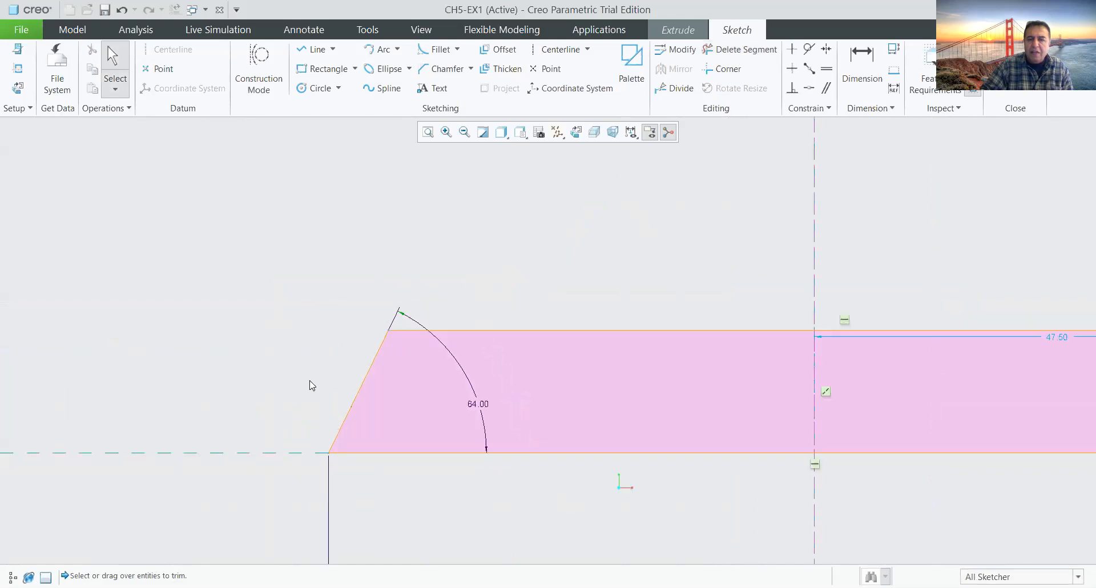
scroll(447, 498, up, 2)
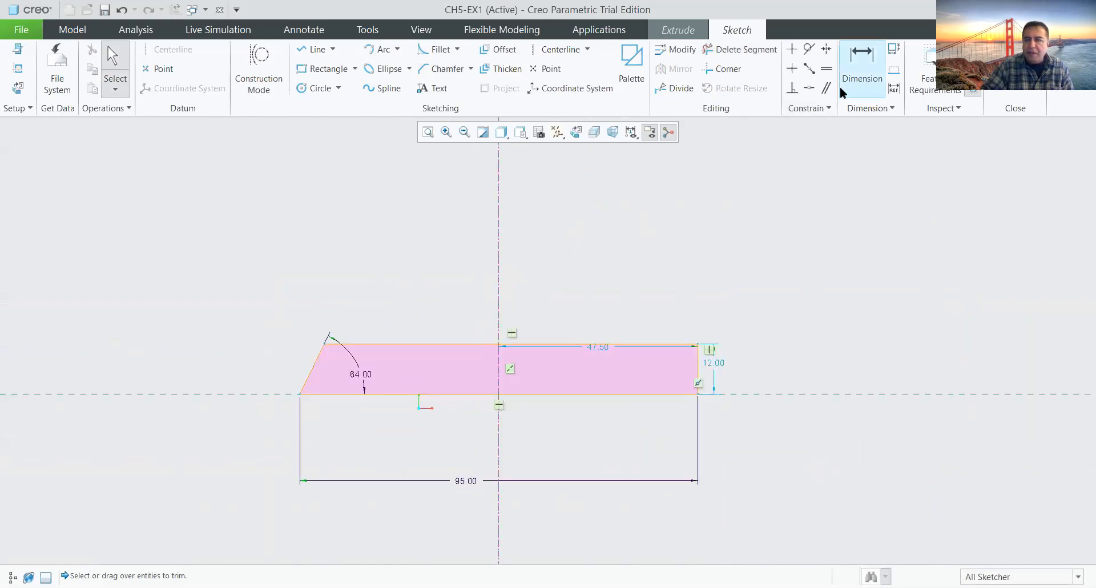
Step: Reposition the dimension between the centerline and the right edge so that it sits clear above the profile
click(856, 56)
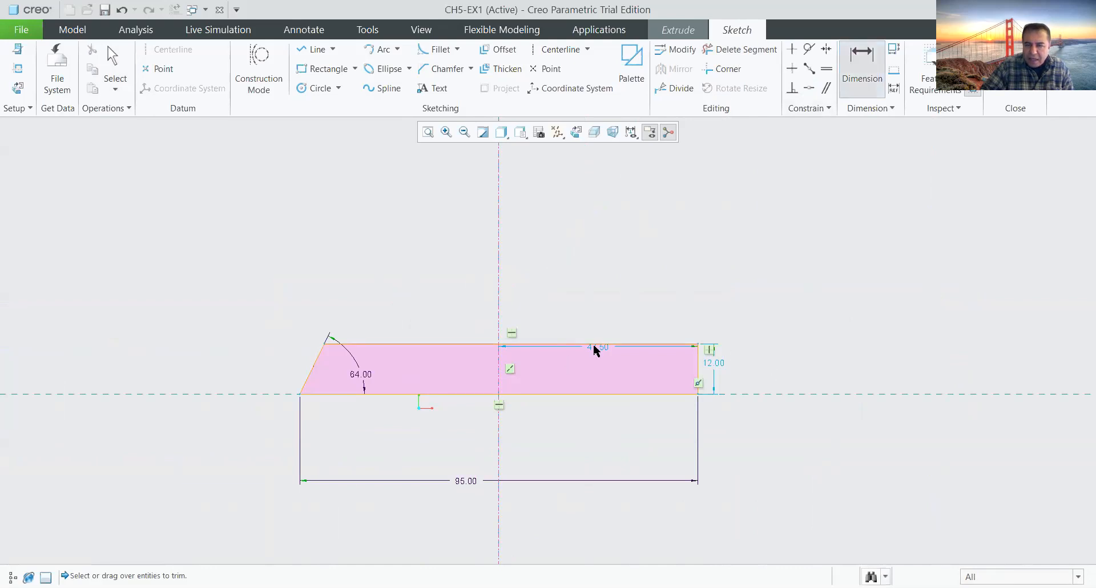
middle_click(610, 312)
drag(600, 351, 598, 280)
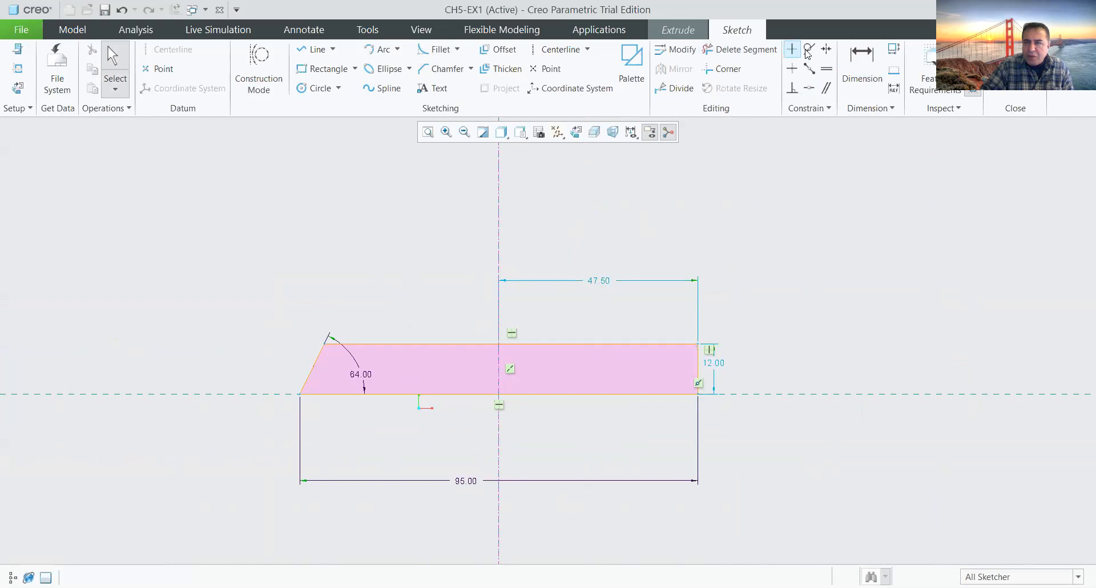
Step: Constrain the two end points of the profile's bottom edge to be symmetric about the vertical centerline
click(827, 49)
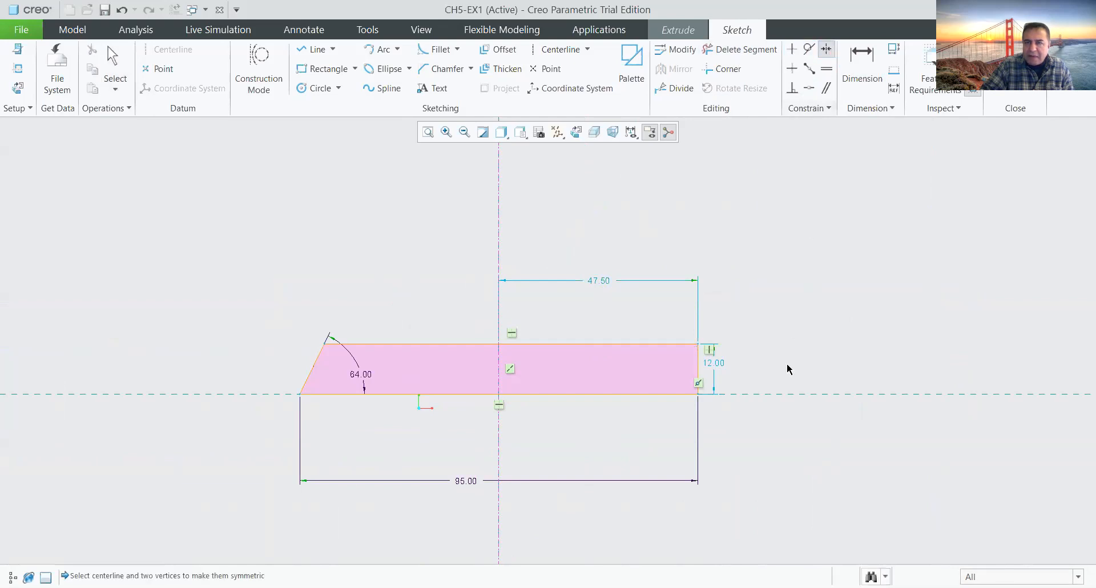
click(697, 394)
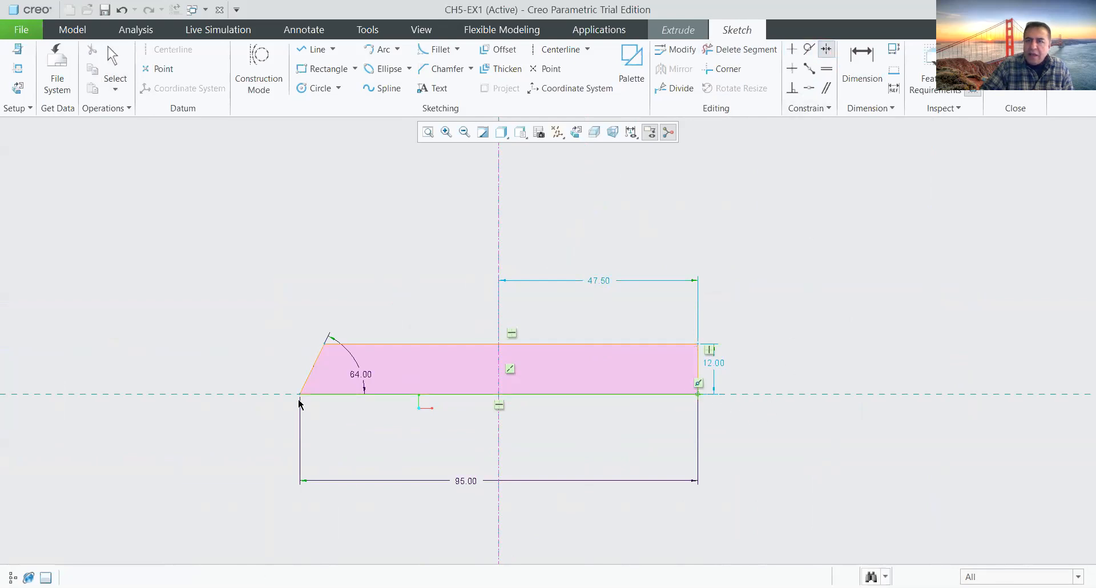
click(300, 394)
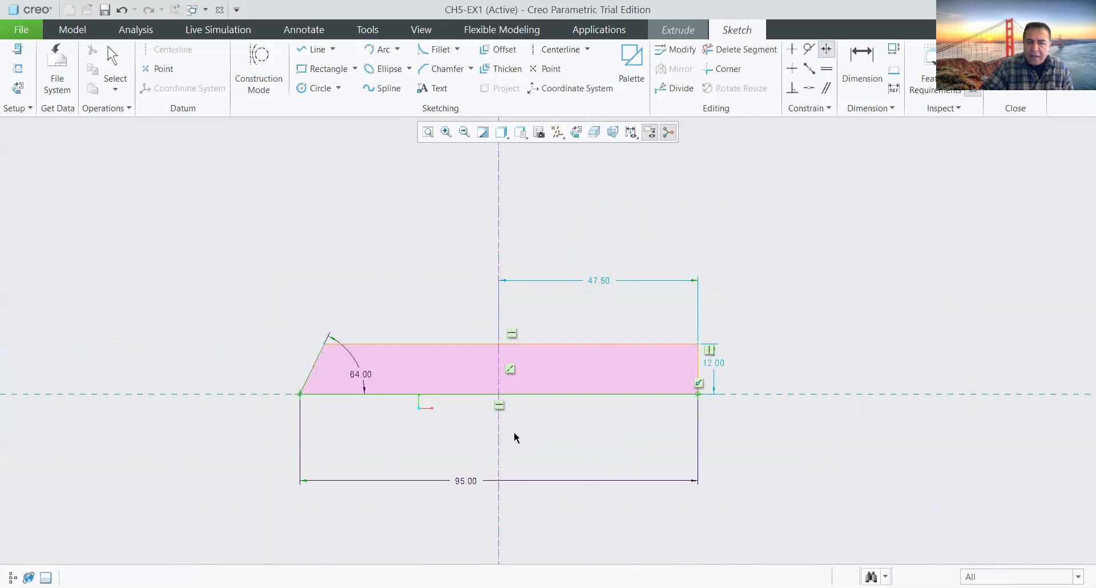
click(498, 443)
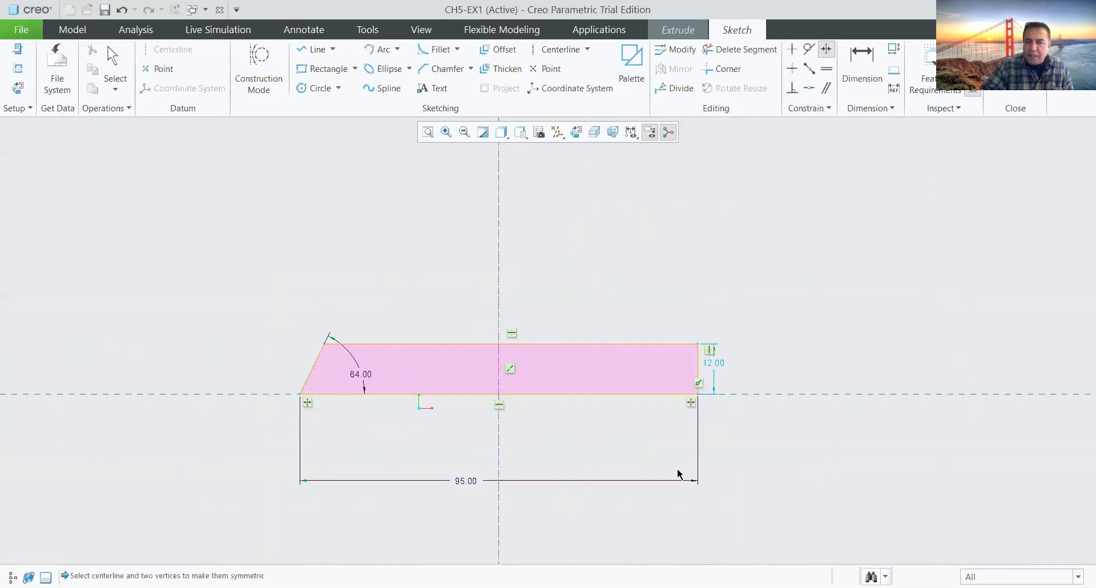
middle_click(615, 460)
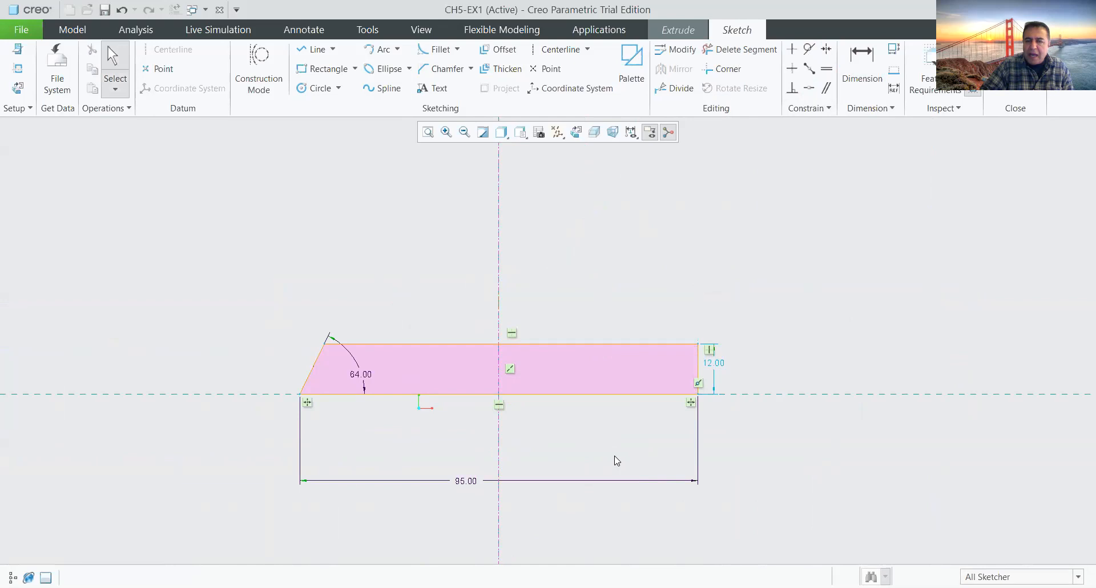
Step: Dimension the profile's height between the upper and lower end points of the sloped edge, placing the dimension beside that edge
click(860, 59)
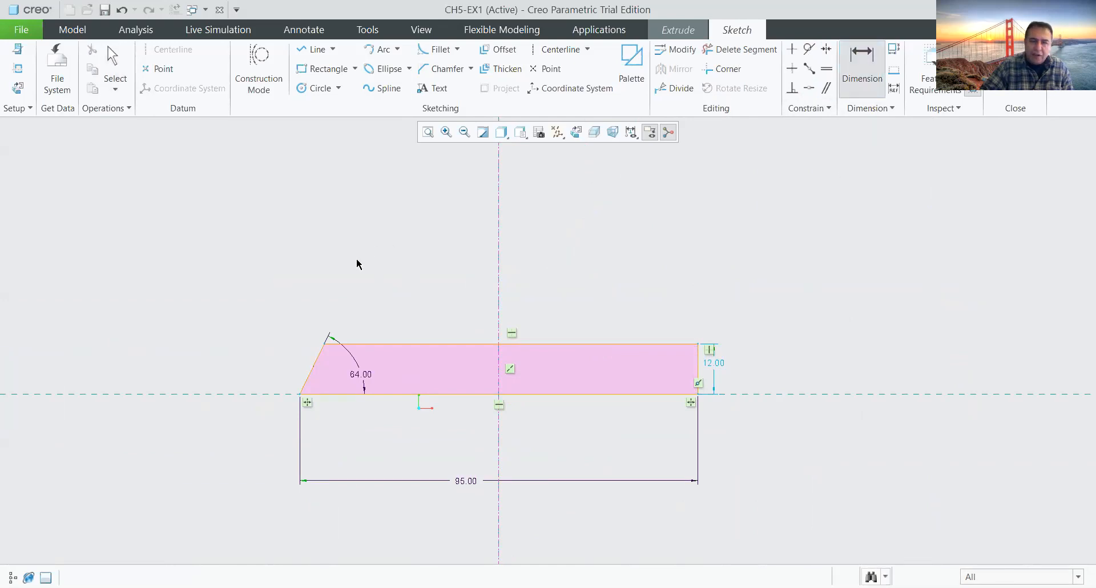
click(325, 345)
click(300, 394)
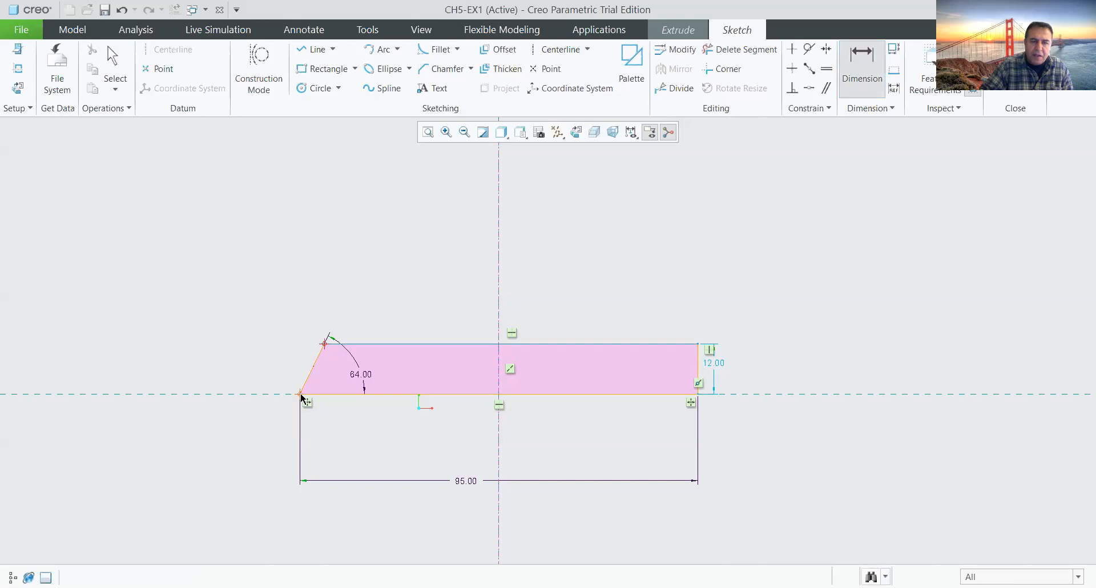
middle_click(248, 370)
key(Return)
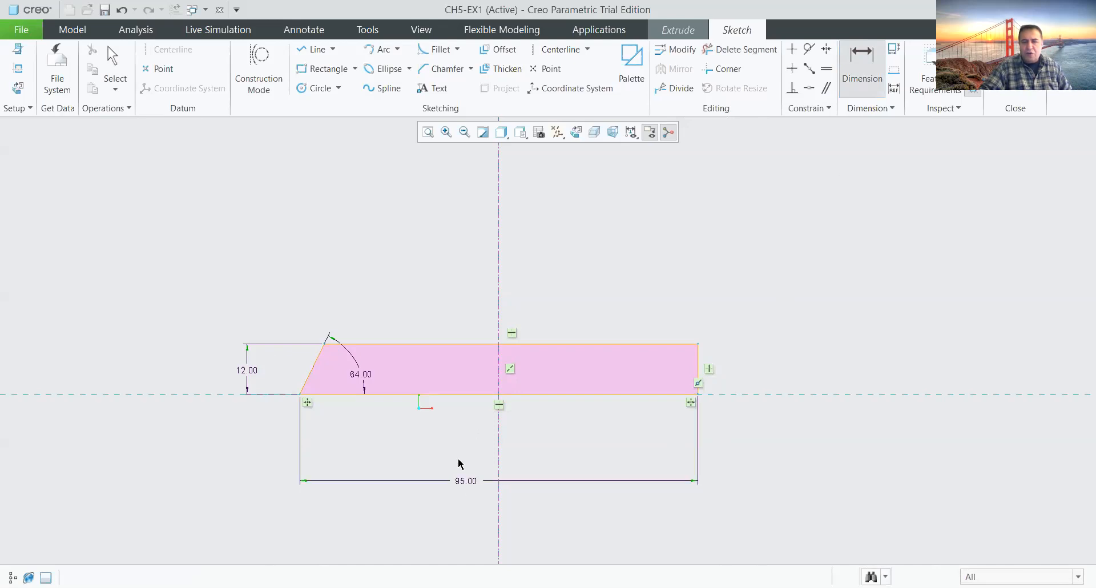
Step: Move the 95 length dimension closer to the profile's bottom edge and finish the sketch
scroll(461, 457, up, 5)
scroll(466, 455, down, 5)
scroll(466, 451, up, 3)
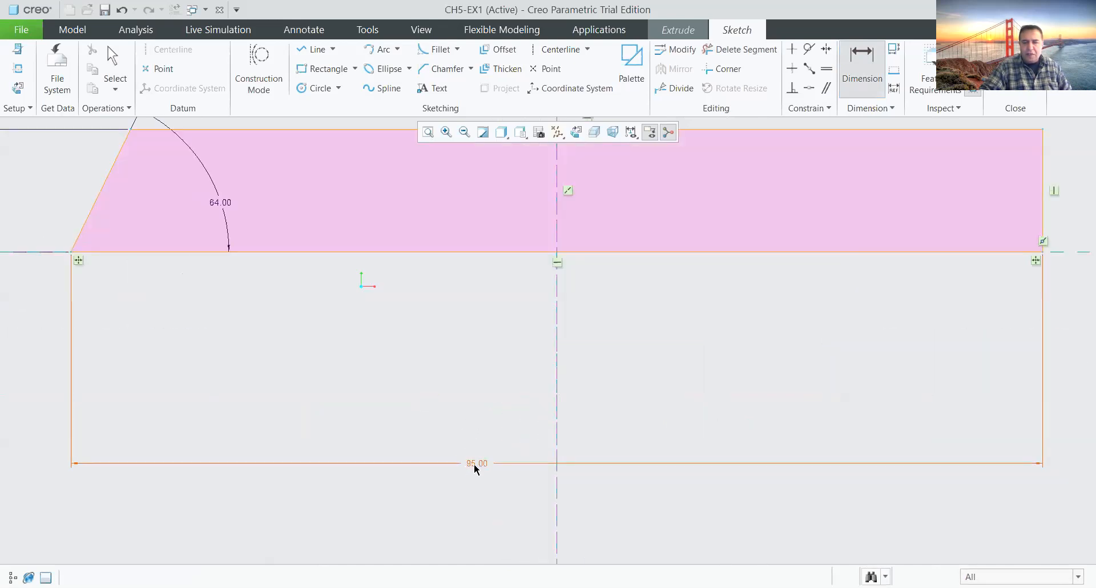
middle_click(507, 361)
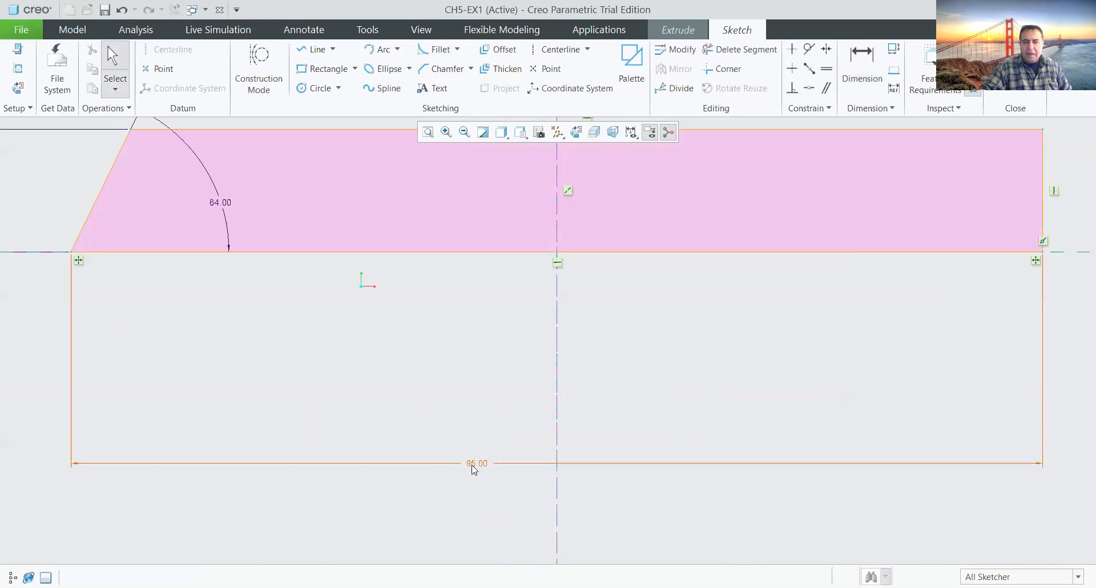
drag(476, 464, 528, 311)
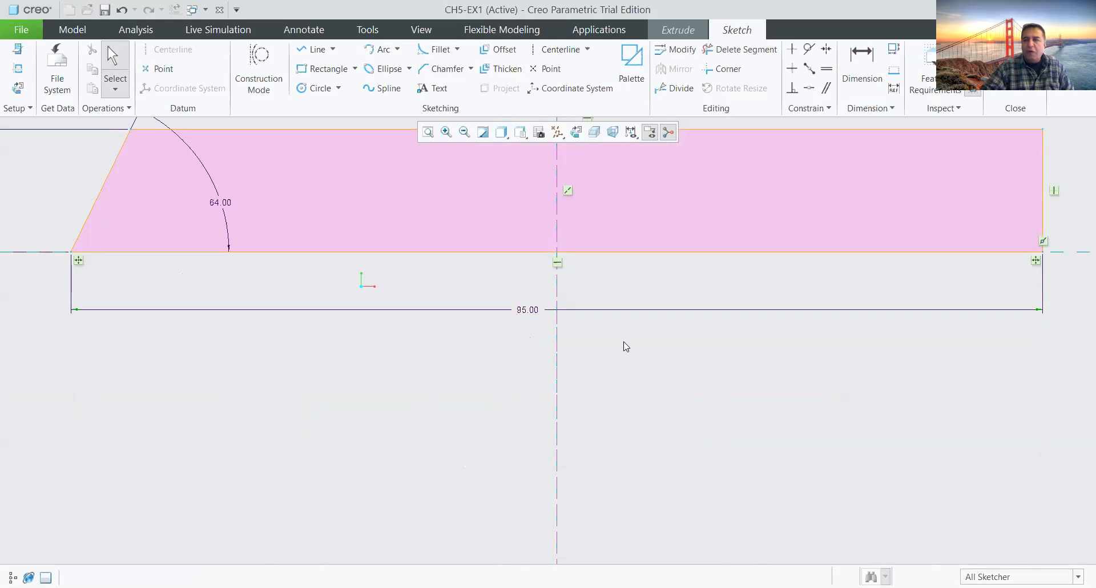
scroll(623, 342, up, 3)
click(999, 71)
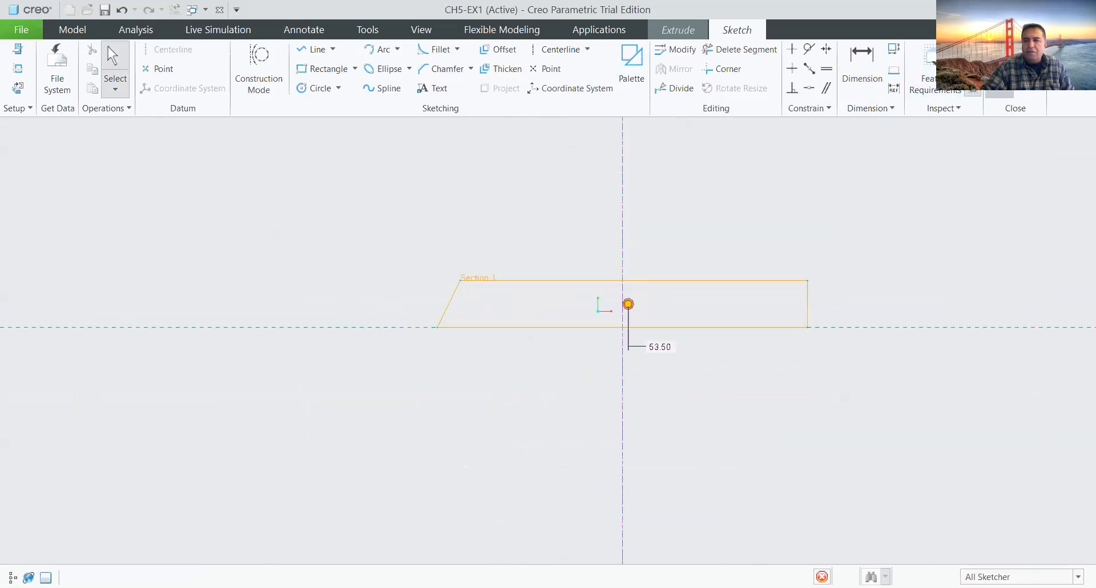
Step: Set the extrusion depth to 25
double_click(653, 349)
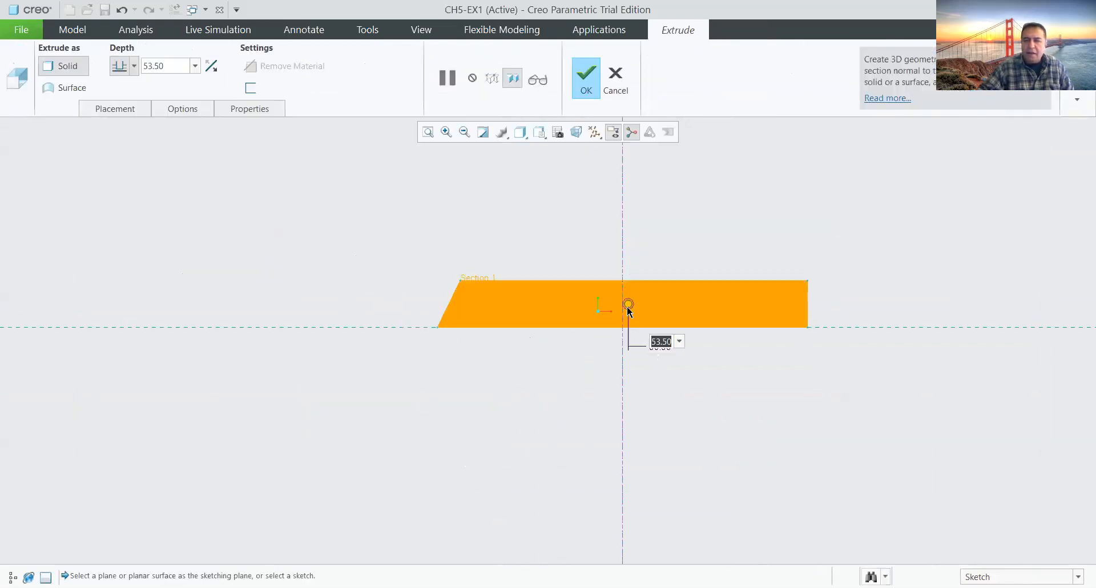
text(2)
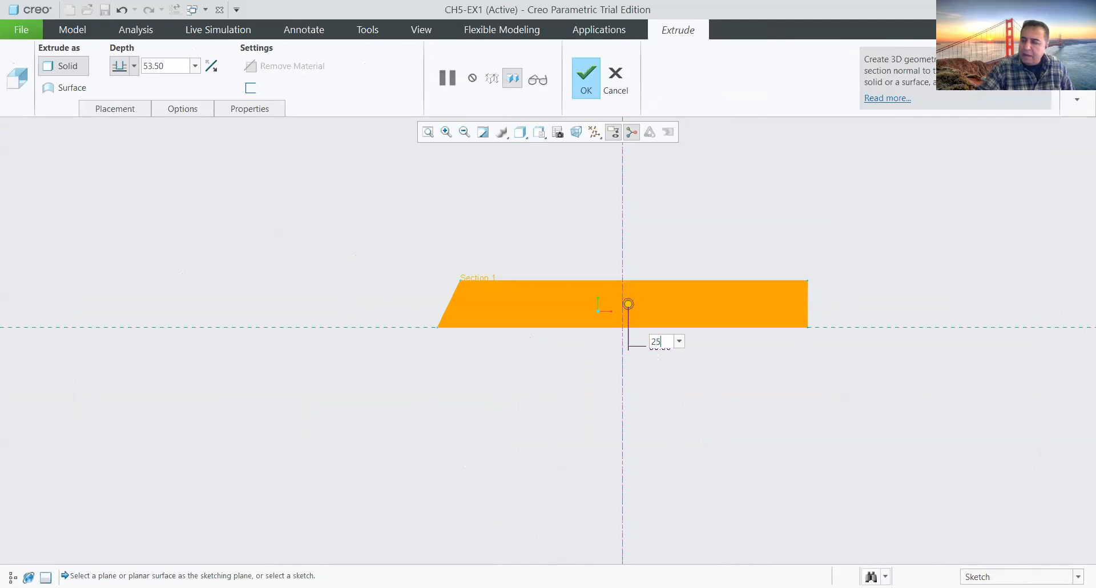
text(5)
key(Return)
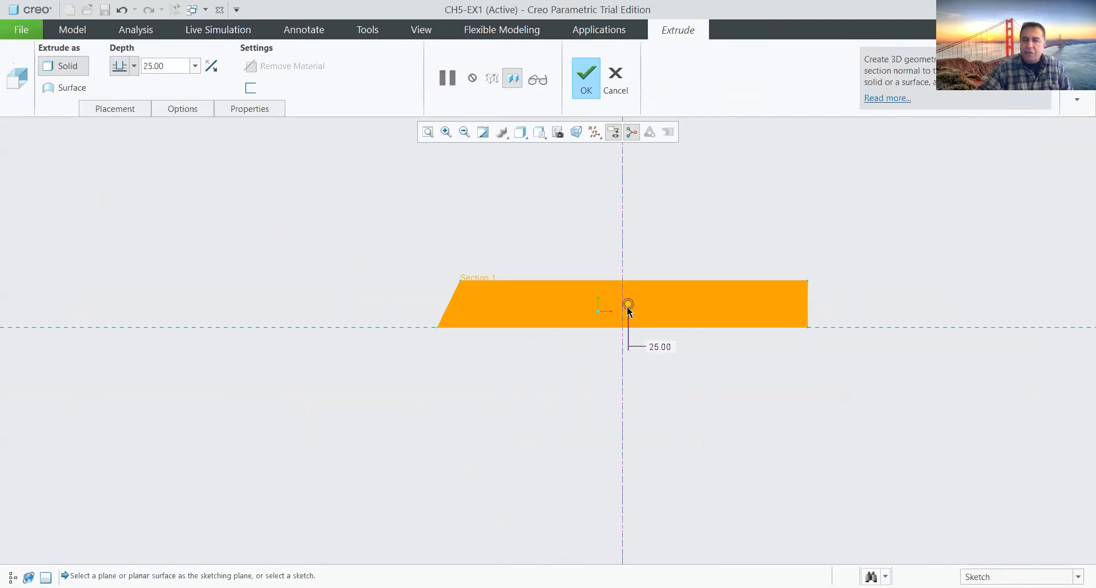
Step: Set the extrusion depth to 24 and complete the solid extrusion
double_click(661, 347)
drag(672, 339, 585, 319)
text(24)
key(Return)
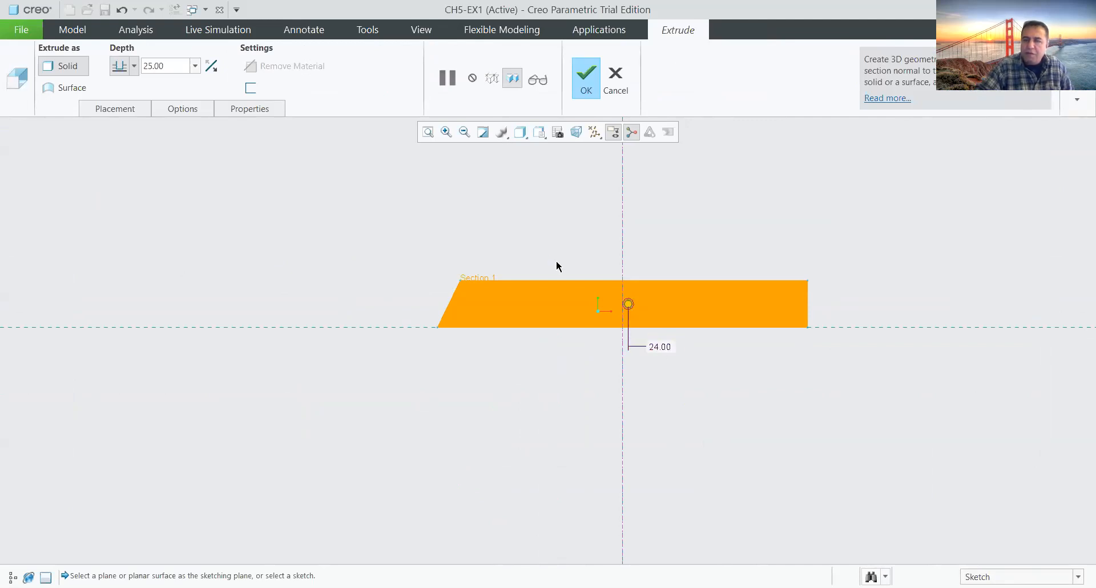
middle_drag(657, 278, 629, 303)
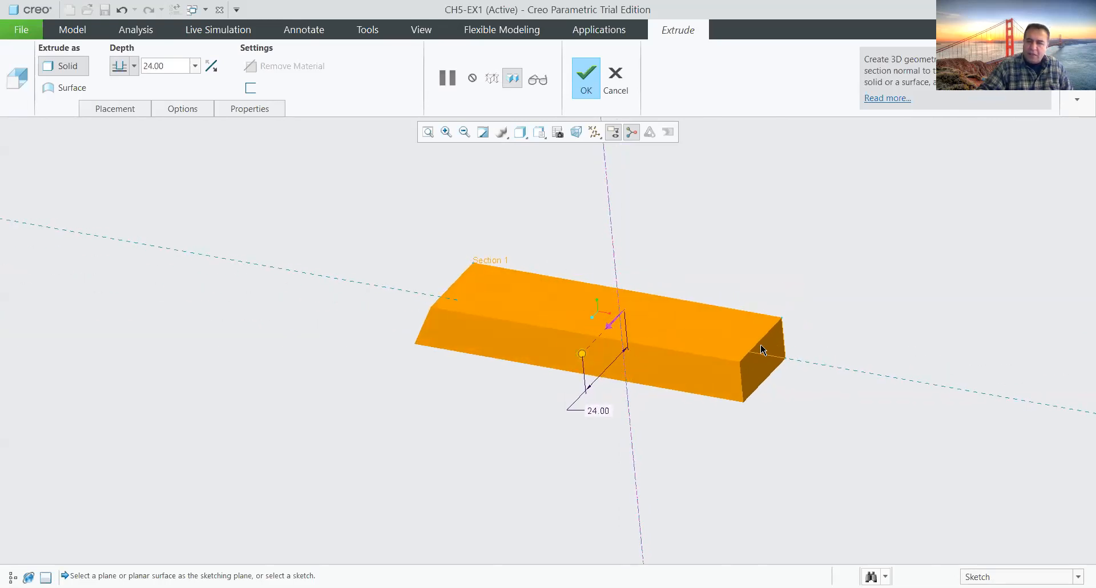
click(584, 78)
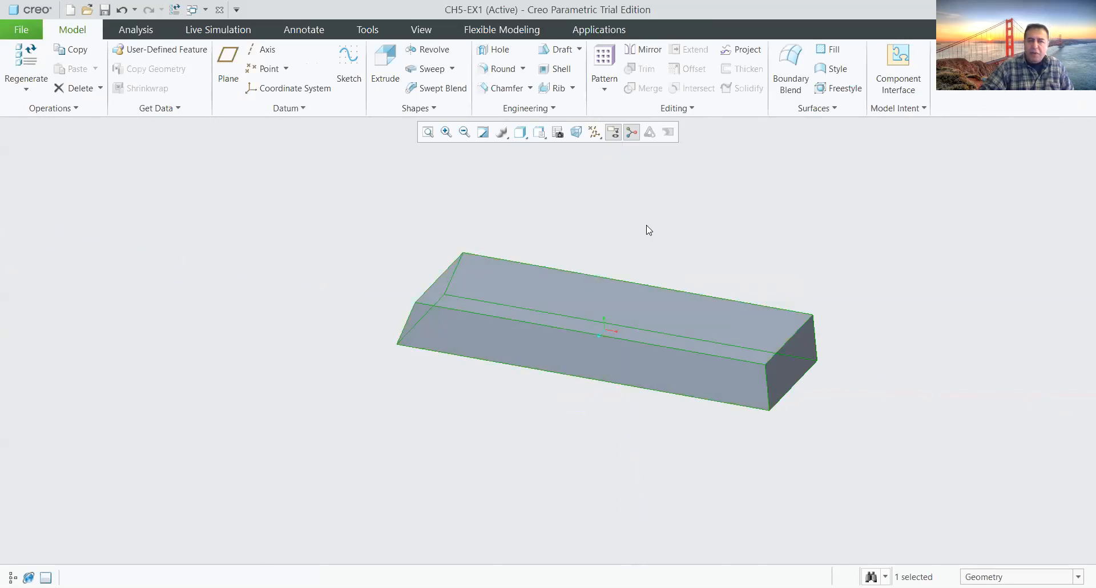
Step: Create a datum plane offset 22 outward from the block's long front face
click(232, 70)
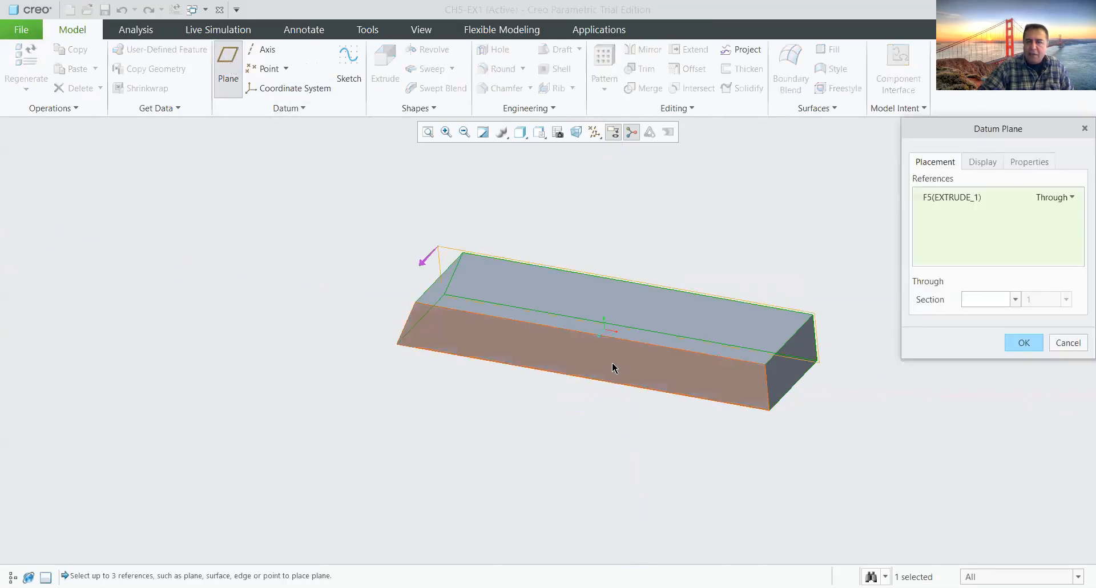
click(612, 365)
middle_drag(624, 421, 596, 417)
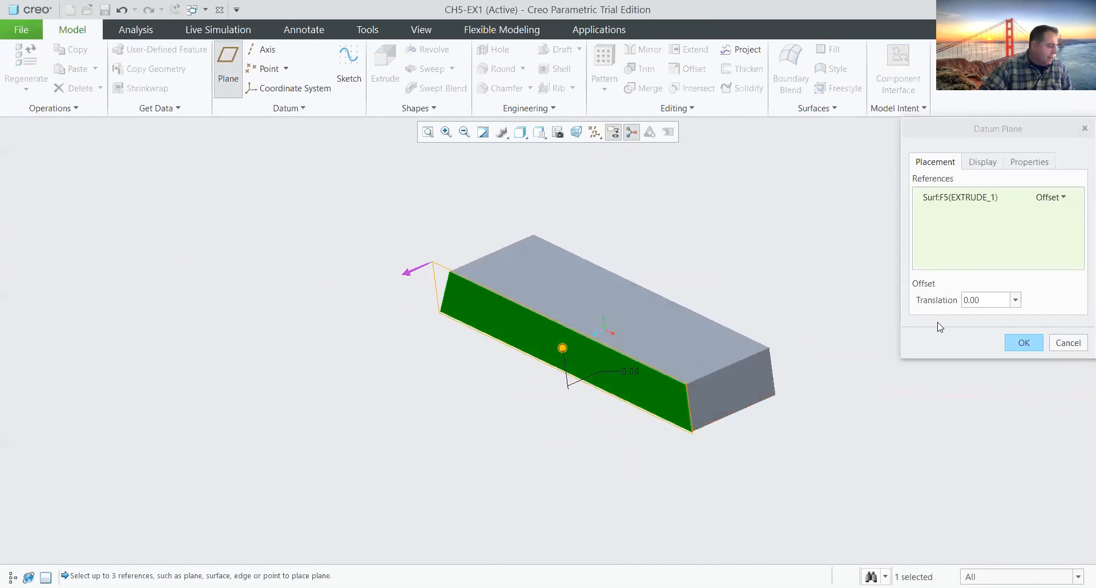
click(987, 297)
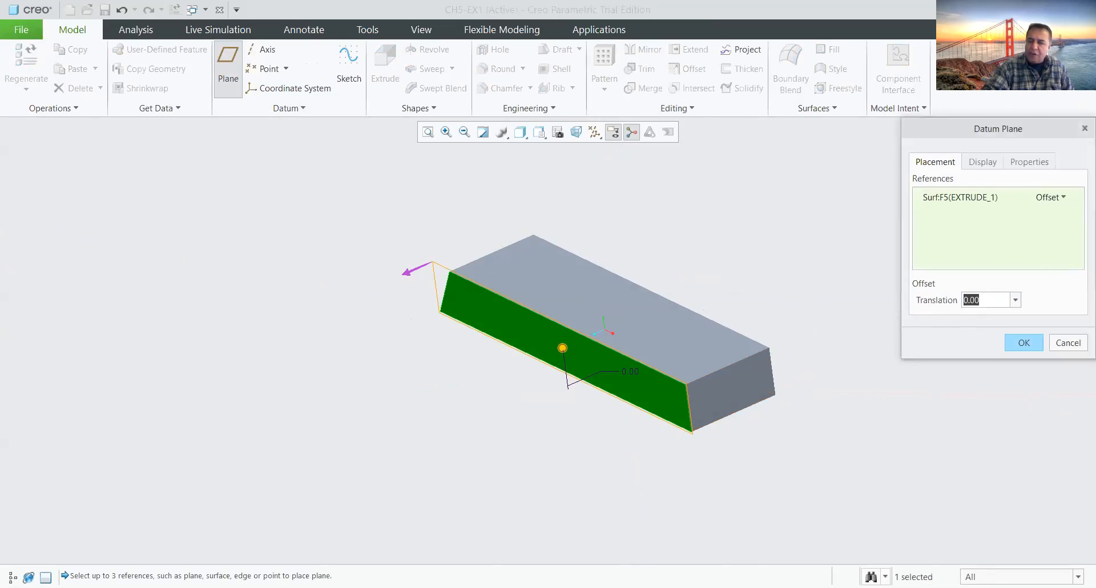
text(22)
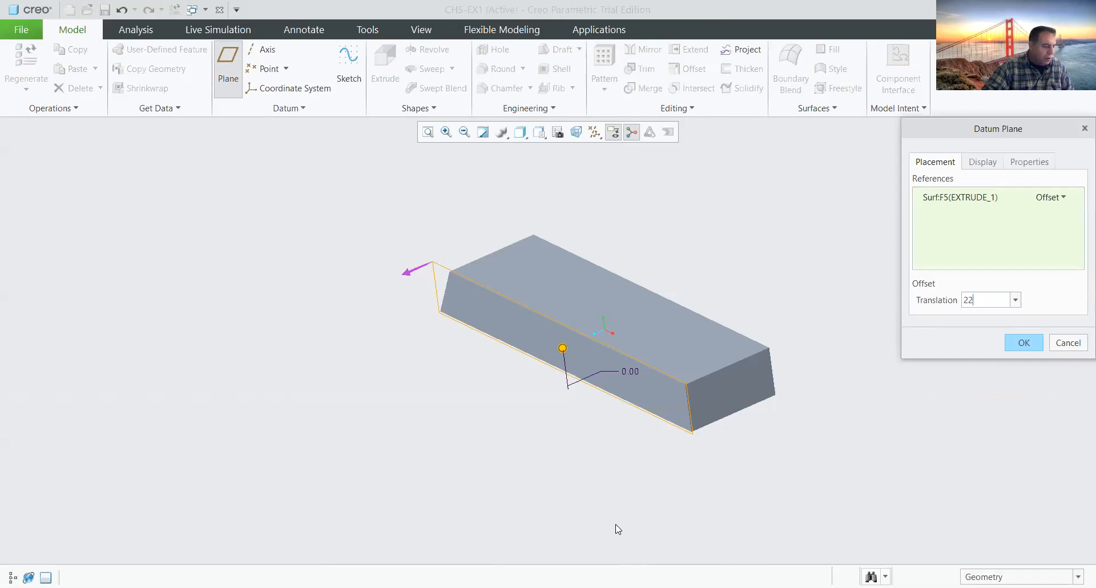
click(1022, 340)
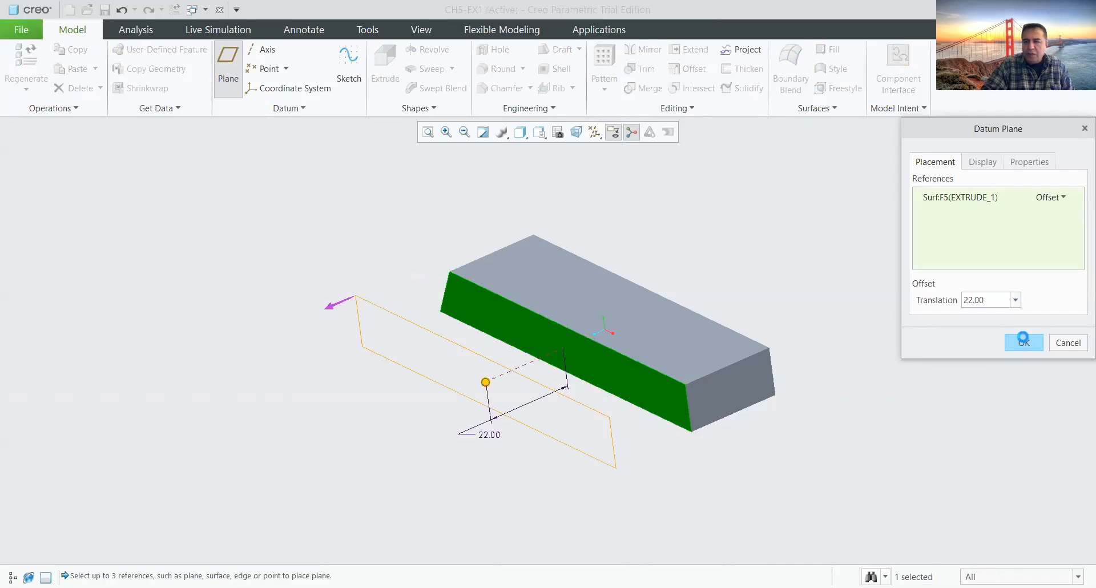
Step: Turn on the display of datum planes and inspect the block's front face against the offset plane
click(595, 132)
click(646, 210)
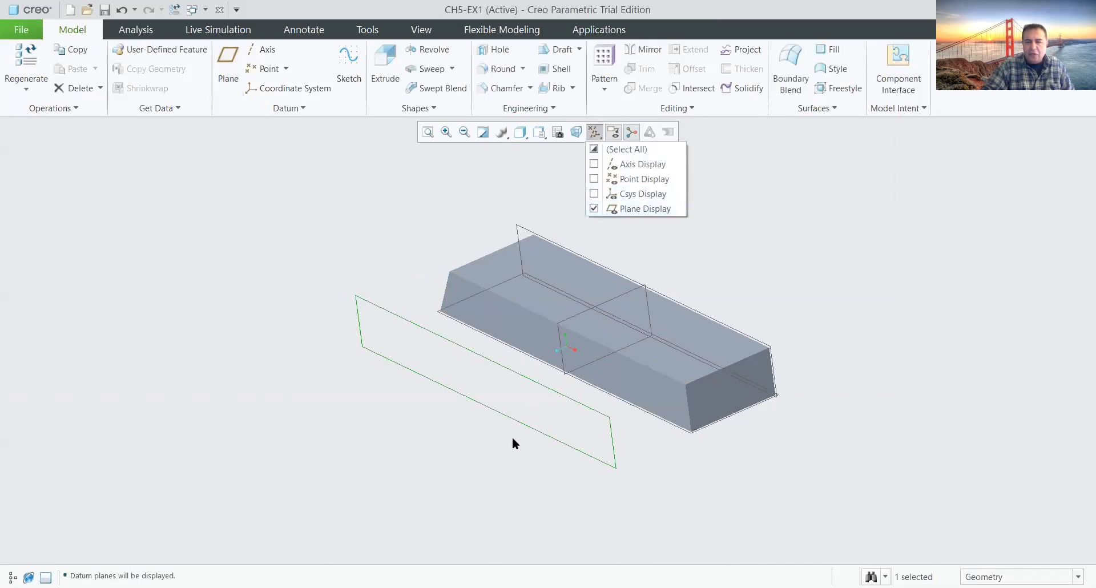
mouse_move(533, 418)
middle_down()
mouse_move(560, 399)
mouse_move(503, 411)
middle_up()
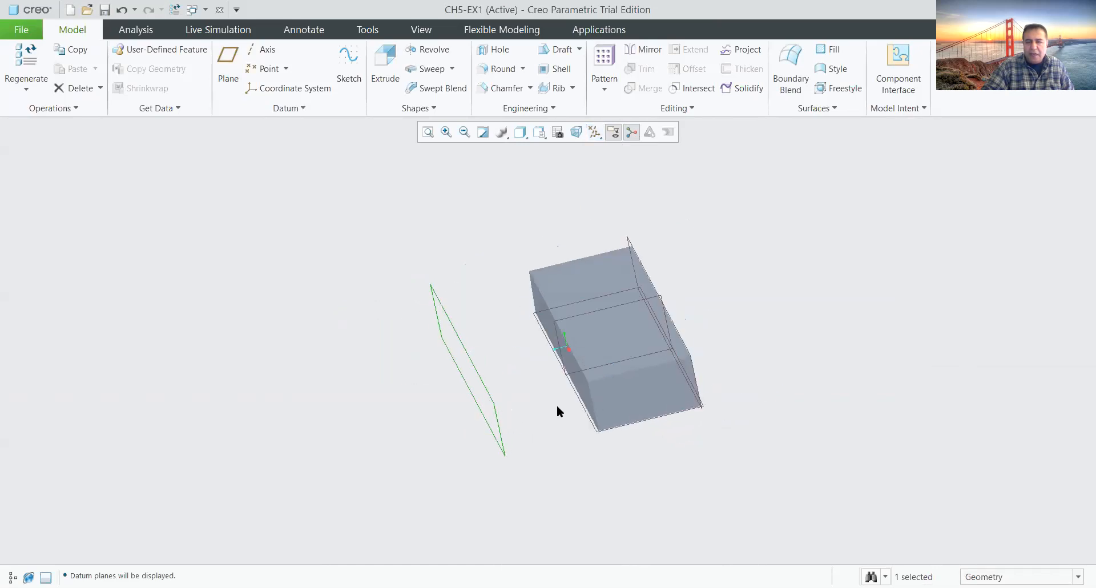
click(581, 390)
mouse_move(573, 440)
middle_down()
mouse_move(592, 423)
mouse_move(576, 437)
middle_up()
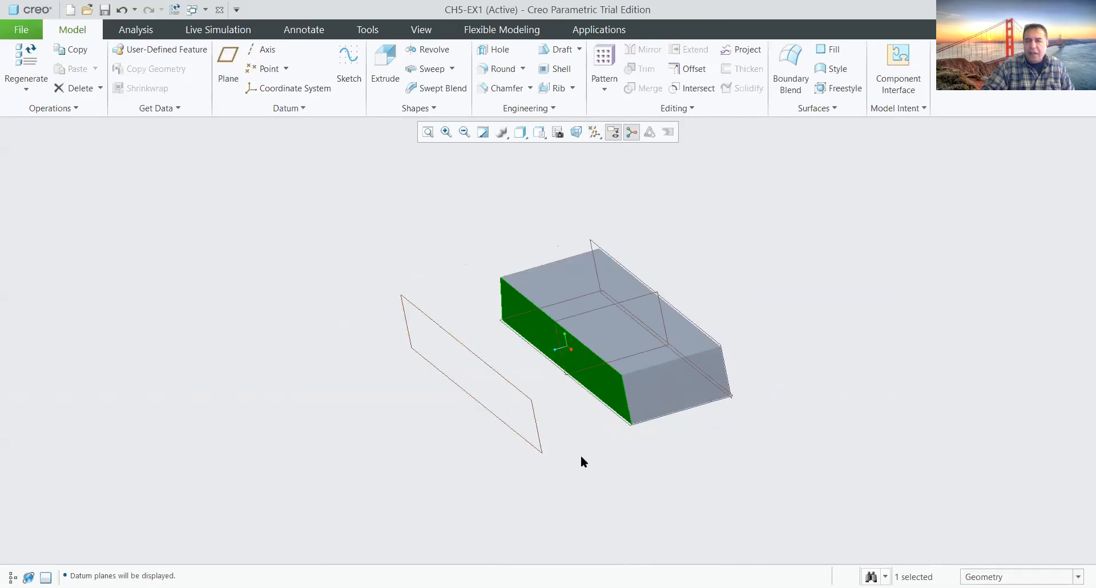
click(580, 455)
Step: Show the Model Tree and start an Extrude sketch on the offset datum plane DTM1, viewed in 2D orientation
click(529, 402)
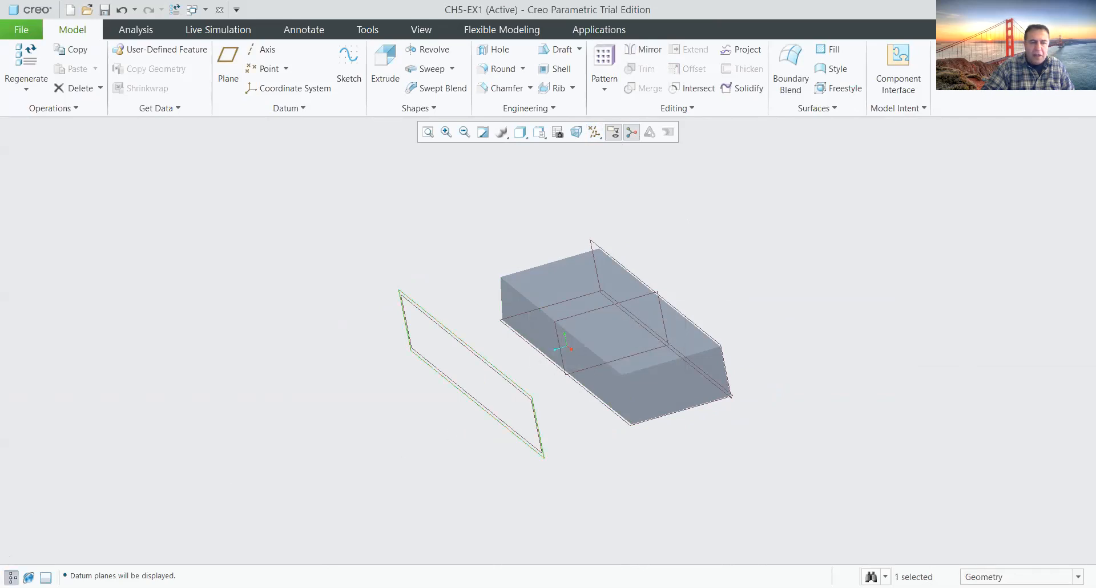
click(12, 577)
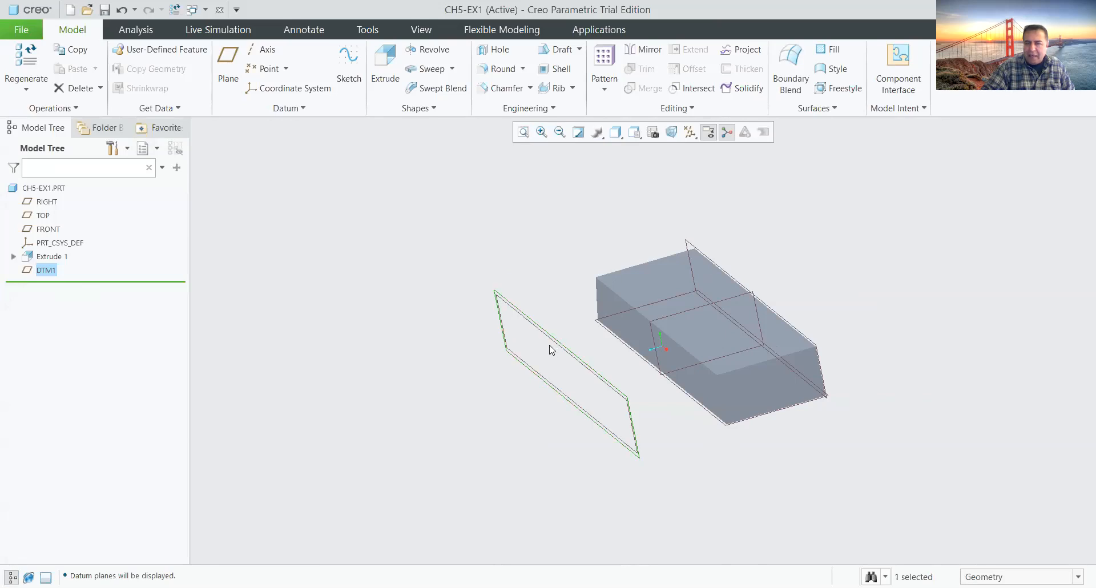
scroll(557, 357, up, 3)
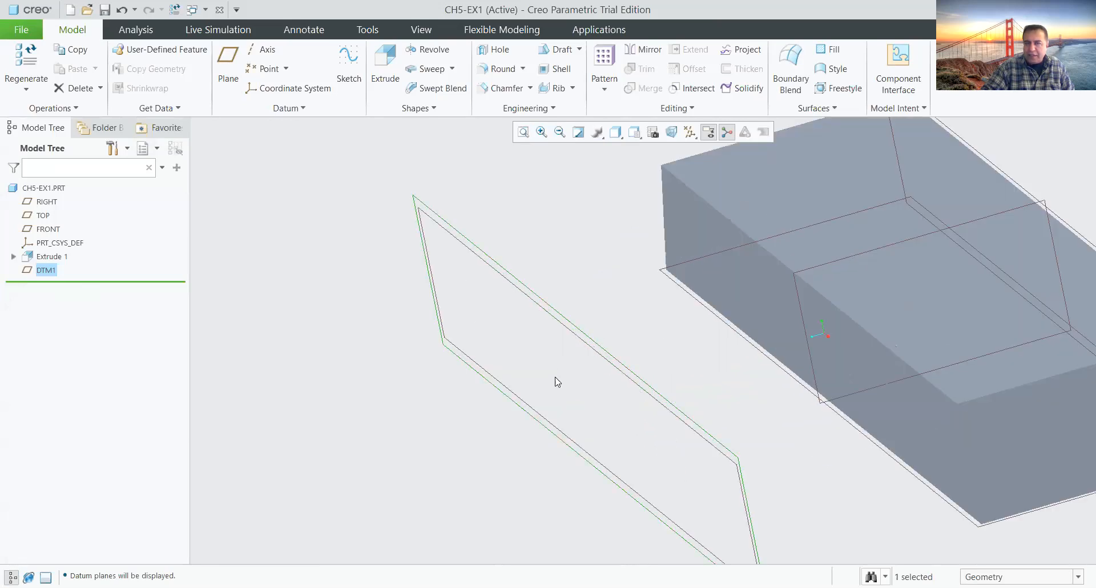
click(385, 66)
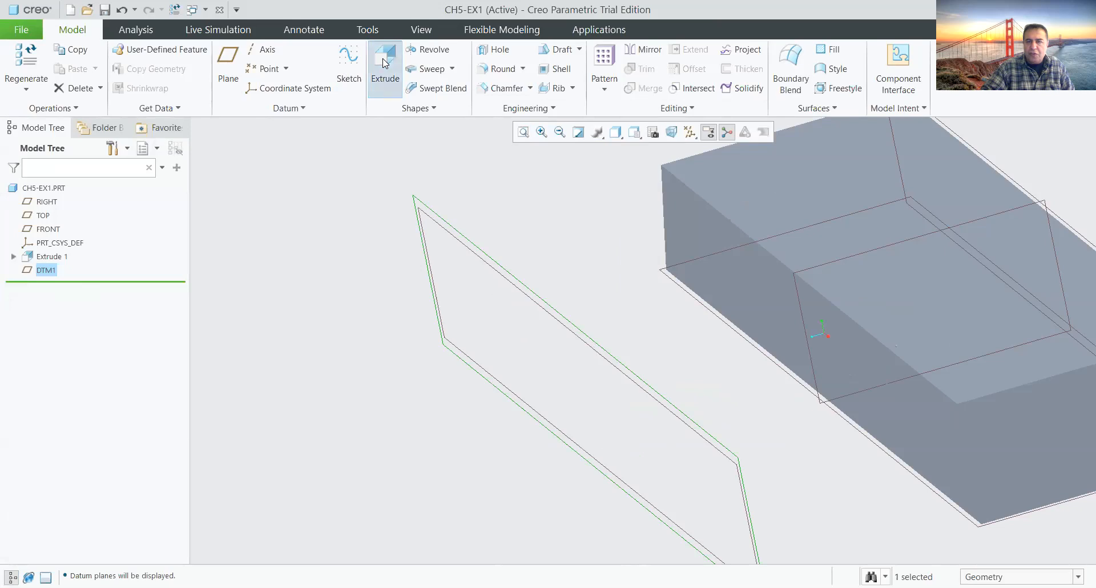
click(678, 131)
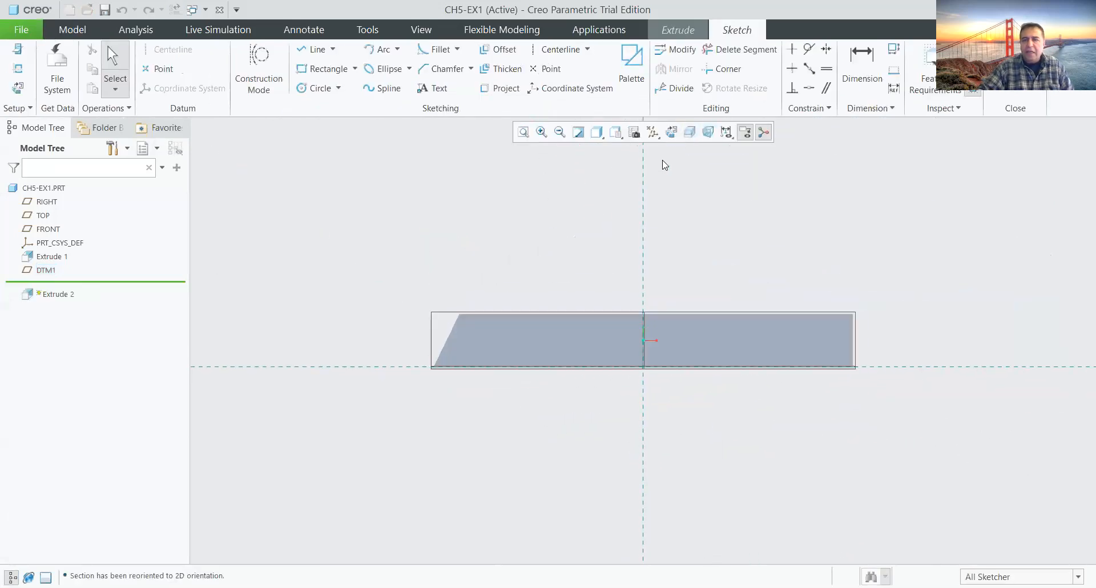
Step: Turn off the display of datum planes and set the model's display style to Hidden Line
click(653, 131)
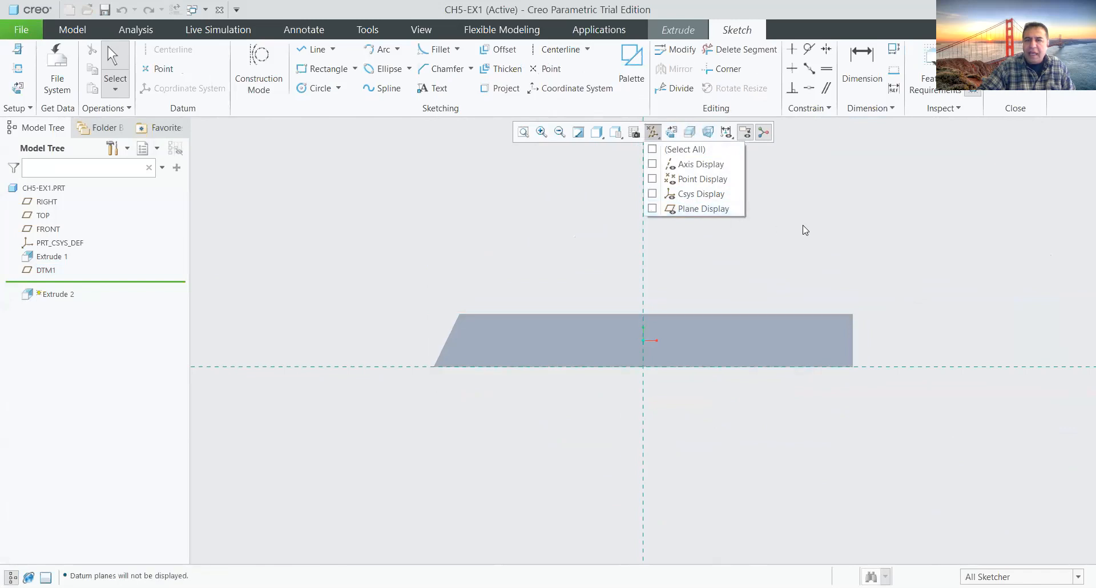
click(597, 132)
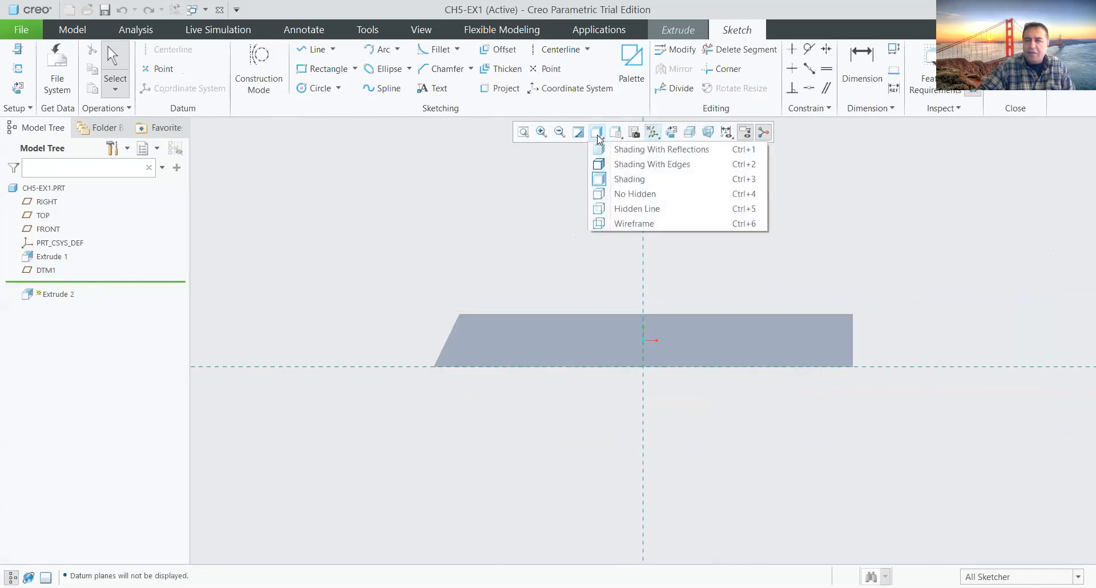
click(630, 215)
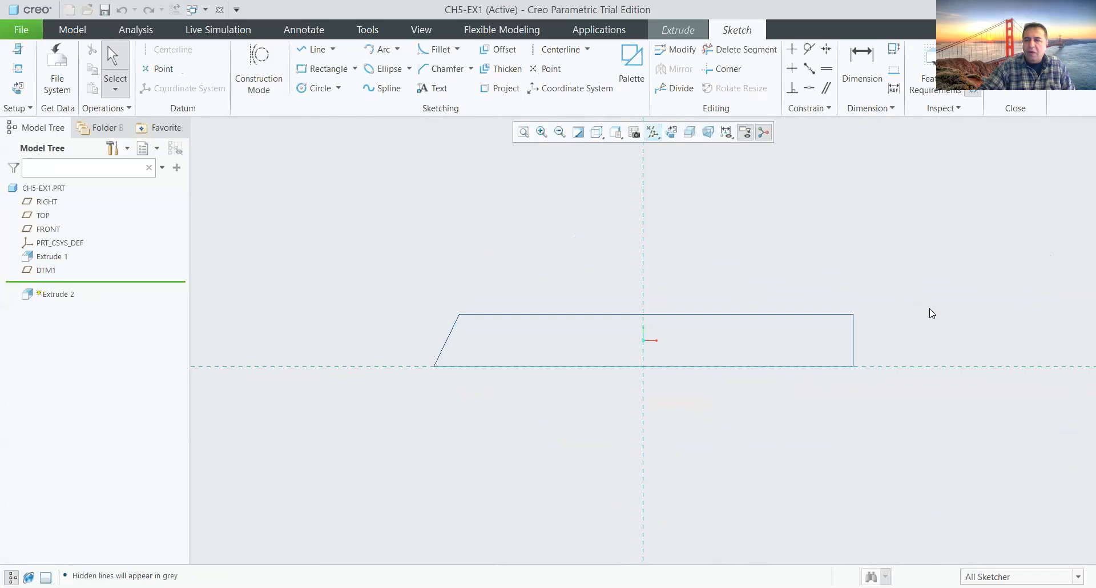
scroll(675, 383, down, 3)
scroll(759, 377, up, 2)
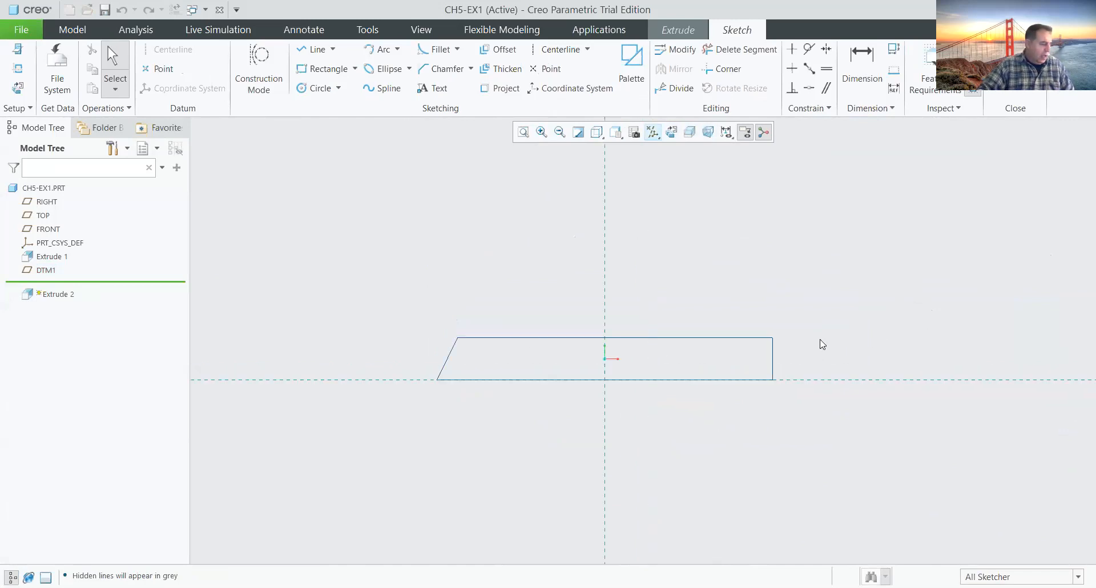
Step: Add the block's top edge and right vertical edge as references for the sketch
right_click(904, 282)
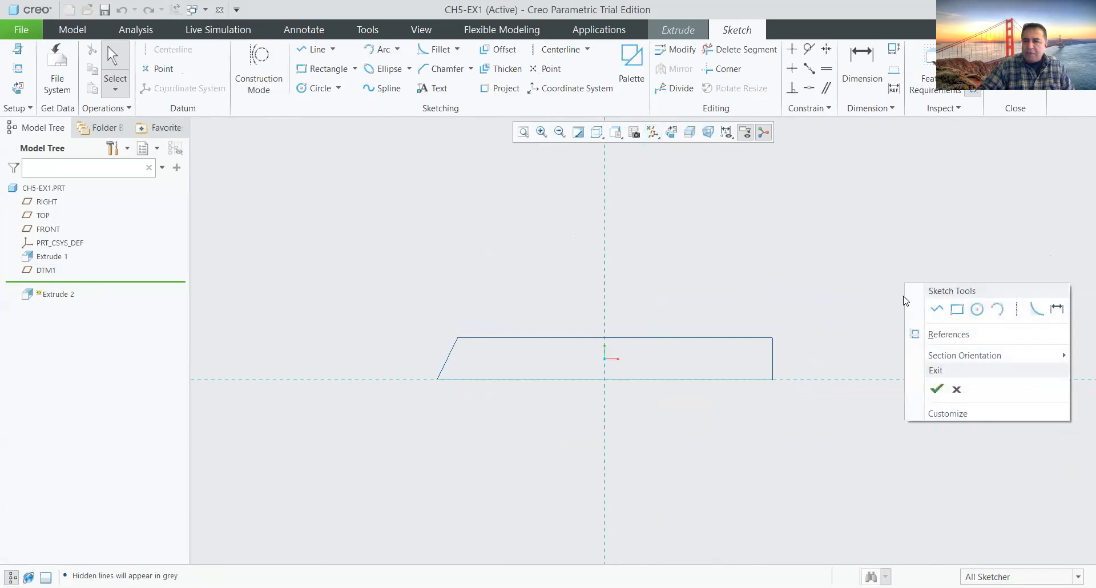
click(943, 337)
click(724, 339)
click(772, 363)
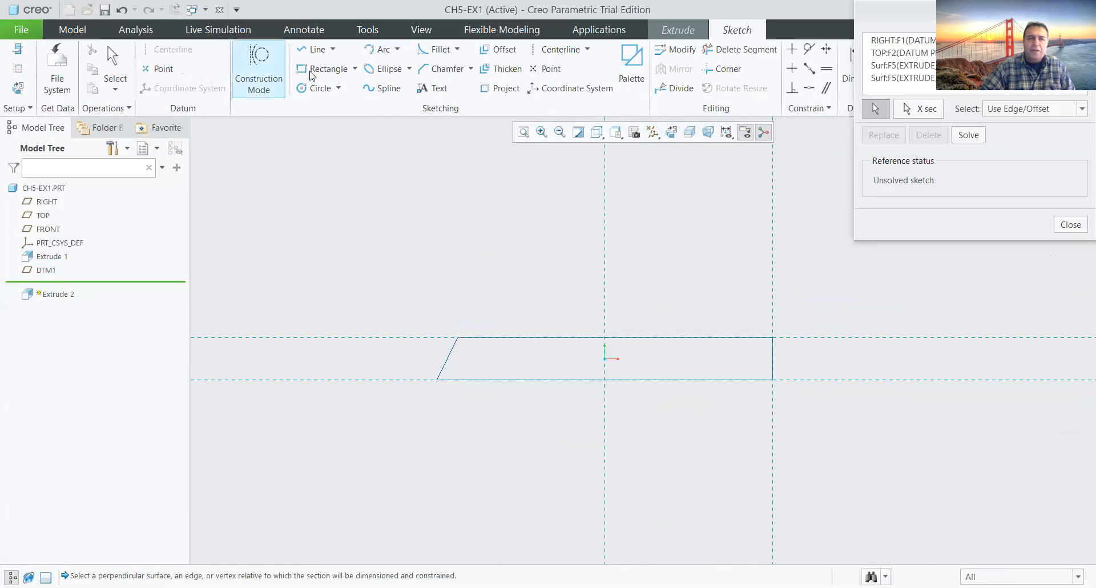
Step: Sketch a vertical line about 20.5 long upward from the block's upper-right corner
click(314, 49)
click(772, 338)
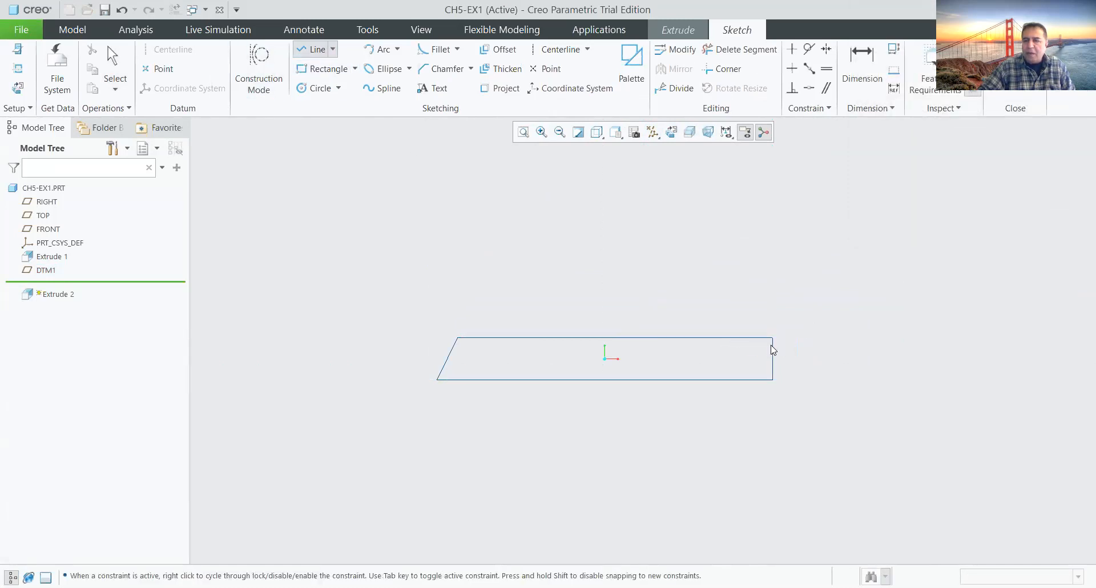
click(774, 266)
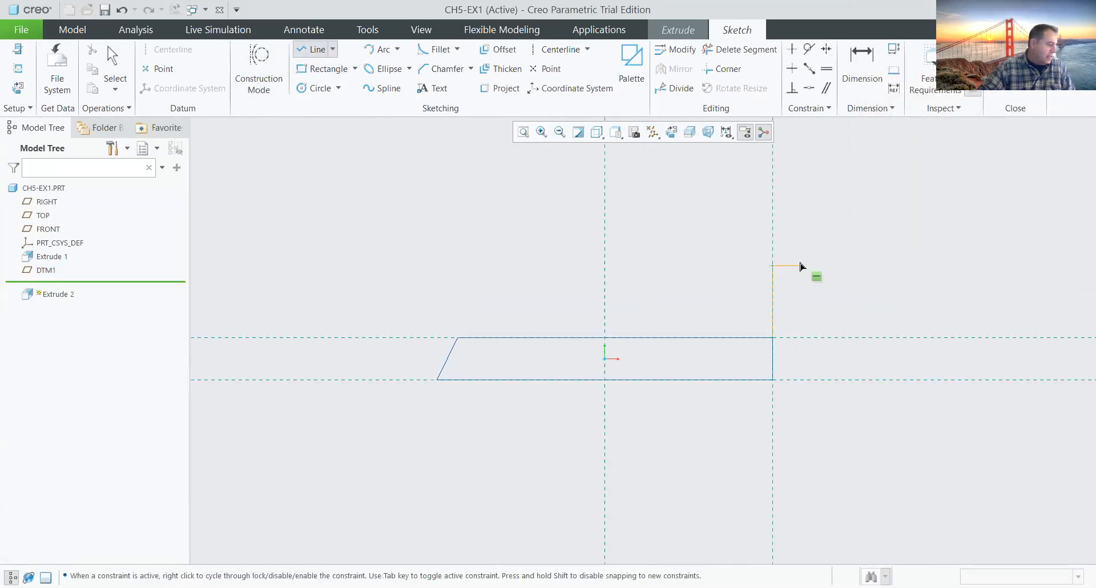
middle_click(799, 266)
middle_click(797, 291)
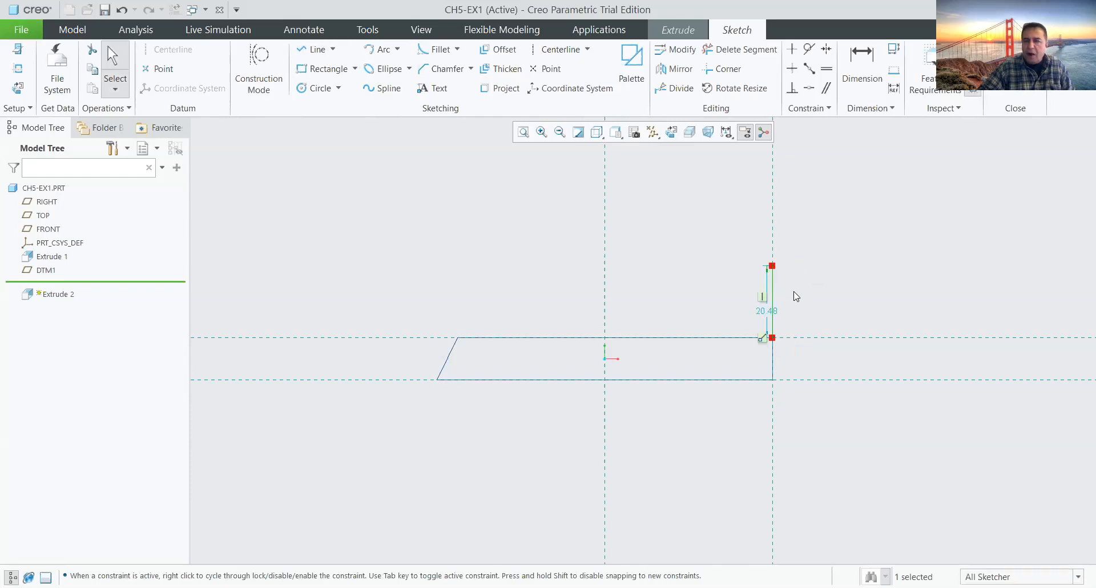
Step: Move the vertical line's dimension clear to its right and set the line's length to 19
drag(774, 311, 812, 308)
scroll(813, 306, down, 4)
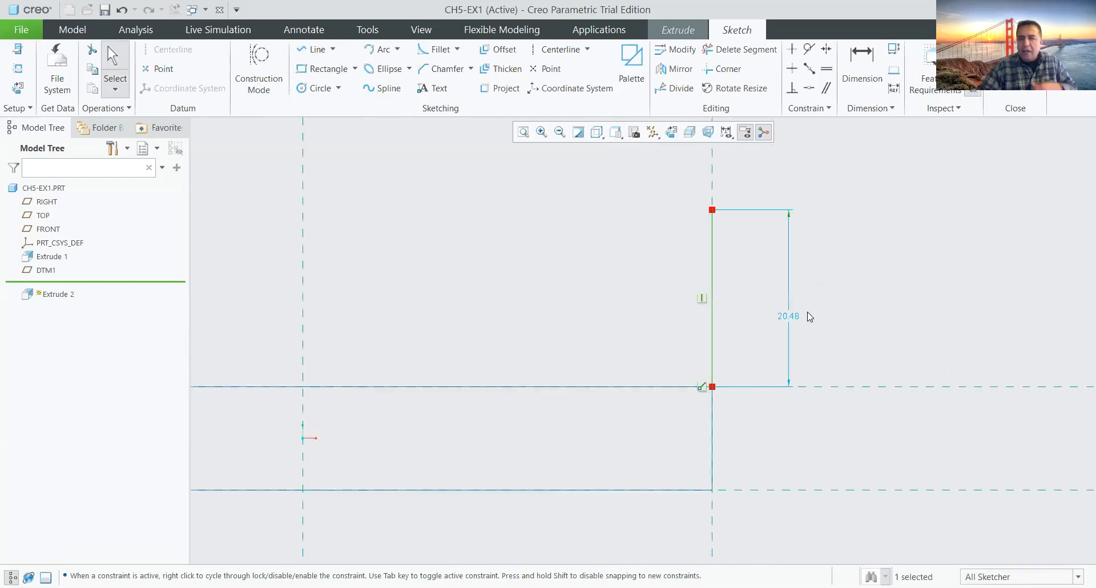
double_click(788, 316)
text(19)
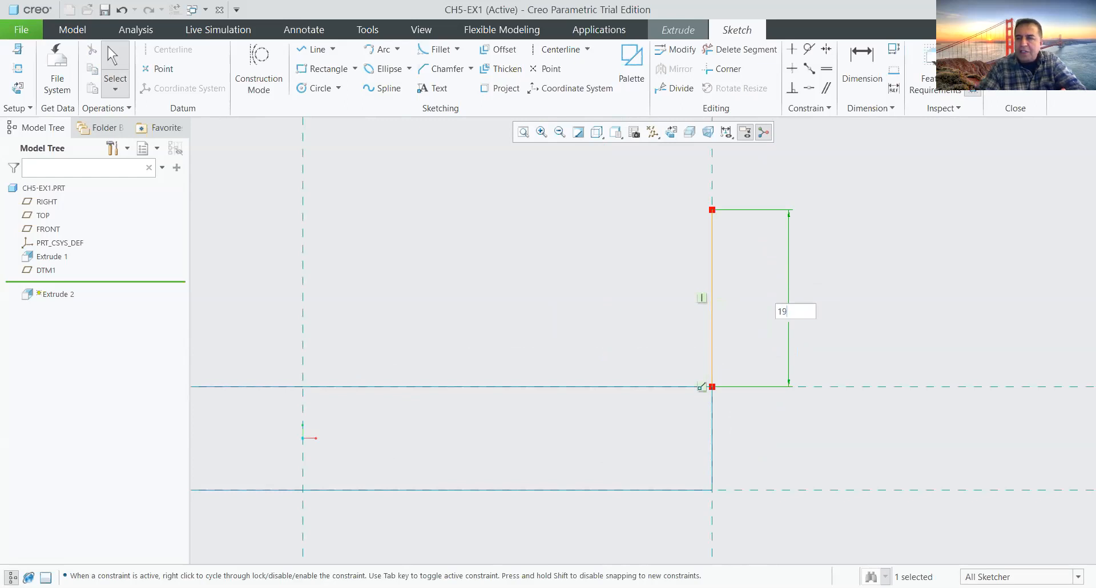
key(Return)
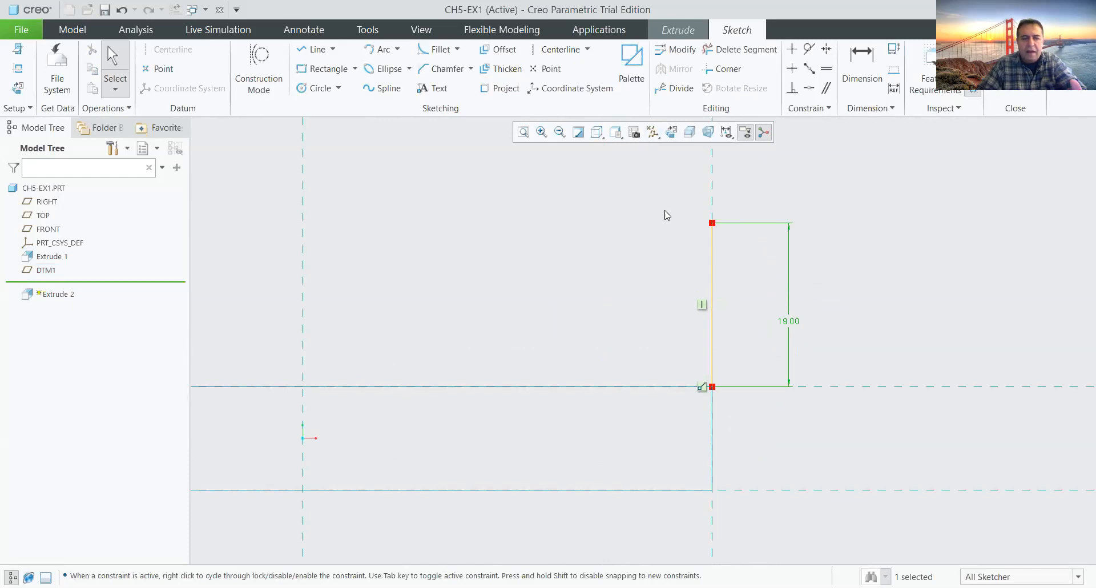
Step: Sketch a horizontal line about 10.6 long leftward from the upper end of the 19-long vertical line
click(317, 49)
click(712, 222)
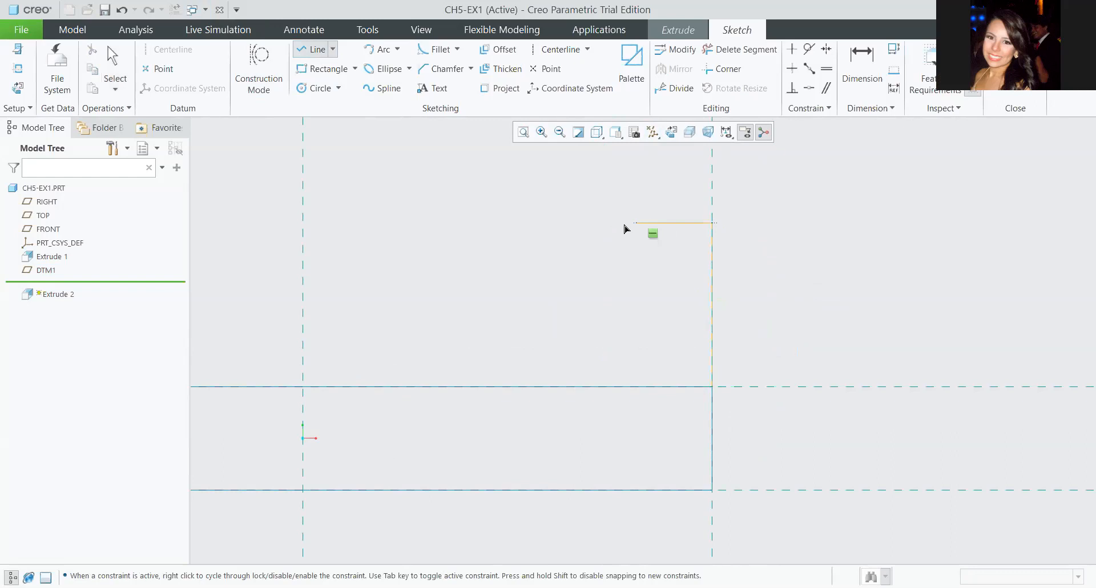
click(621, 224)
middle_click(817, 293)
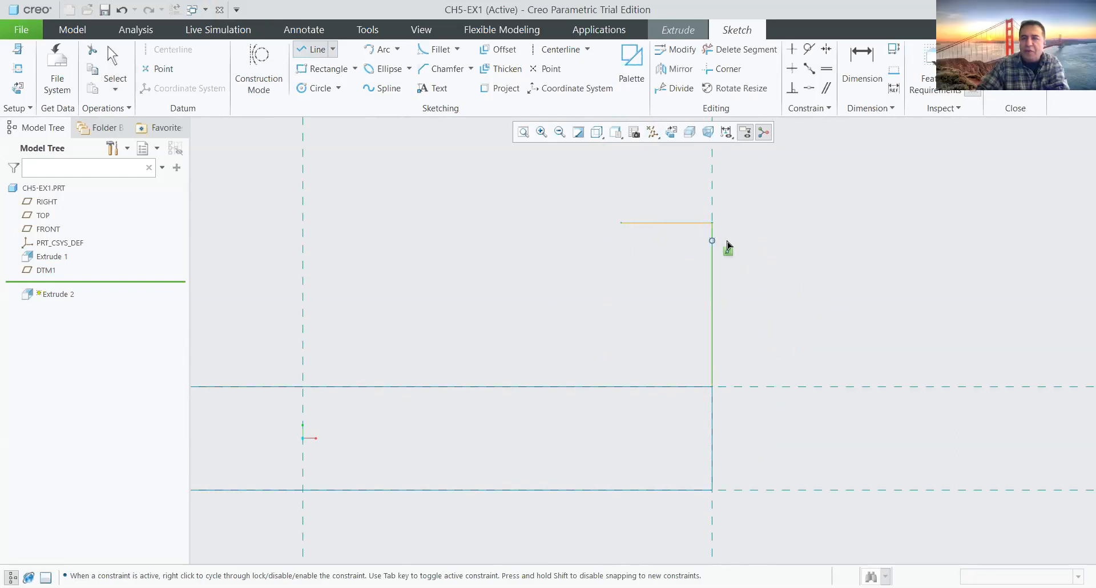
middle_click(766, 252)
Step: Place the upper horizontal line's dimension above it and set the line's length to 16
drag(679, 231, 673, 191)
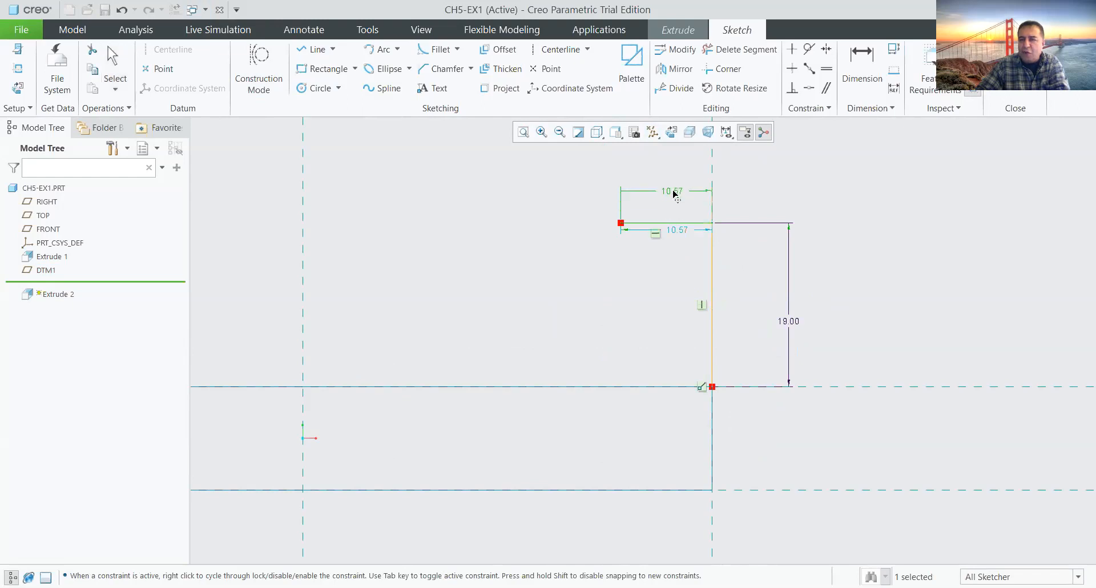
double_click(672, 190)
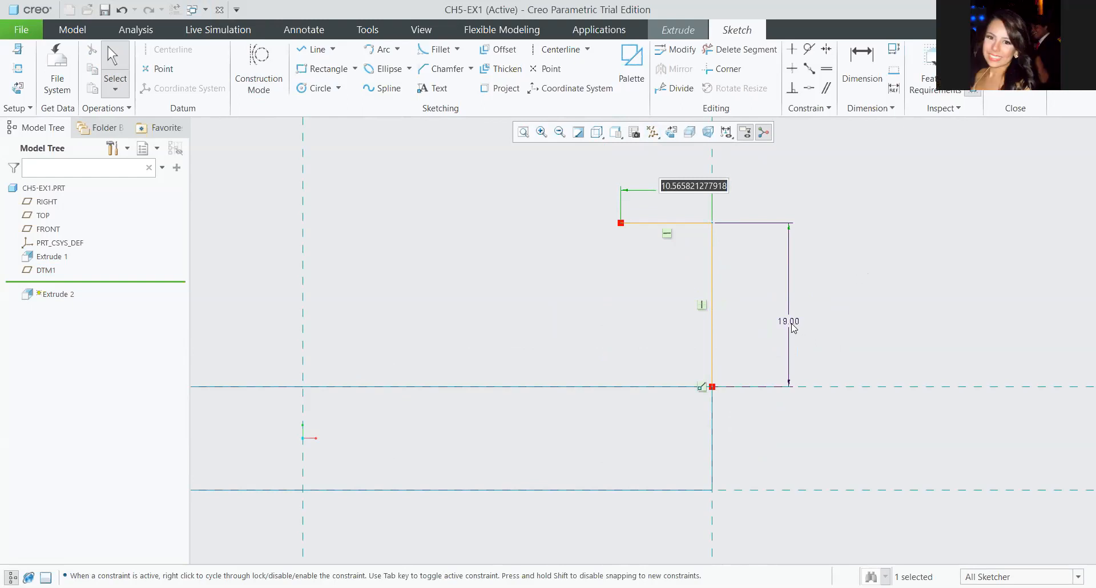
click(837, 215)
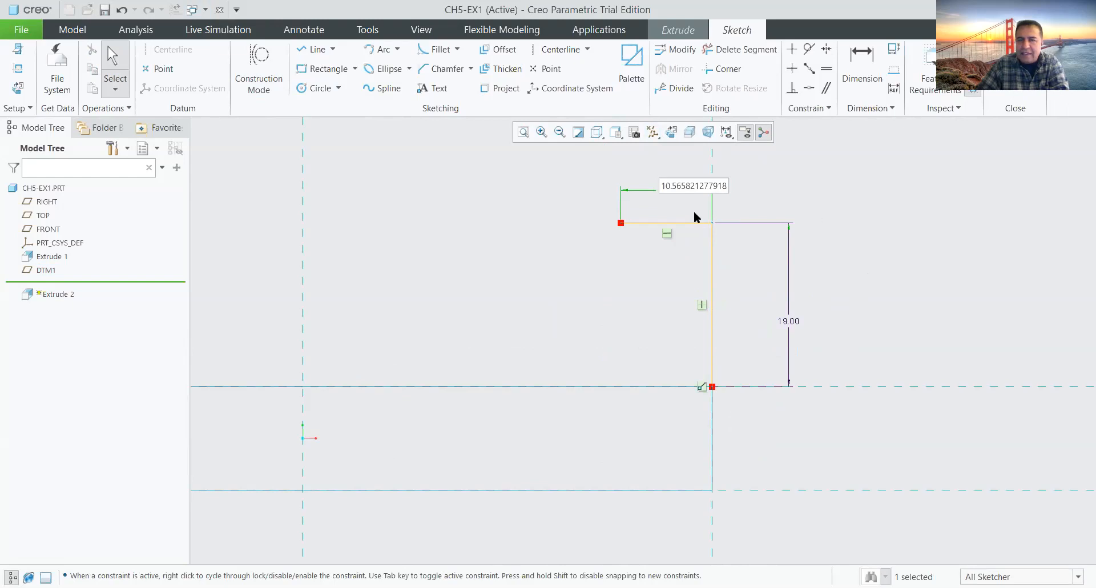
drag(727, 186, 654, 189)
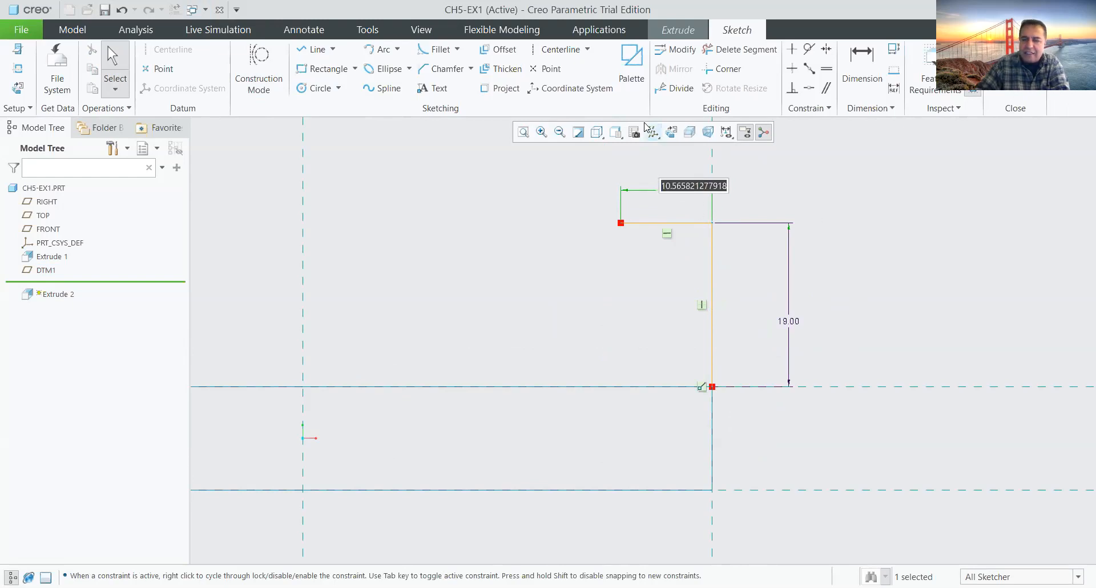
text(16)
key(Return)
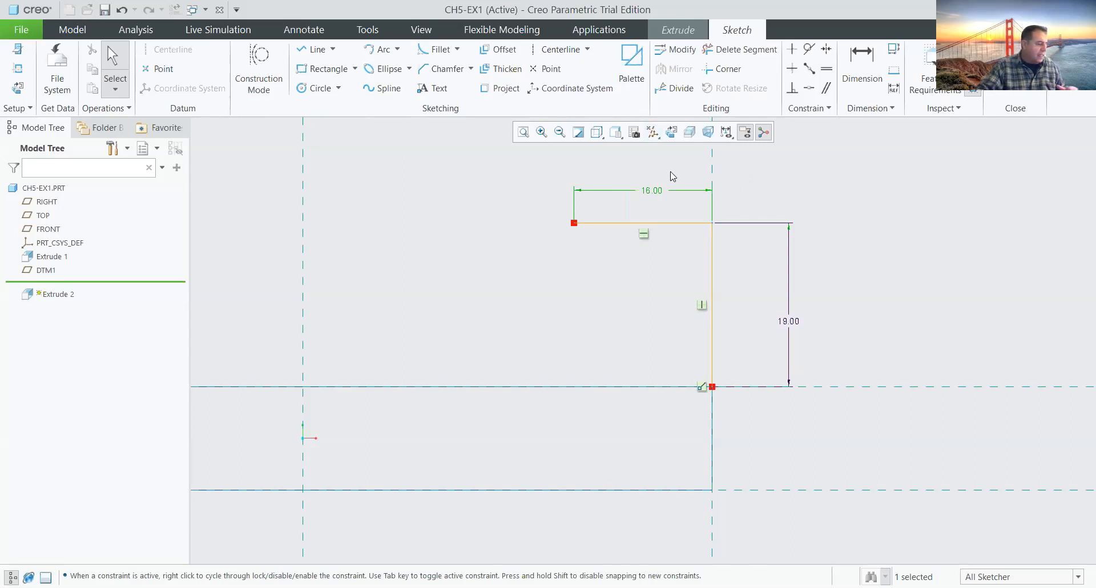
Step: Sketch a horizontal line leftward along the block's top edge from its upper-right corner and set its length to 38
click(314, 49)
click(712, 386)
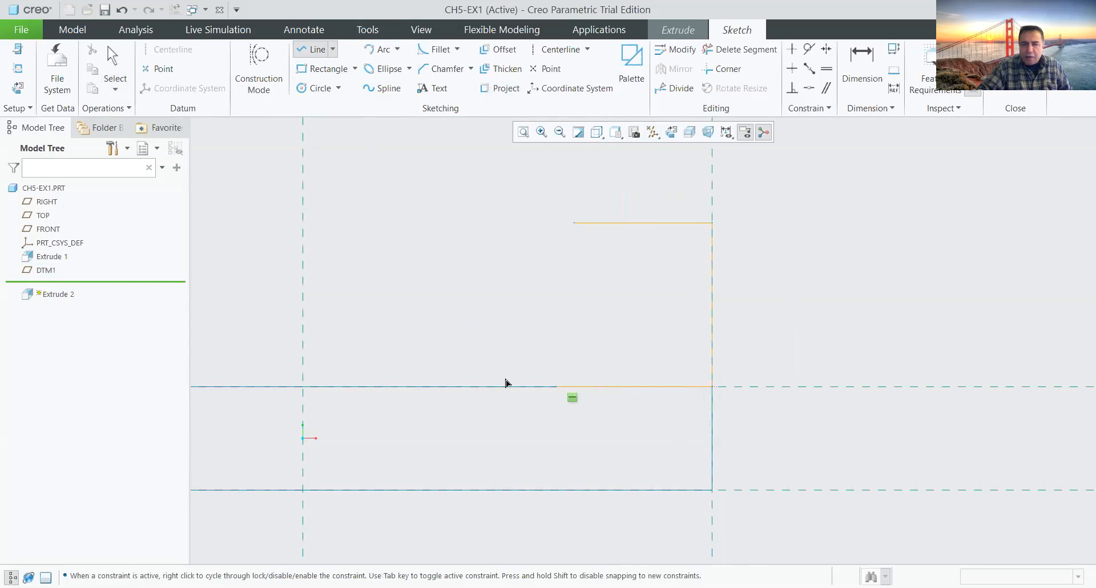
click(402, 386)
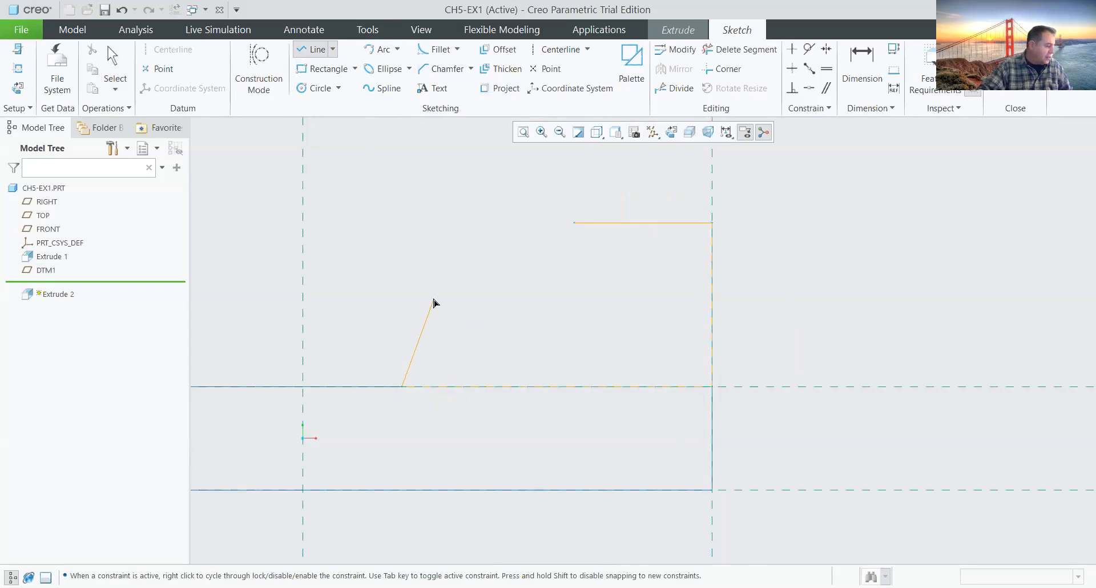
middle_click(434, 298)
middle_click(434, 306)
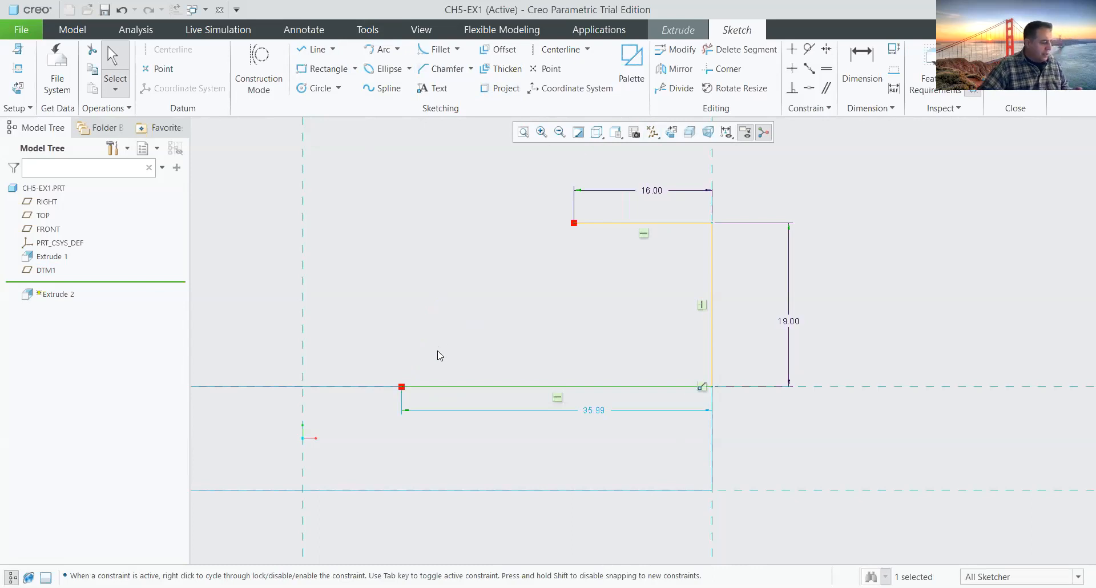
double_click(589, 411)
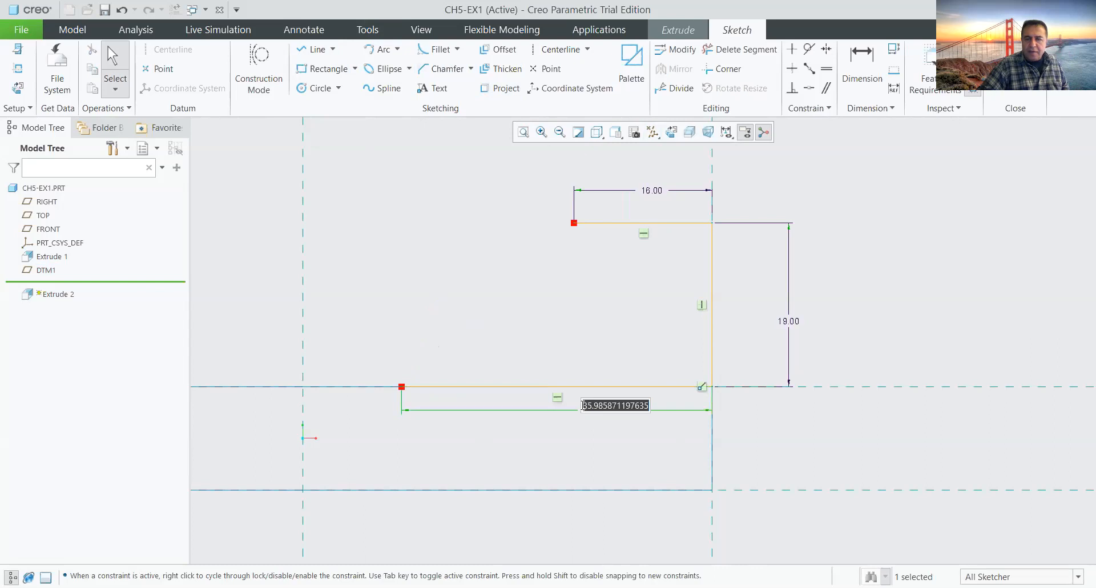
text(38)
key(Return)
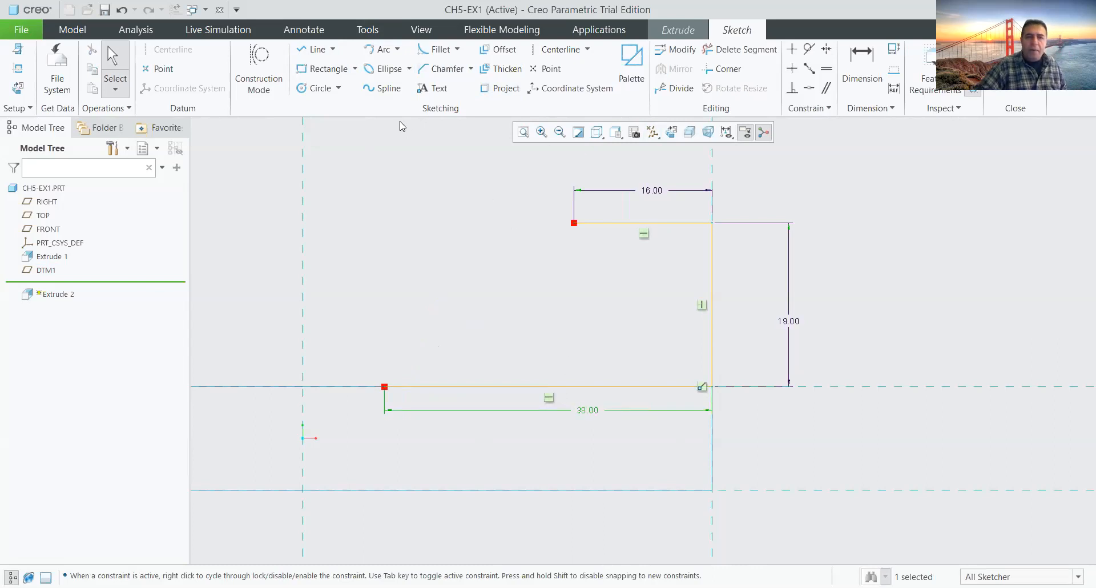
Step: Sketch a vertical line about 24 long upward from the left end of the 38-long base line
click(317, 50)
click(391, 388)
click(384, 181)
middle_click(399, 197)
scroll(416, 211, down, 1)
middle_click(439, 233)
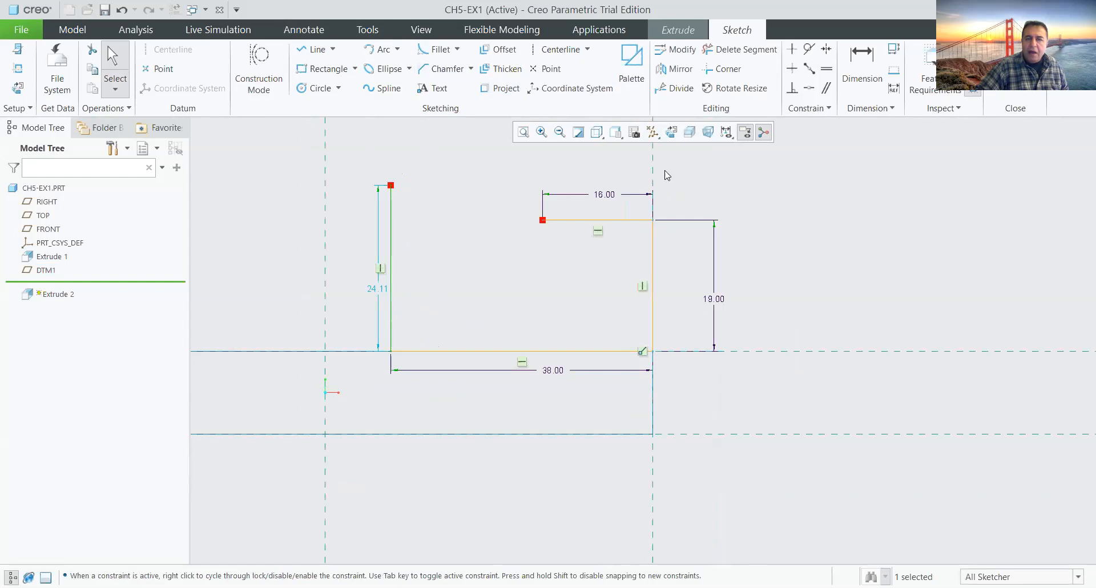
Step: Reorient the sketch to the 2D view and set the left vertical line's length to 55
click(671, 133)
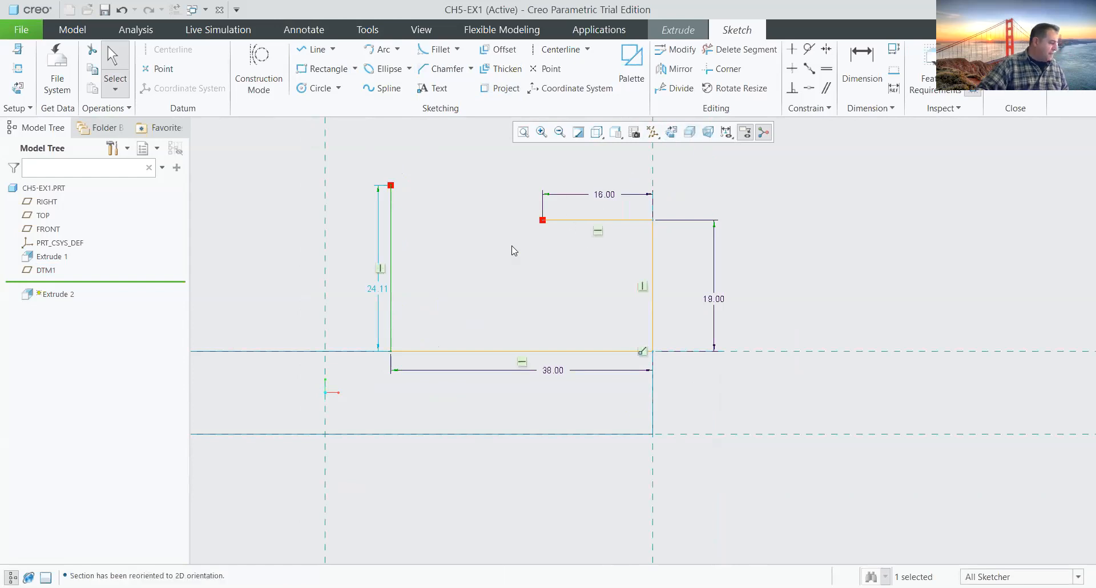
click(375, 282)
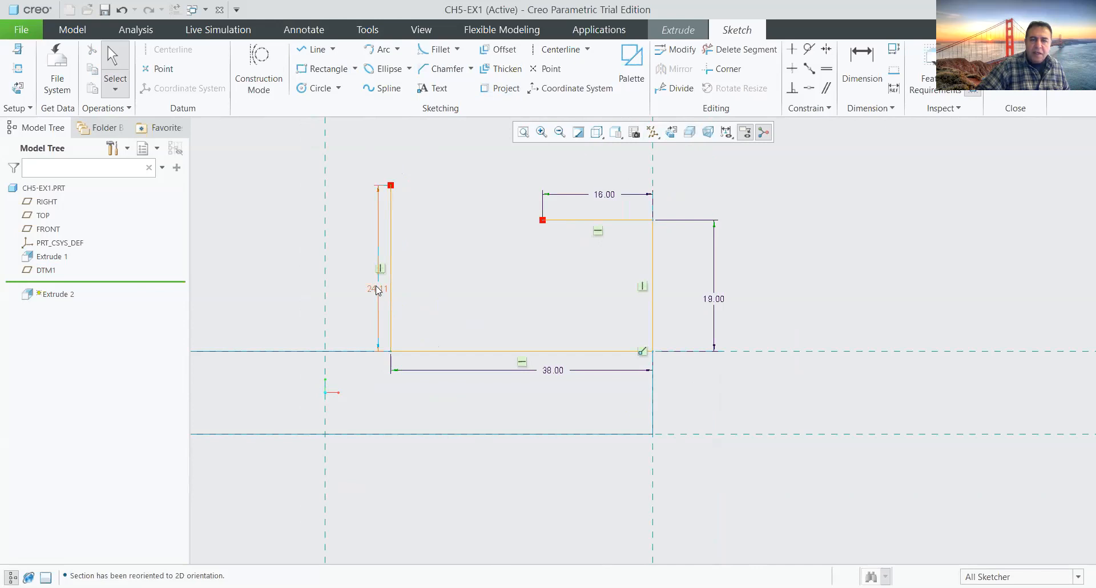
double_click(375, 286)
text(55)
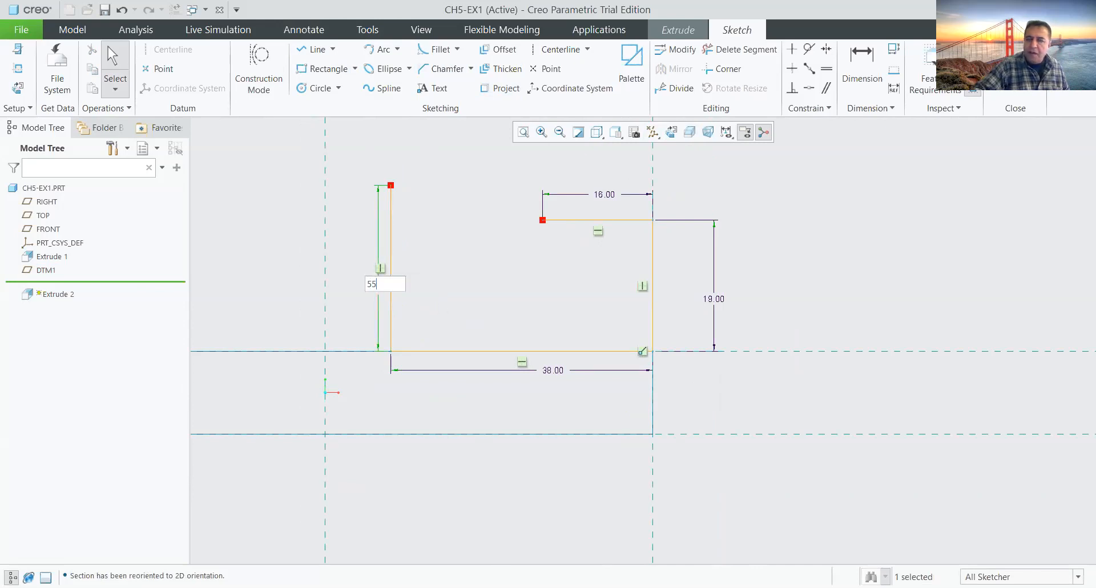
key(Return)
Step: Move the 55, 16 and 19 dimensions outward, clear of the profile lines
scroll(412, 326, down, 3)
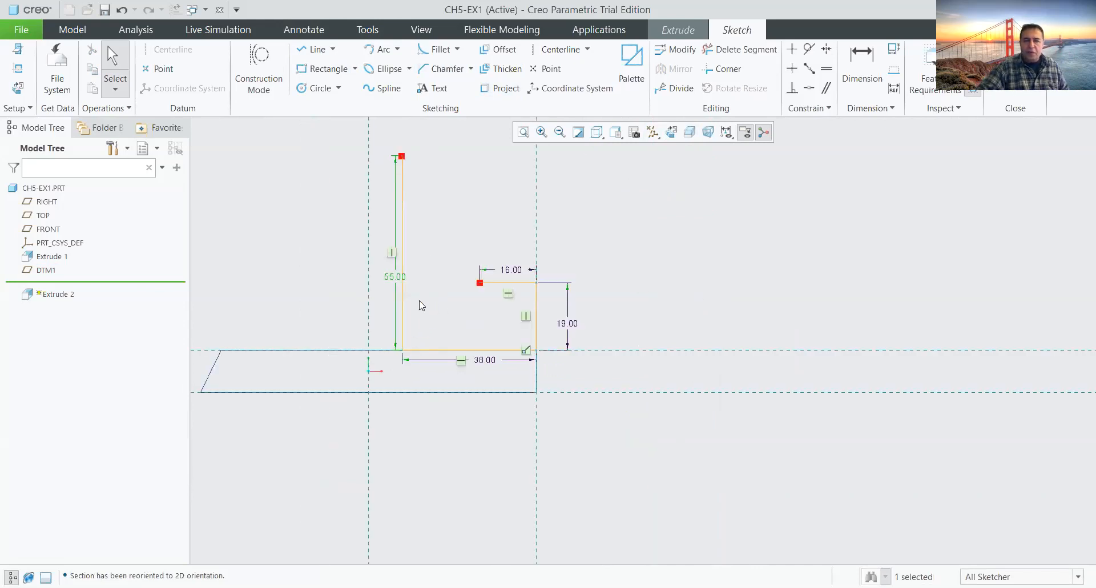
drag(397, 276, 321, 276)
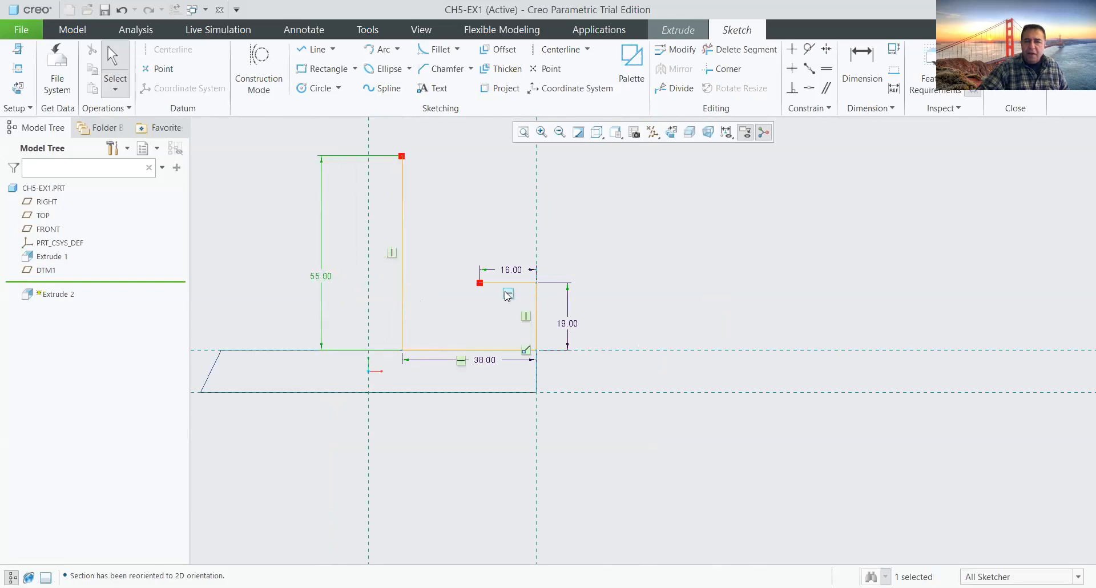
drag(513, 270, 592, 242)
drag(573, 327, 665, 318)
Step: Sketch a vertical line about 22.7 long upward from the left end of the 16-long horizontal line
click(311, 53)
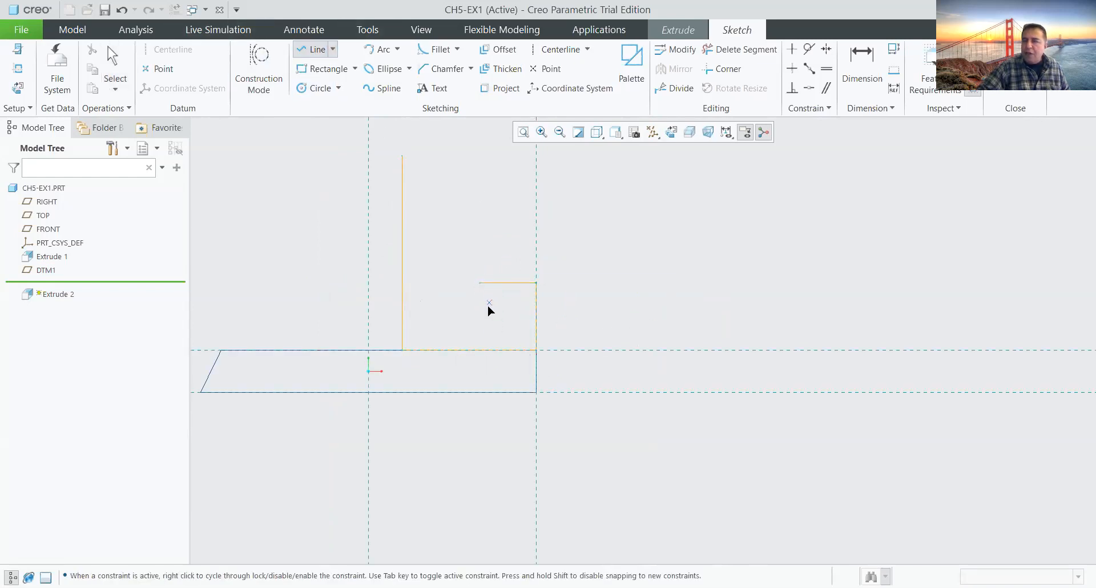
click(480, 283)
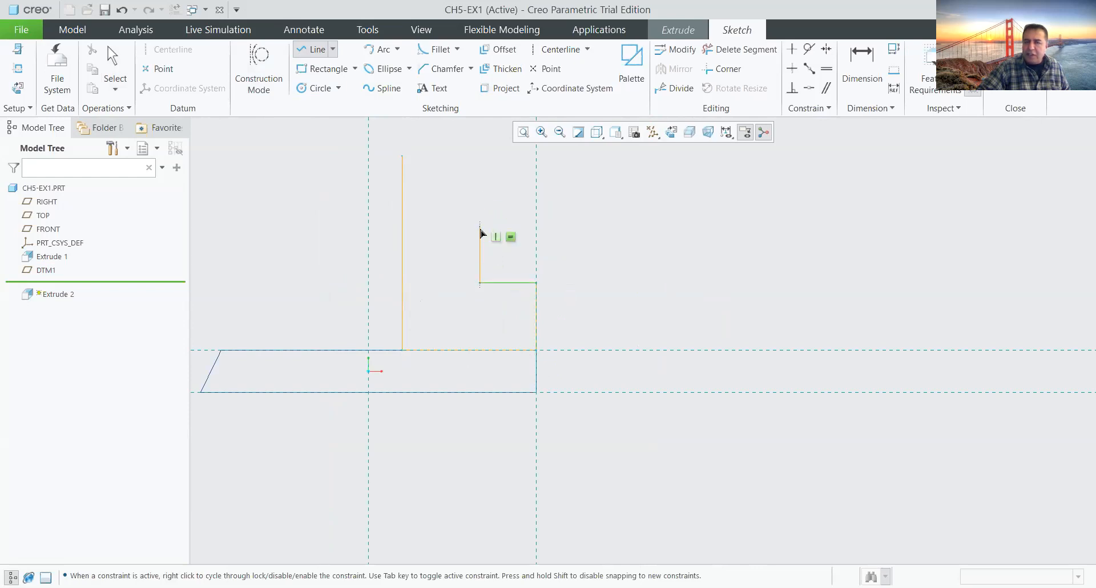
click(481, 203)
middle_click(610, 201)
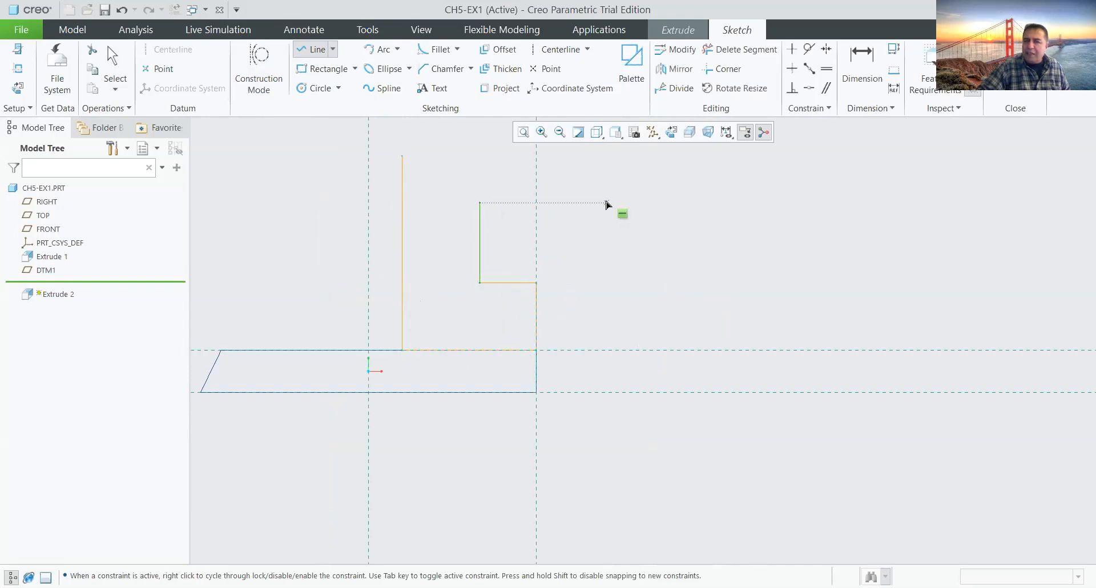
middle_click(607, 205)
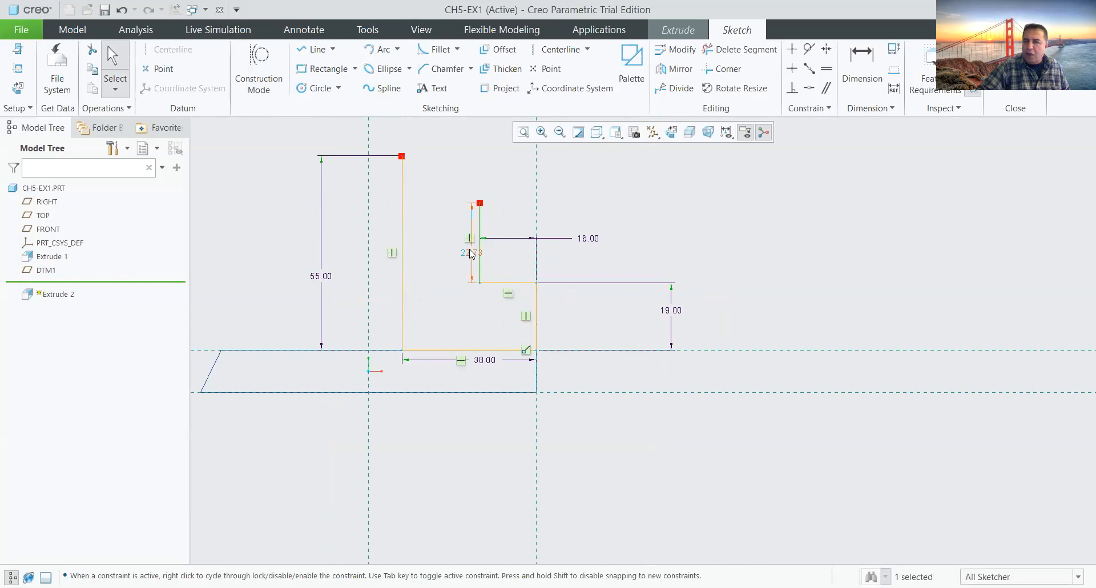
Step: Close the profile with a tangent-end arc of about radius 15 from the inner vertical line's top to the 55-long line's top
click(398, 50)
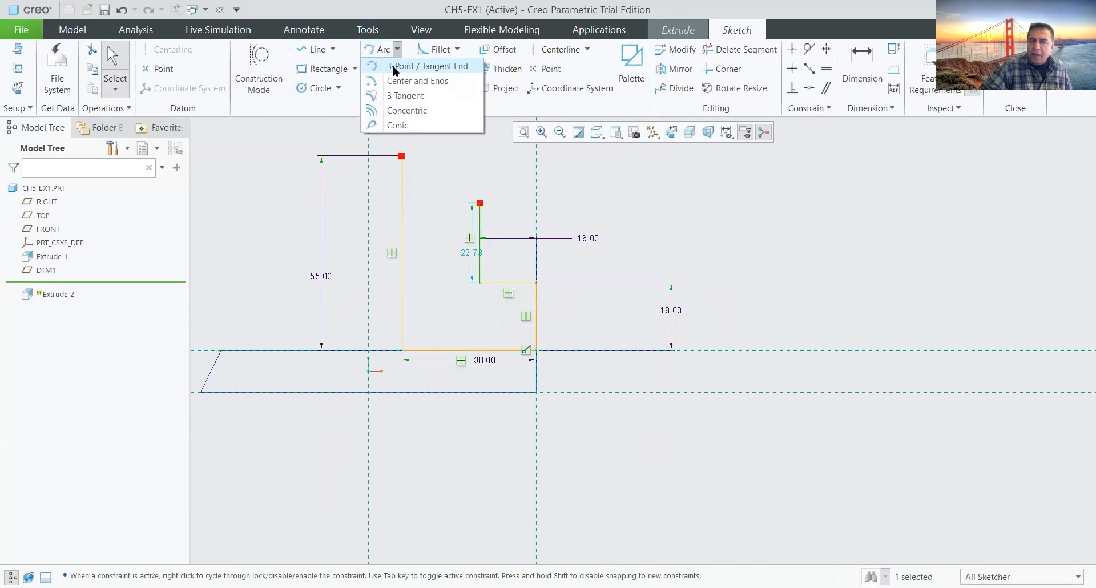
click(393, 66)
click(480, 203)
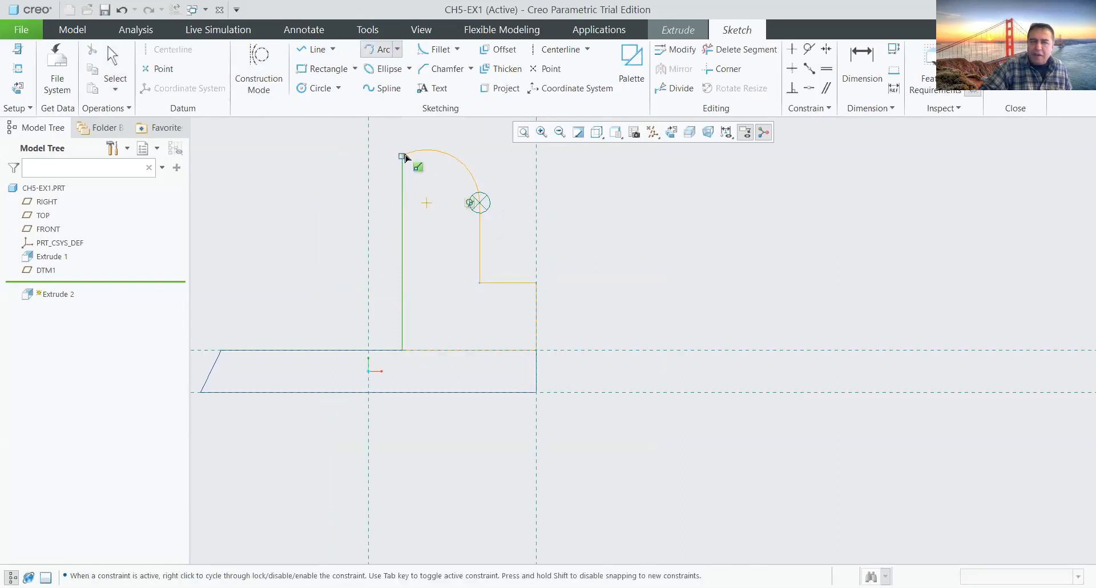
click(405, 158)
middle_click(639, 244)
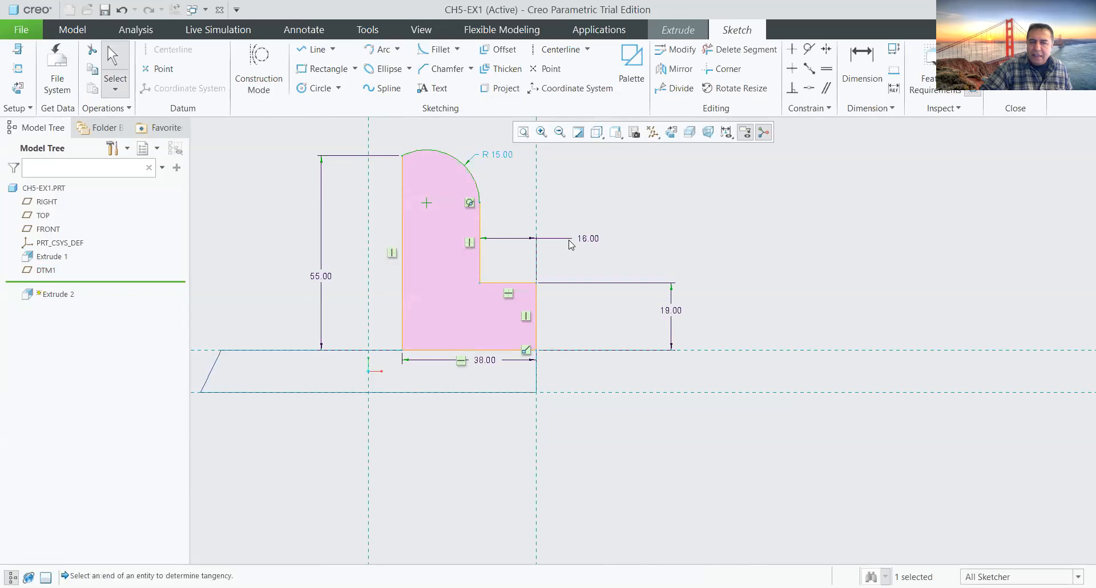
Step: Set the radius of the arc at the profile's top to 22
double_click(505, 156)
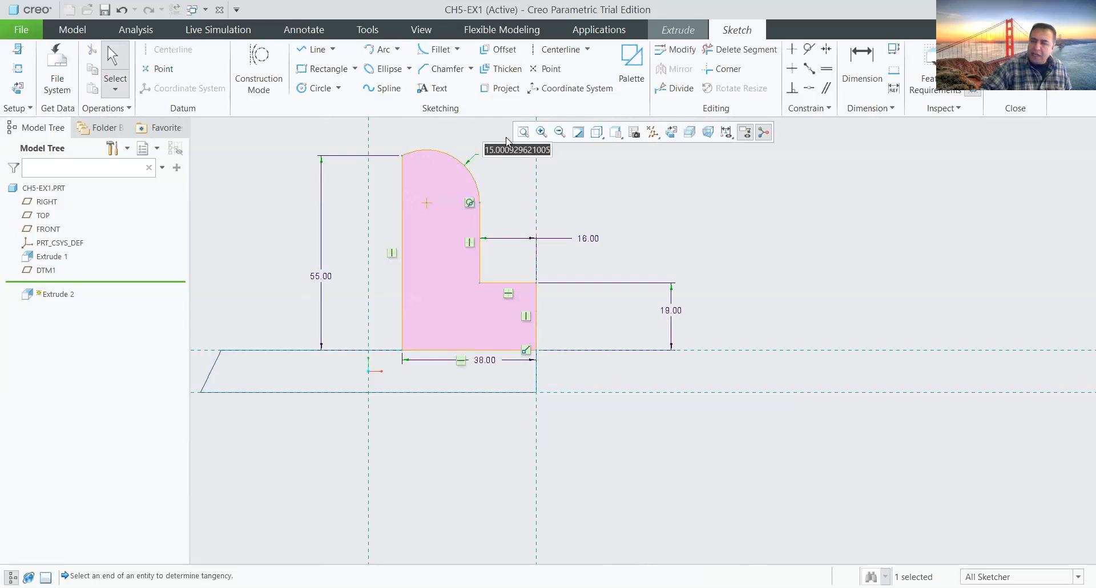
text(22)
key(Return)
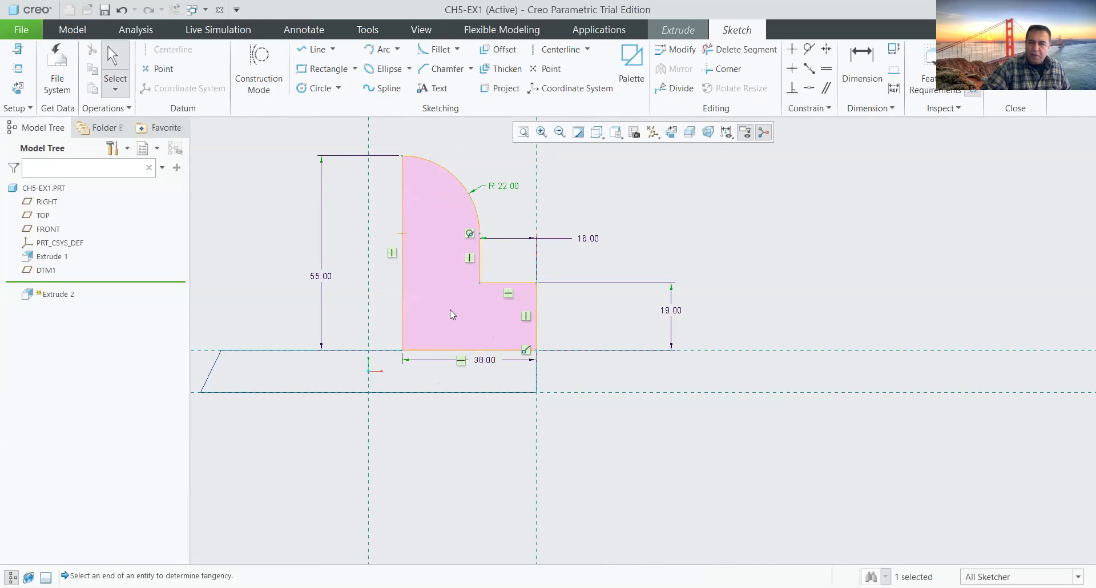
Step: Move the 16 dimension between its extension lines beside the inner vertical line, and set the display style to Shading
click(714, 233)
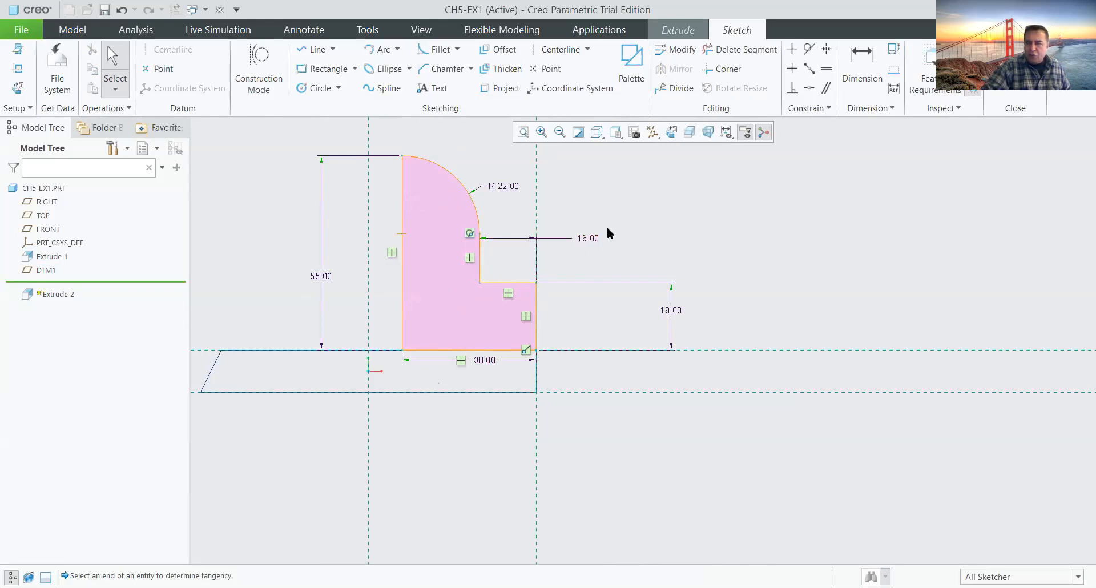
drag(594, 240, 513, 255)
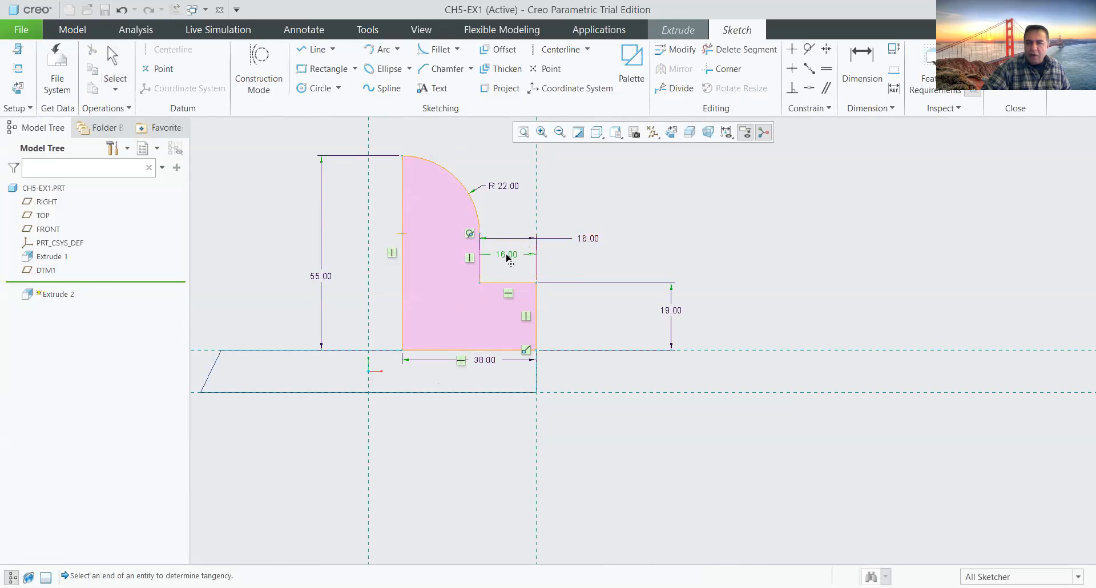
click(596, 131)
click(627, 179)
Step: Finish the sketch and extrude the arc-topped profile as a solid to a depth of 68, reversed toward the base
middle_drag(731, 289, 673, 309)
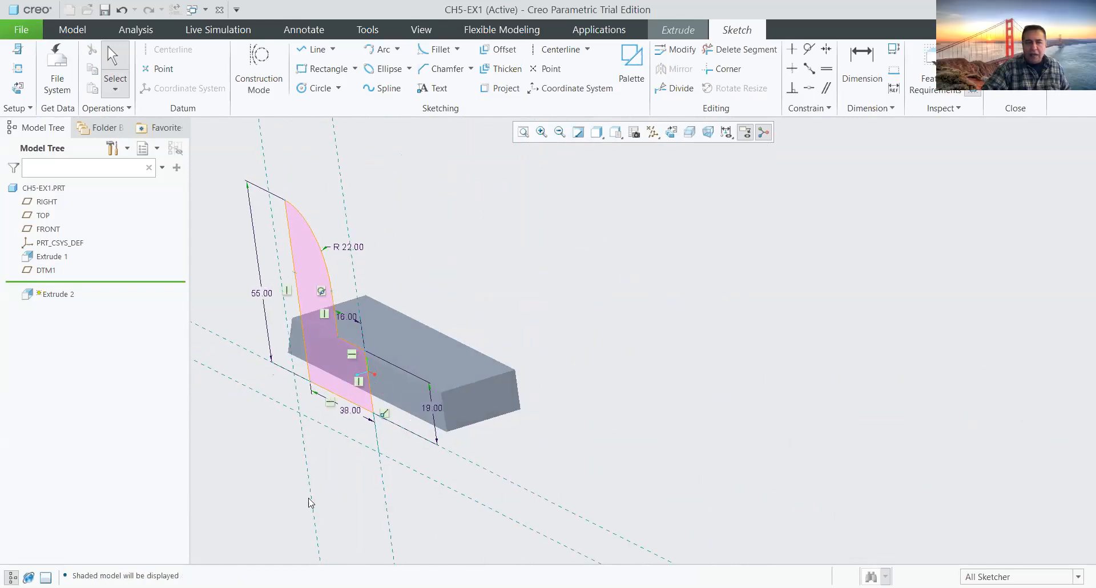
click(12, 577)
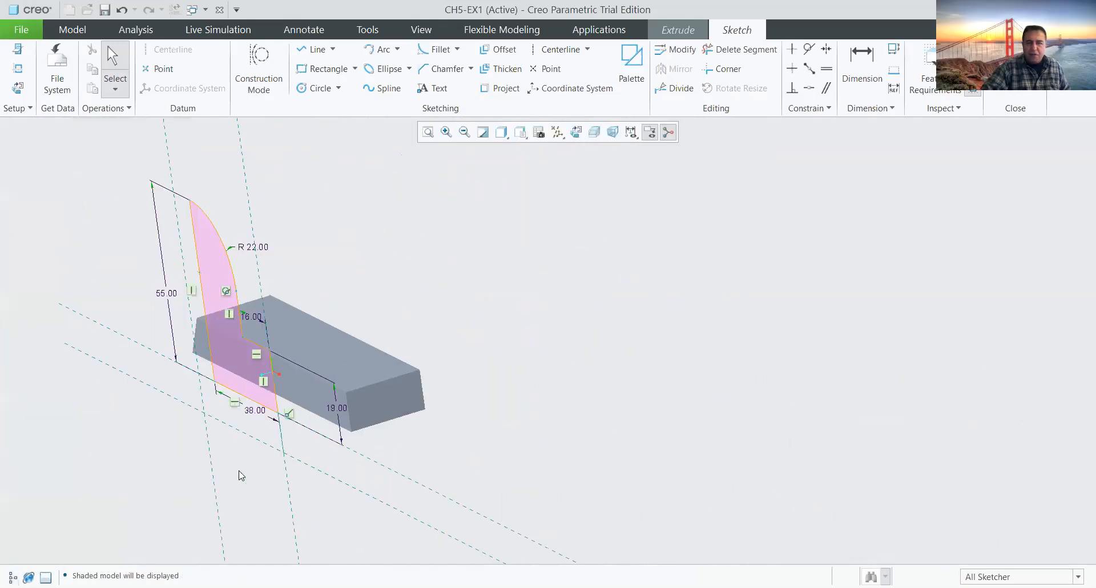
scroll(262, 436, up, 4)
scroll(241, 429, down, 7)
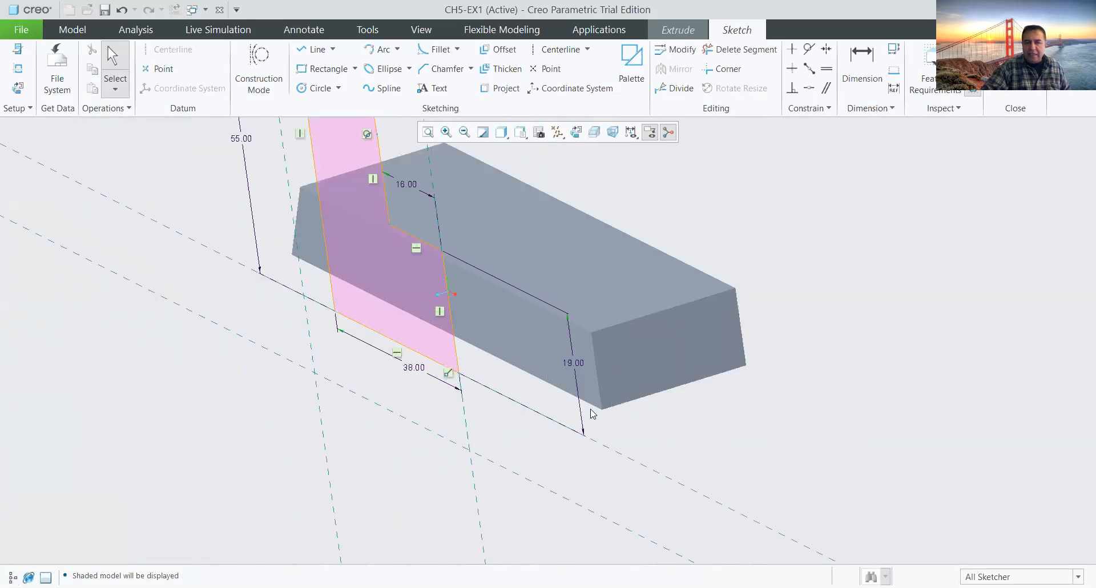
mouse_move(590, 401)
middle_down()
mouse_move(565, 401)
mouse_move(577, 408)
middle_up()
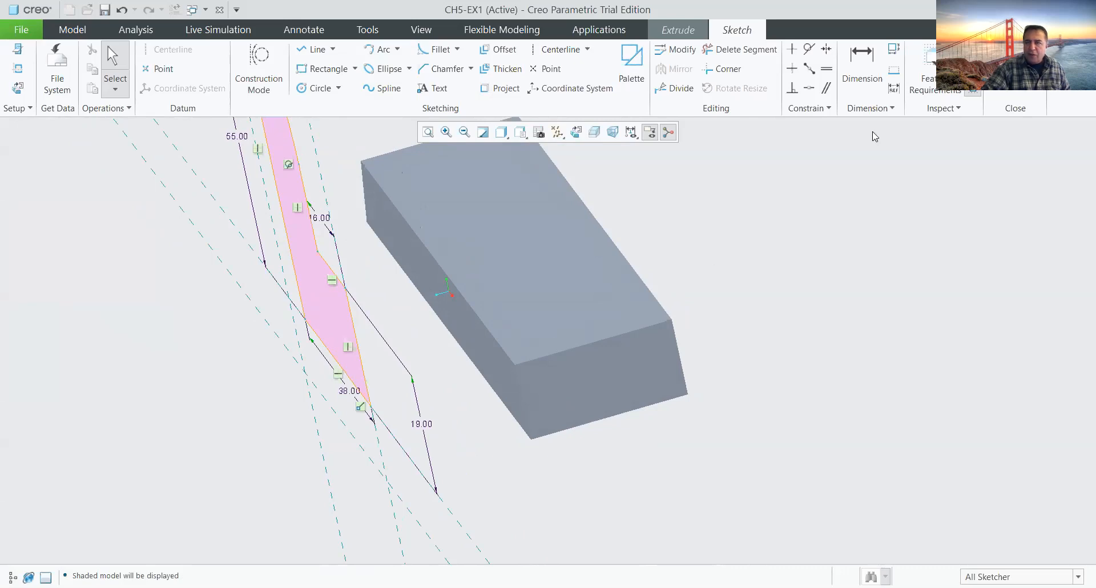
click(987, 96)
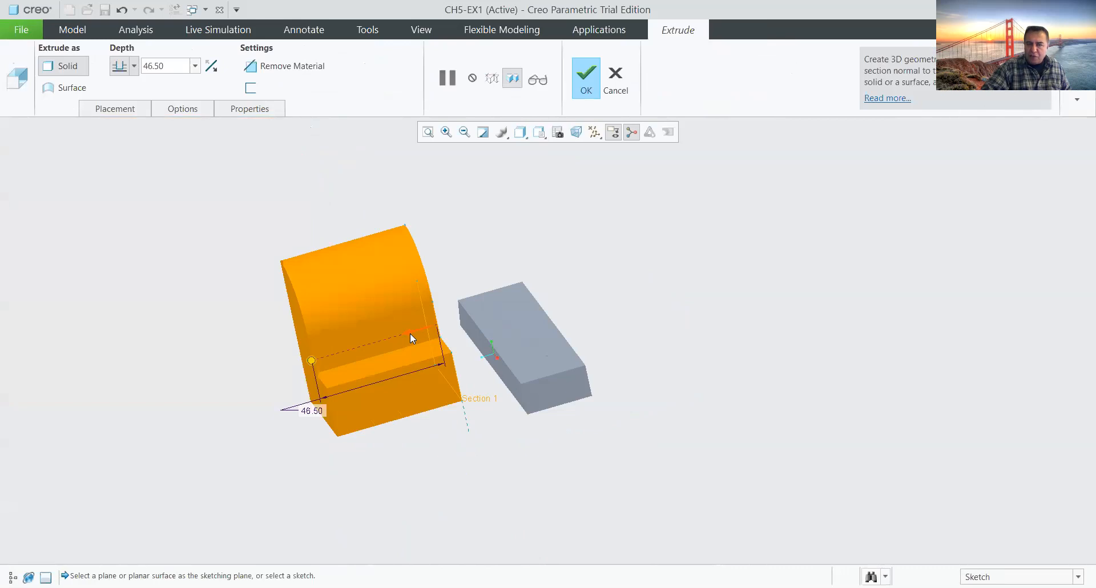
click(411, 335)
double_click(647, 317)
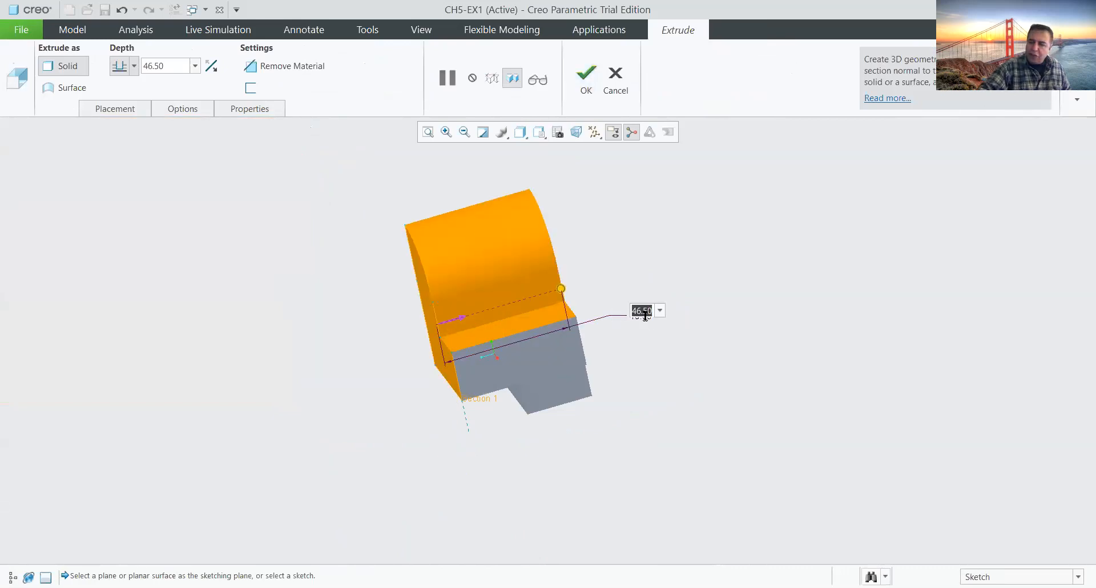
text(68)
key(Return)
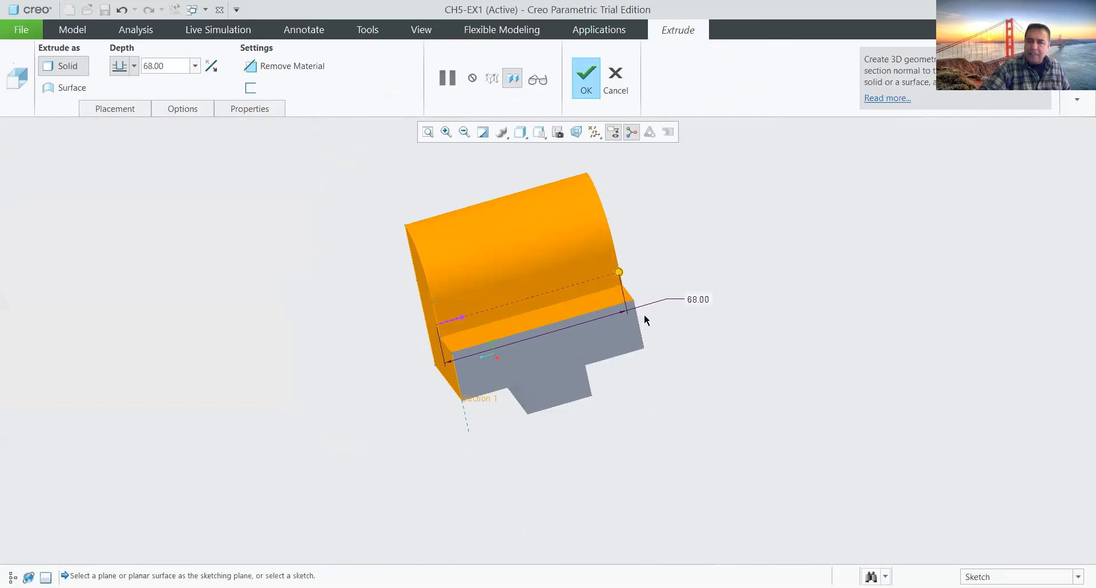
middle_drag(579, 412, 614, 383)
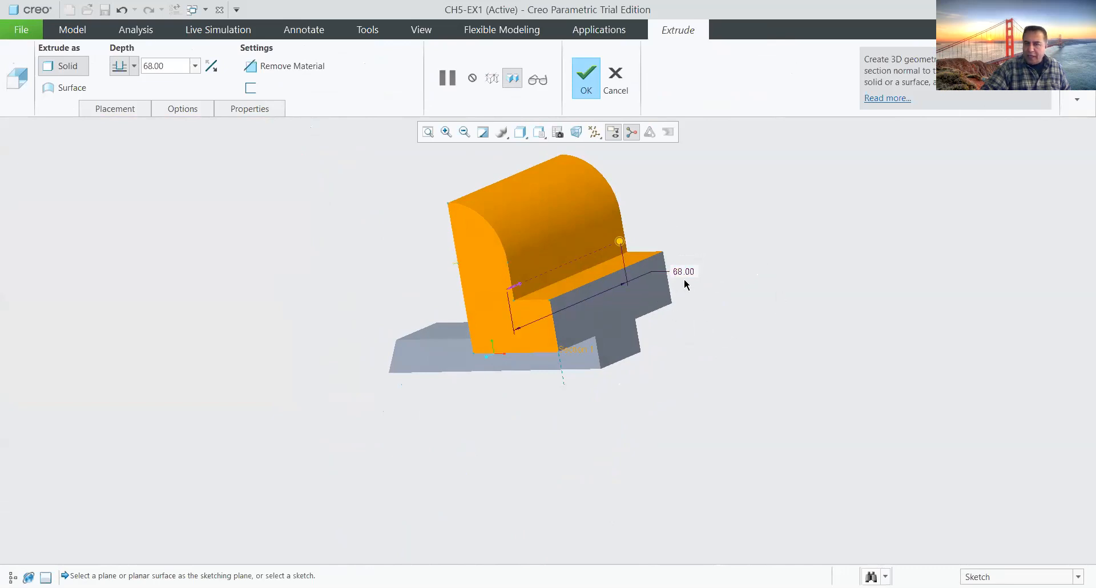
click(588, 77)
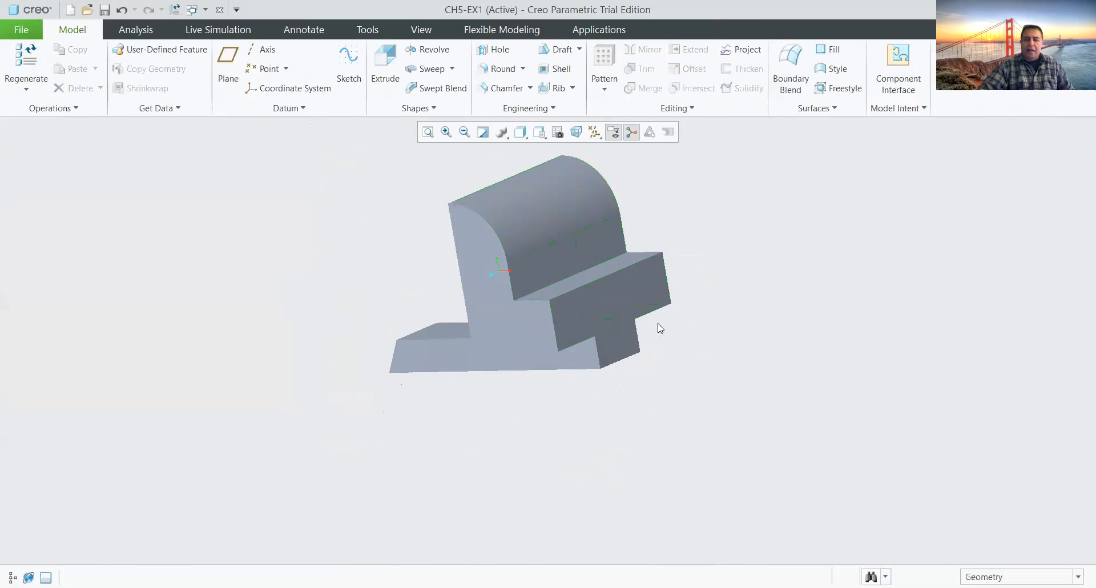
Step: Examine the part from several sides, checking the arc-topped end face, the T-shaped front face and the top
mouse_move(650, 318)
middle_down()
mouse_move(604, 331)
mouse_move(608, 320)
mouse_move(606, 335)
mouse_move(688, 342)
middle_up()
middle_drag(665, 291, 490, 296)
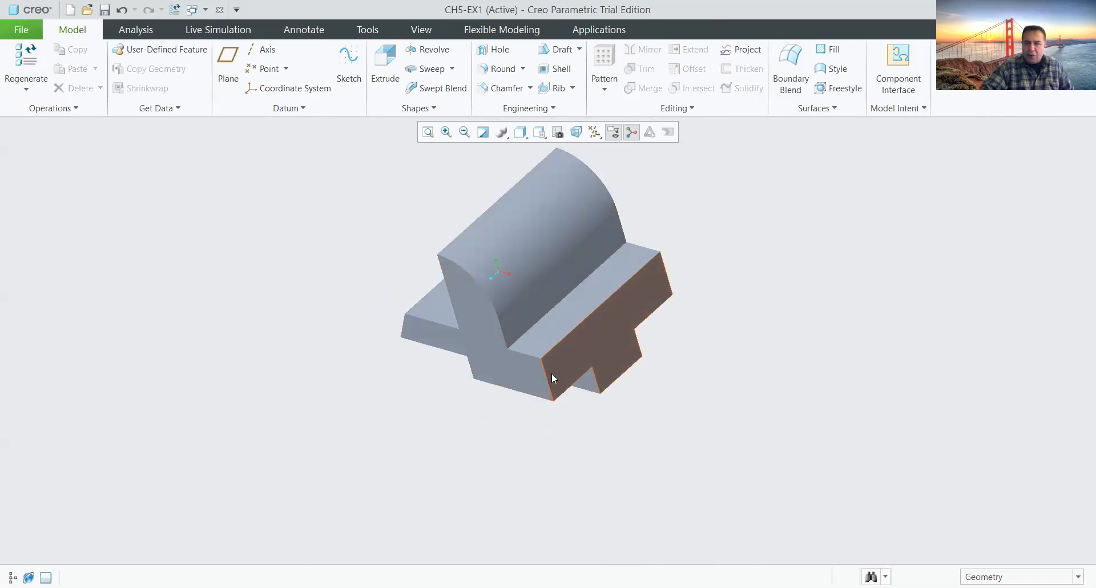
click(532, 365)
middle_drag(883, 369, 856, 355)
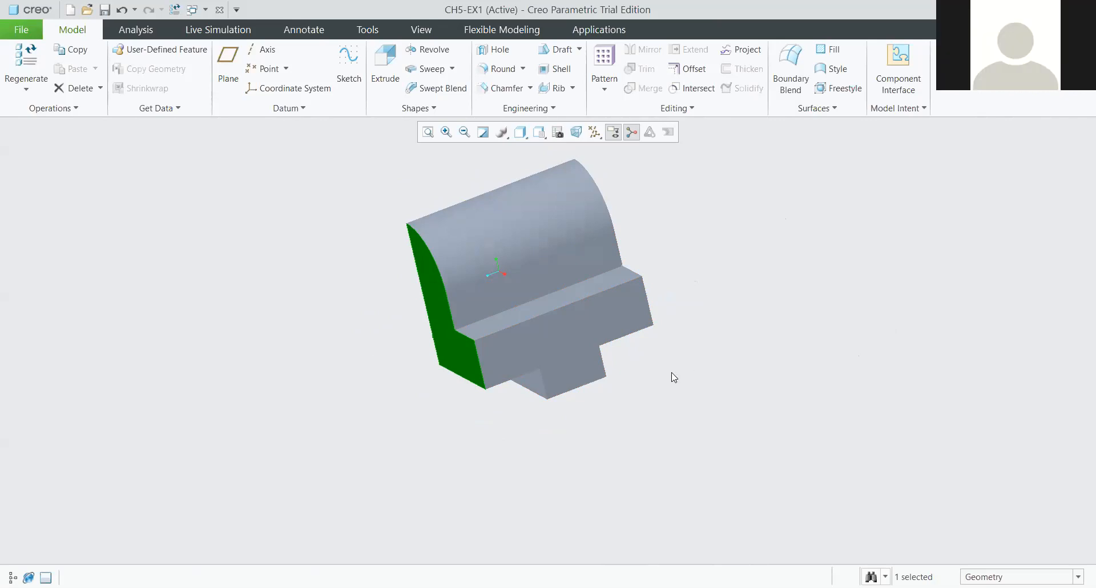
mouse_move(648, 362)
middle_down()
mouse_move(683, 347)
mouse_move(702, 365)
mouse_move(714, 332)
mouse_move(697, 351)
mouse_move(710, 331)
mouse_move(702, 340)
middle_up()
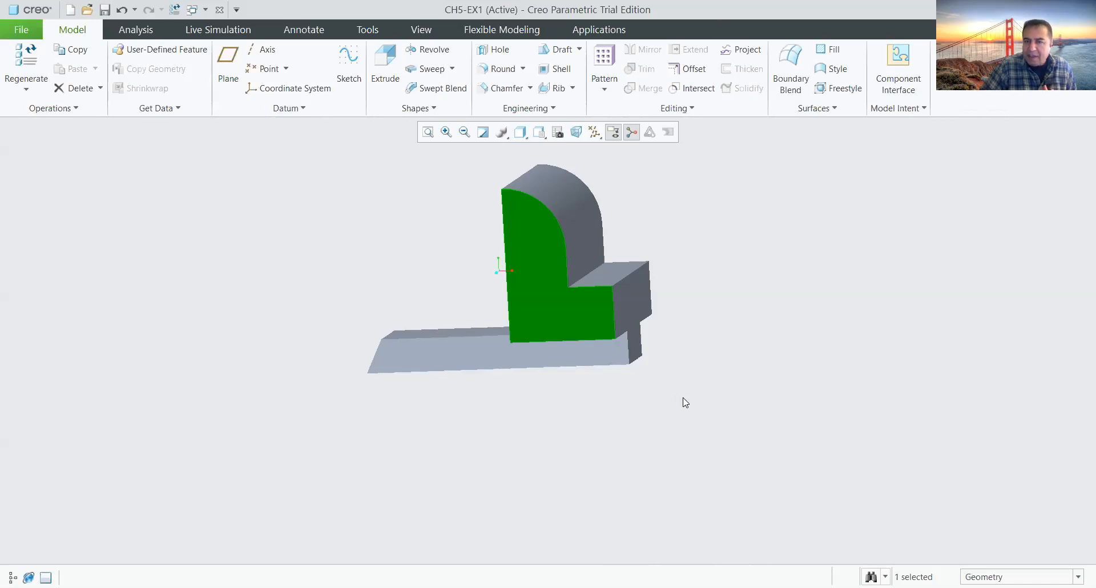
middle_drag(675, 401, 651, 416)
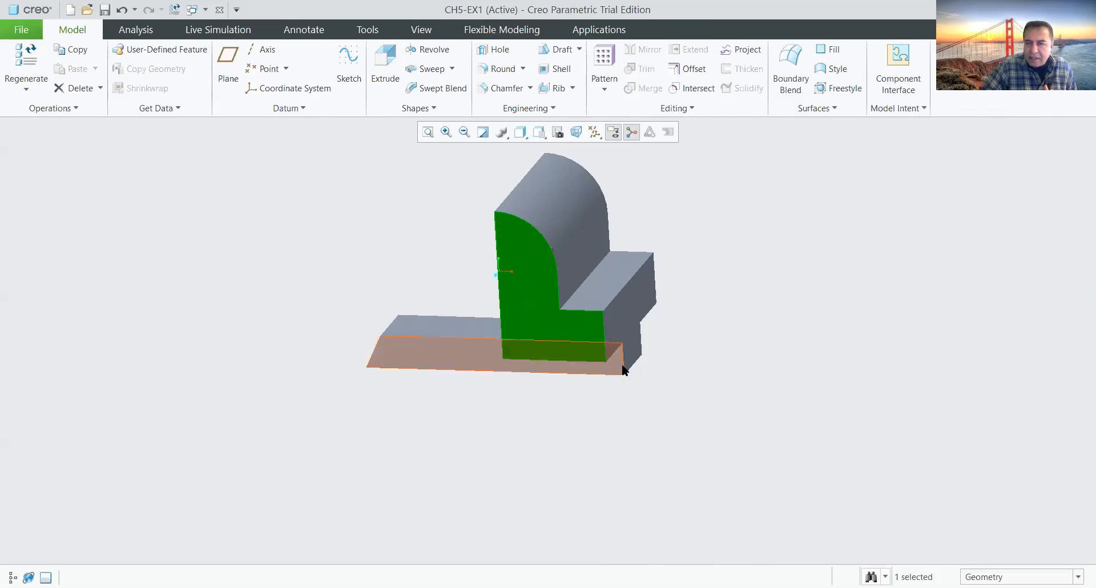
mouse_move(739, 382)
middle_down()
mouse_move(711, 372)
mouse_move(645, 388)
mouse_move(685, 391)
mouse_move(668, 376)
mouse_move(676, 391)
middle_up()
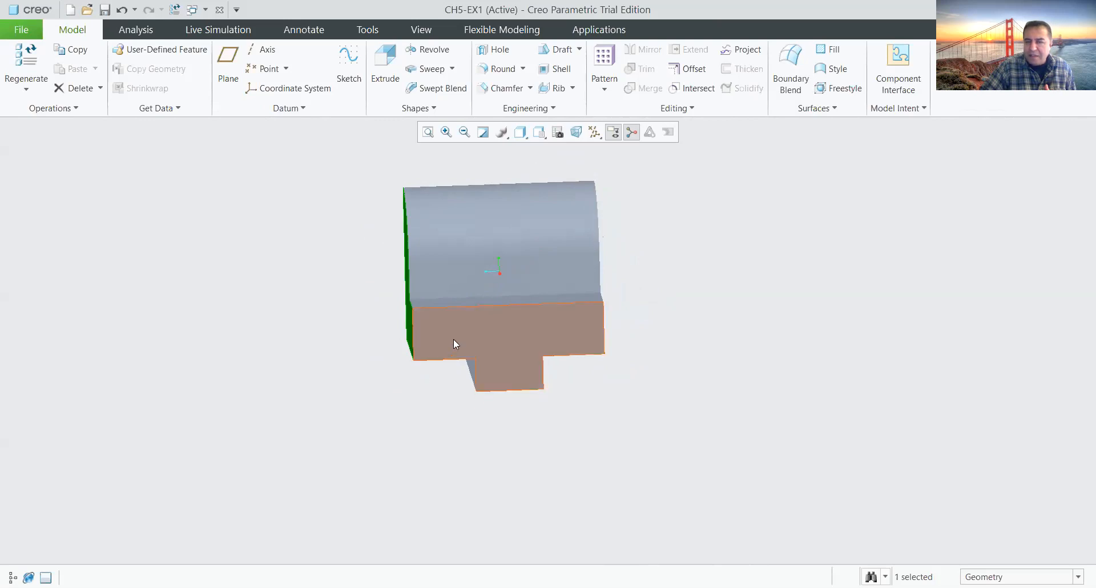
click(596, 318)
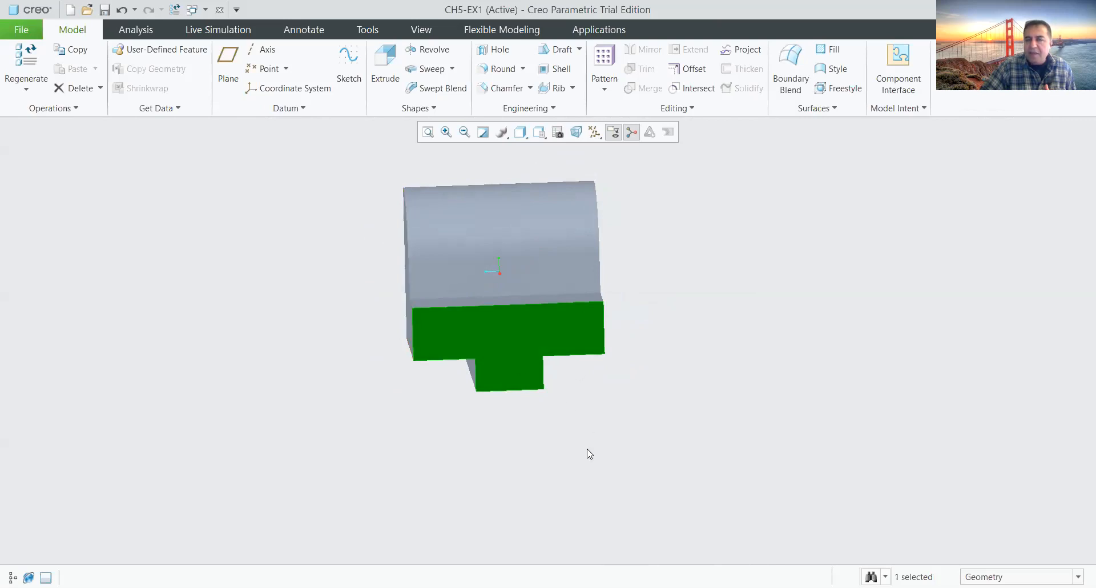
middle_drag(602, 434, 657, 502)
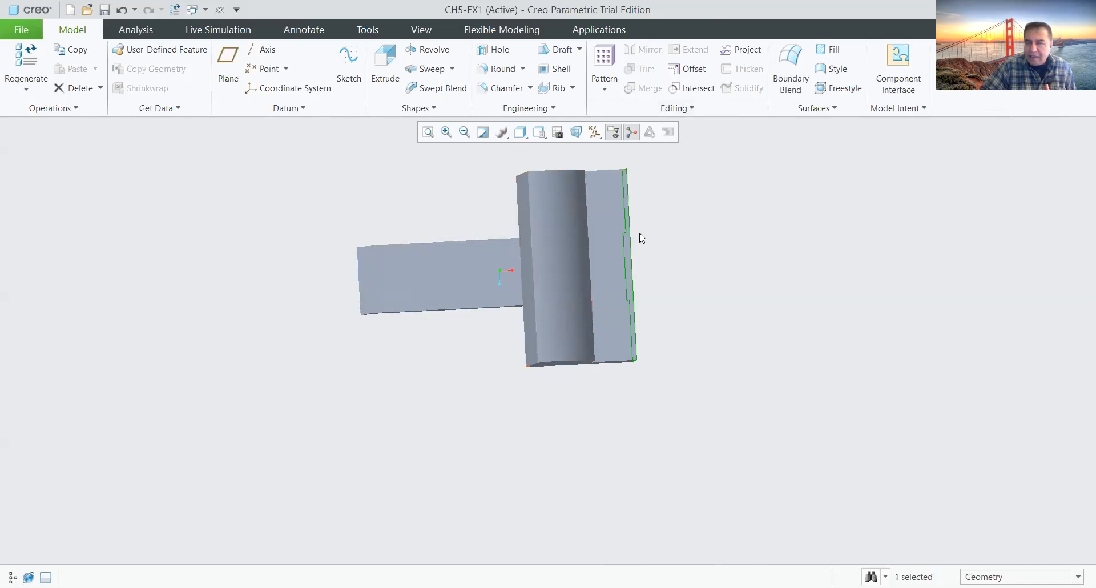
middle_drag(723, 392, 646, 340)
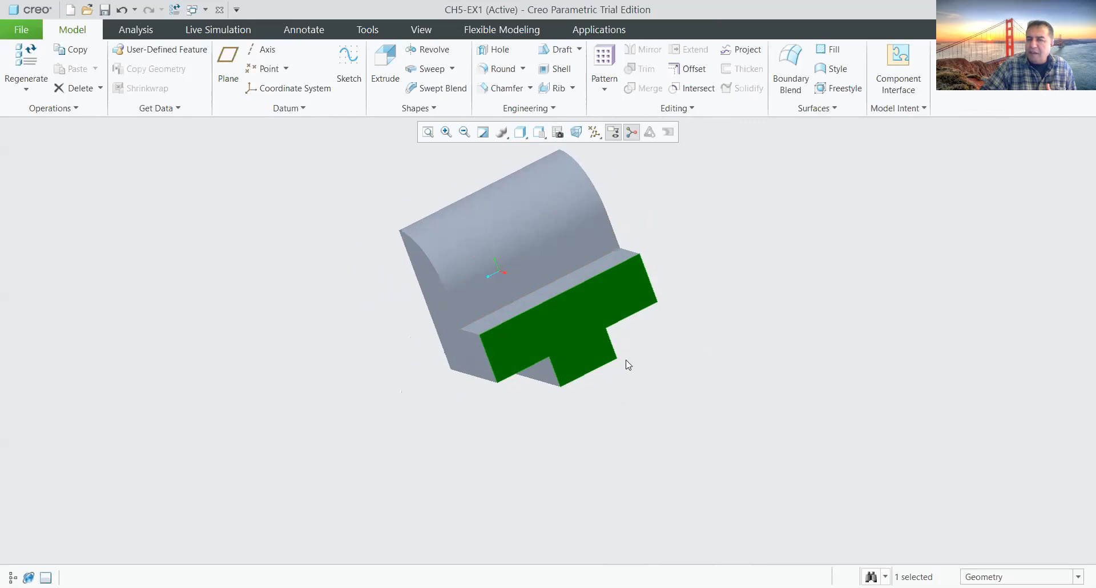
middle_drag(567, 420, 609, 398)
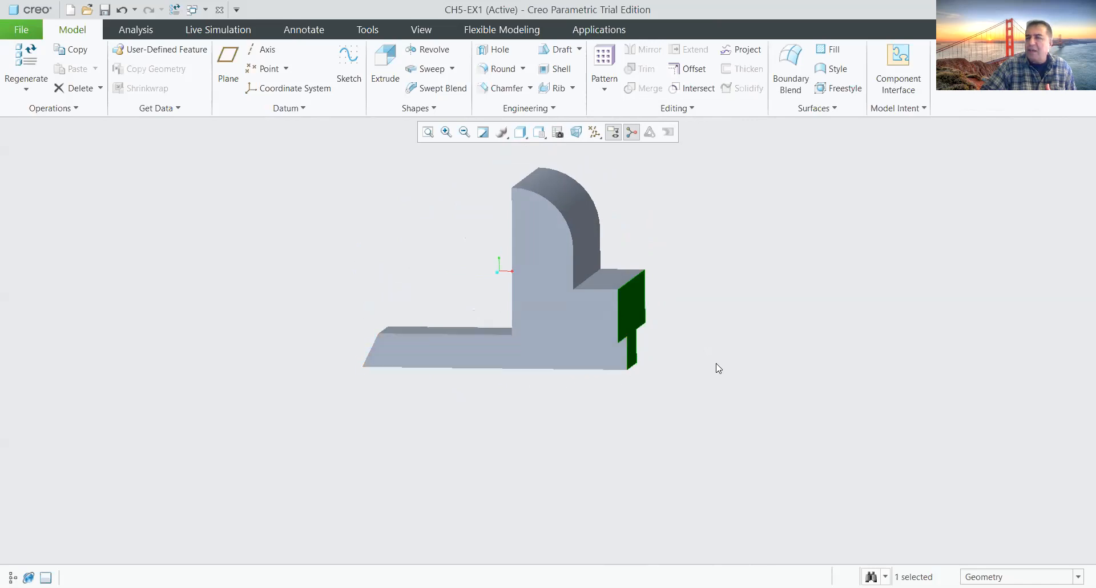
middle_drag(721, 346, 682, 345)
click(668, 333)
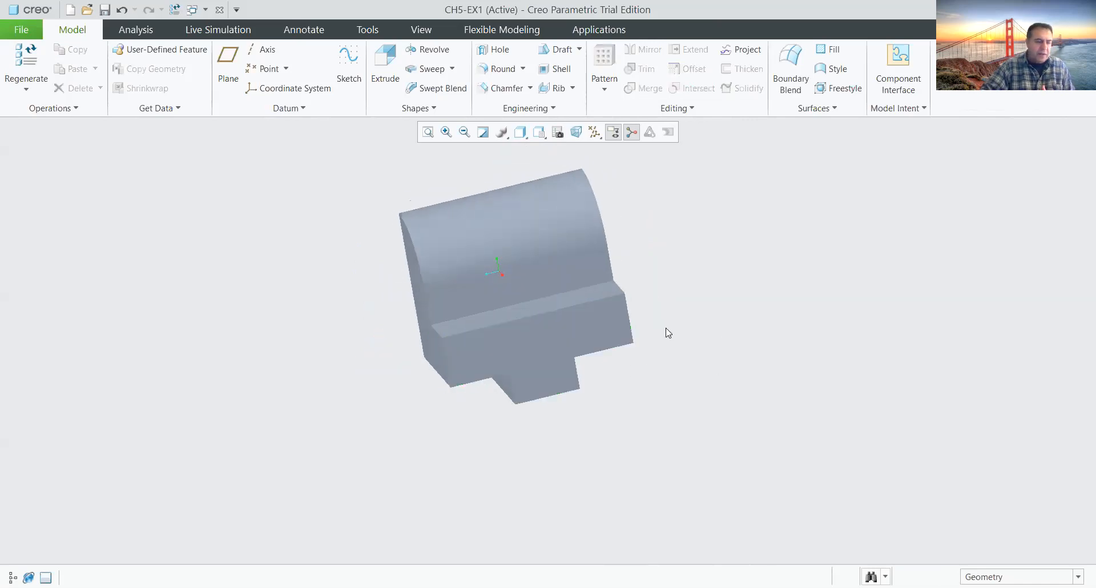
Step: Show the model tree and check the FRONT, TOP and RIGHT datum planes as possible sketch planes
click(12, 577)
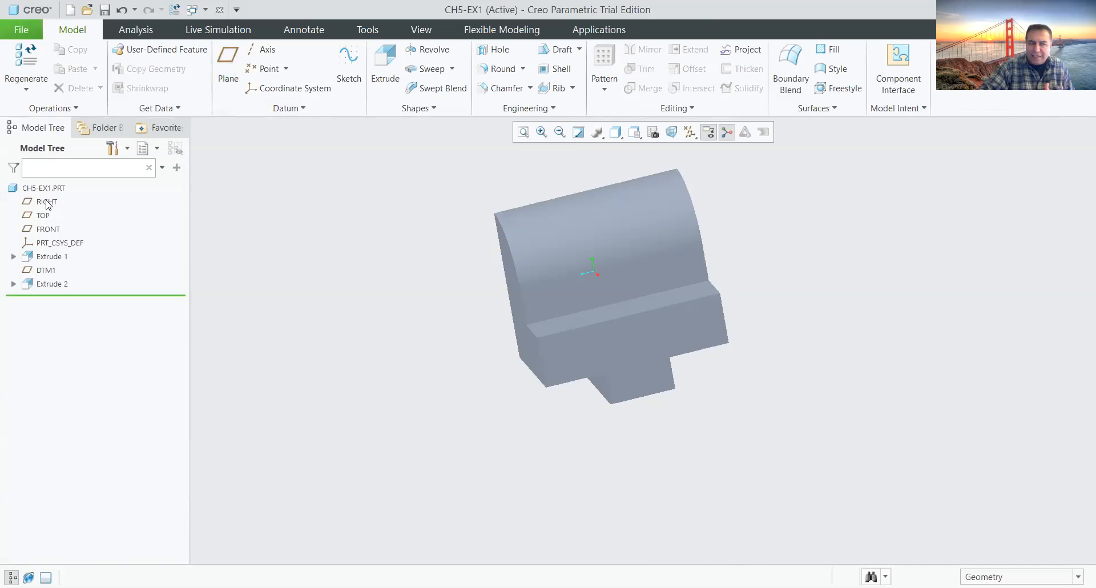
click(47, 229)
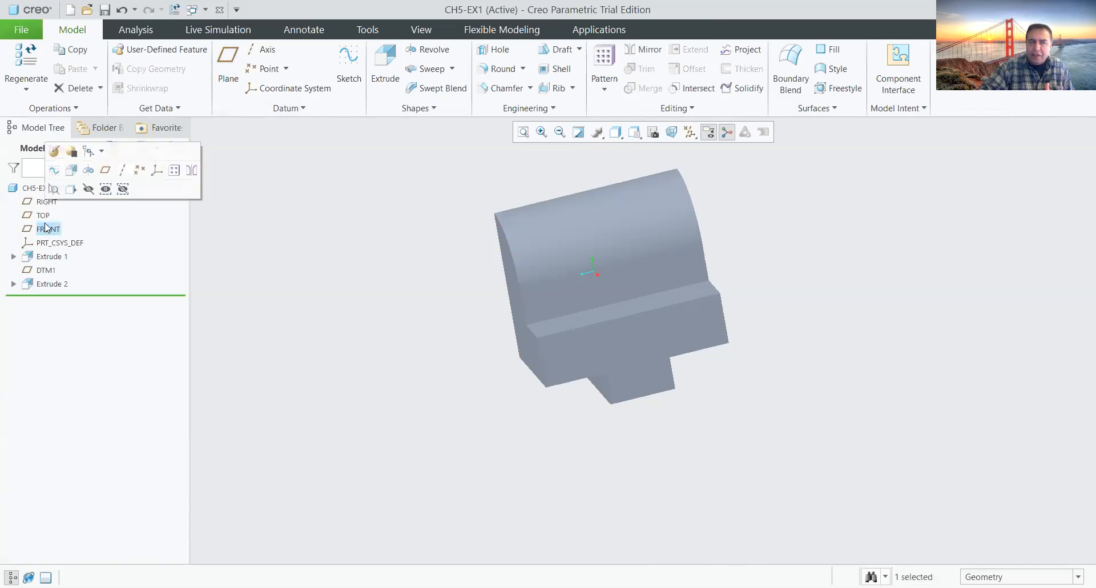
click(45, 215)
click(58, 203)
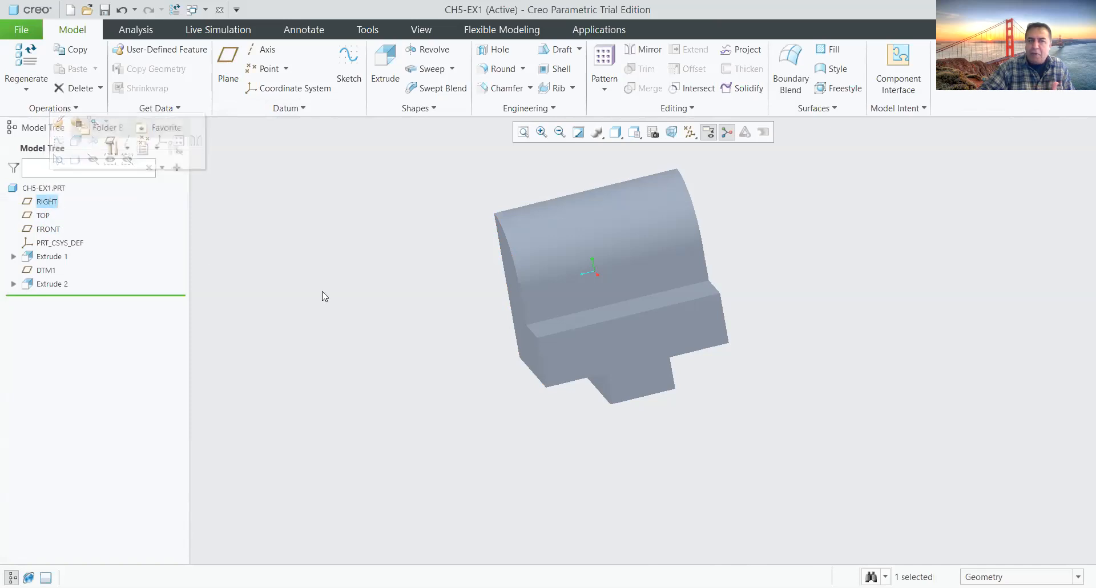
click(744, 391)
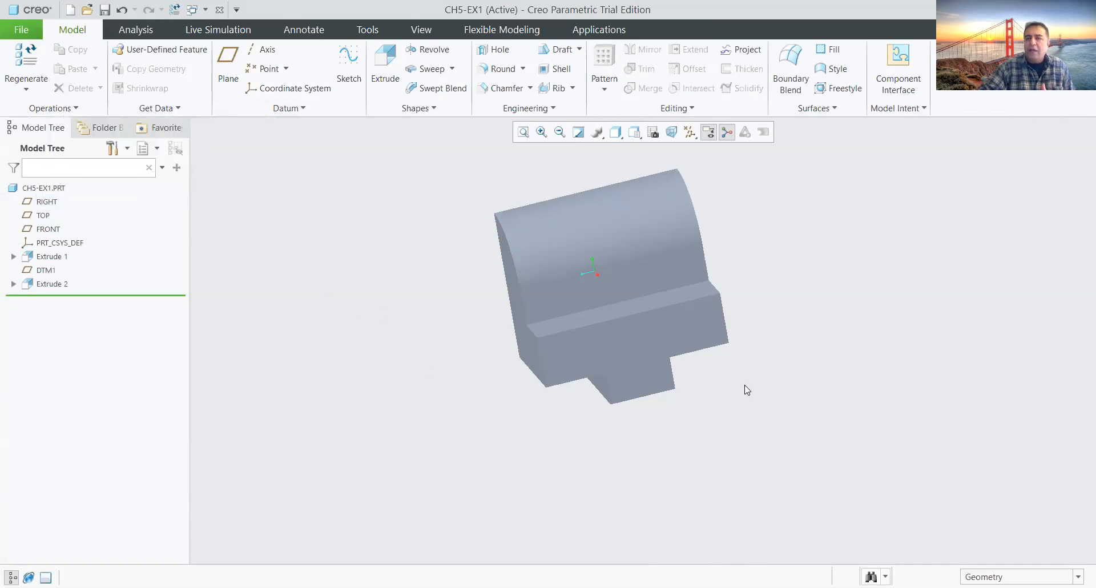
Step: Start a new extrude sketch on the T-shaped front face, viewed square-on with the Hidden Line display style
click(383, 65)
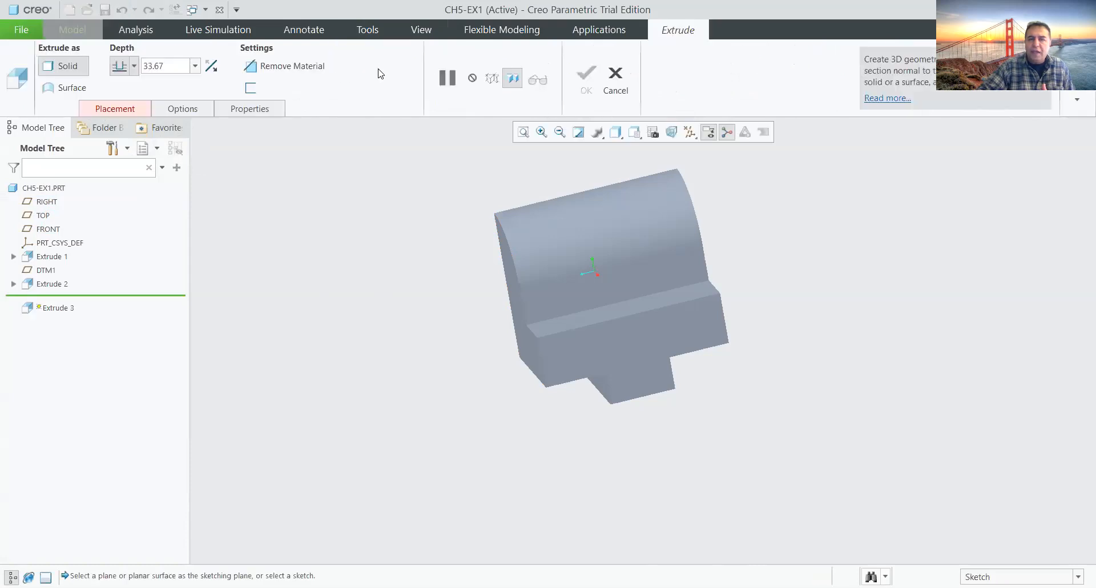
click(654, 342)
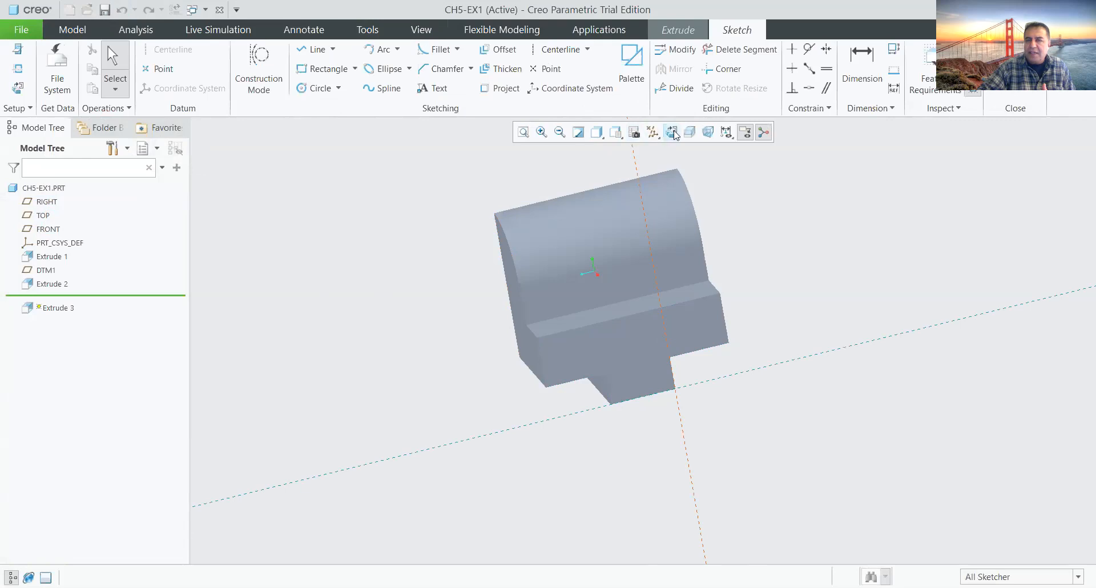
click(673, 133)
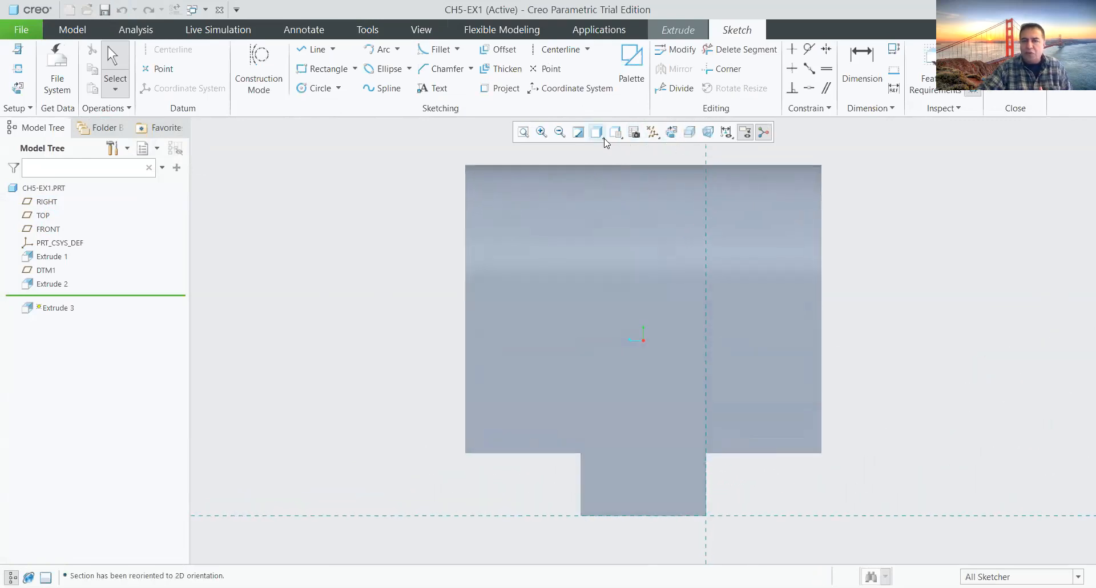
click(602, 134)
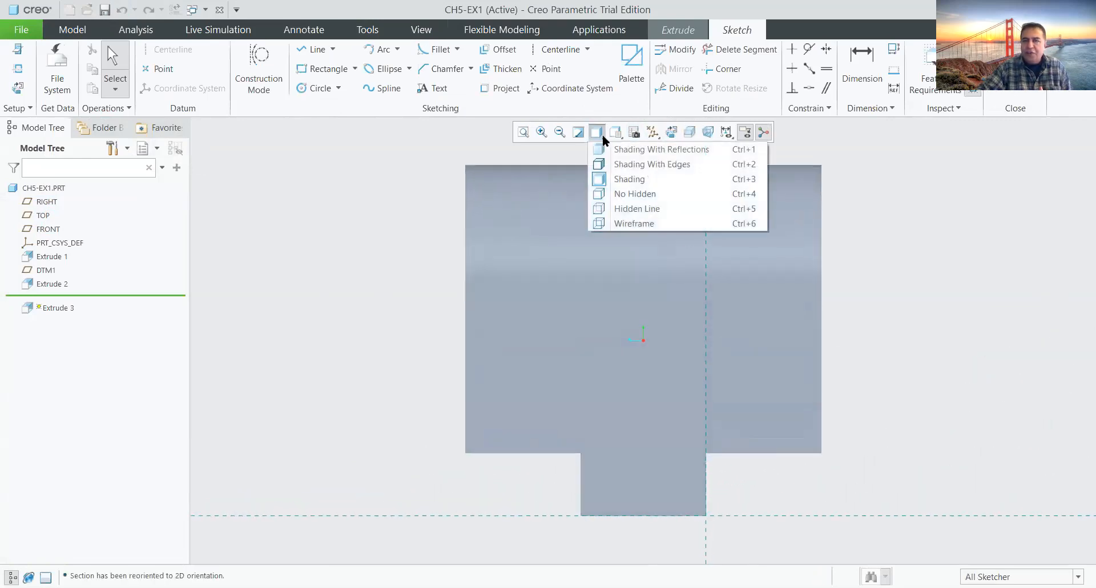
click(639, 210)
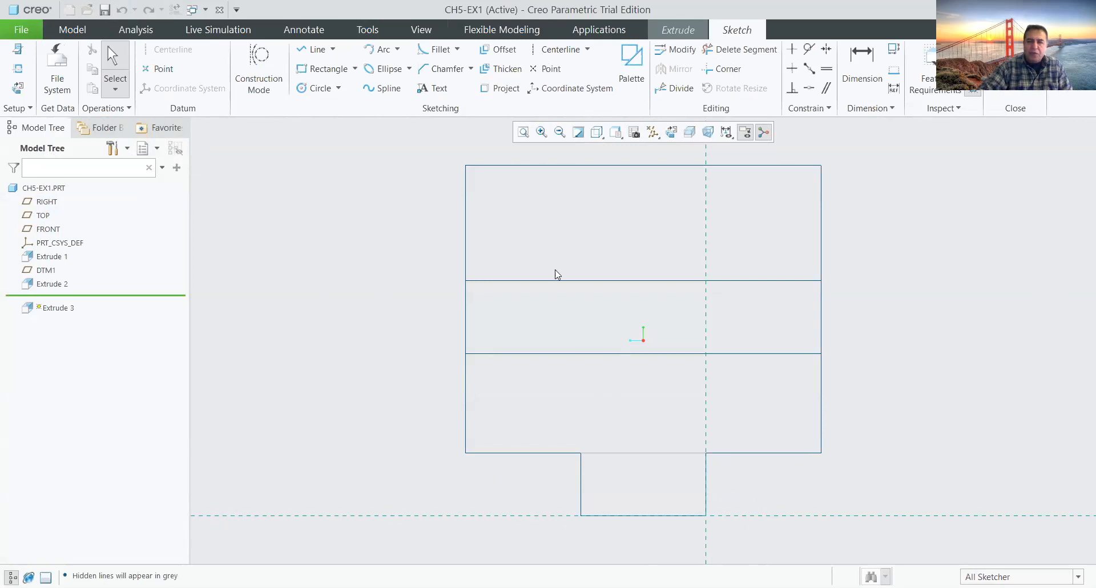
Step: Sketch a vertical centerline through the midpoint of the T-shaped face's bottom edge
click(549, 53)
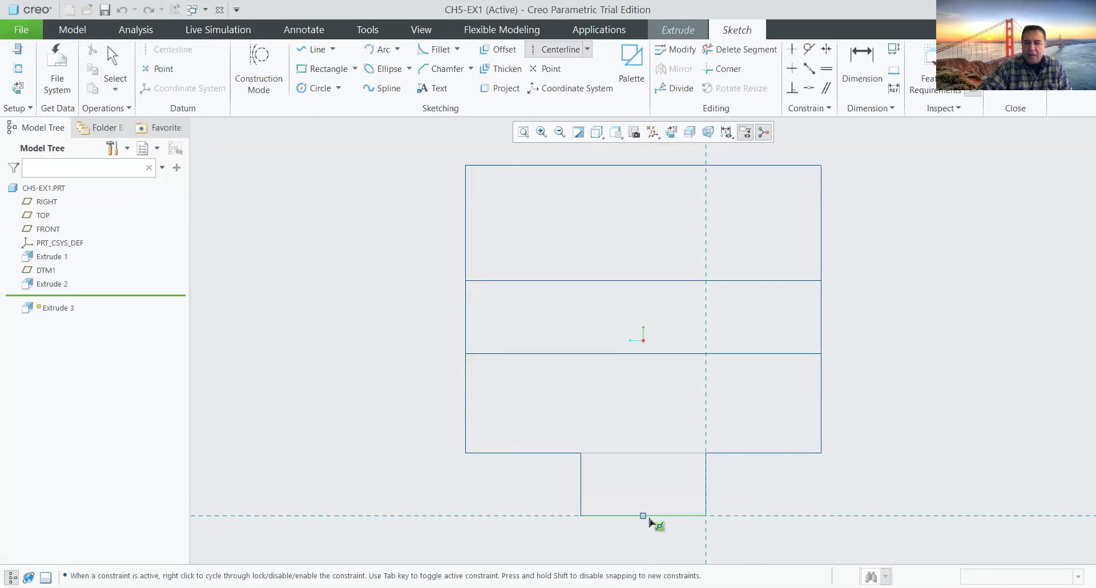
click(646, 517)
click(641, 340)
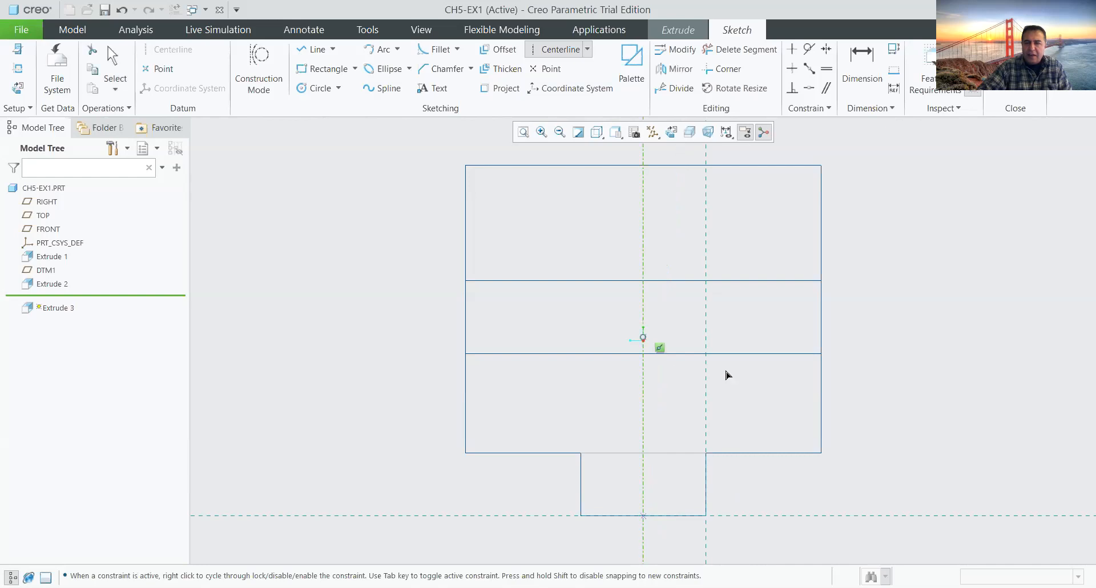
scroll(930, 370, up, 1)
middle_click(931, 370)
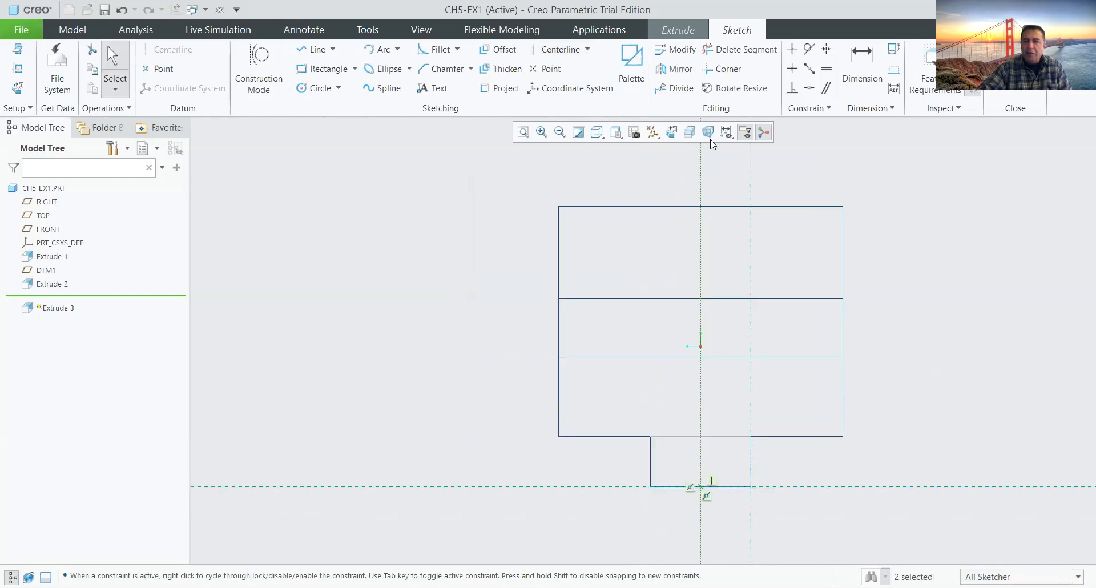
Step: Reorient the sketch square-on and draw a circle about 25 in diameter centred on the vertical centerline near the middle of the face
click(672, 133)
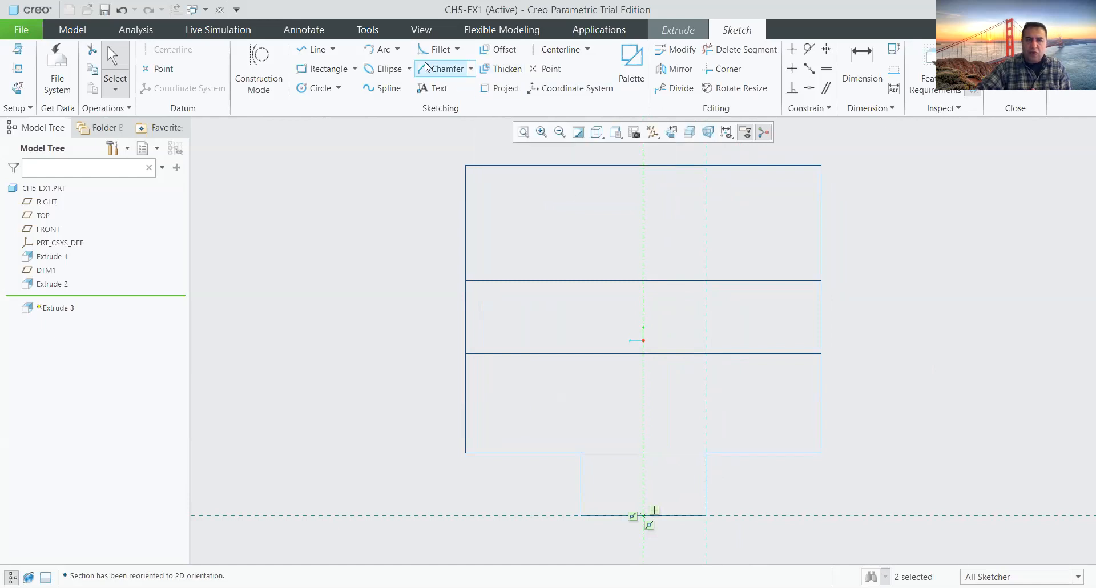
click(325, 88)
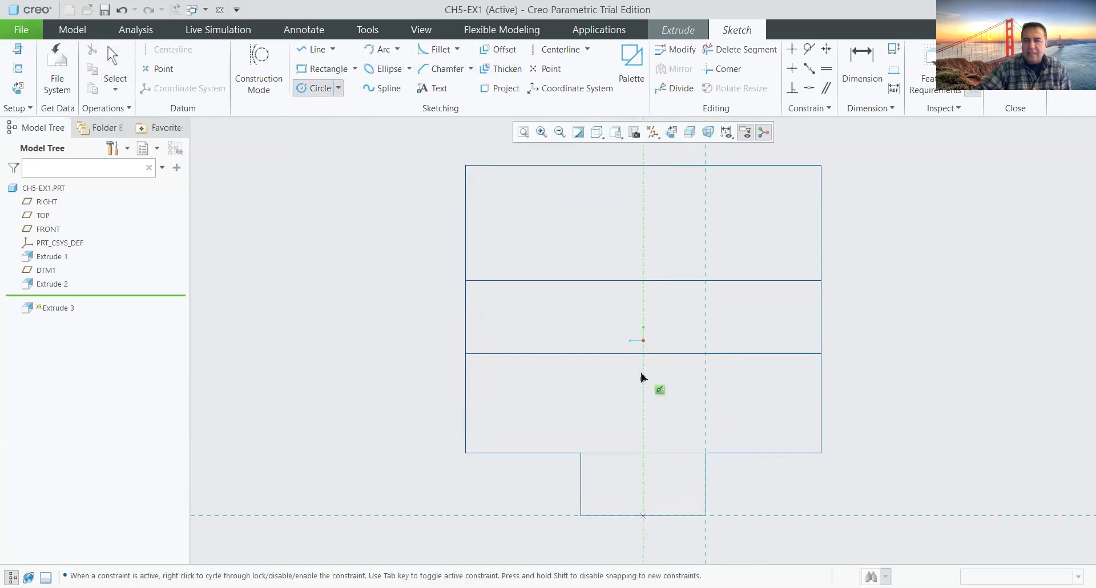
click(643, 323)
click(702, 359)
middle_click(934, 418)
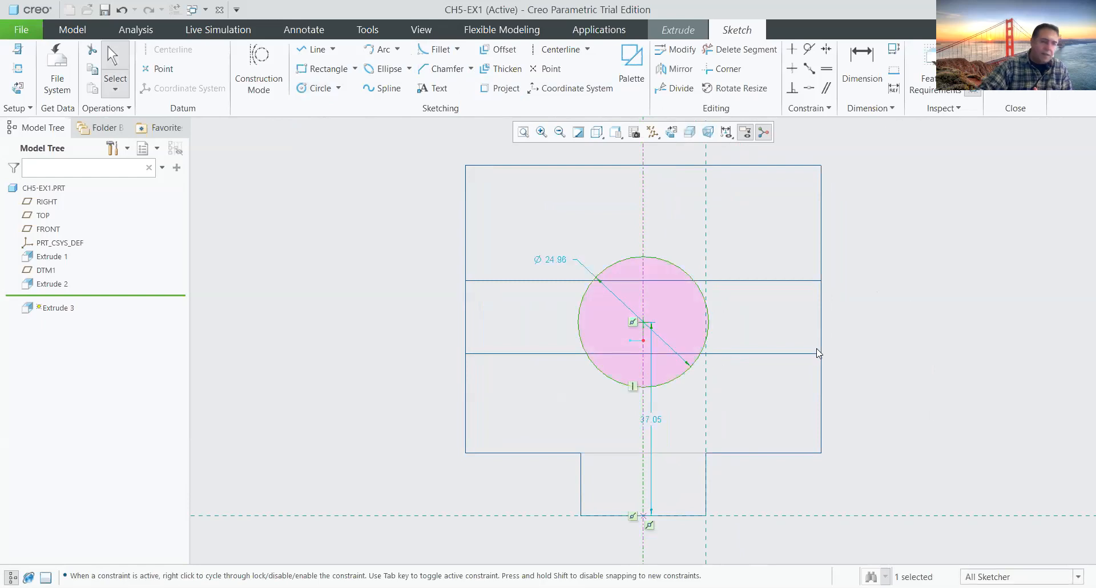
Step: Dimension the circle's radius and set it to 16
click(863, 64)
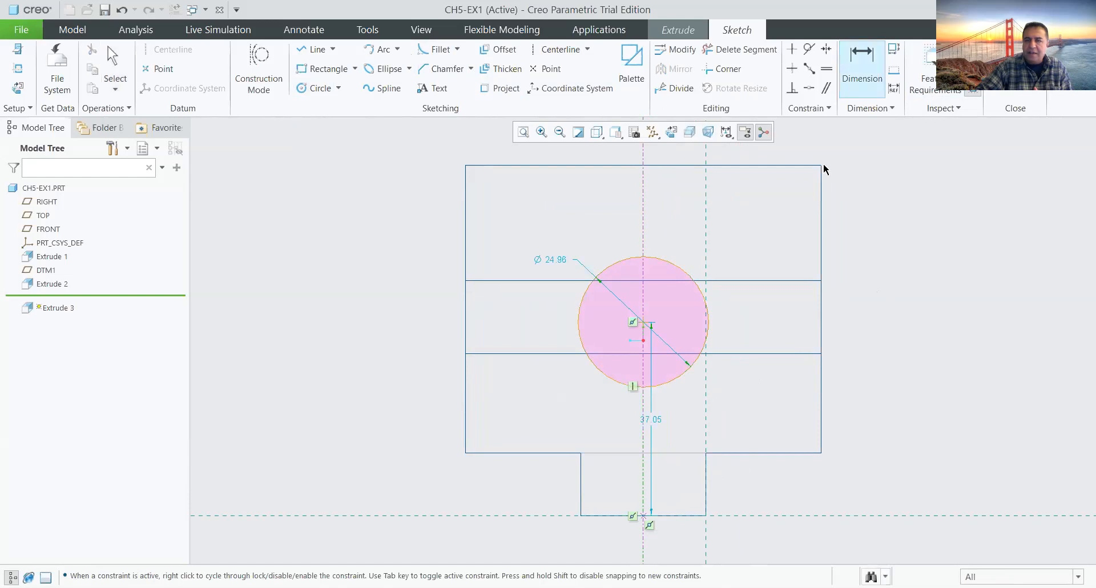
click(674, 268)
middle_click(695, 224)
text(16)
key(Return)
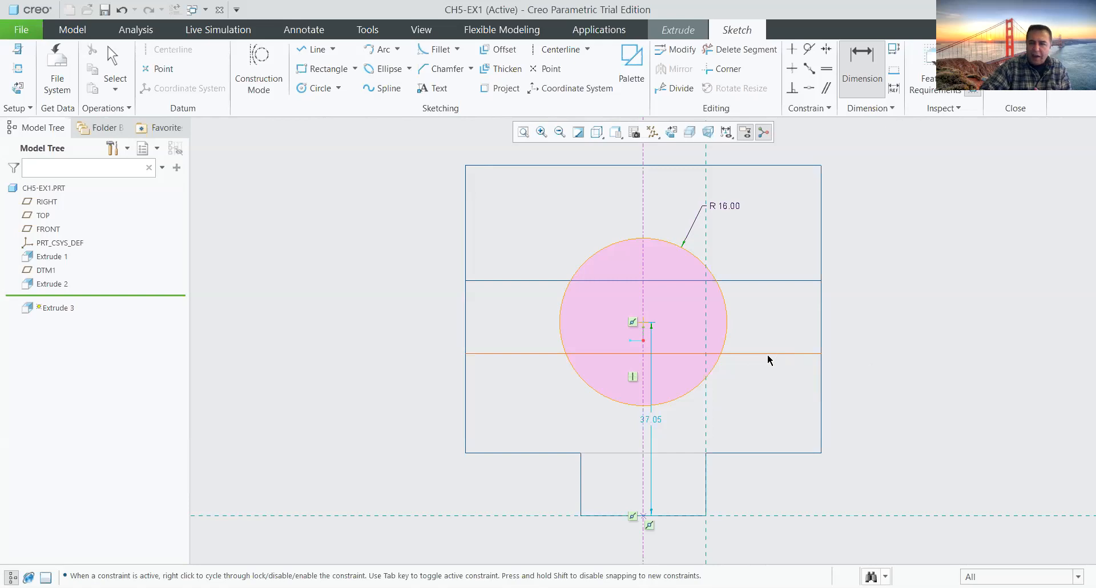
click(318, 54)
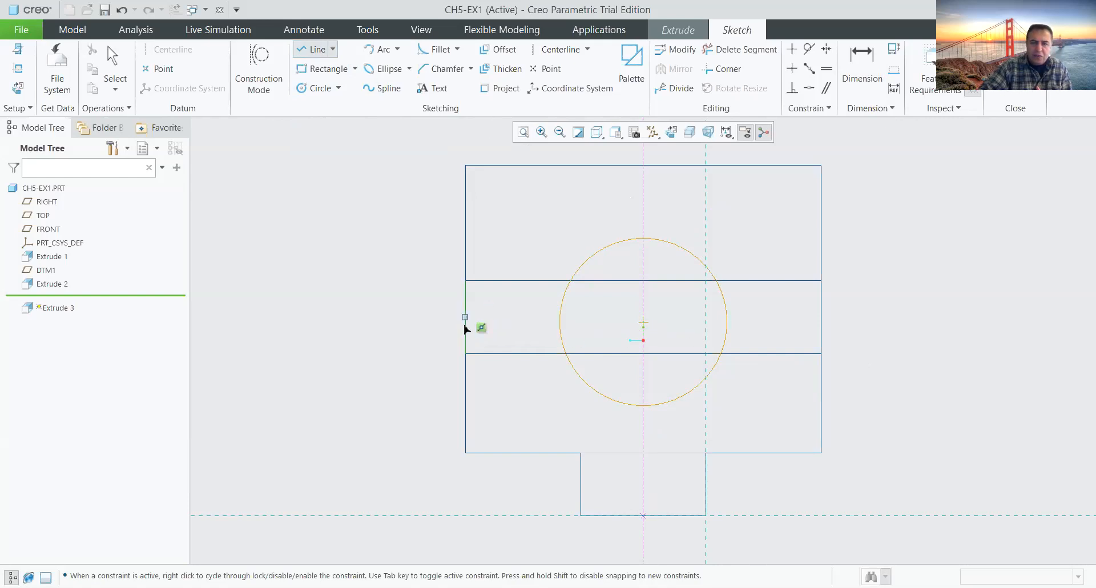
click(465, 313)
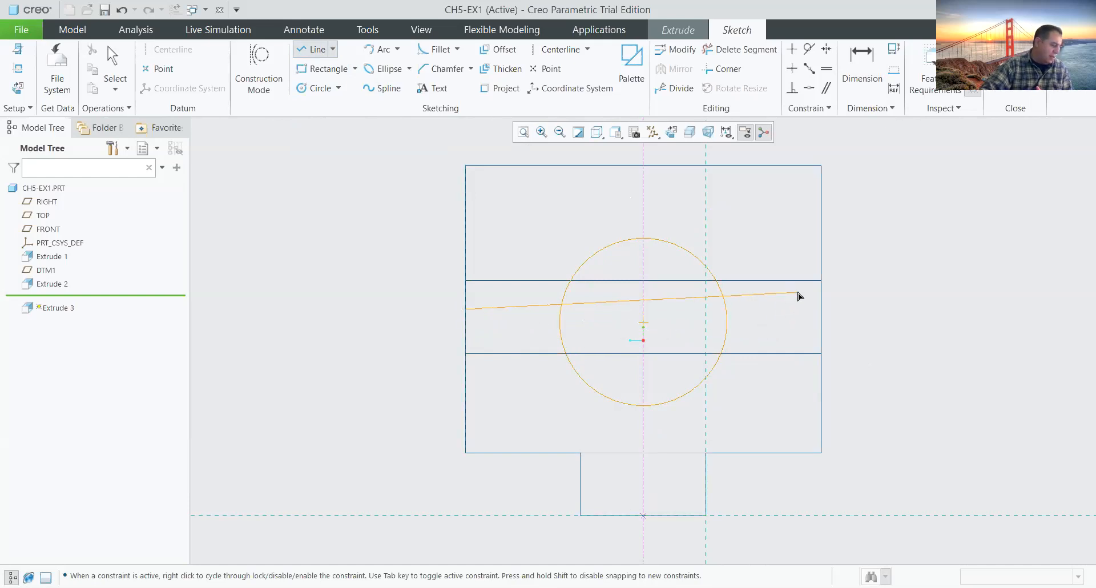
middle_click(370, 280)
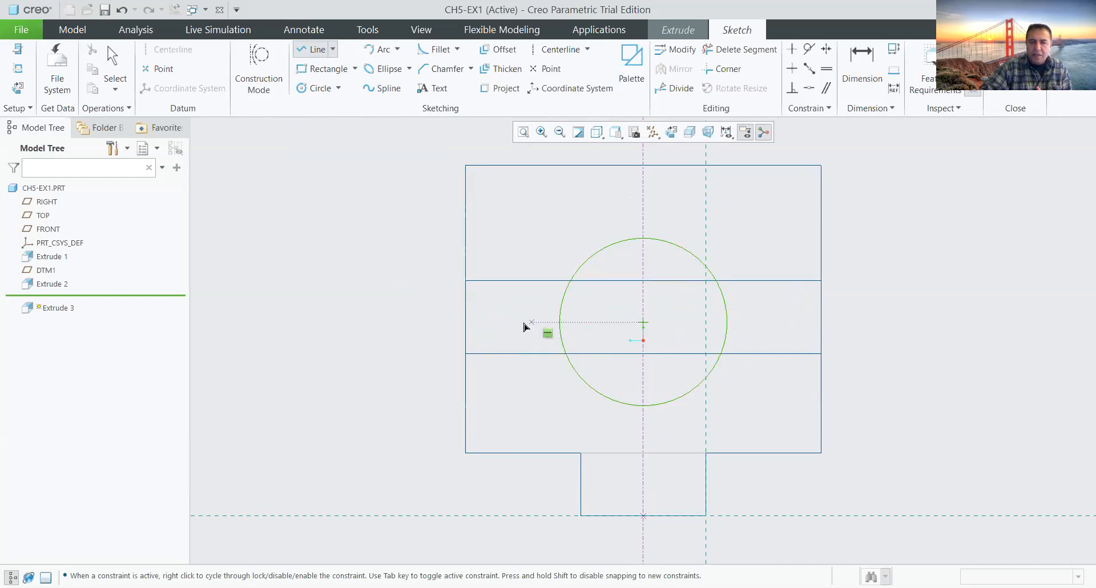
click(465, 318)
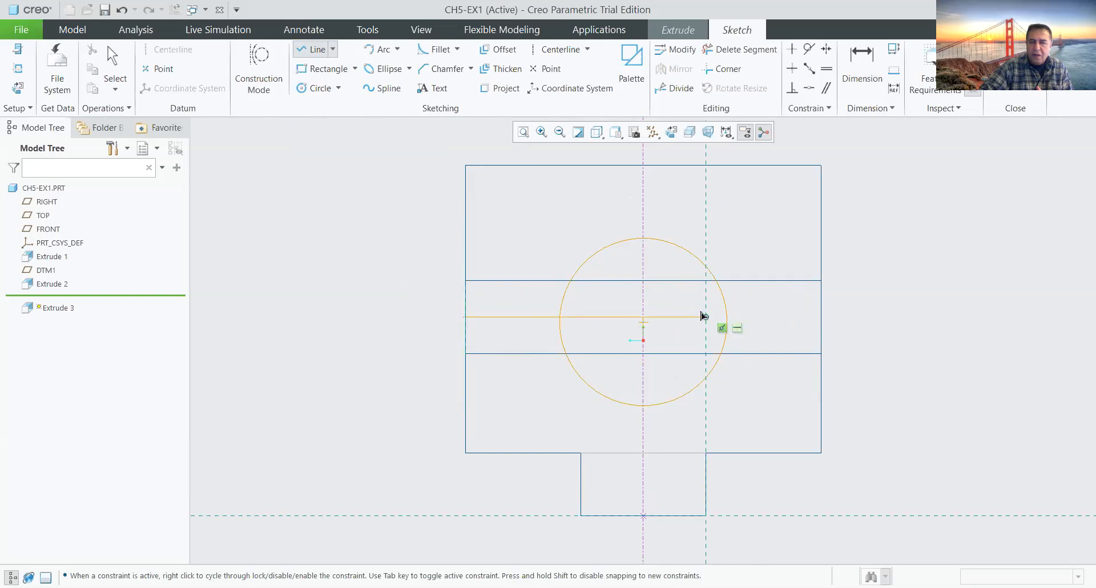
middle_click(704, 314)
middle_click(866, 272)
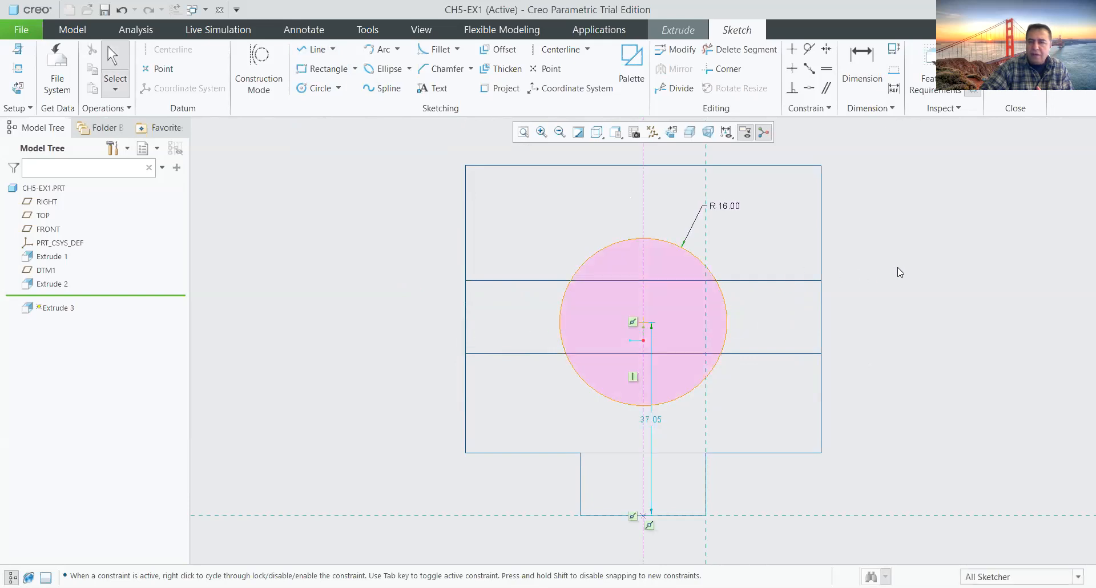
Step: Sketch a horizontal centerline through the circle's center
click(552, 51)
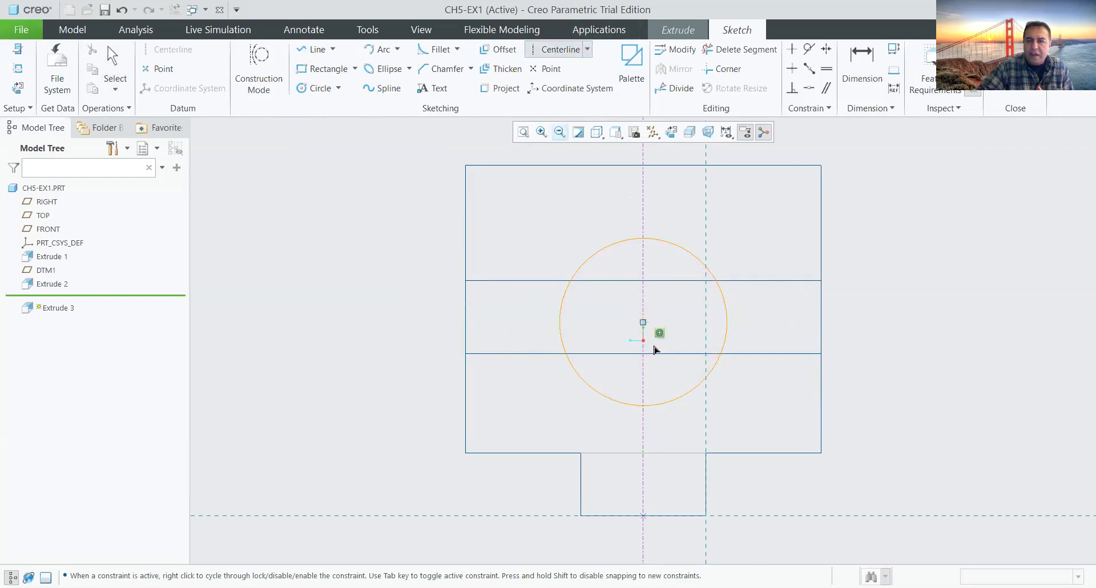
click(643, 322)
click(687, 330)
middle_click(905, 274)
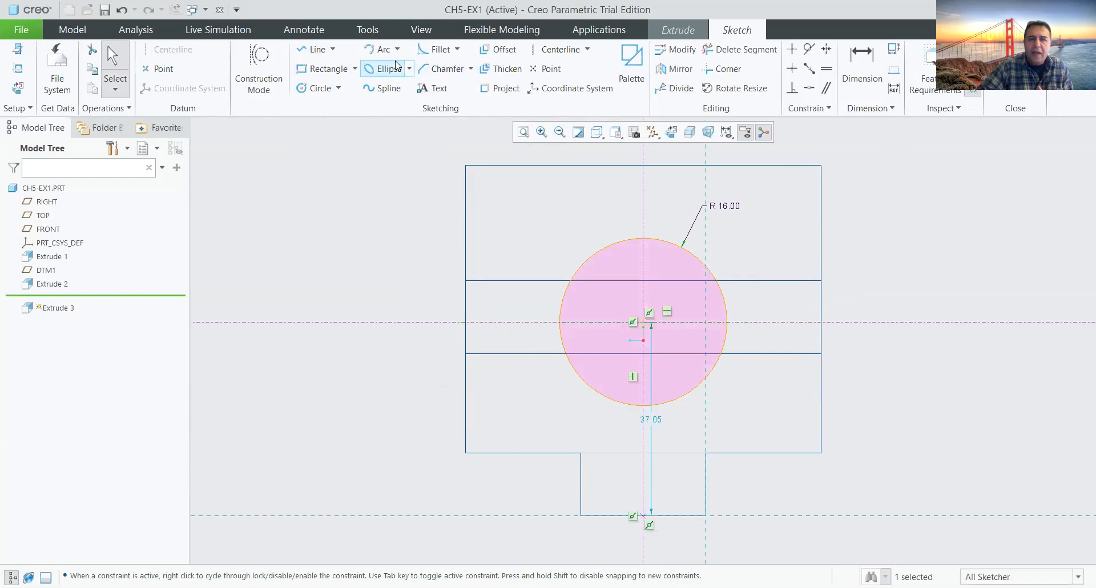
Step: Draw a line along the horizontal centerline from the face's left edge to its right edge, passing through the circle
click(314, 49)
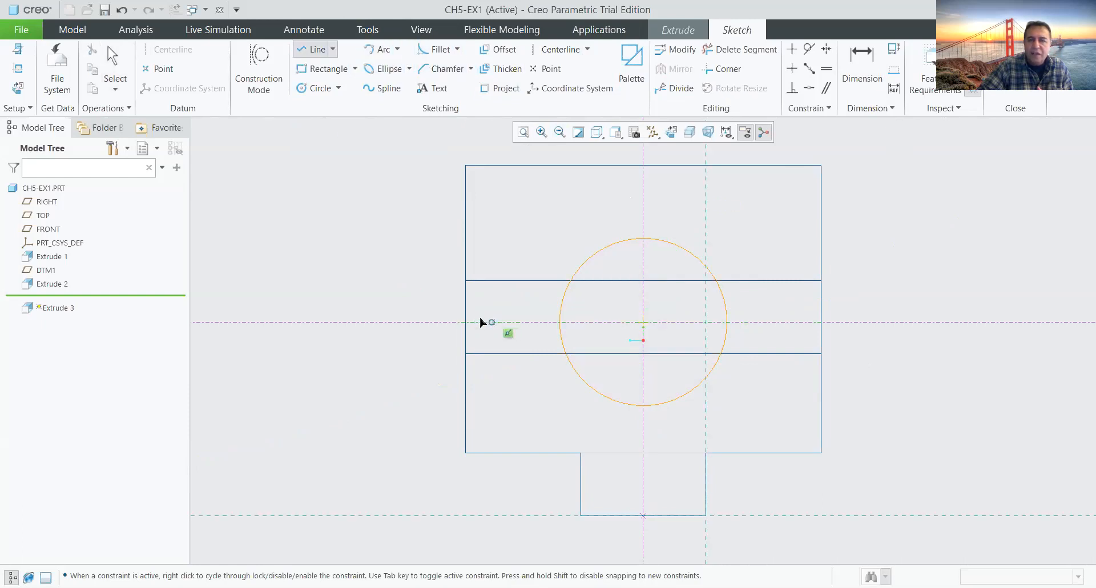
scroll(589, 341, up, 1)
scroll(589, 342, up, 3)
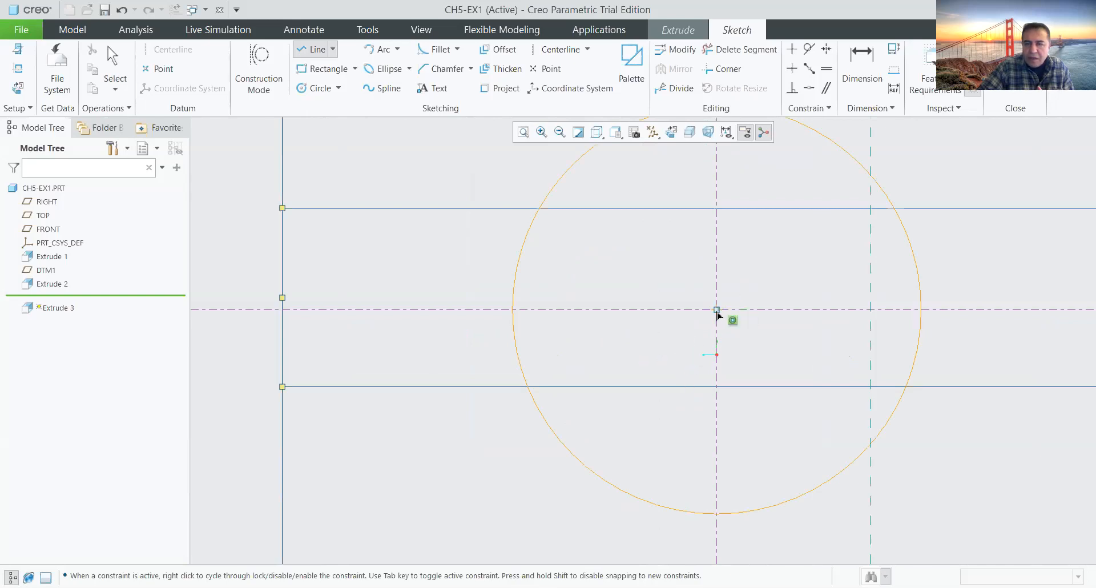
click(283, 309)
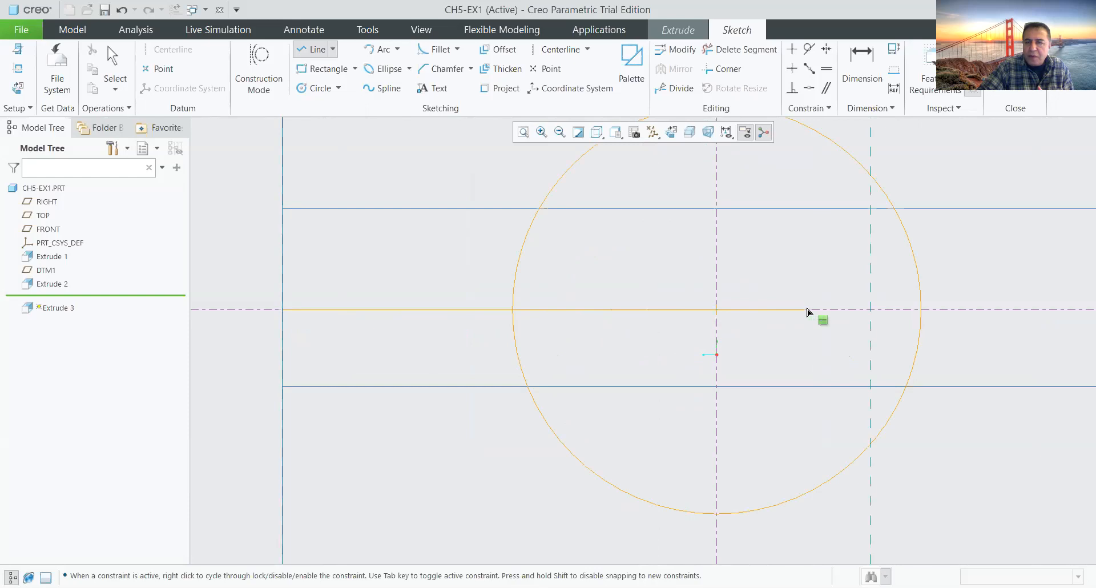
scroll(920, 311, down, 3)
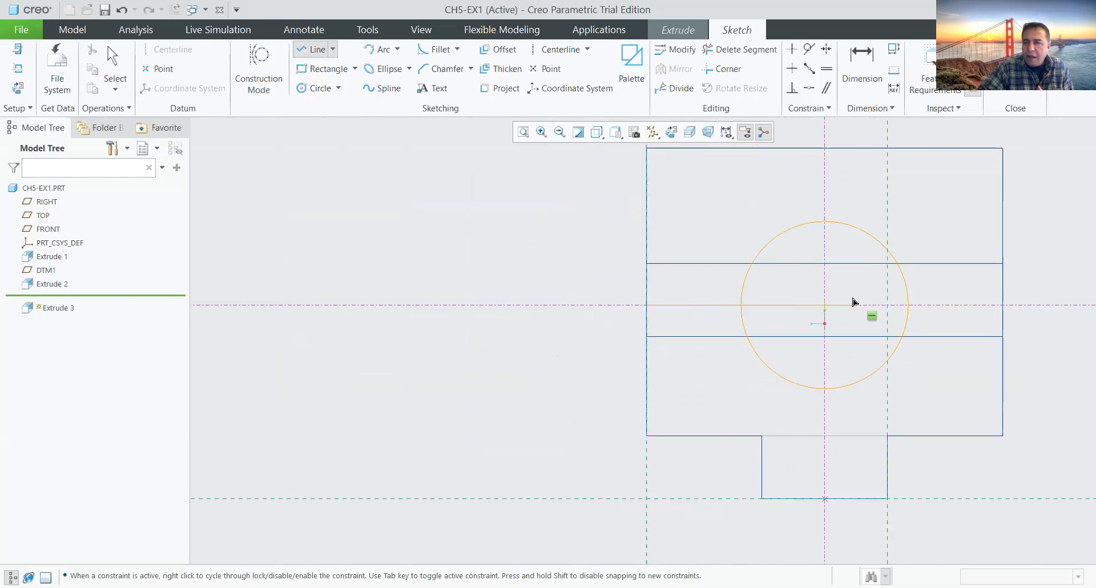
click(1004, 306)
middle_click(885, 376)
middle_click(958, 431)
scroll(548, 379, down, 2)
scroll(647, 338, up, 2)
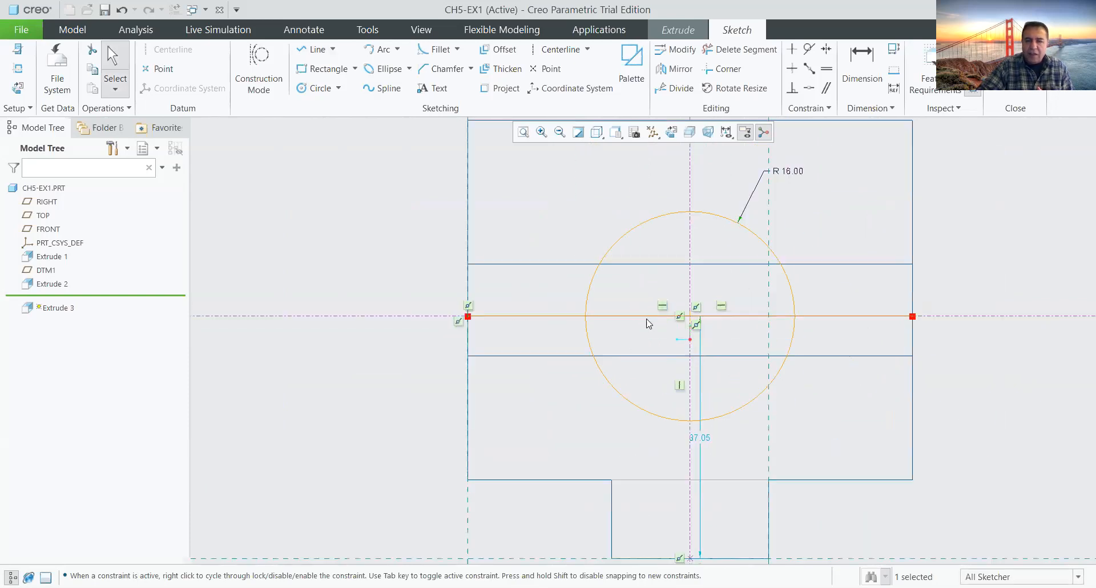
Step: Trim away the lower half of the circle and the line segments inside it, leaving an upper arc with a horizontal line on each side
click(734, 50)
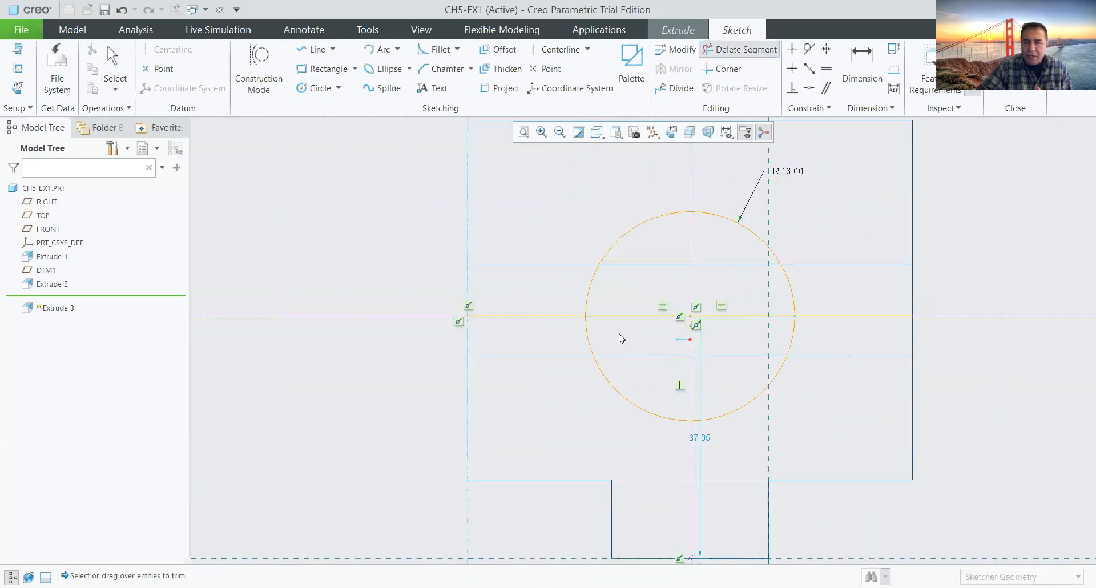
click(611, 379)
mouse_move(612, 379)
mouse_down()
mouse_move(729, 403)
mouse_move(749, 421)
mouse_up()
drag(786, 337, 811, 363)
click(746, 313)
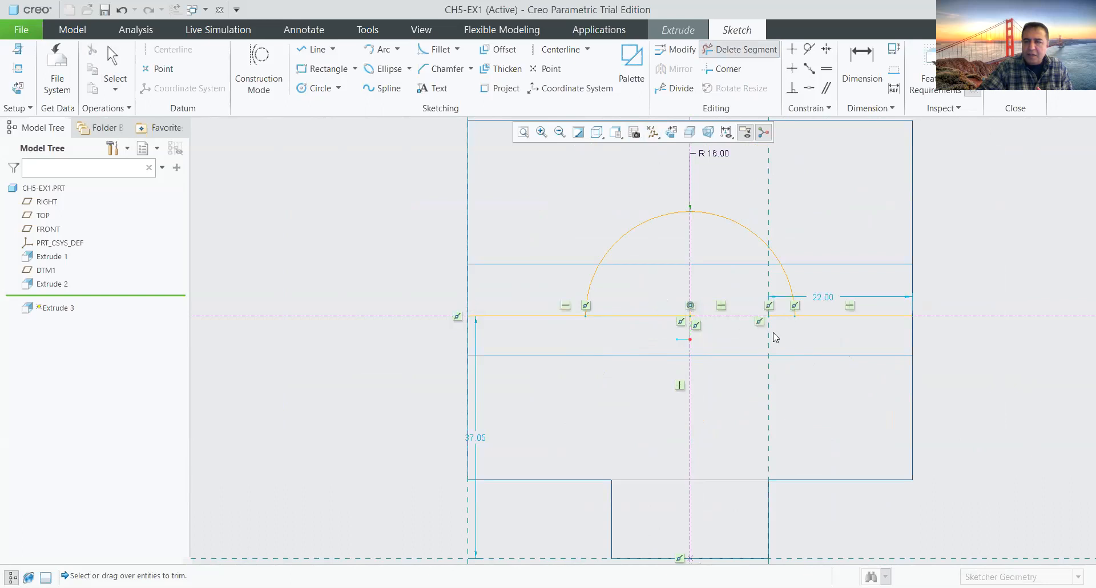
drag(786, 309, 775, 331)
drag(660, 310, 630, 345)
middle_click(811, 445)
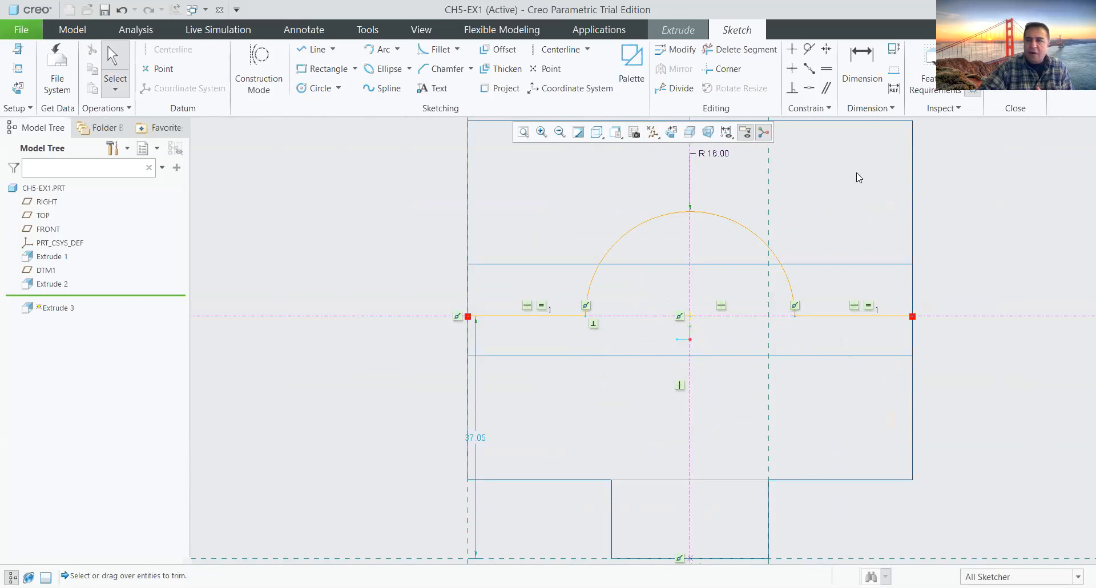
Step: Dimension the horizontal lines from the lower edge of the T-shape's wide part and set the distance to 19
click(861, 67)
click(544, 478)
click(521, 316)
middle_click(407, 401)
text(19)
key(Return)
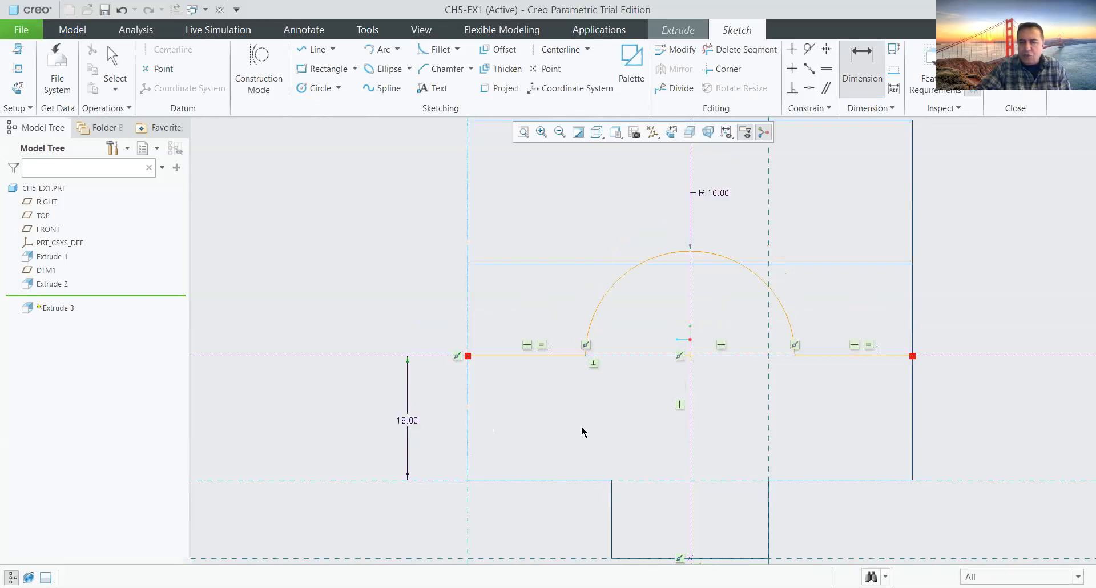
Step: Hide the model tree, finish the sketch, and show the extrude preview with Shading in the default orientation
scroll(530, 337, down, 3)
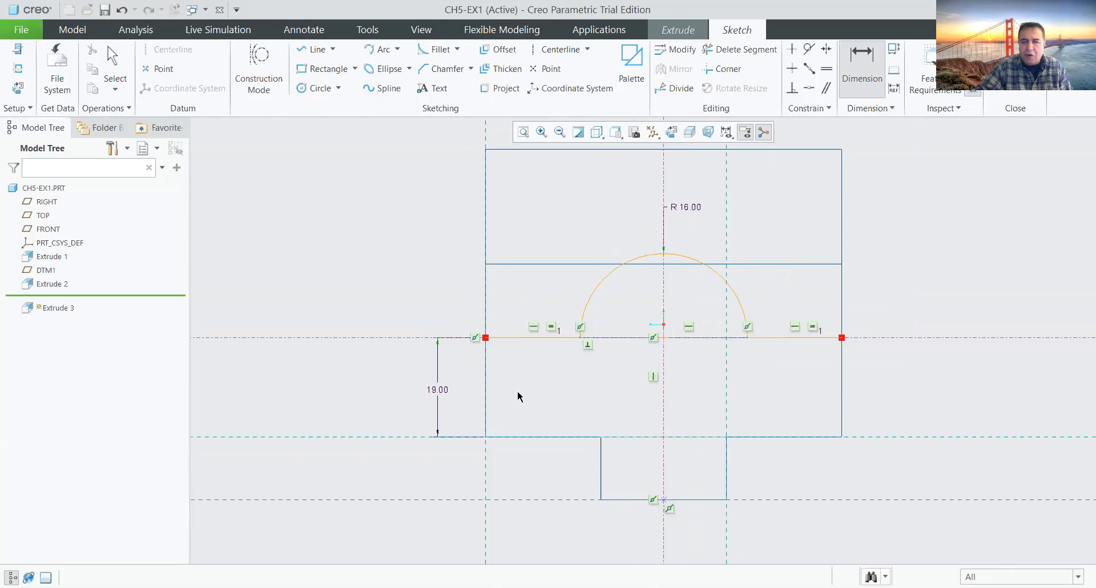
click(12, 577)
scroll(606, 338, up, 2)
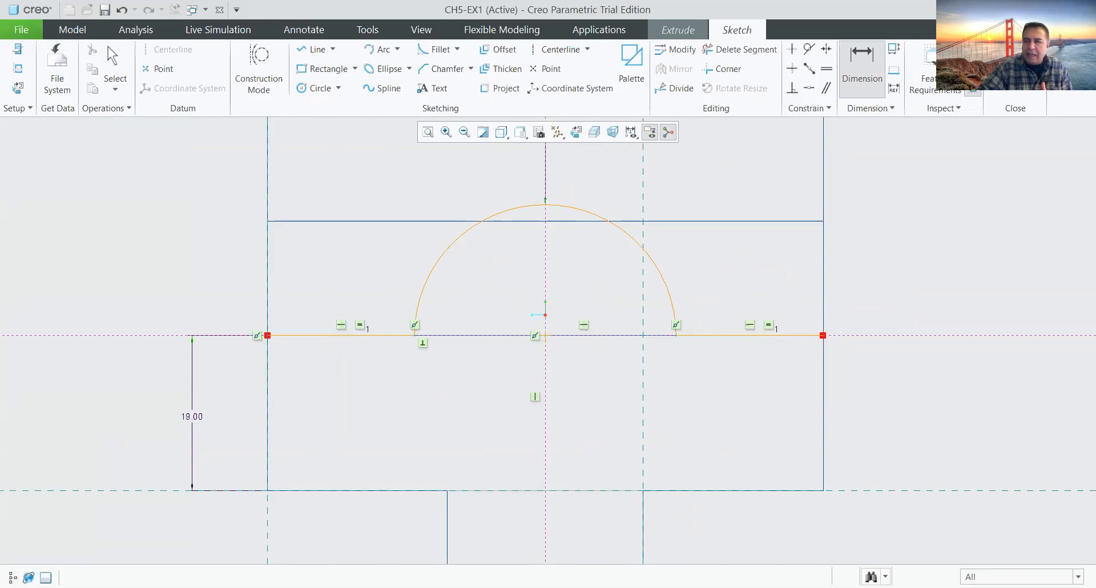
click(983, 92)
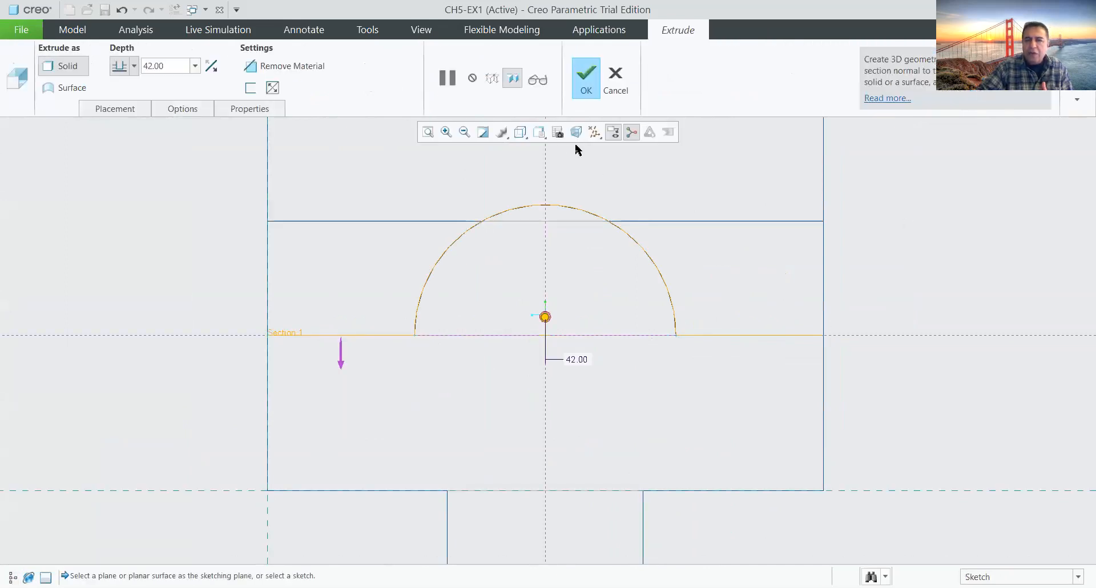
click(520, 132)
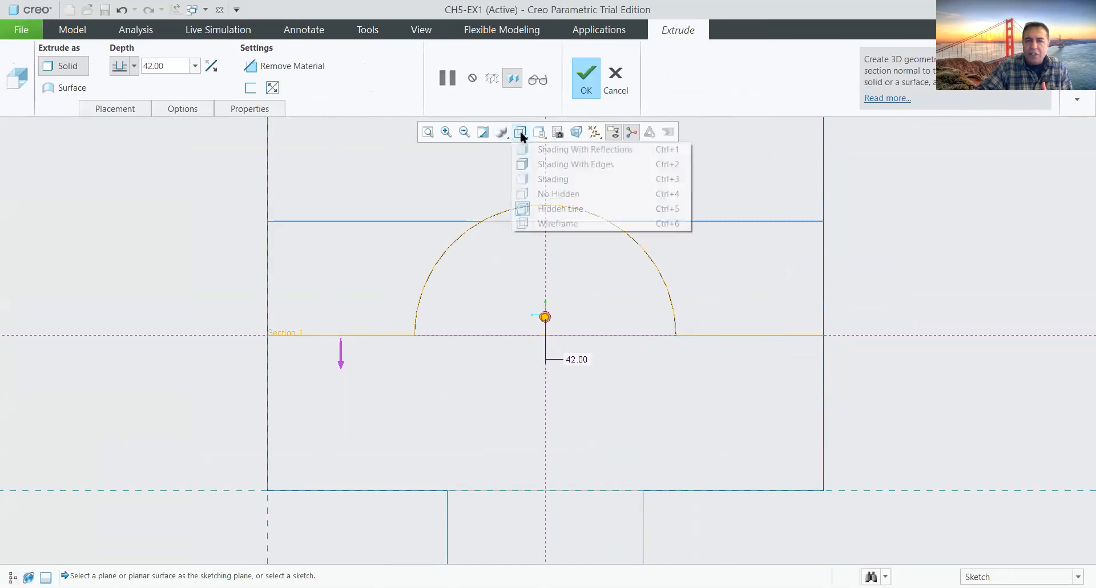
click(529, 183)
key(ctrl+d)
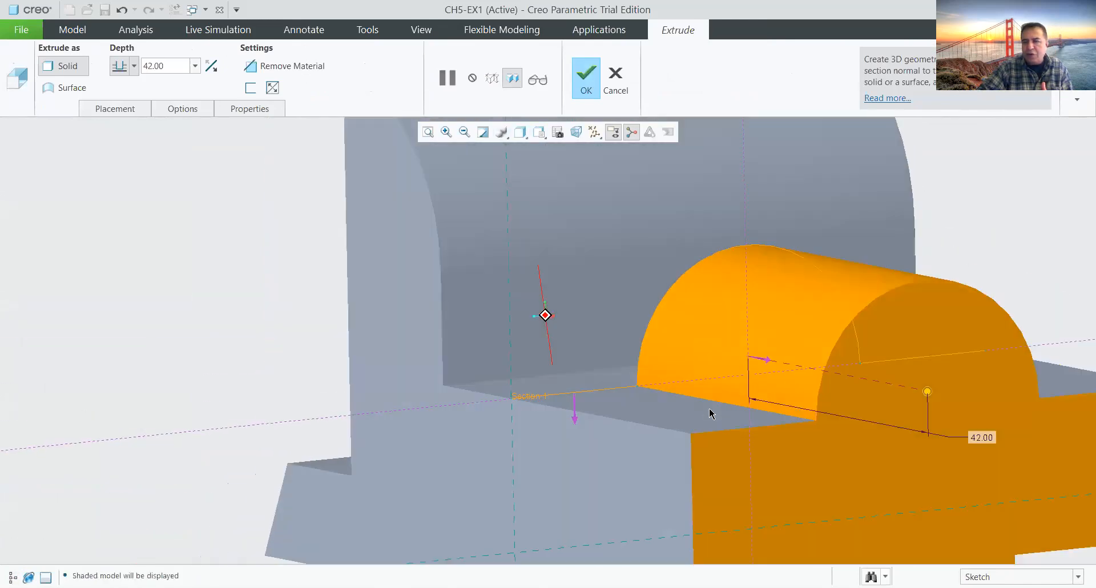
scroll(600, 351, down, 3)
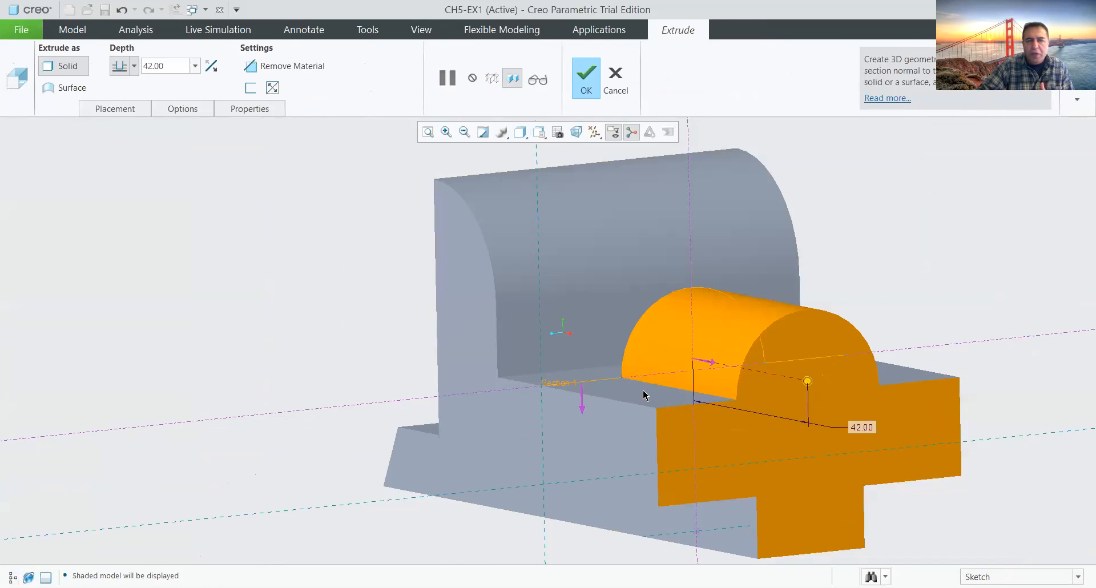
Step: Reverse the extrusion toward the arc-topped block, set its depth to 16, and complete the half-round extrude
click(713, 363)
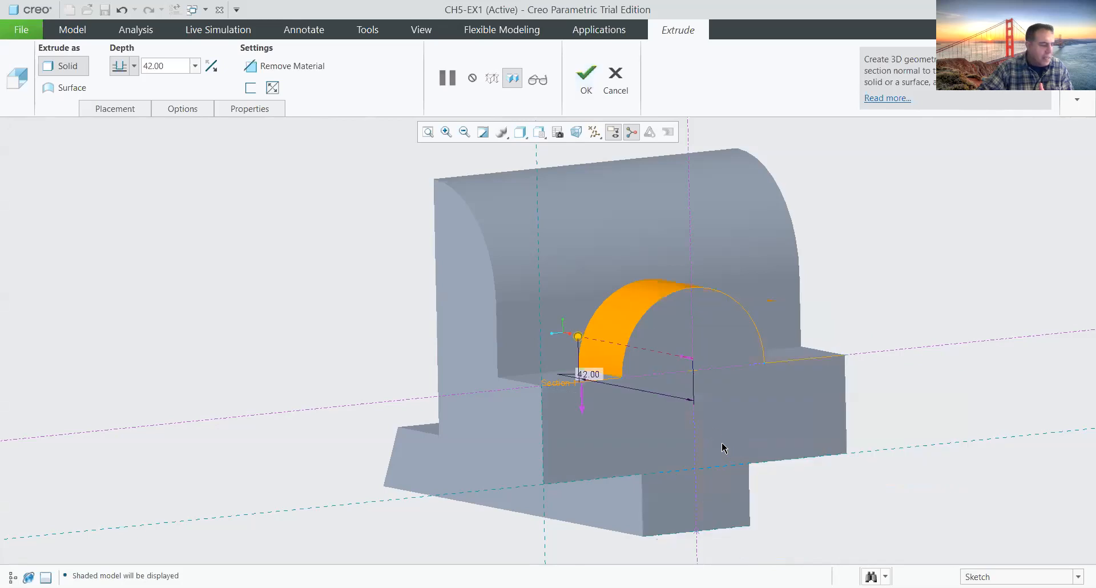
drag(170, 65, 144, 65)
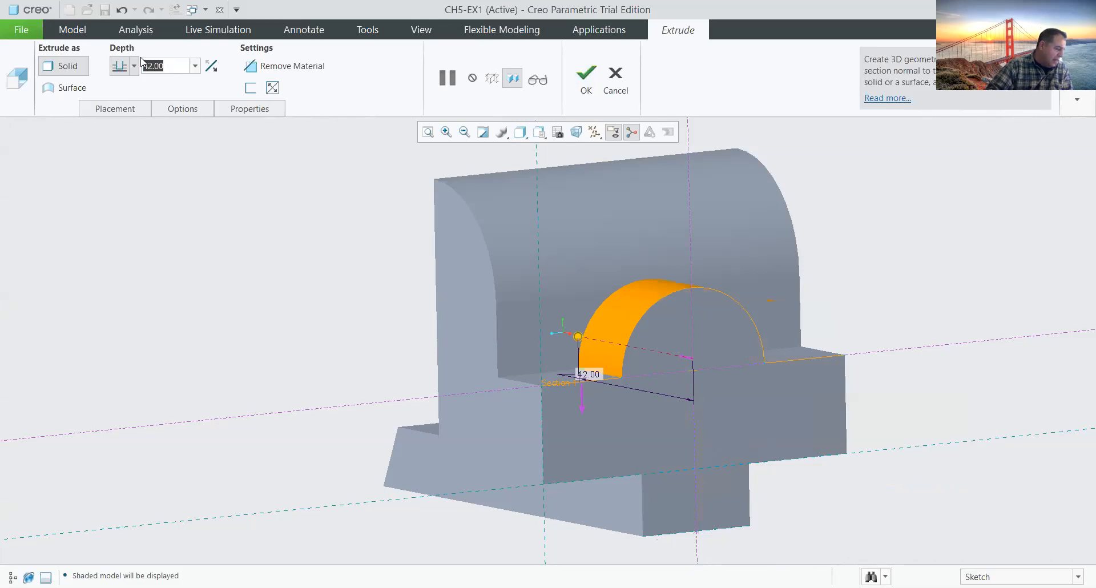
text(16)
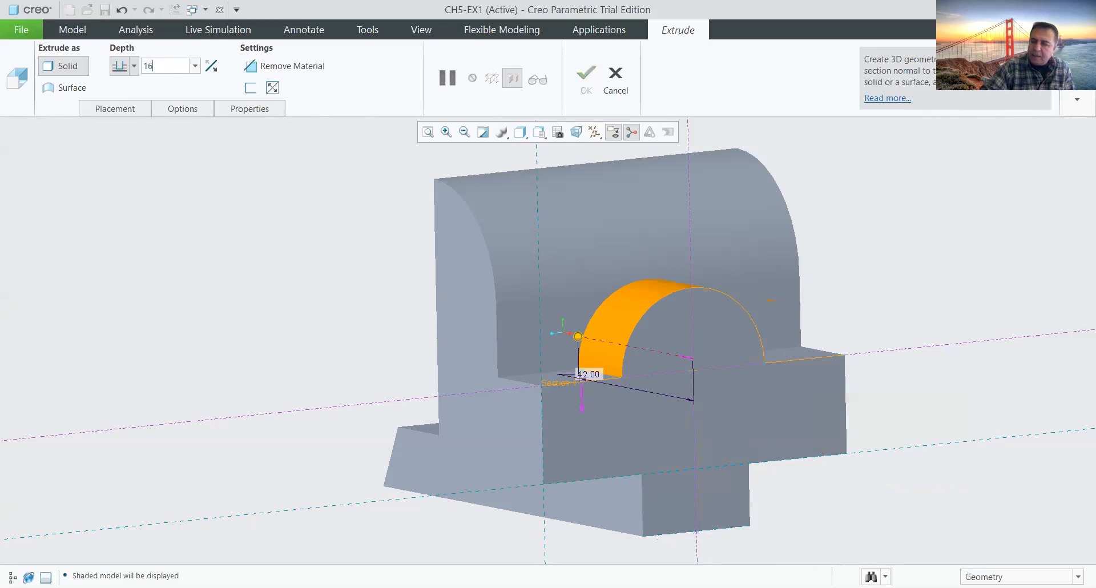
key(Return)
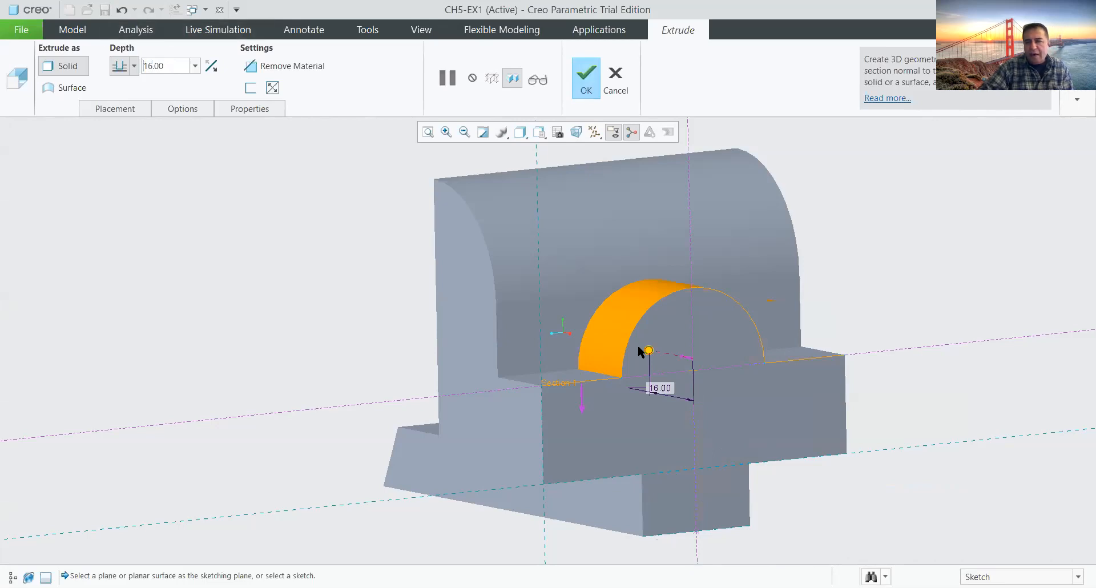
middle_drag(640, 351, 673, 376)
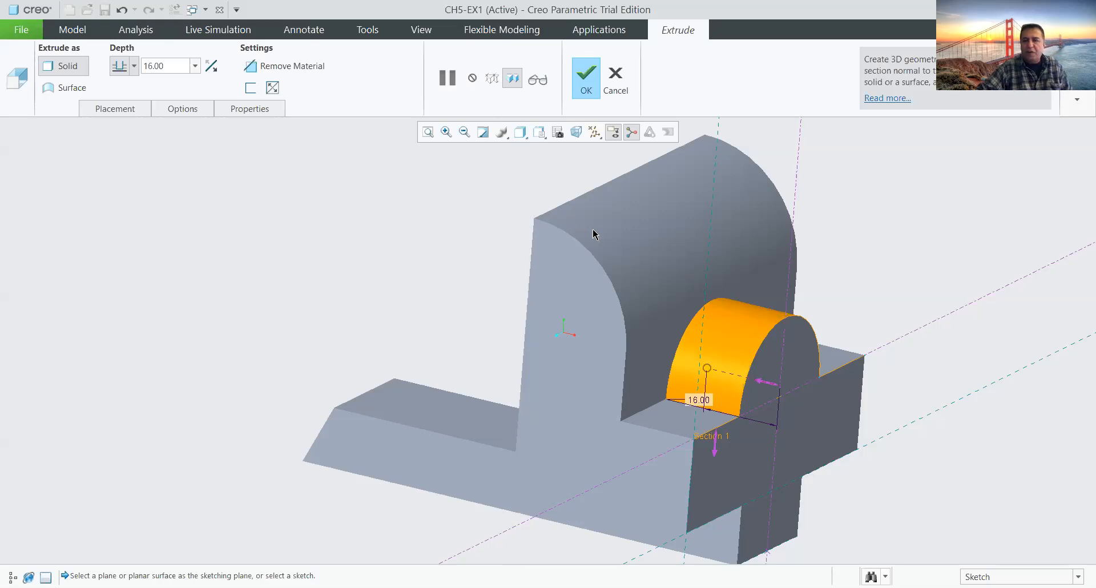
click(587, 80)
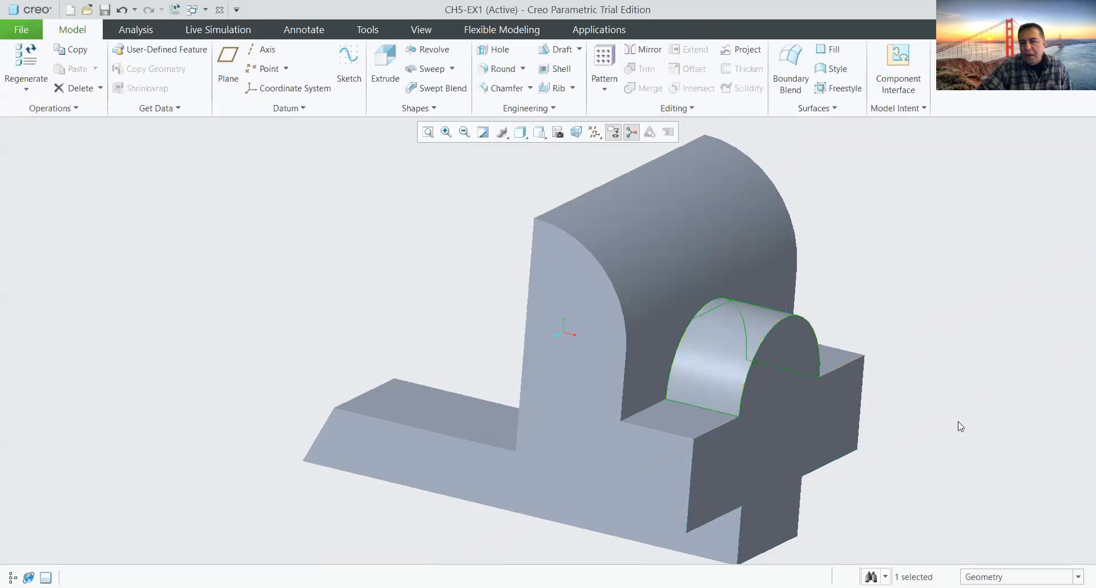
middle_drag(941, 411, 905, 412)
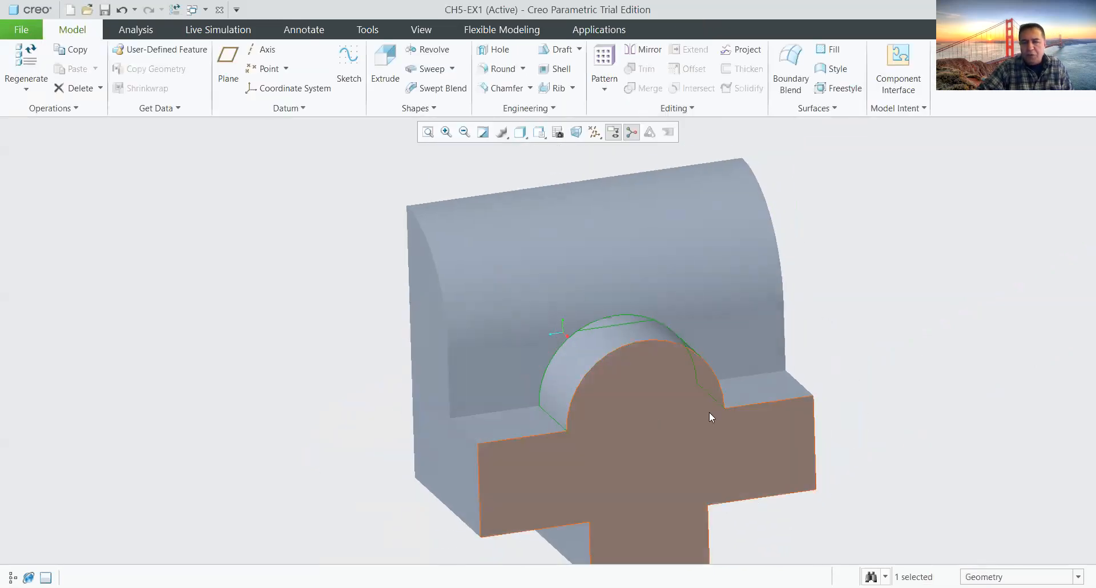
scroll(654, 418, down, 5)
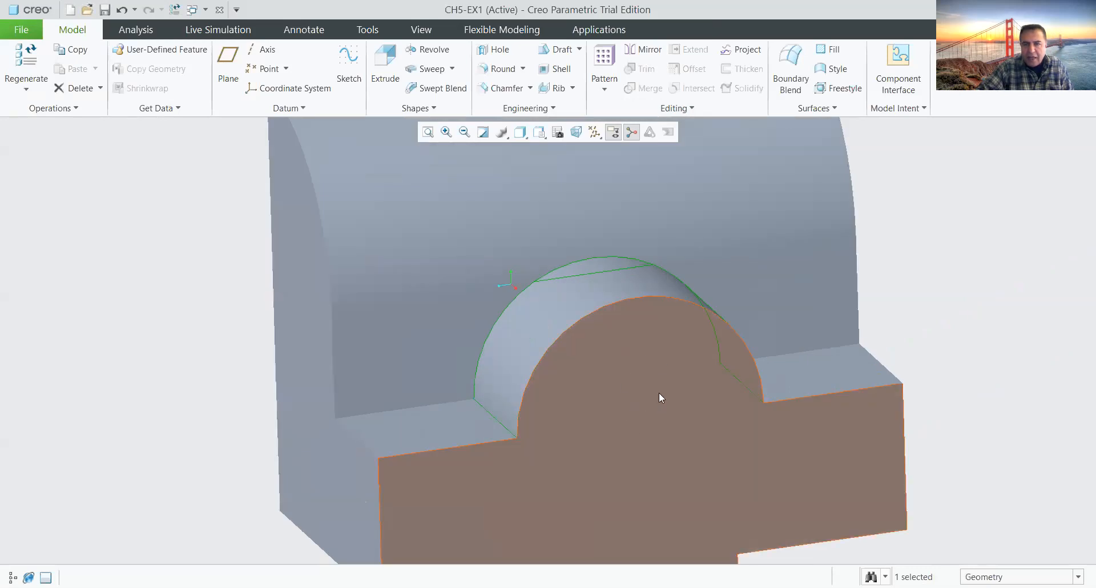
Step: Start an extrude sketch on the half-round boss's front face, viewed straight on with the No Hidden display style
click(385, 63)
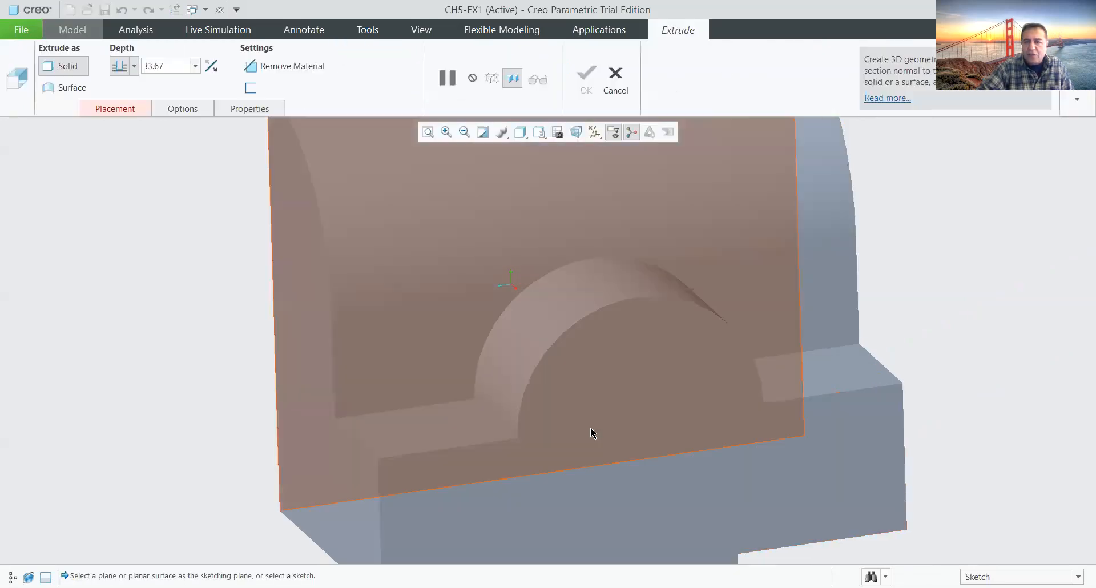
click(649, 392)
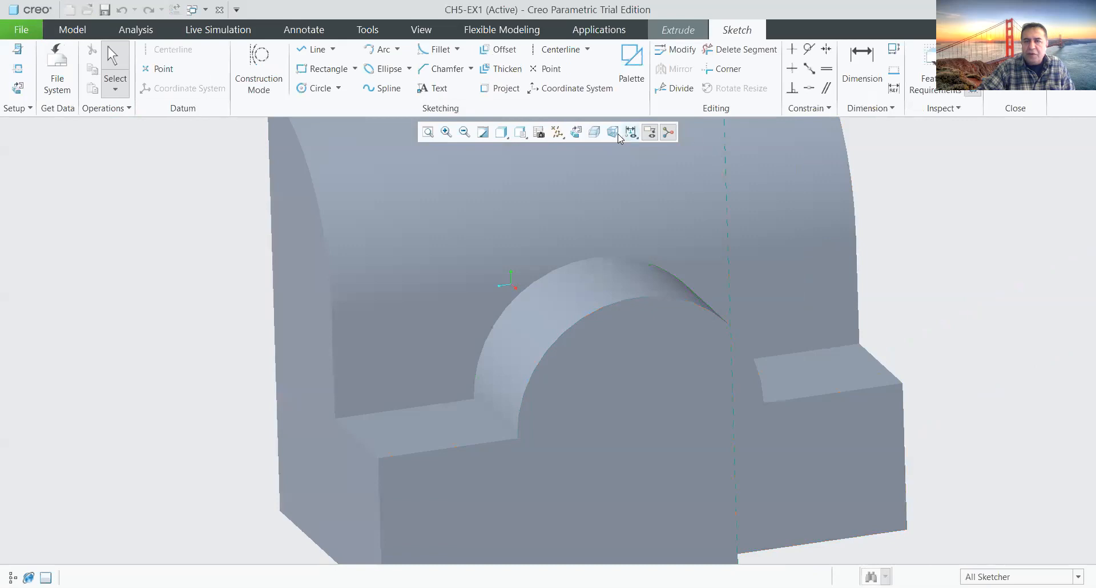
click(576, 133)
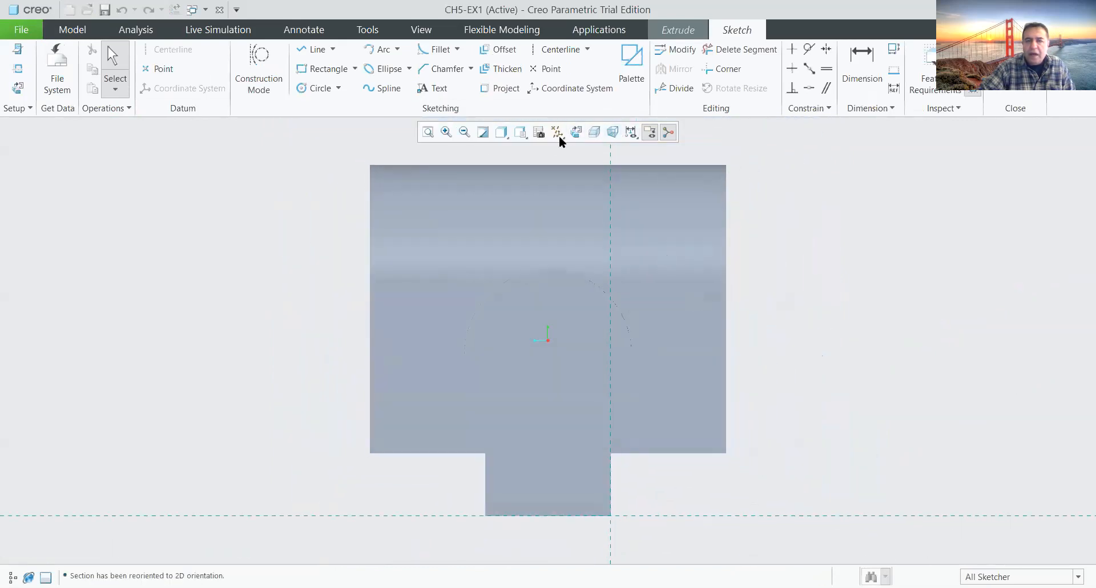
click(505, 137)
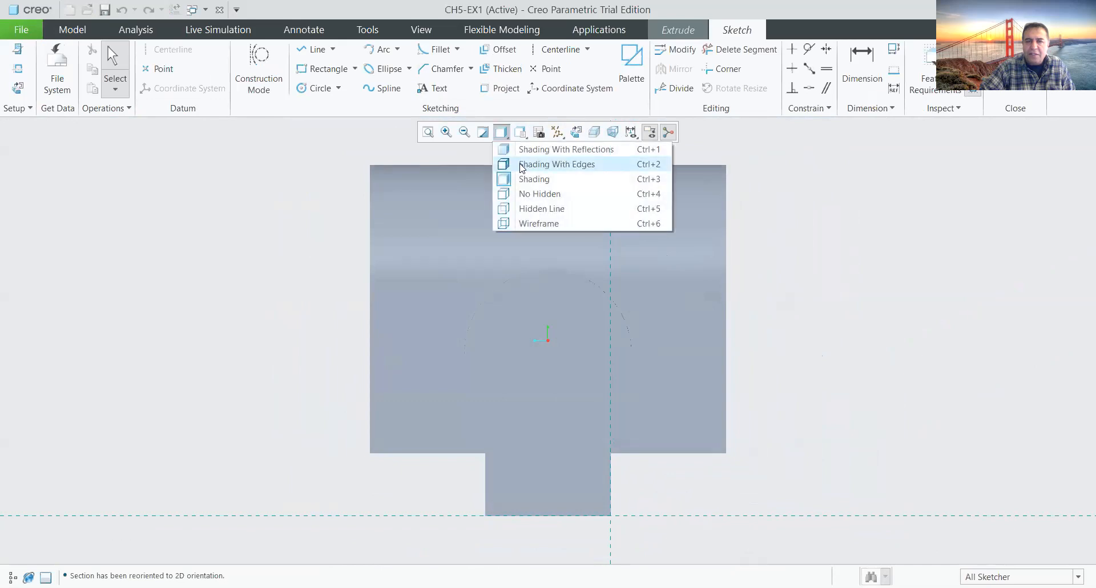
click(540, 193)
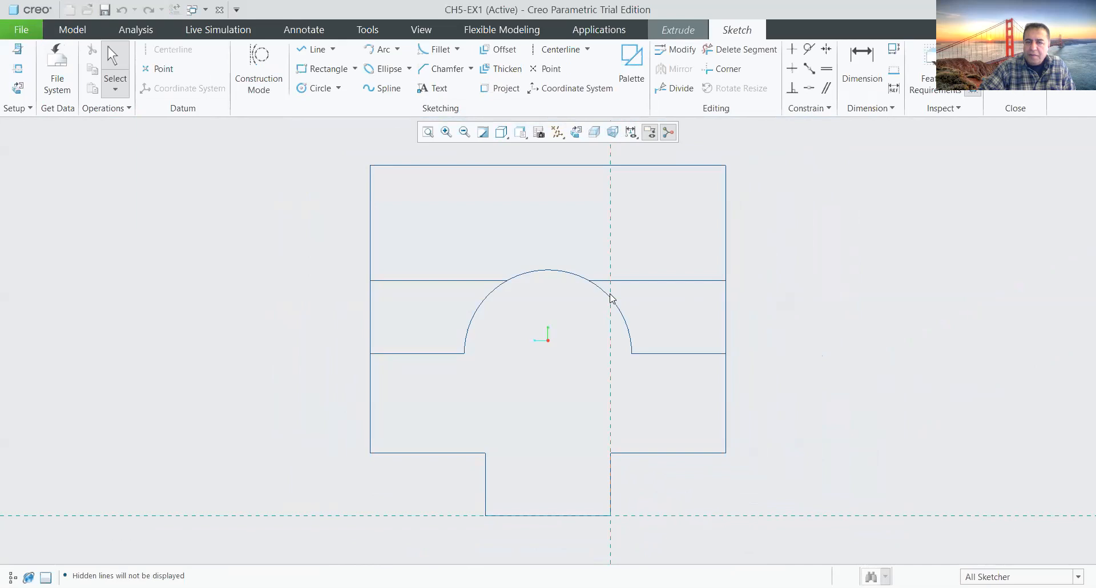
Step: Add the half-round boss's arc edge as a sketch reference and solve the references
right_click(820, 289)
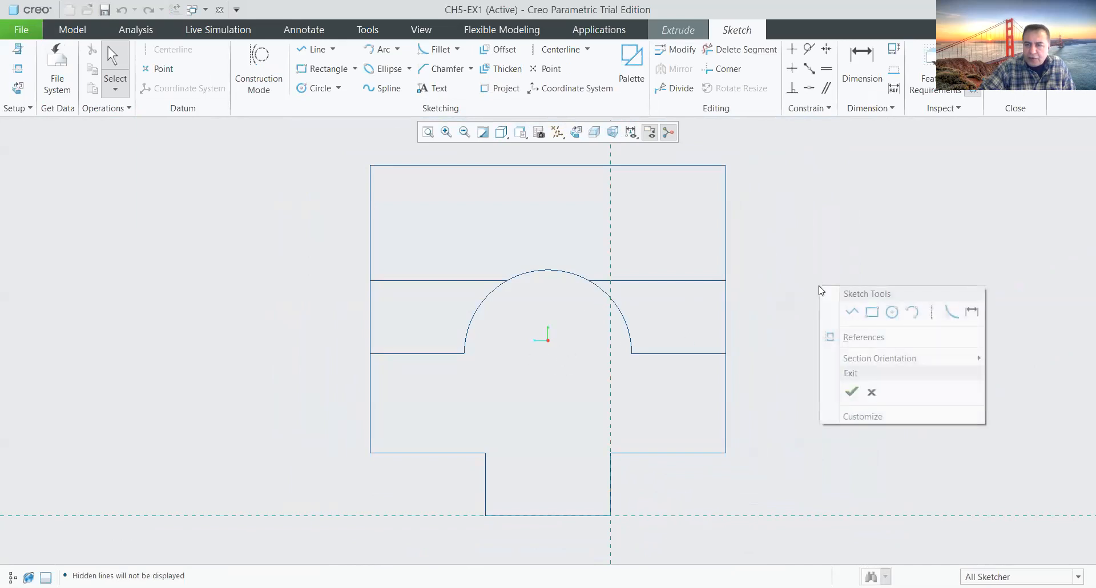
click(863, 337)
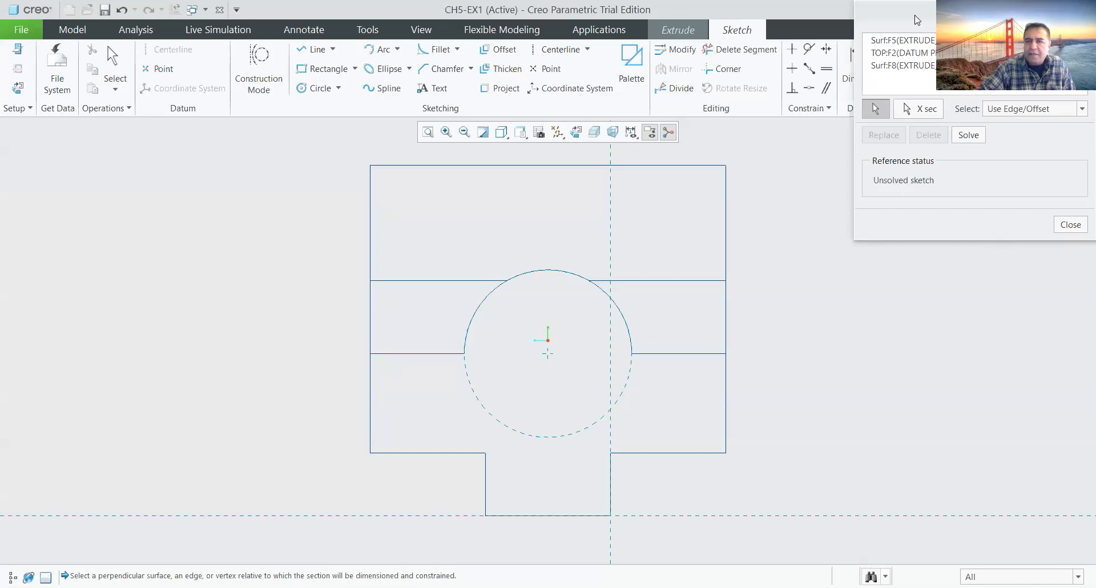
drag(916, 20, 734, 43)
click(785, 157)
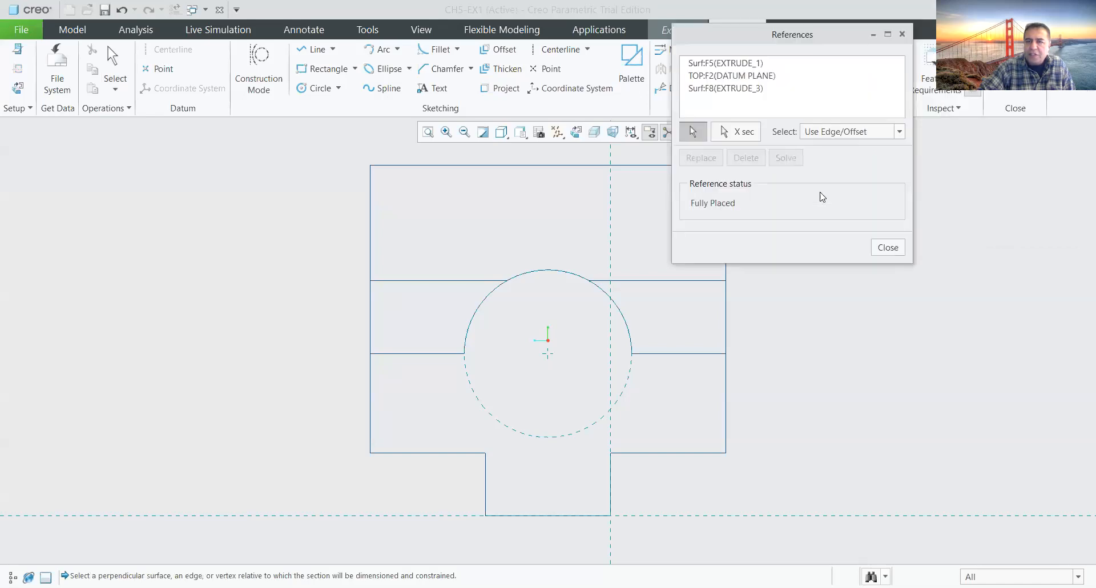
click(888, 247)
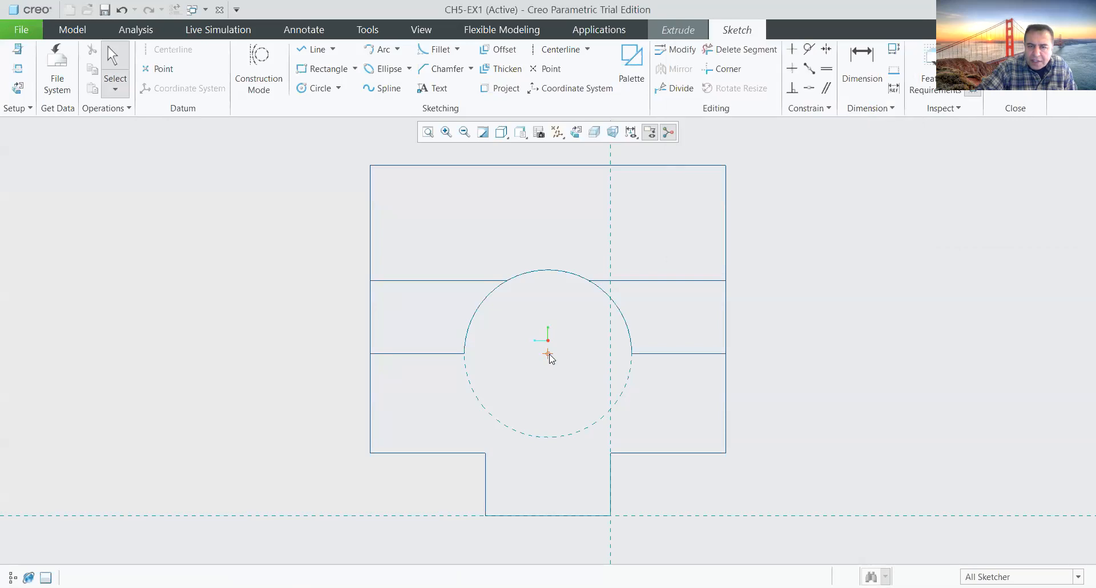
Step: Draw a circle centred on the boss's arc centre and set its diameter to 12
click(327, 90)
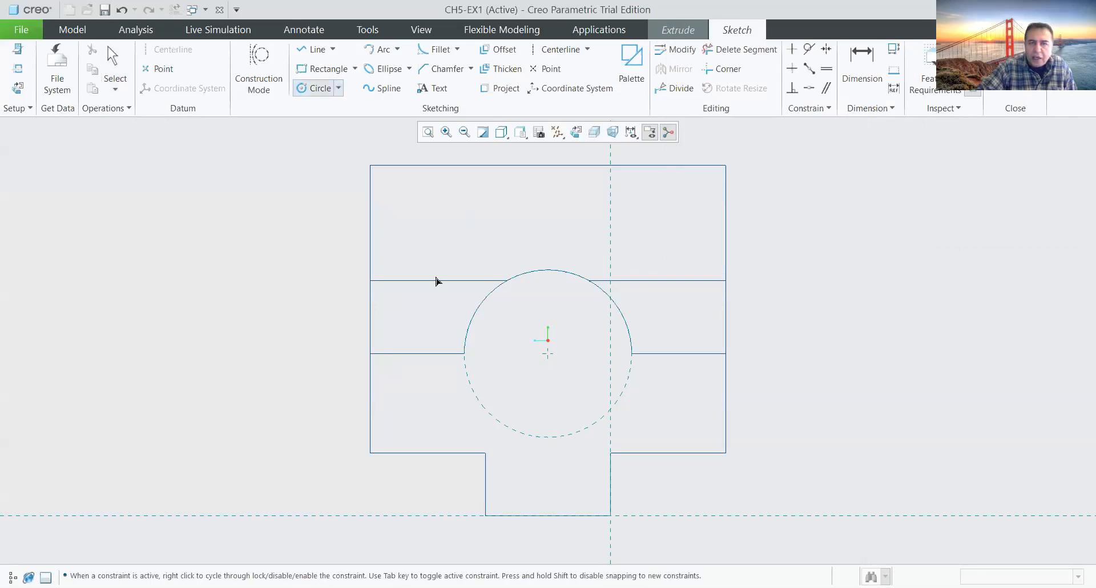
click(552, 365)
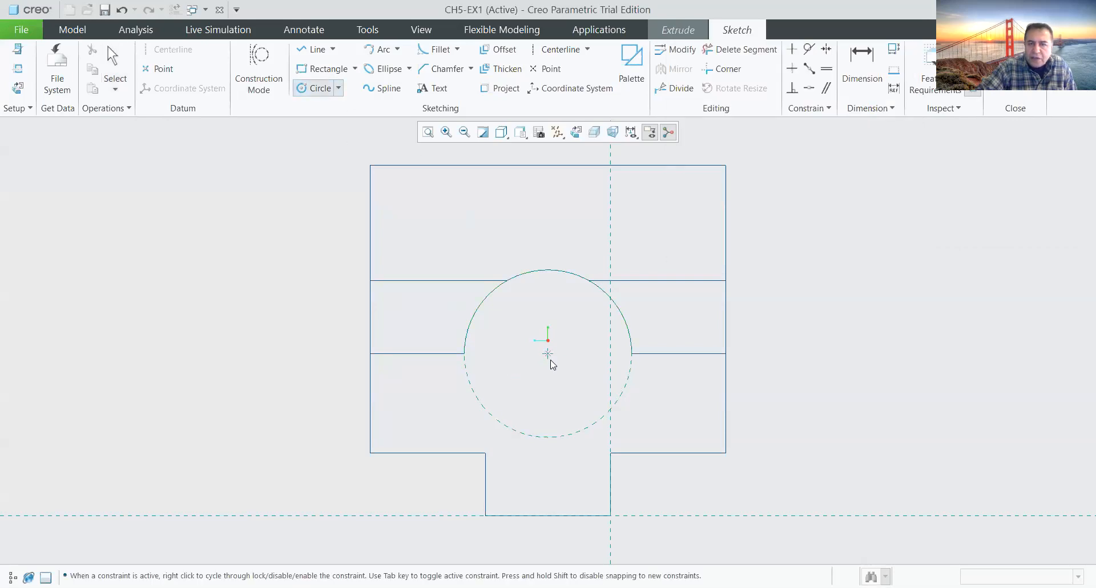
click(587, 378)
middle_click(587, 378)
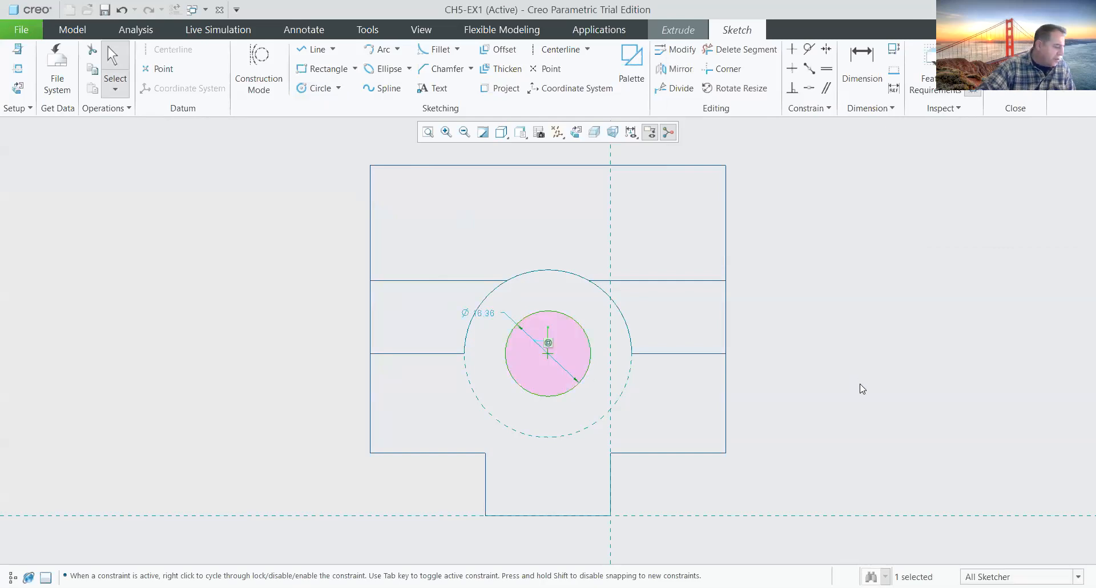
drag(484, 317, 480, 264)
double_click(476, 261)
text(12)
key(Return)
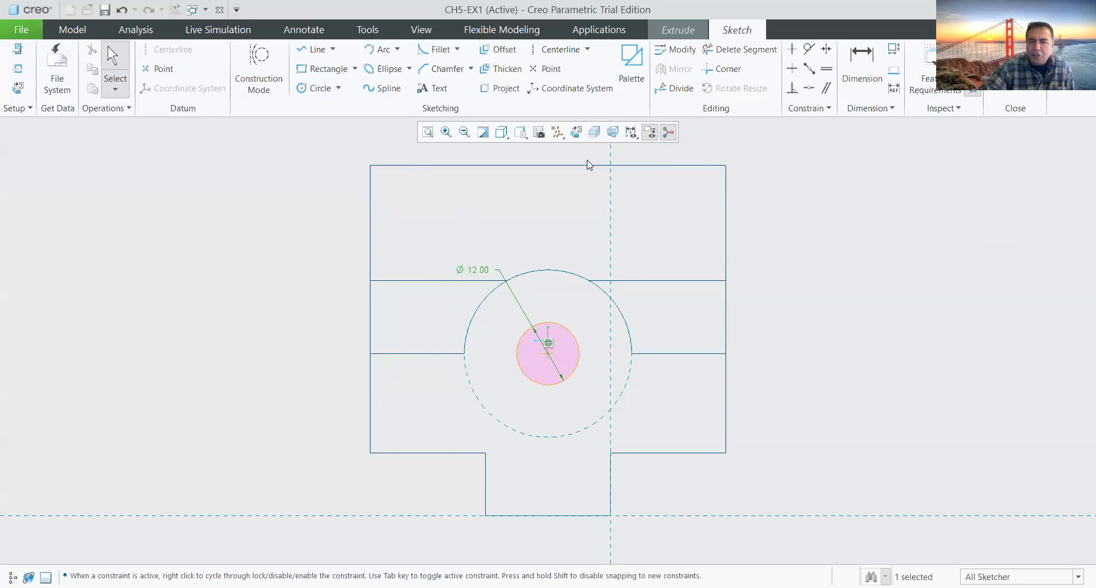
Step: Switch the display style to Shading and finish the circle sketch
click(502, 136)
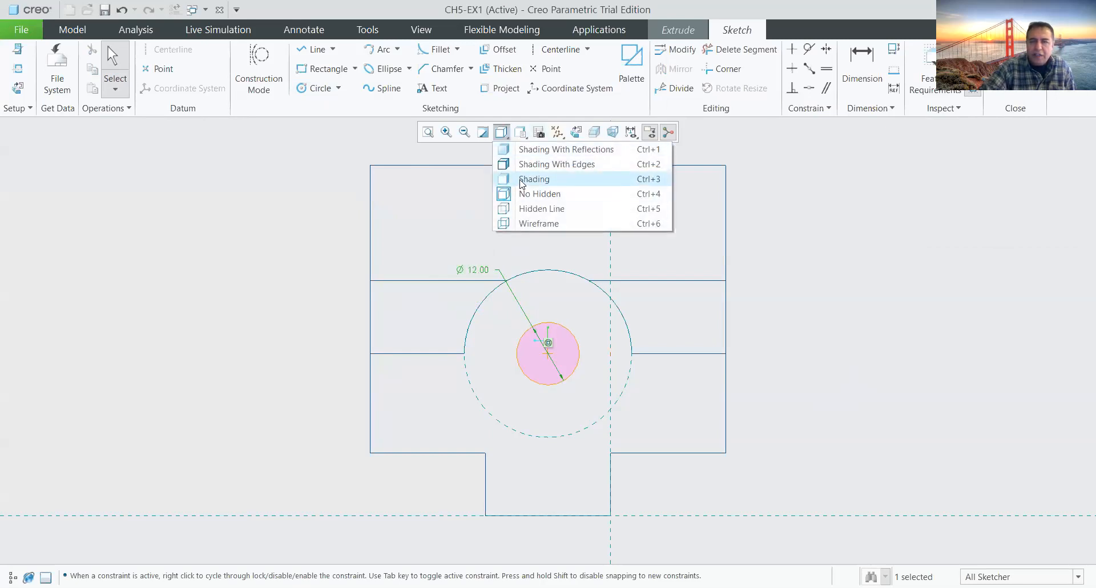
click(522, 180)
middle_drag(629, 348, 688, 363)
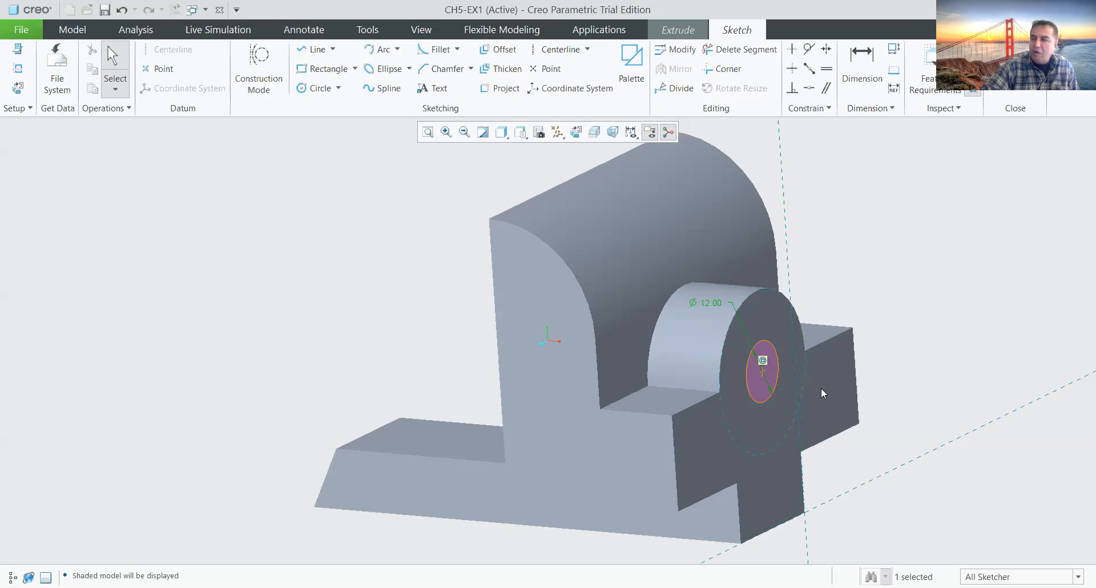
click(706, 307)
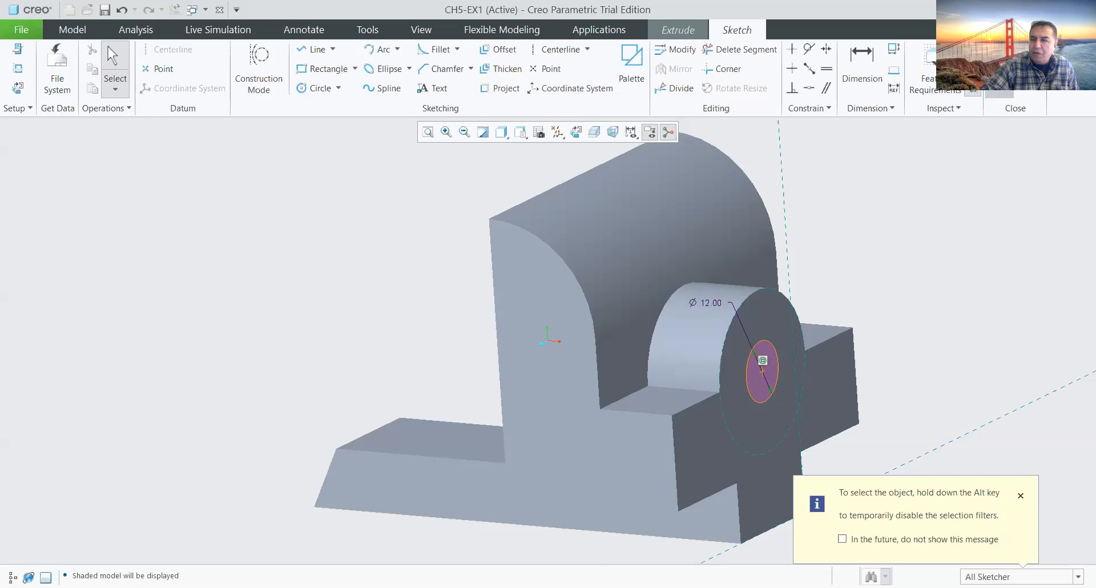
click(1000, 74)
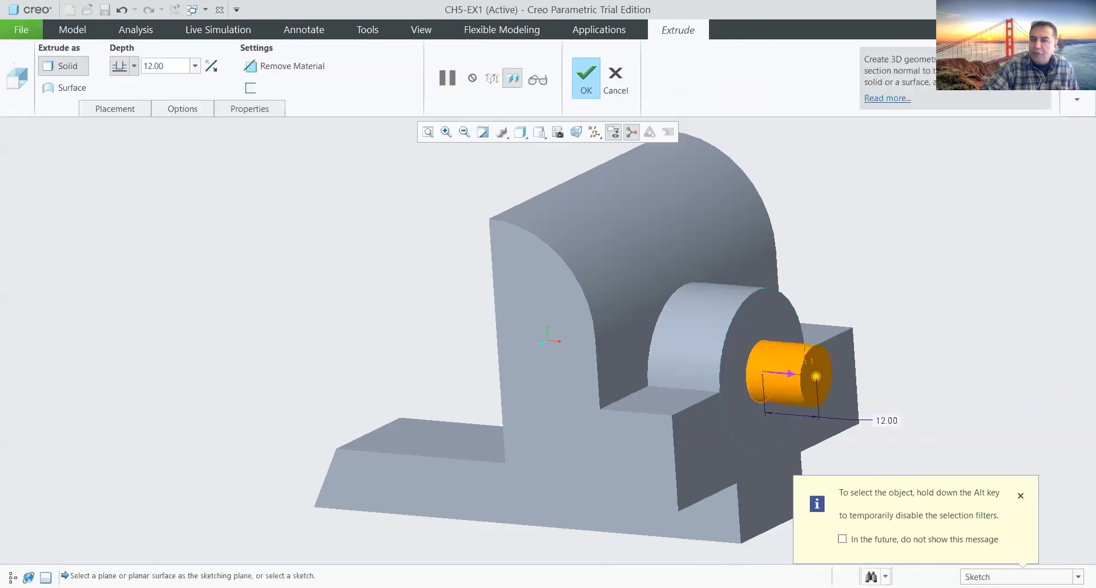
Step: Reverse the circle's extrusion into the boss to remove material, set the depth to 16, and complete the hole
click(787, 372)
double_click(170, 65)
text(1)
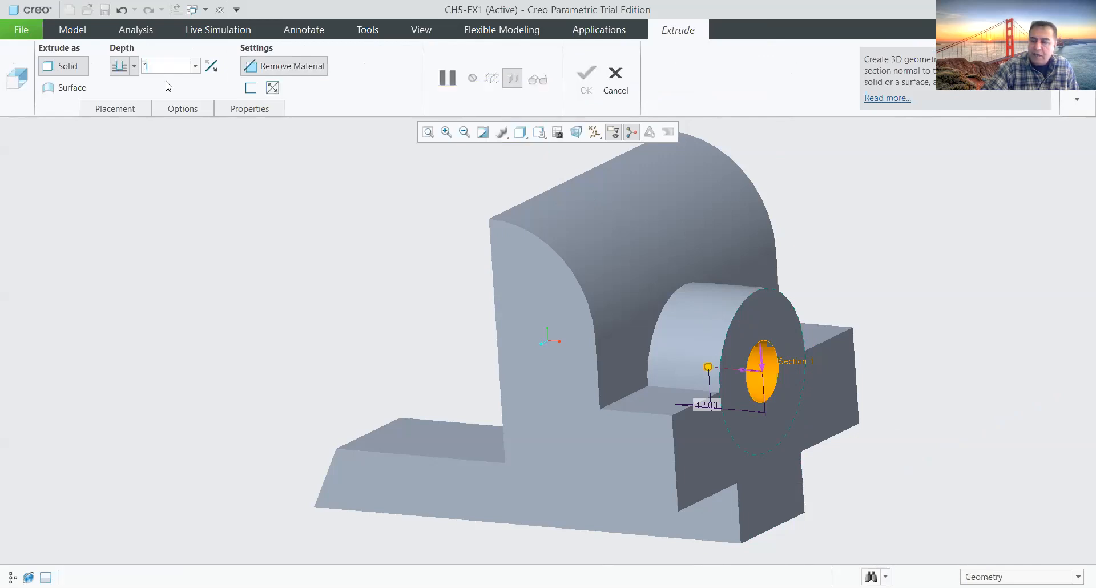
text(6)
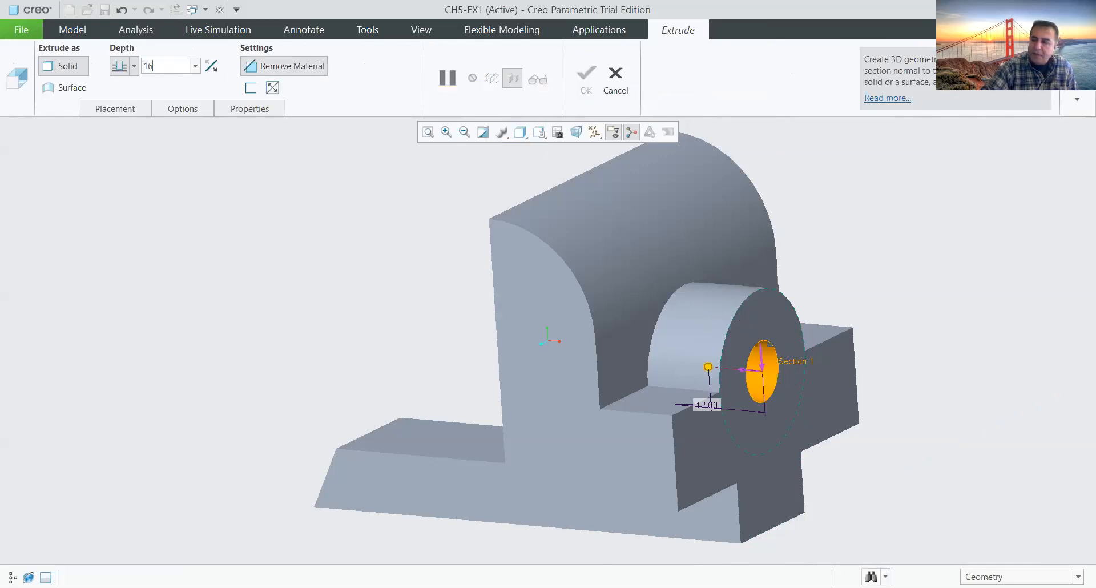
key(Return)
mouse_move(736, 303)
middle_down()
mouse_move(675, 294)
mouse_move(824, 310)
mouse_move(728, 304)
middle_up()
click(581, 81)
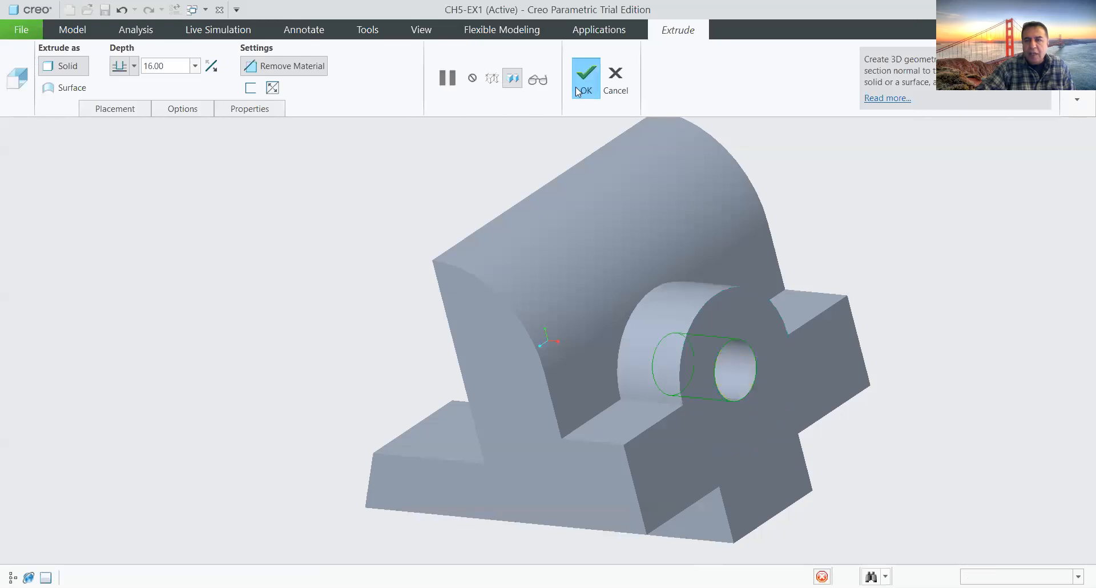
Step: Apply the red appearance to the side faces of the base and the arc-topped block
click(421, 29)
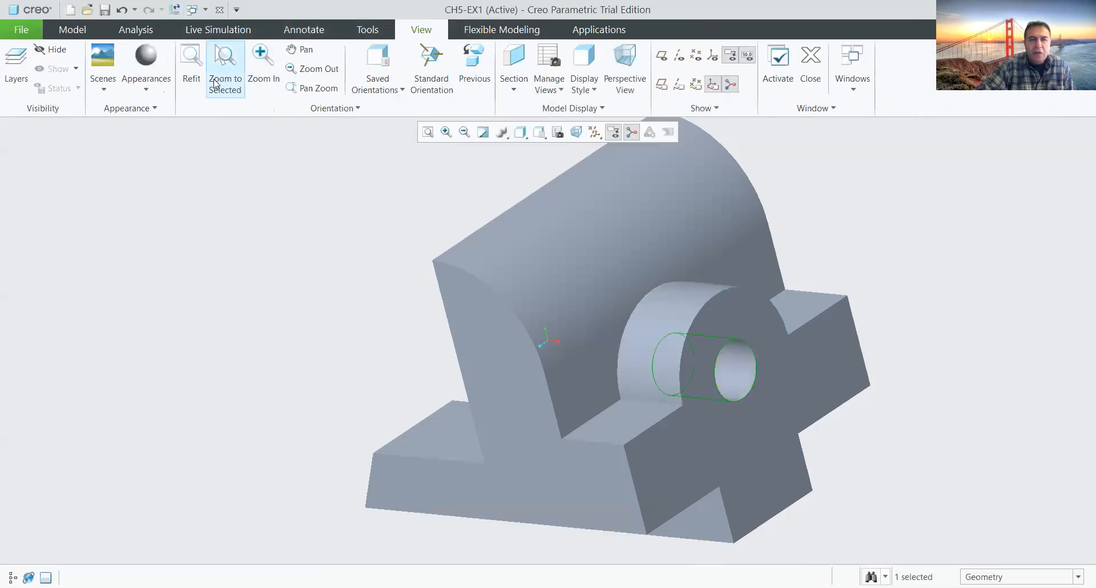
click(163, 85)
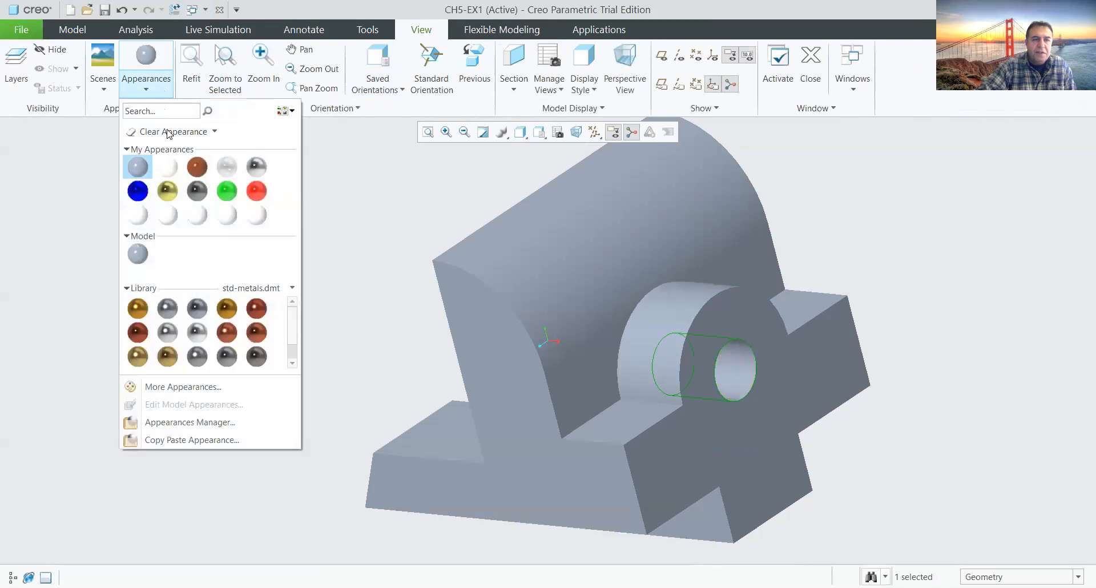
click(257, 189)
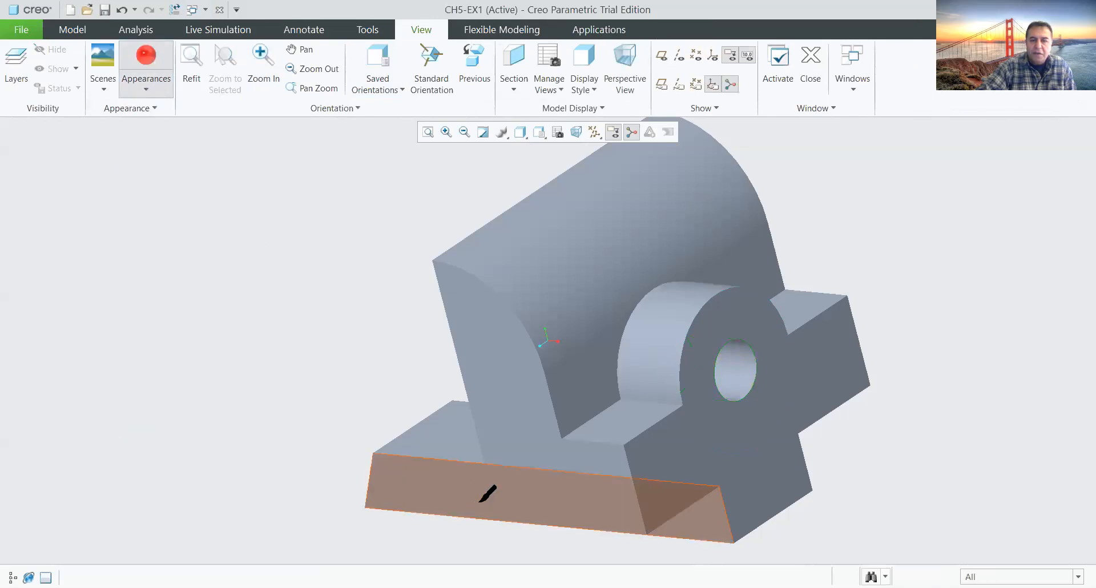
click(488, 485)
mouse_move(626, 406)
middle_down()
mouse_move(658, 388)
mouse_move(648, 384)
mouse_move(653, 403)
middle_up()
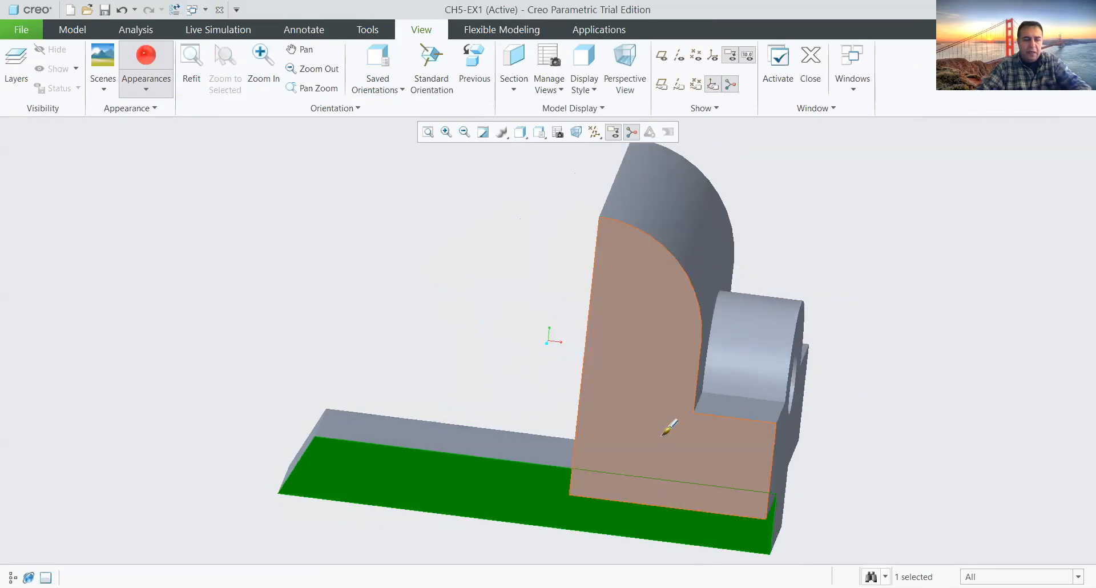
ctrl+click(665, 433)
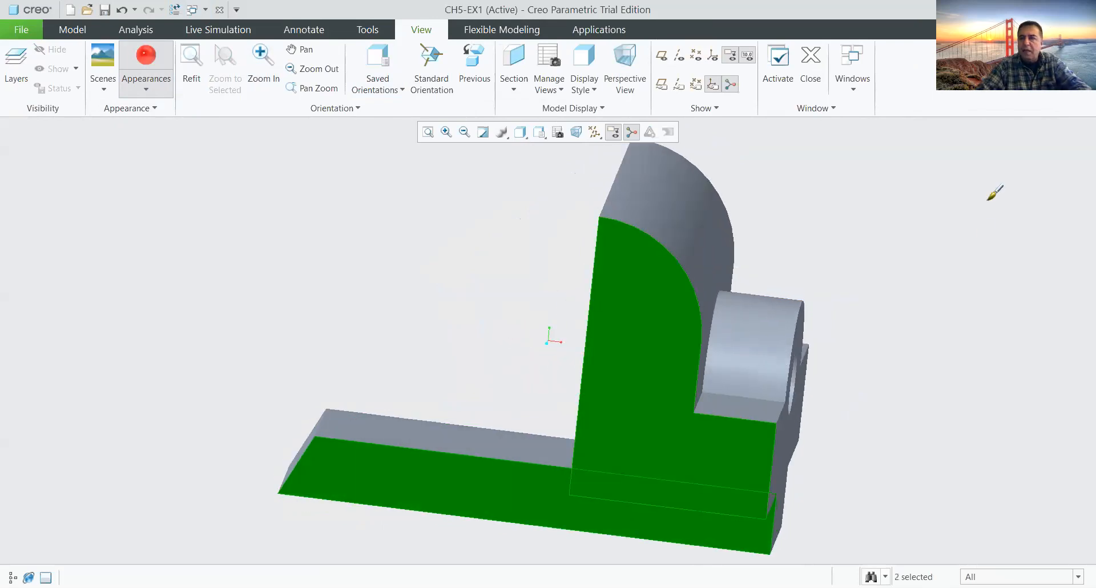
middle_click(895, 460)
middle_drag(895, 460, 826, 350)
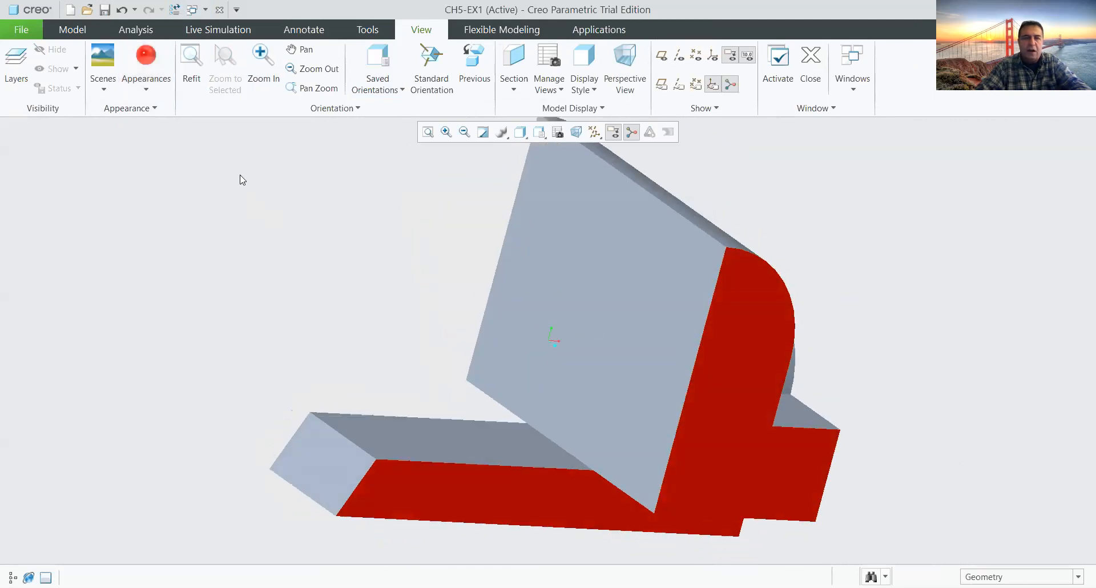
Step: Apply the green appearance to the base's top face and the curved surfaces of the arc-topped block and the half-round boss
click(149, 86)
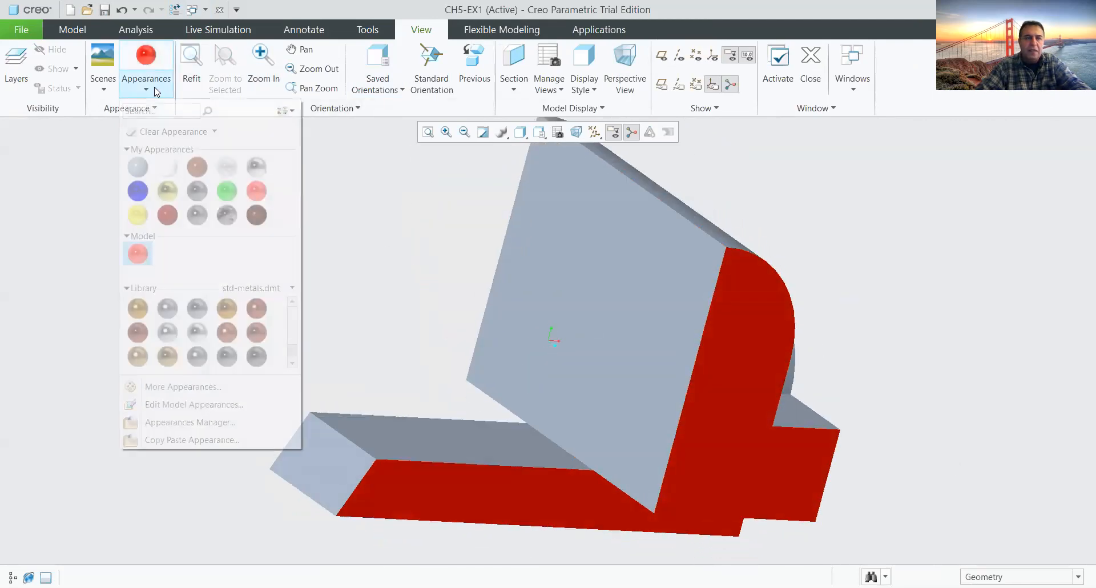
click(227, 190)
click(443, 431)
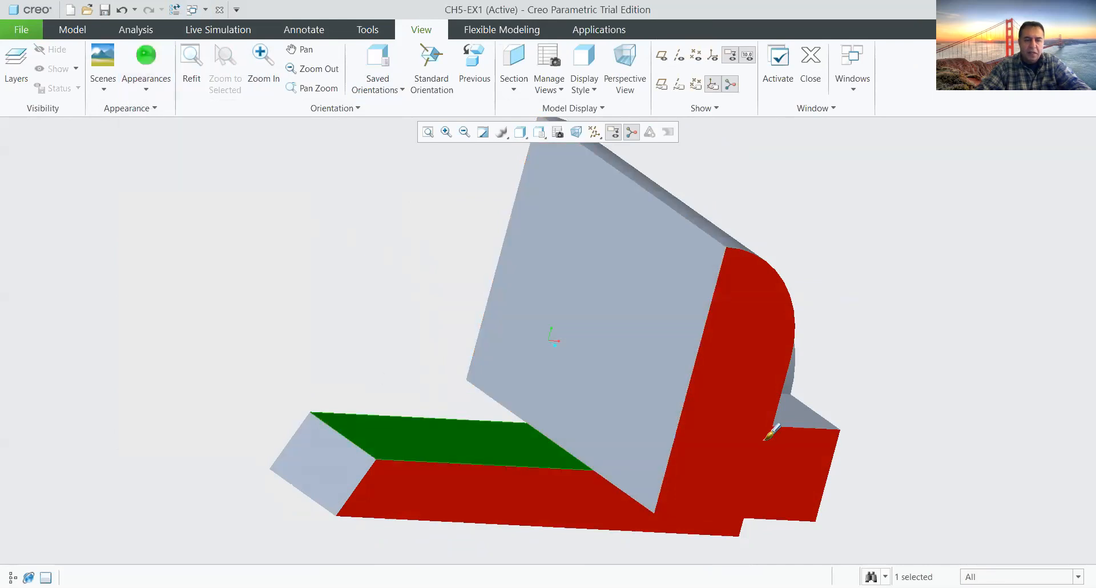
middle_drag(734, 465, 682, 515)
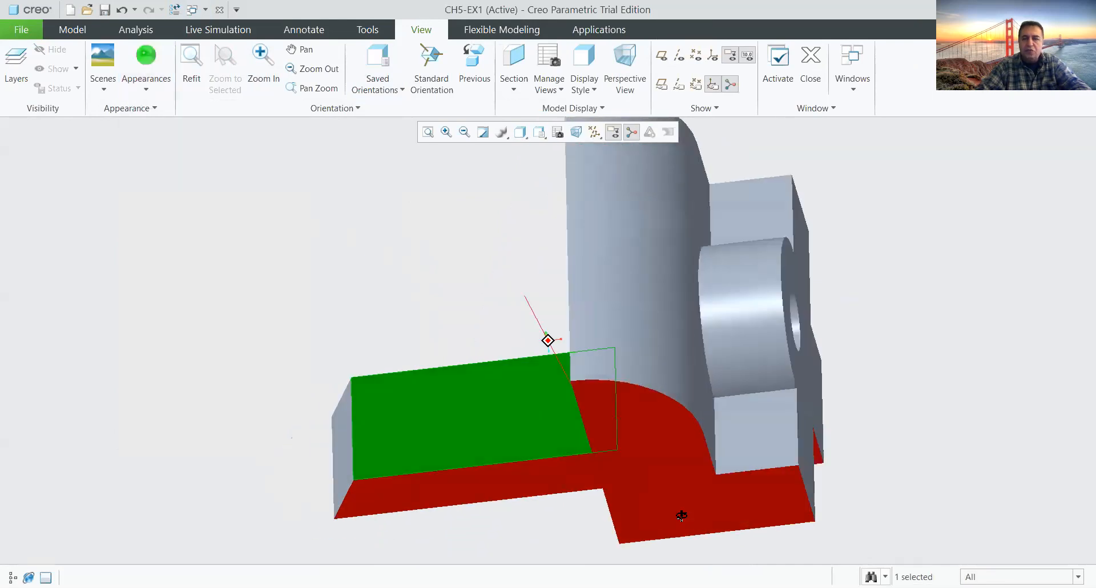
ctrl+click(608, 239)
ctrl+click(724, 281)
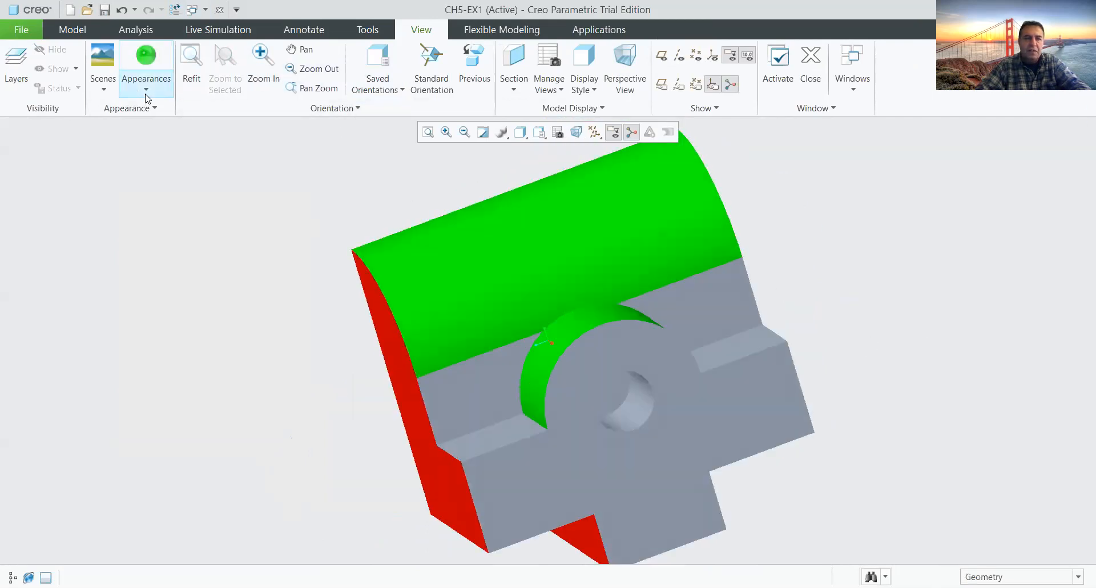
Step: Apply the blue appearance to the T-shaped front face and the vertical face behind the half-round boss
click(146, 88)
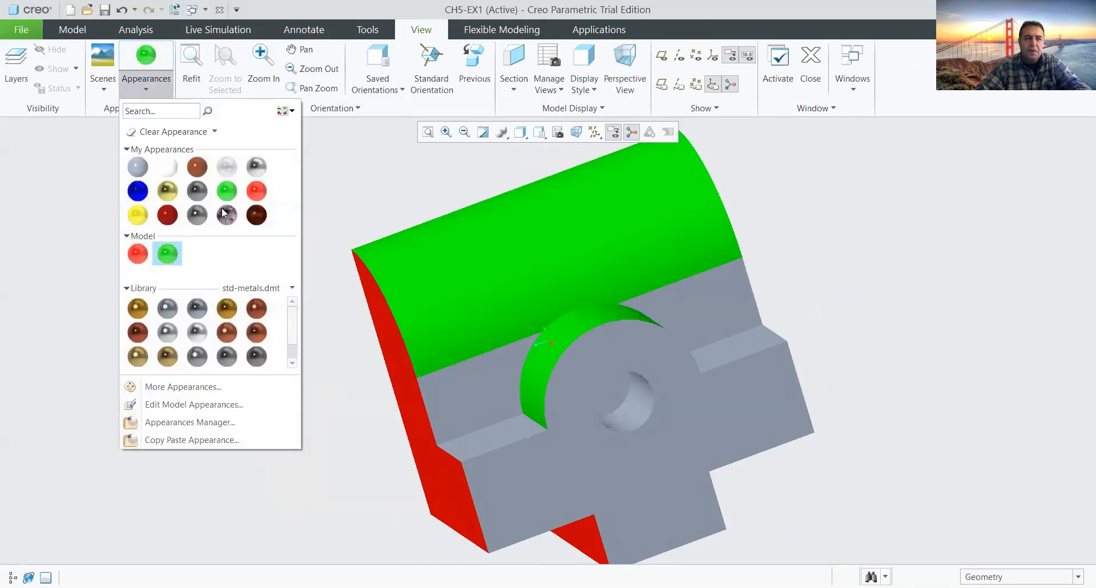
click(137, 194)
click(759, 411)
ctrl+click(729, 296)
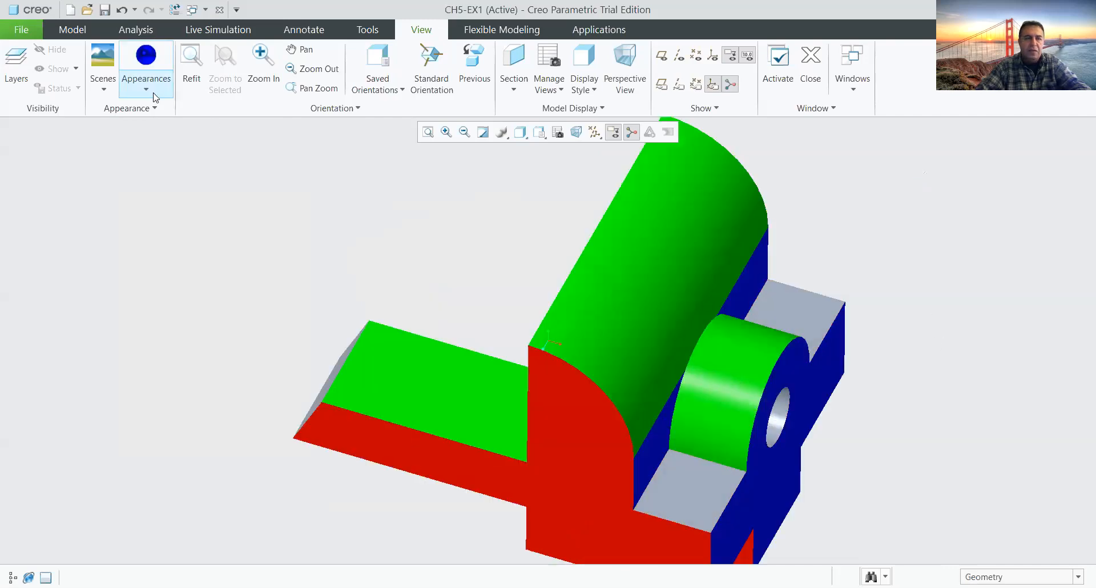
Step: Apply the model's green appearance to the horizontal ledges on both sides of the half-round boss
click(148, 85)
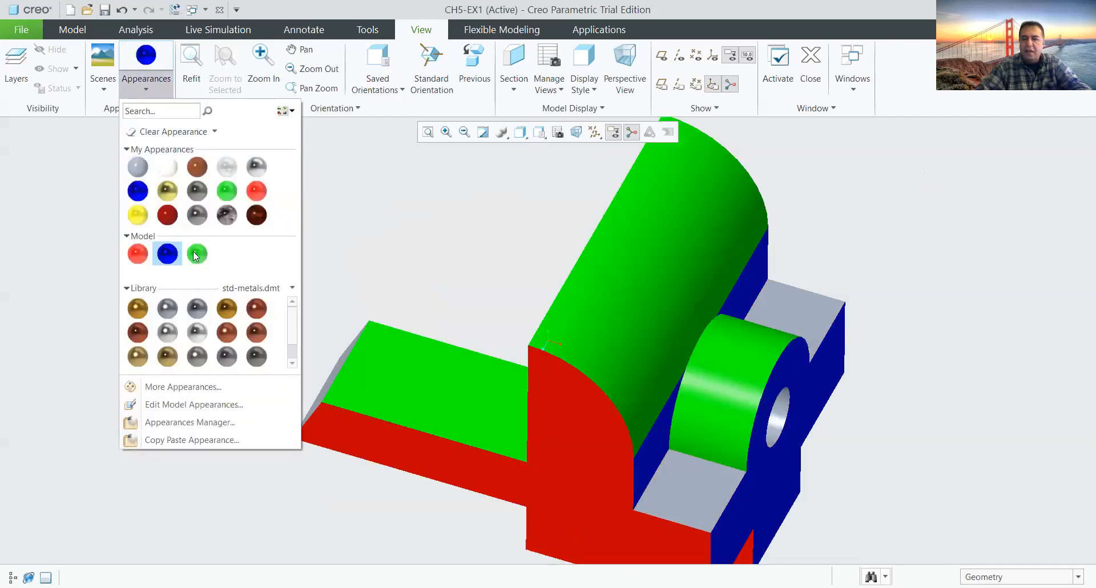
click(195, 257)
click(709, 476)
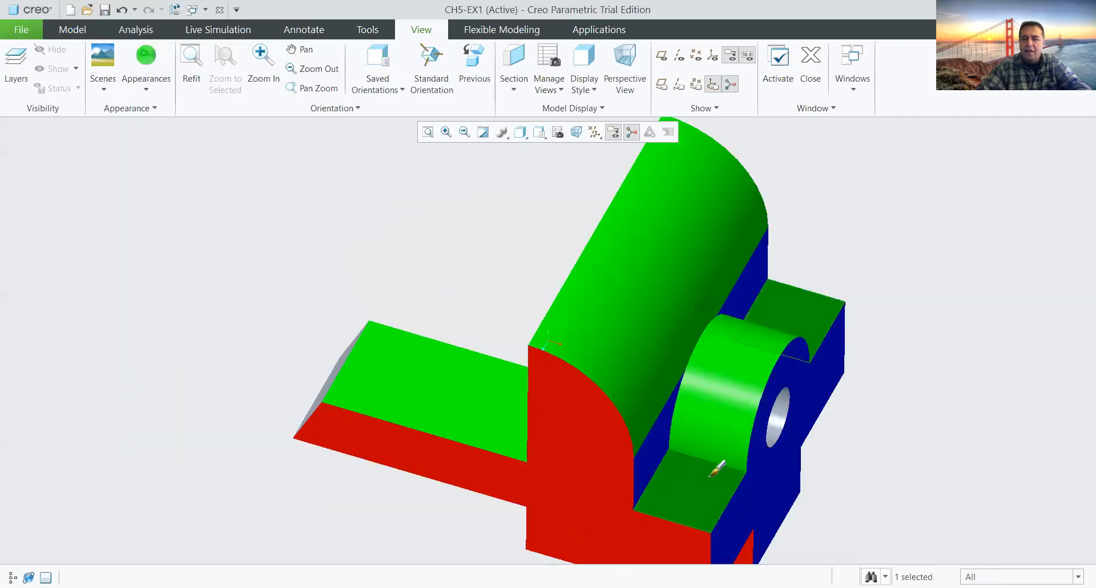
middle_click(885, 315)
mouse_move(885, 315)
middle_down()
mouse_move(886, 333)
mouse_move(902, 308)
mouse_move(959, 314)
middle_up()
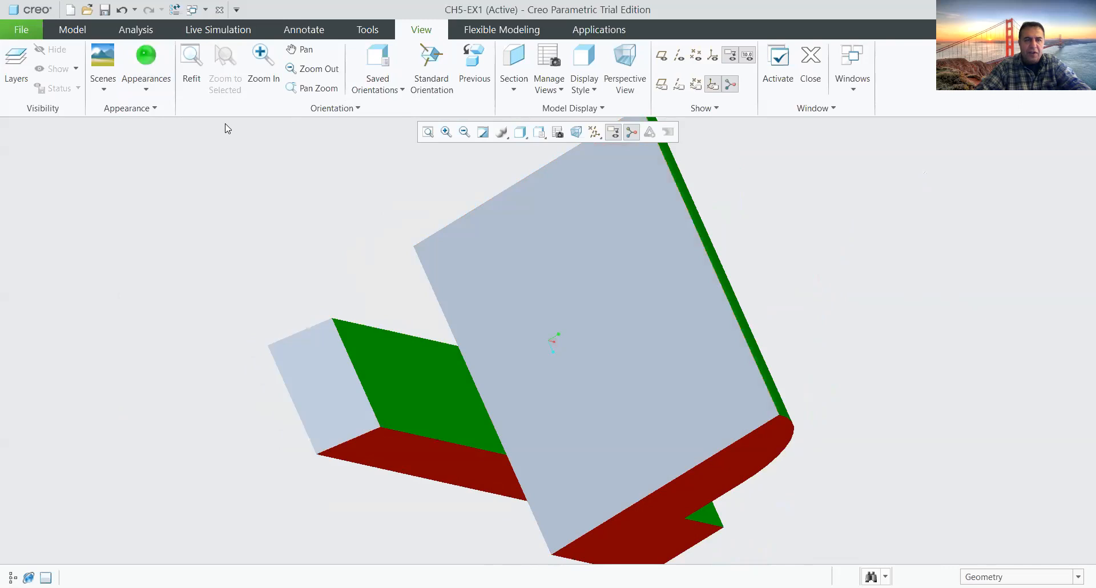
Step: Apply the green appearance to the sloped end face of the base
click(146, 63)
click(170, 192)
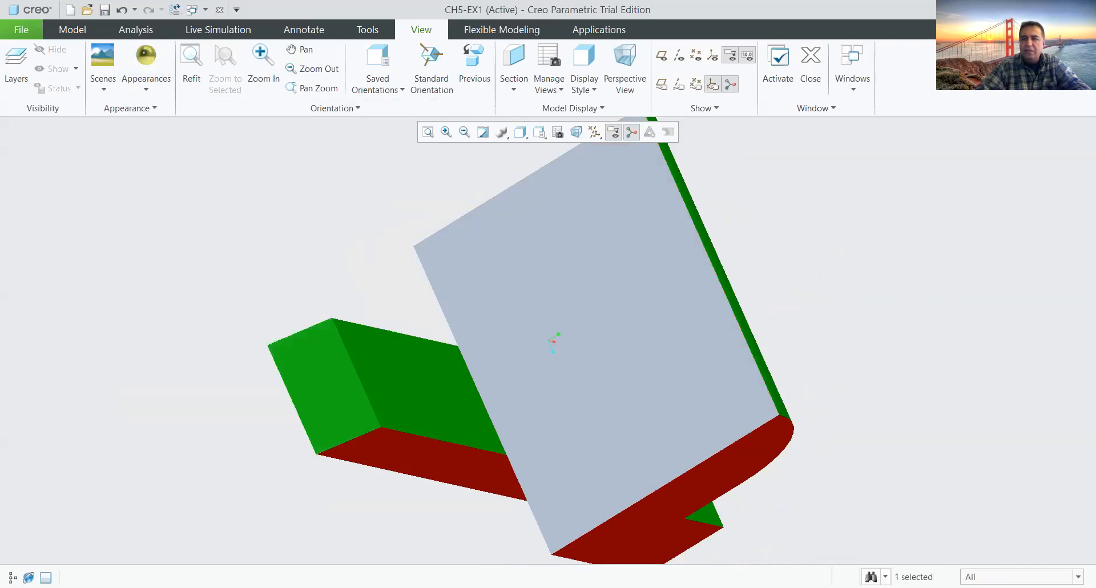
middle_drag(742, 342, 747, 251)
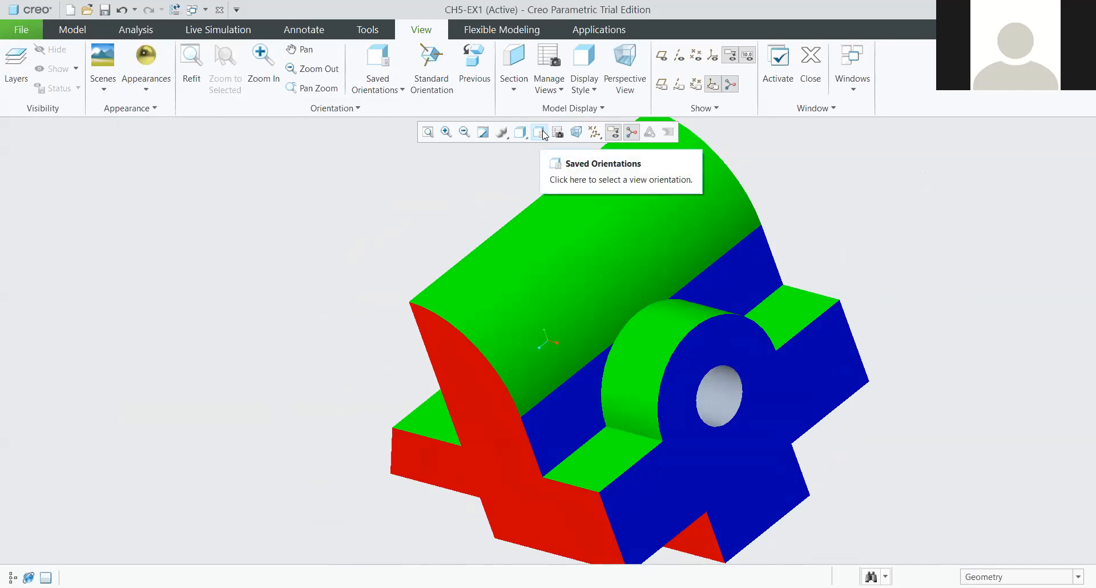
scroll(804, 368, down, 2)
scroll(673, 348, up, 2)
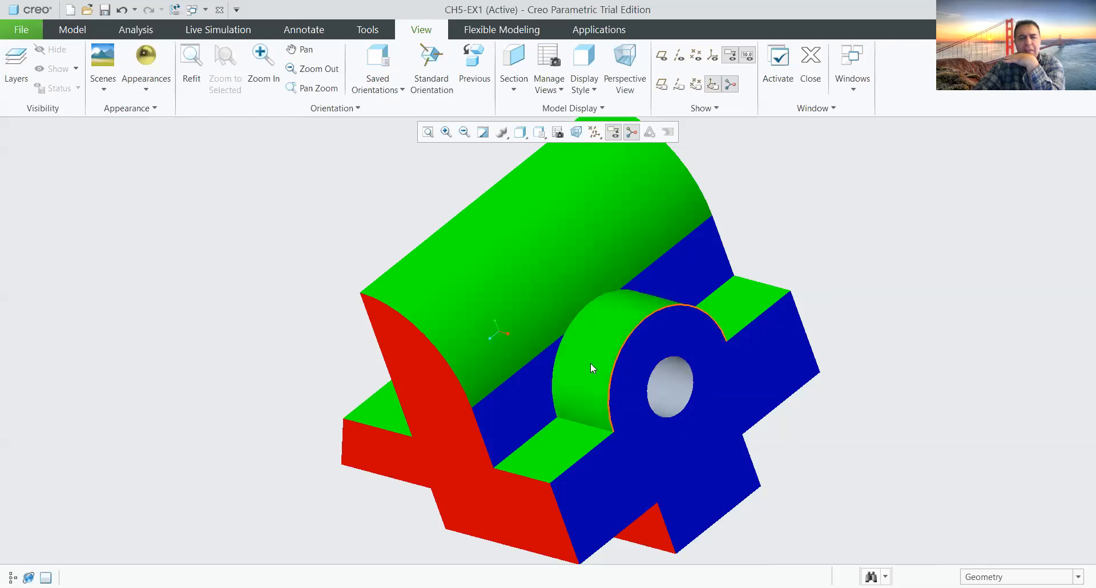
Step: Delete the extrude feature that cuts the hole through the half-round boss
click(12, 577)
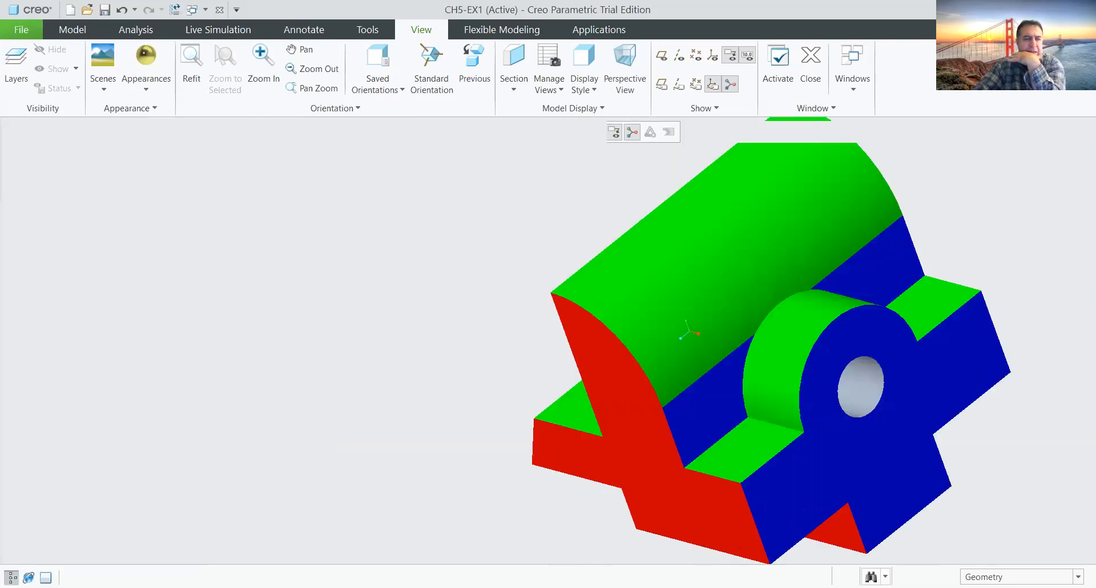
click(50, 310)
right_click(49, 309)
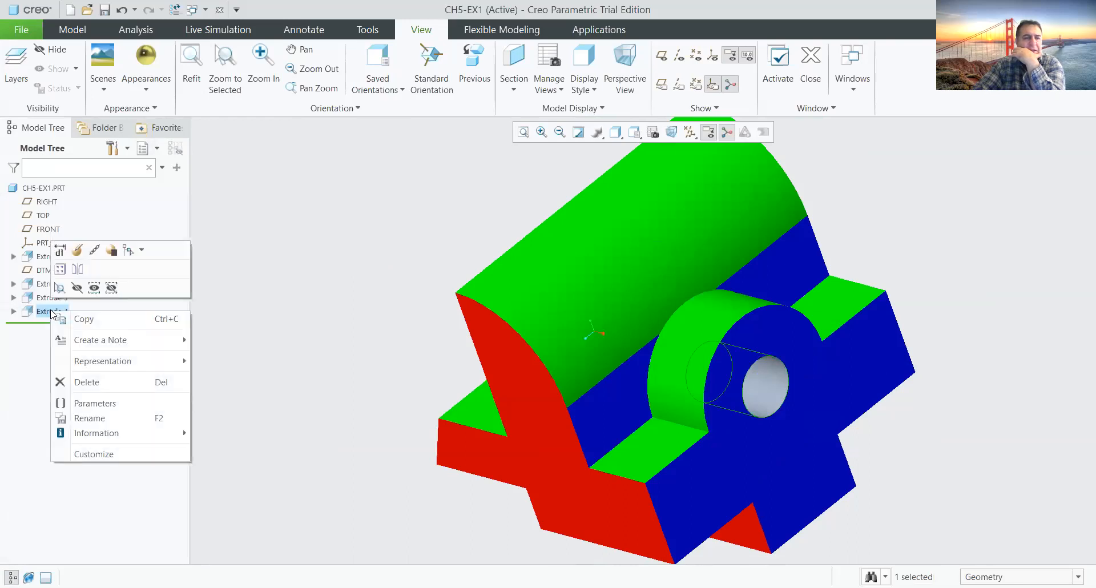
click(84, 382)
click(515, 317)
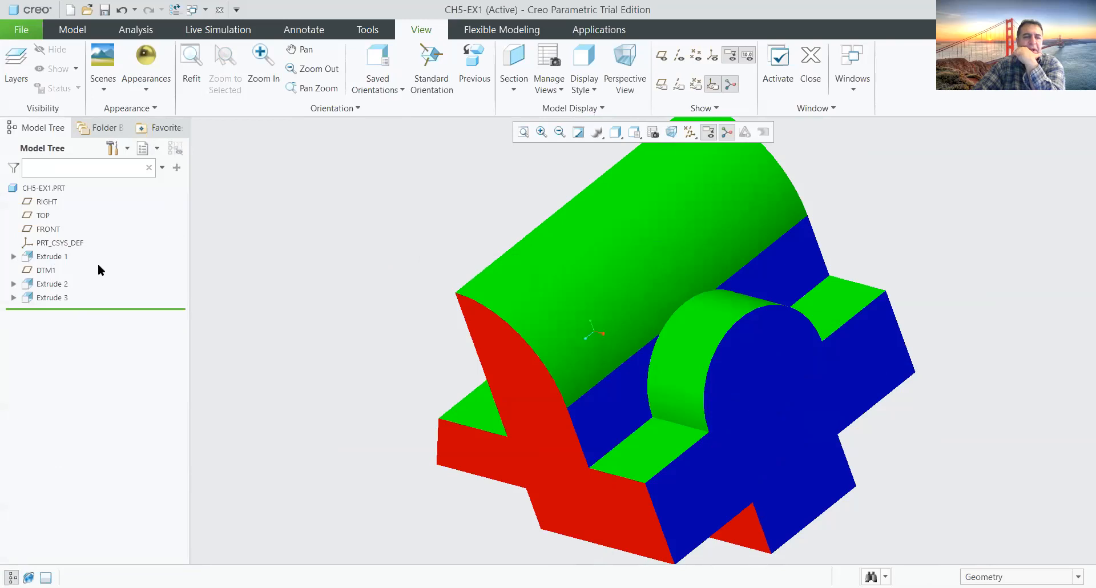
Step: Redefine the half-round boss extrusion, open its section sketch and set the display style to No Hidden
click(49, 296)
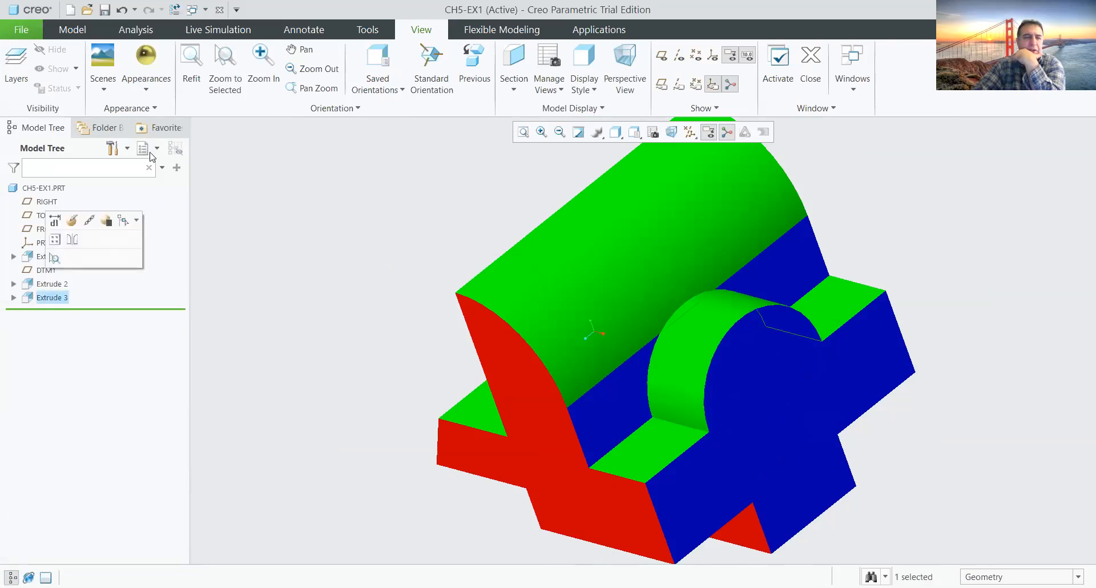
click(70, 221)
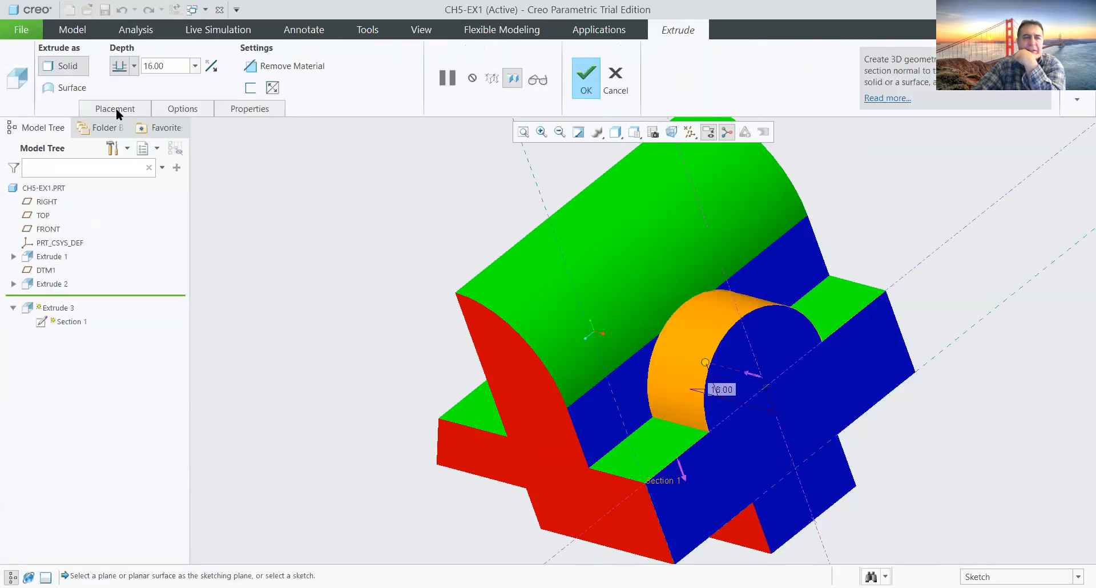
click(116, 108)
click(222, 157)
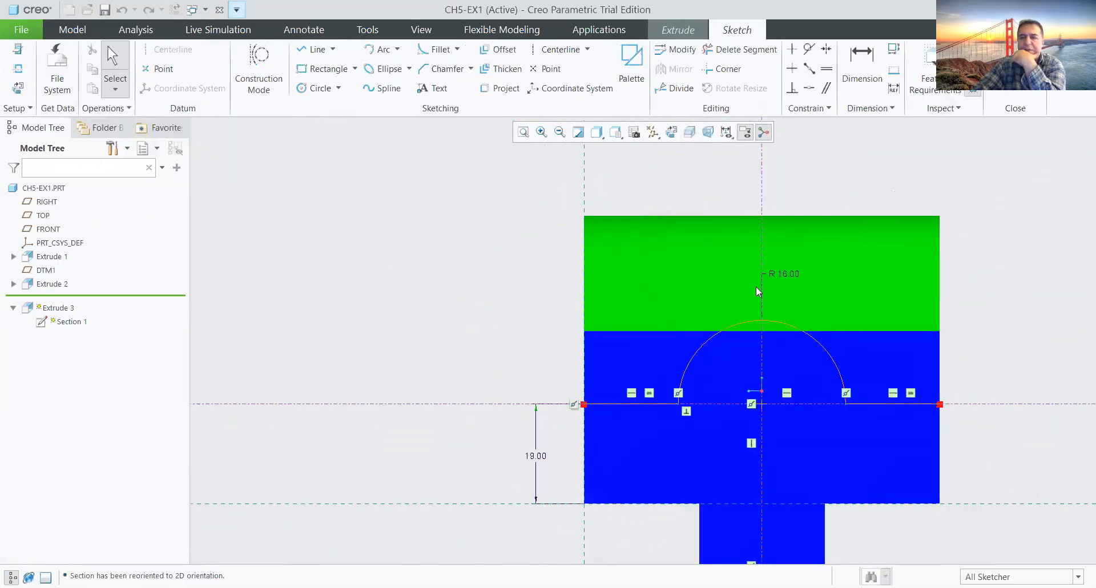
click(596, 134)
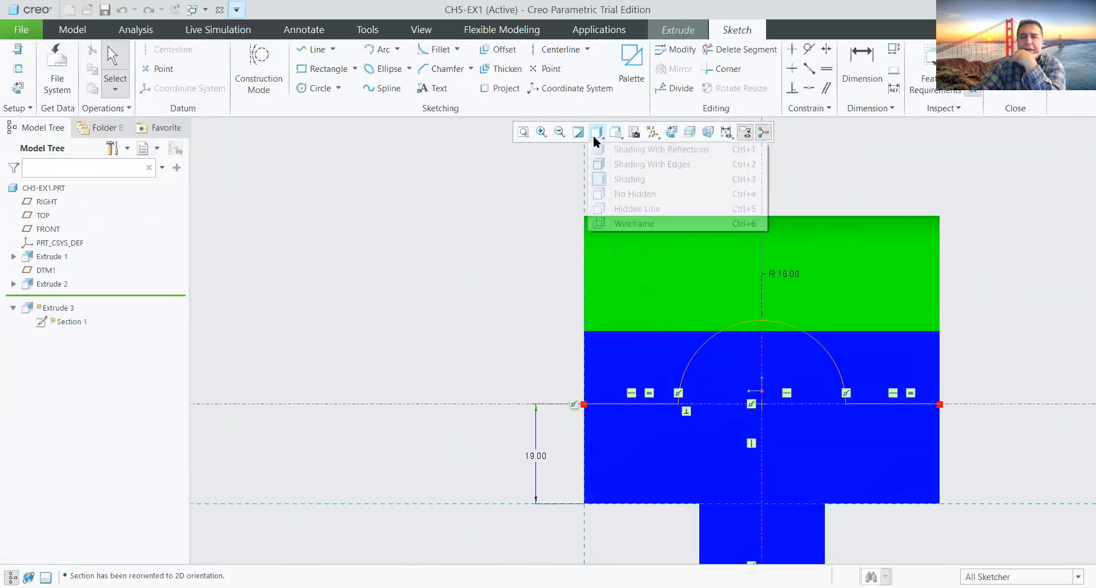
click(632, 194)
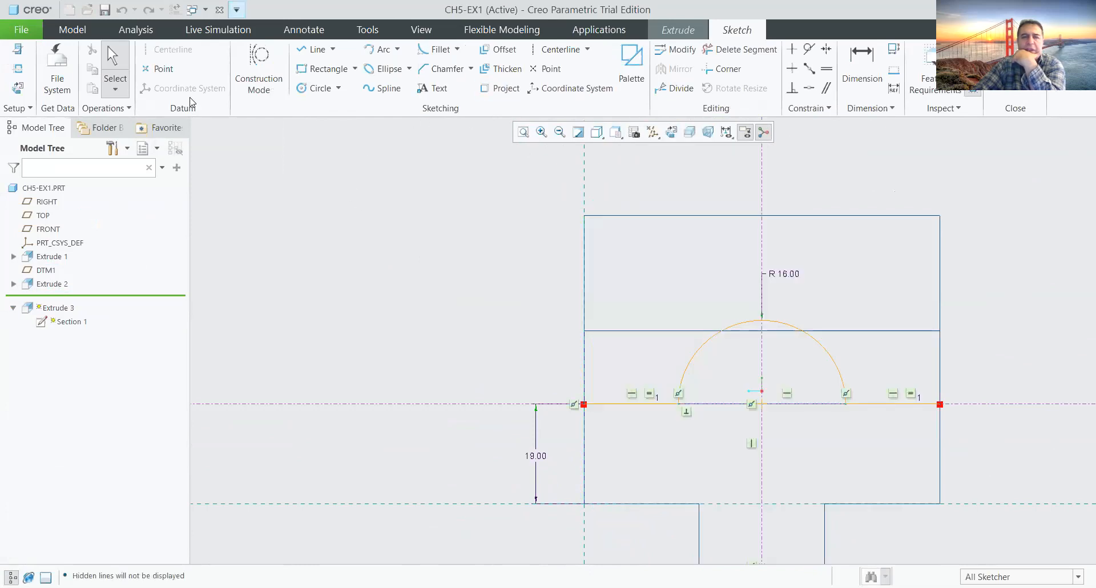
Step: Sketch a circle at the centre of the R16 arc and set its diameter to 12
click(316, 88)
click(761, 404)
click(785, 414)
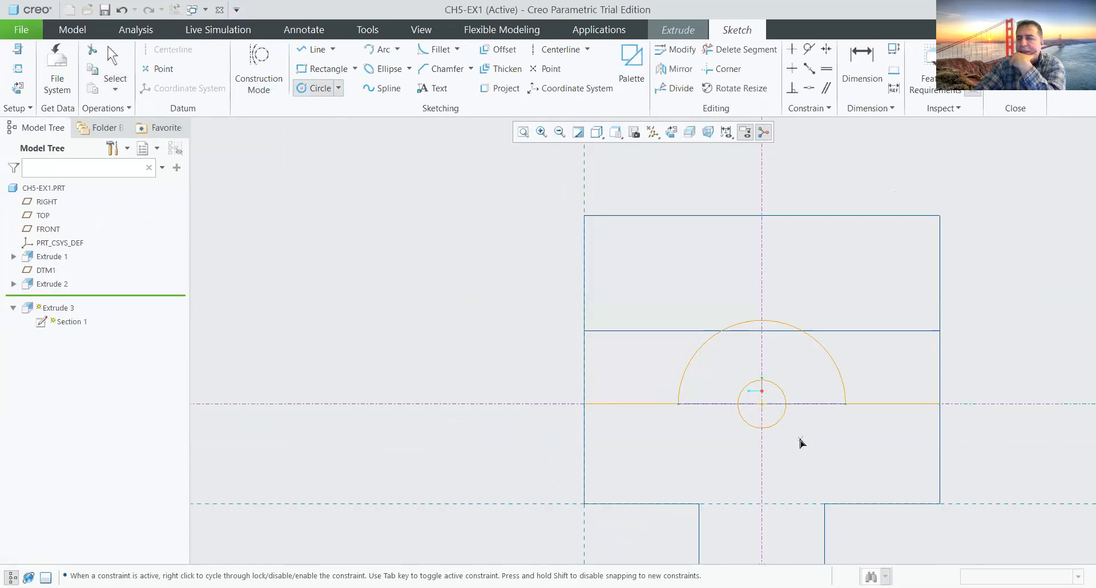
middle_click(801, 441)
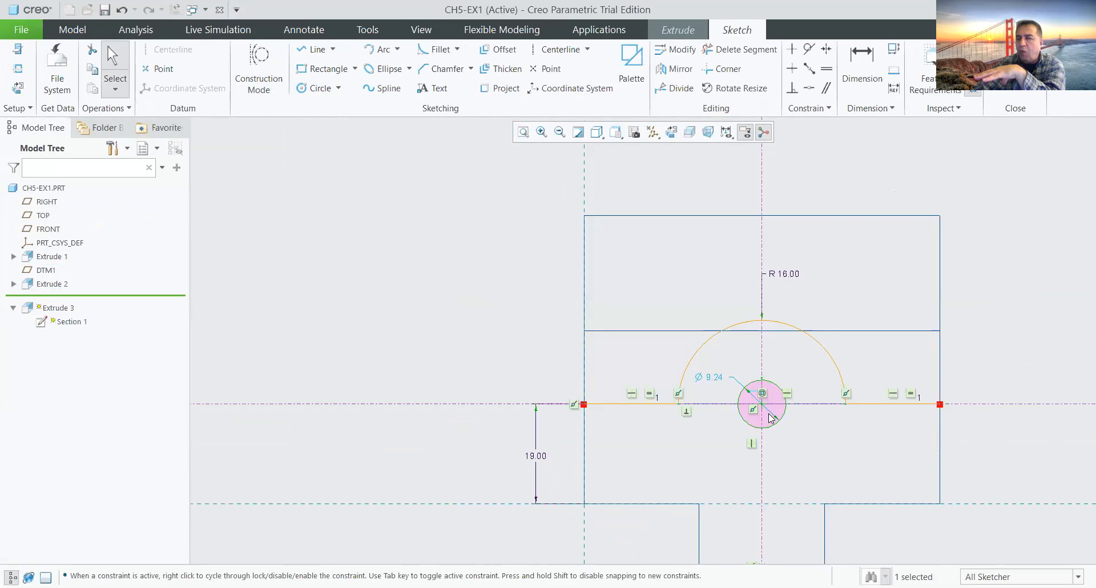
double_click(713, 377)
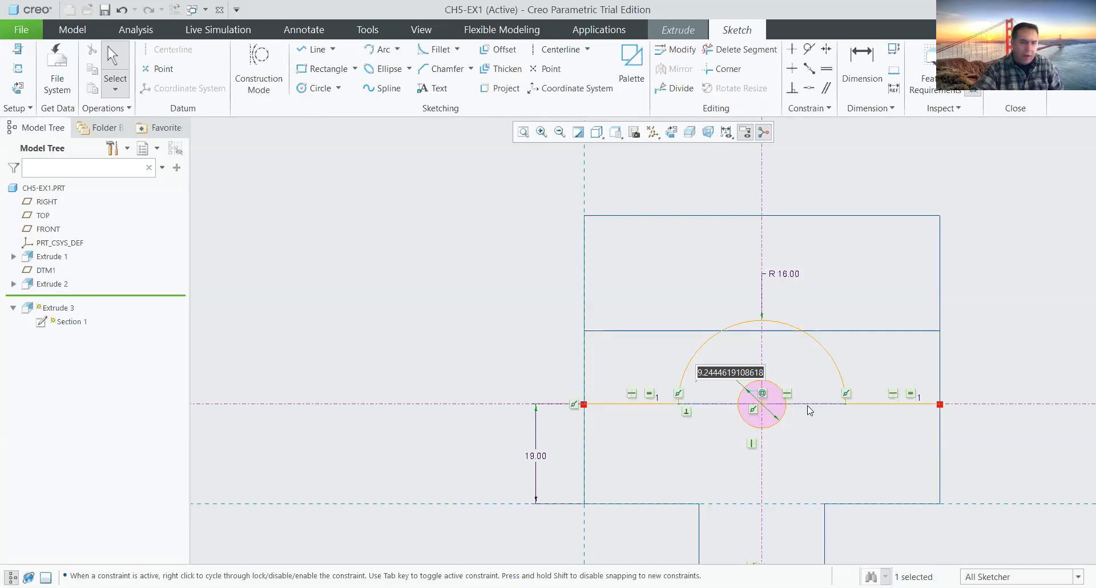
text(12)
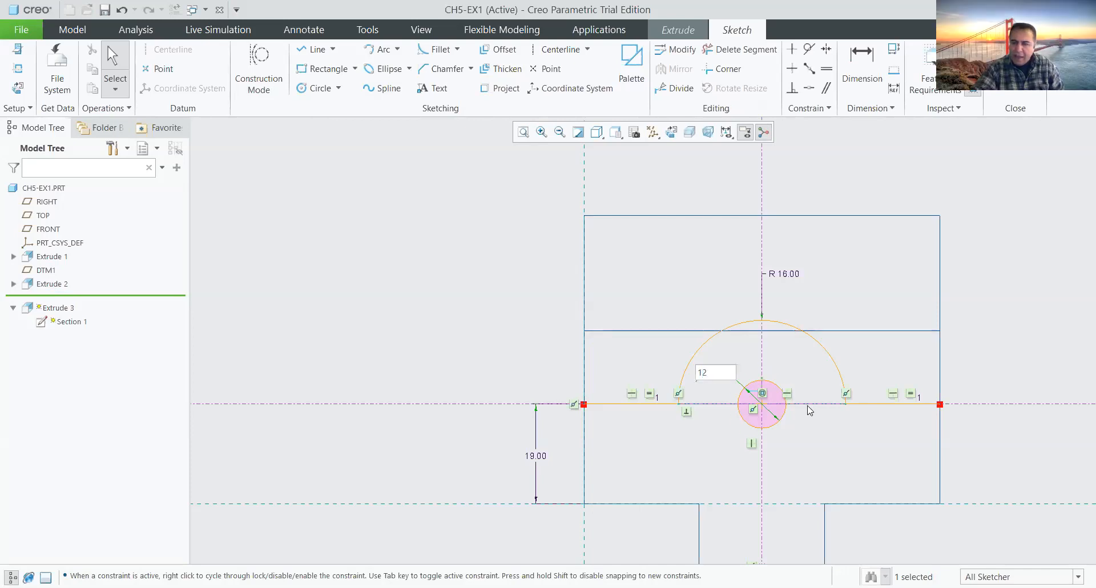
key(Return)
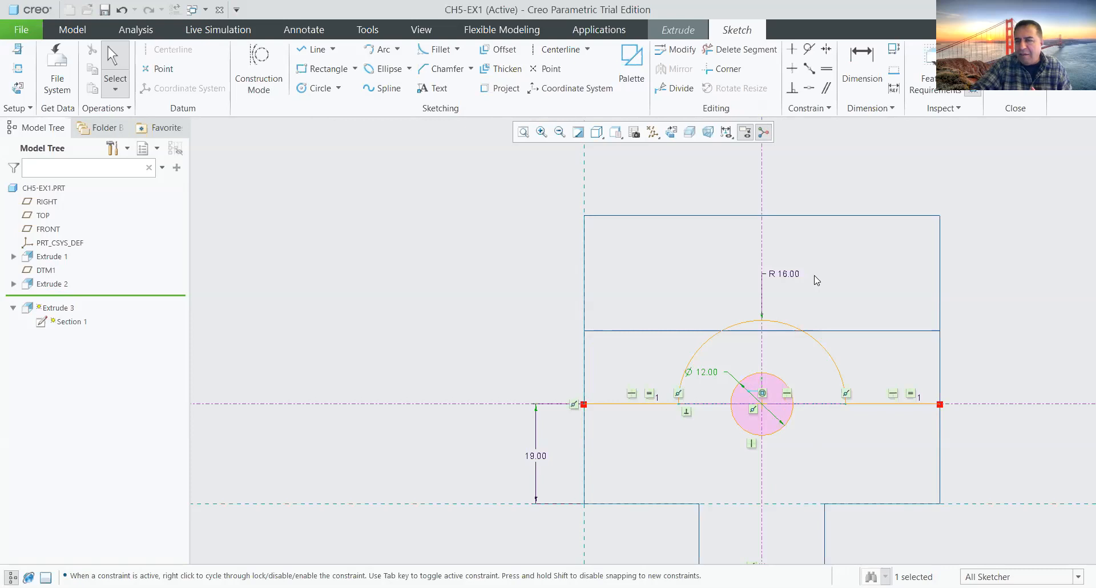
Step: Reposition the arc's radius and the circle's diameter dimensions clear of the profile and try to finish the sketch
drag(808, 278, 844, 283)
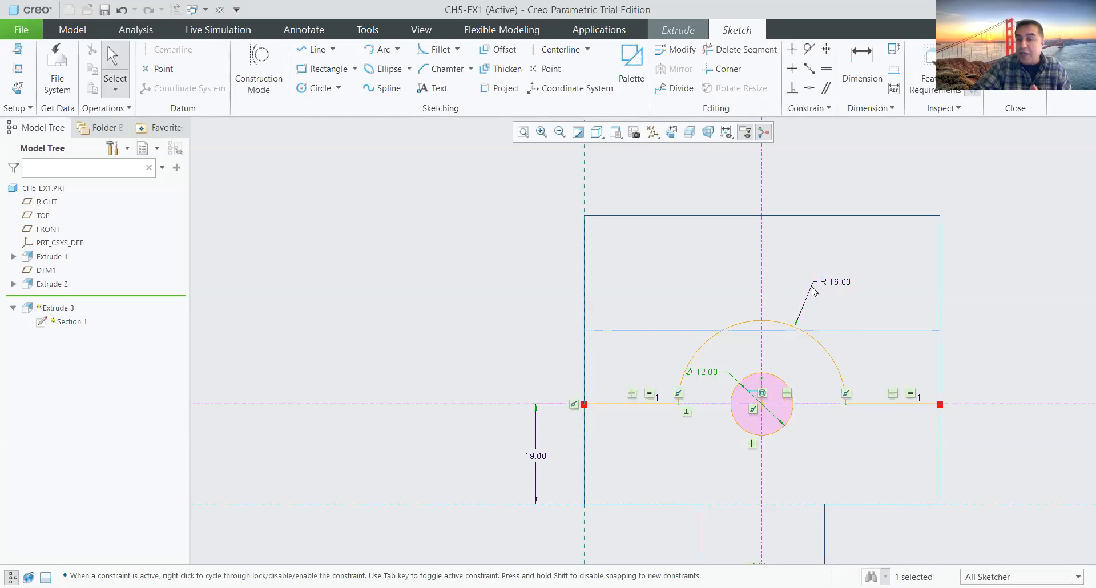
drag(710, 375, 707, 295)
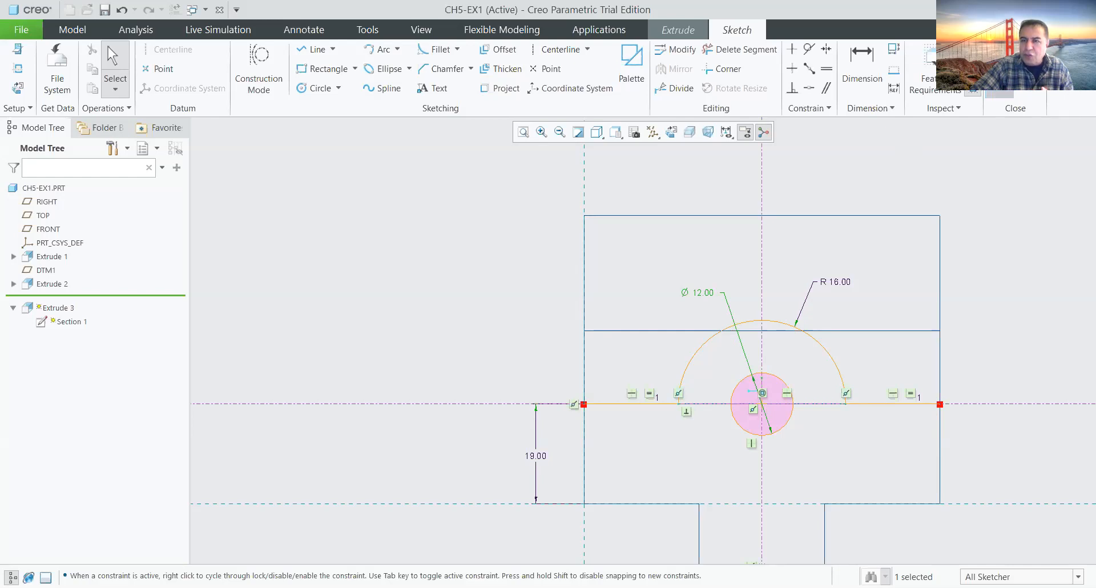
click(999, 71)
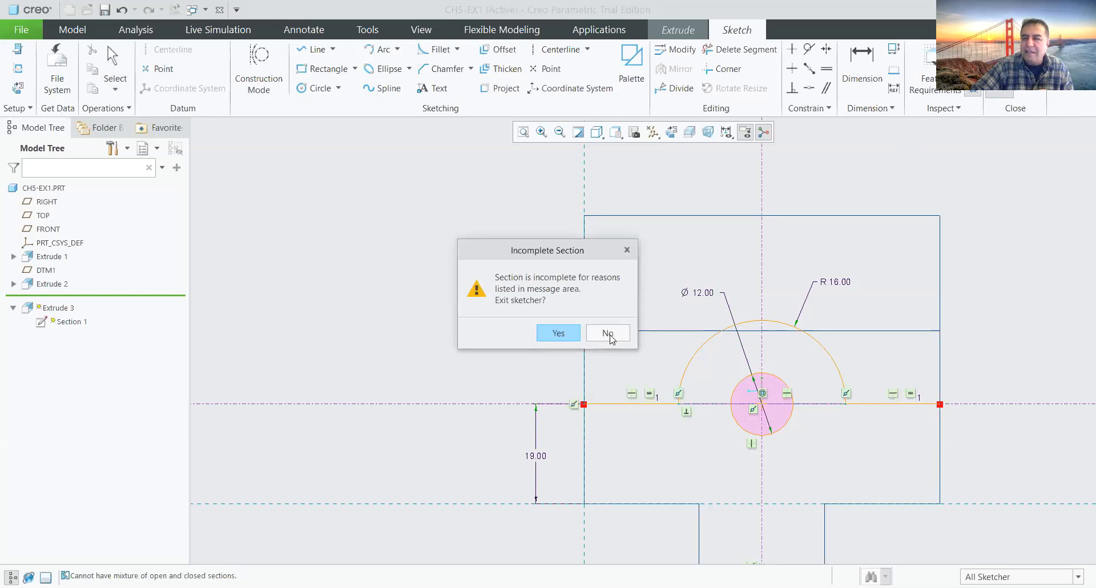
click(608, 334)
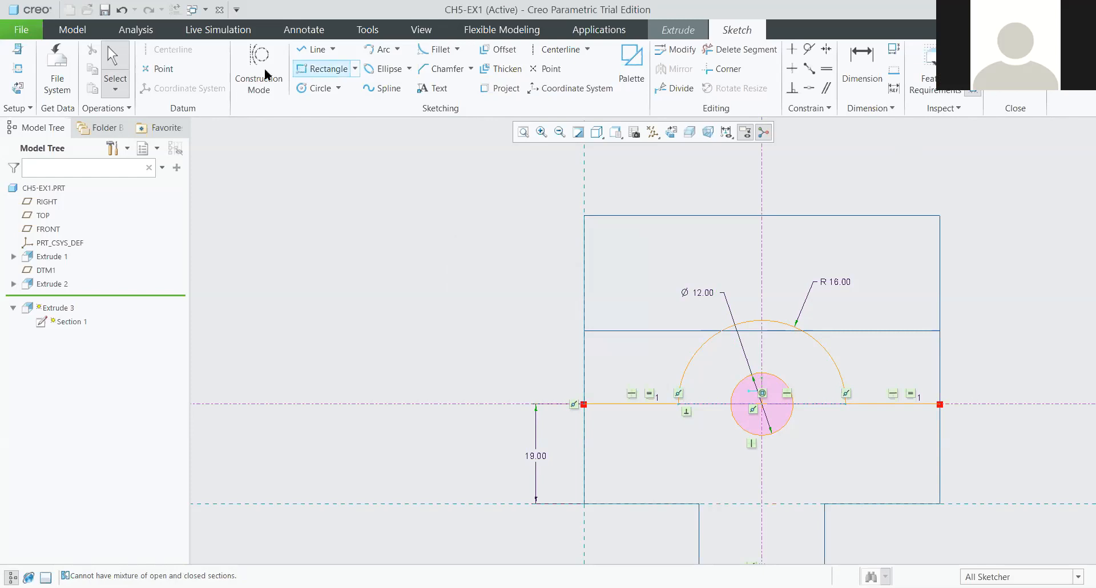
Step: Undo the circle and dimension moves in the boss section, then close the sketch and the extrusion
click(124, 12)
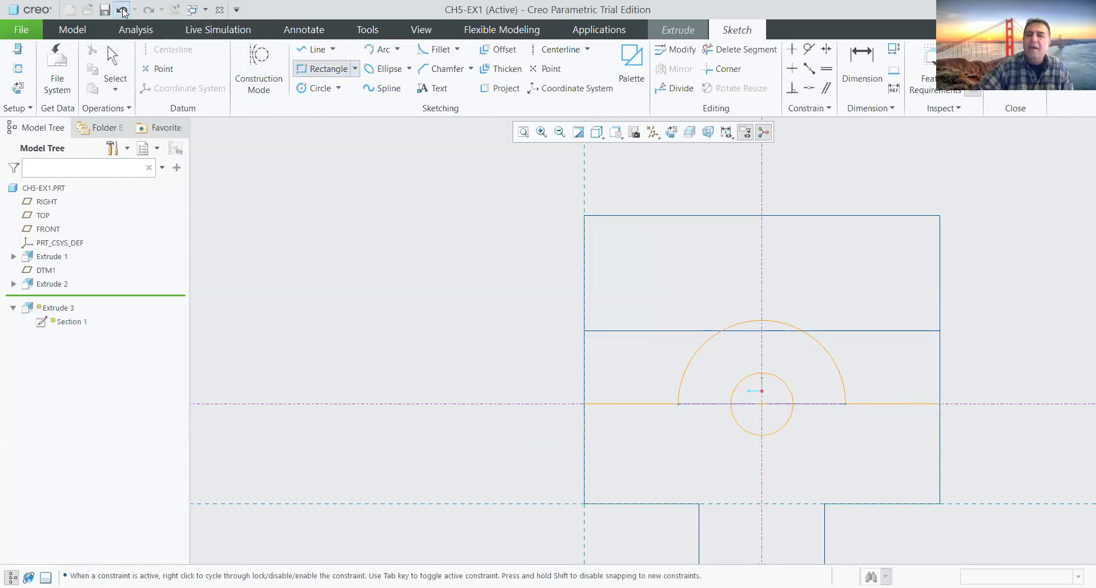
click(122, 10)
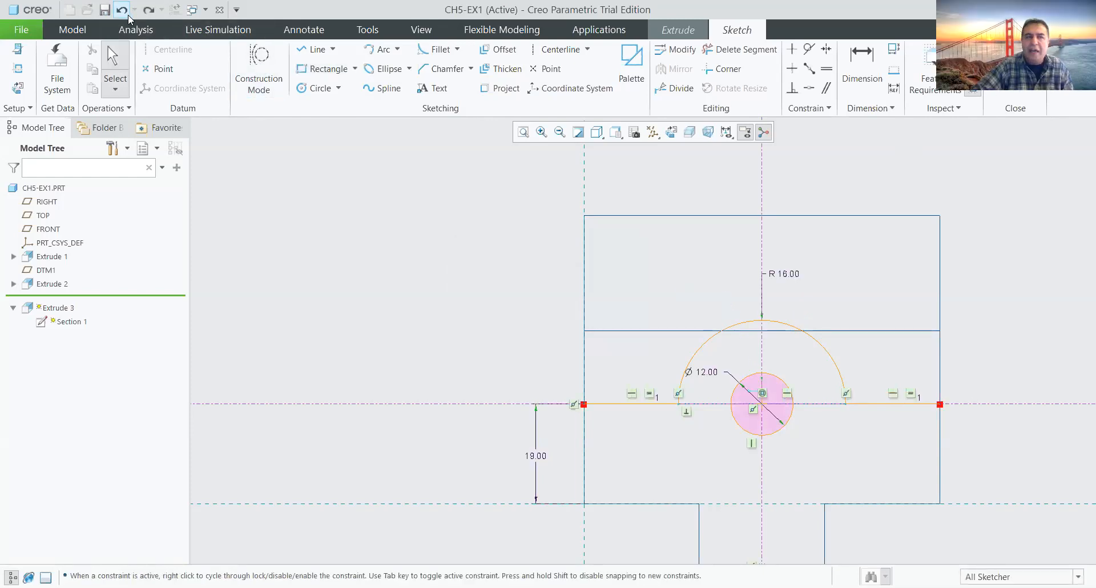
click(122, 10)
click(122, 10)
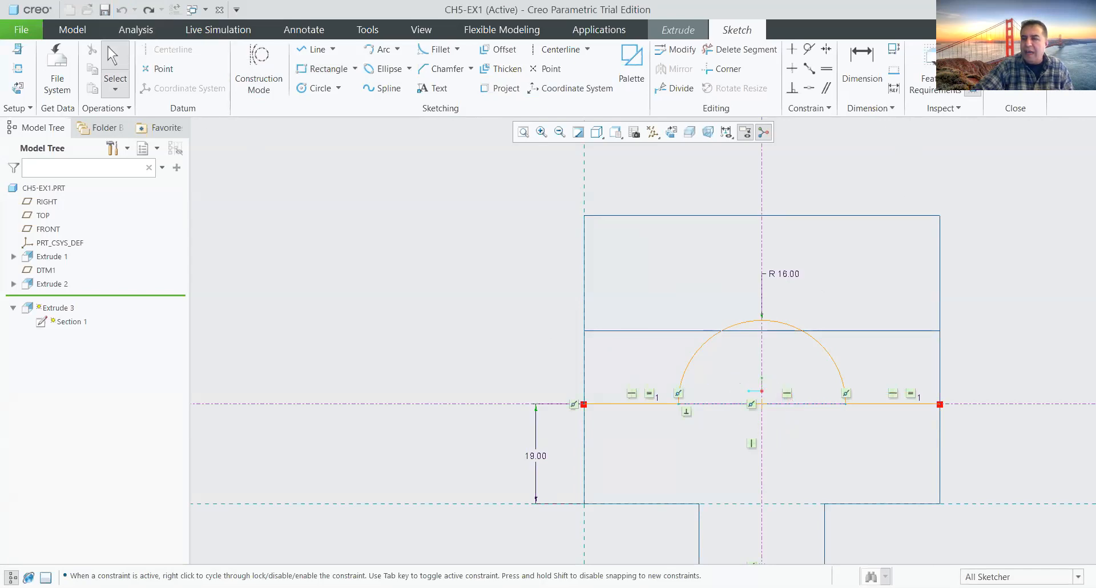
click(980, 91)
click(587, 84)
Step: Return the model to the standard orientation and display it as Shading With Edges
key(ctrl+d)
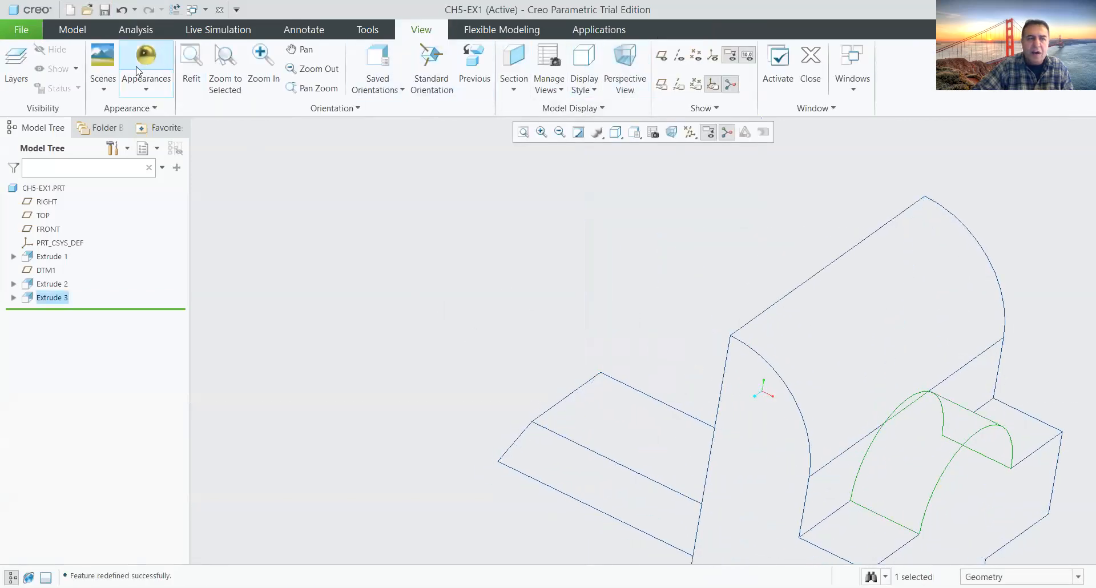
click(615, 132)
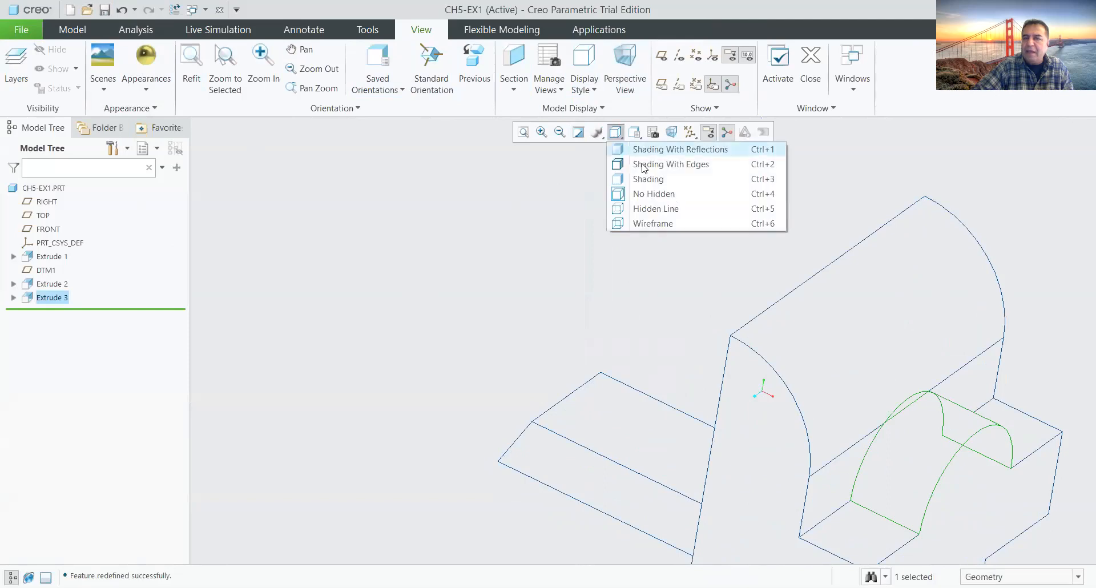
click(649, 166)
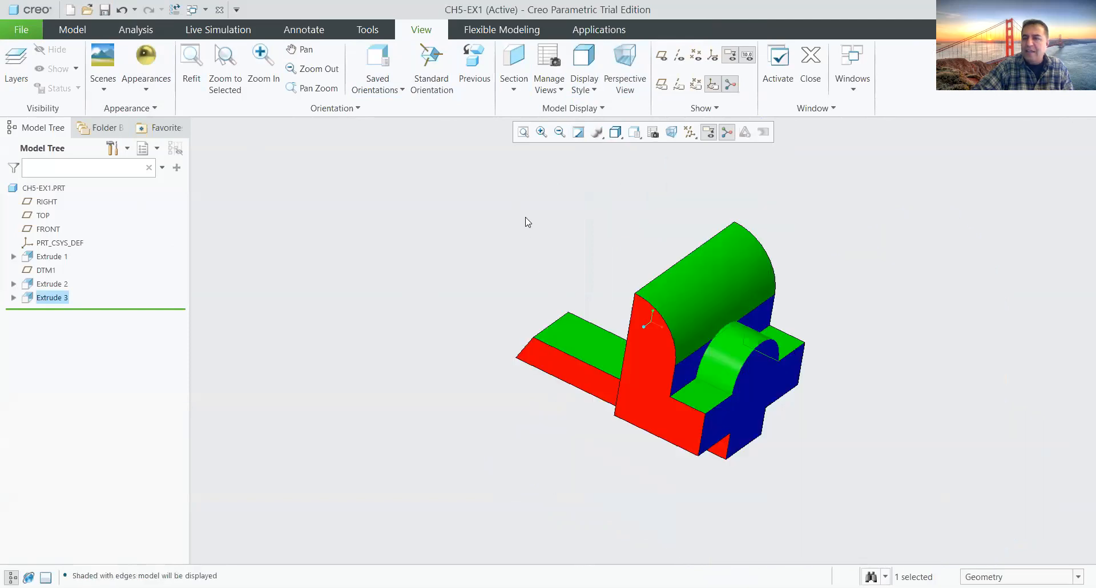
scroll(736, 394, up, 4)
middle_drag(748, 399, 714, 381)
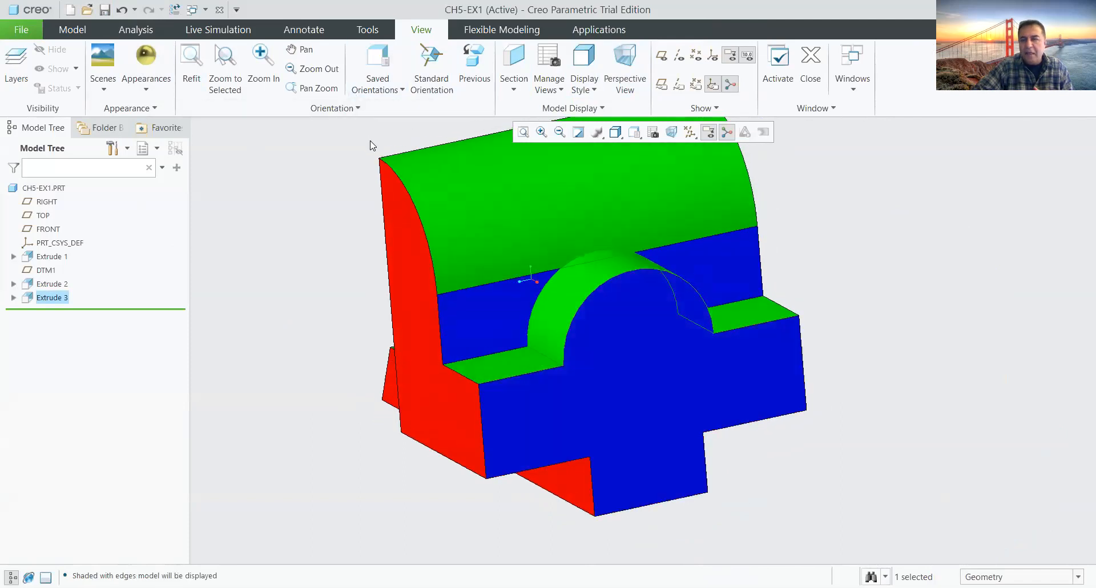
Step: Turn on the axis display in the datum display filters
click(690, 132)
click(718, 164)
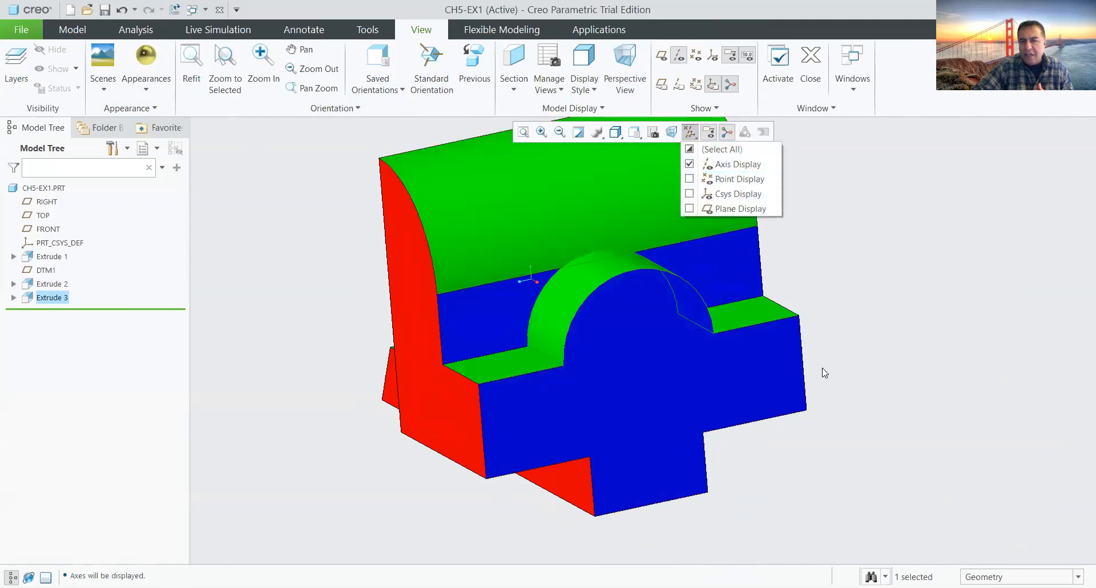
click(836, 344)
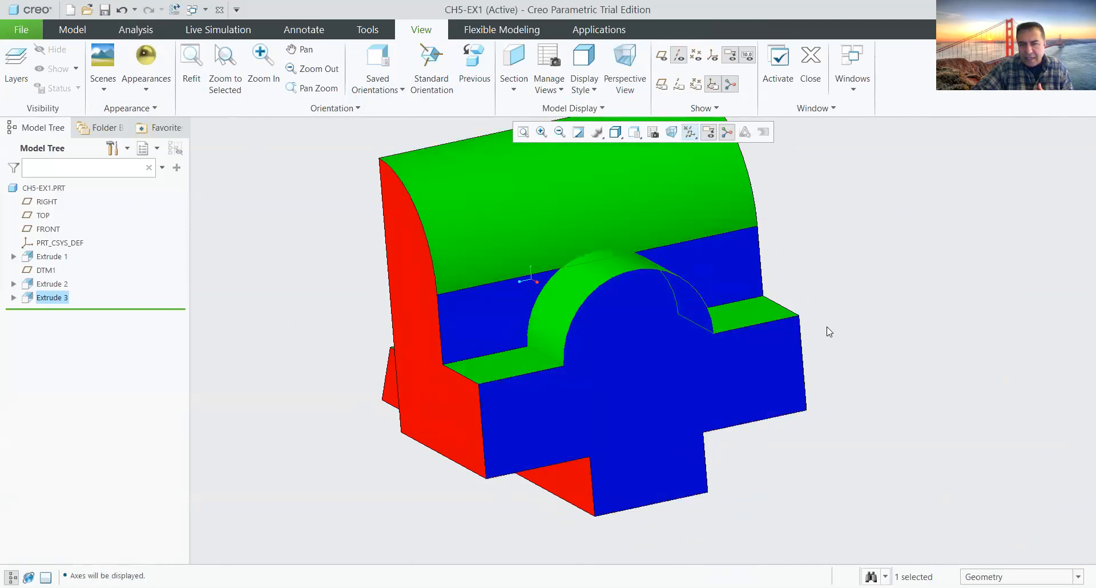
Step: Examine the half-round boss from several angles for a displayed centre axis
middle_drag(826, 328, 776, 350)
scroll(584, 406, down, 5)
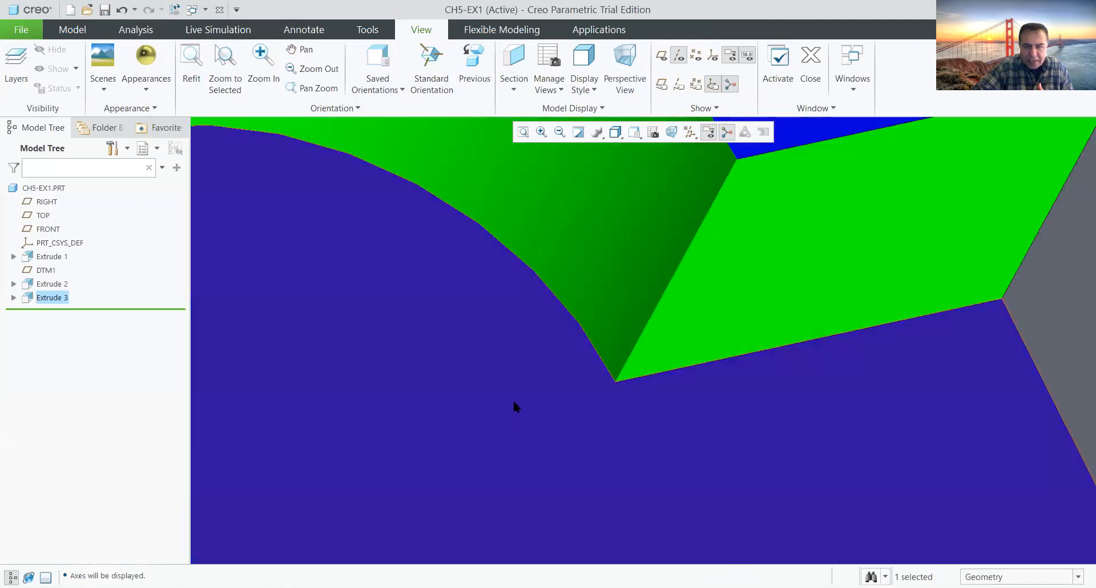
scroll(513, 400, up, 3)
click(689, 132)
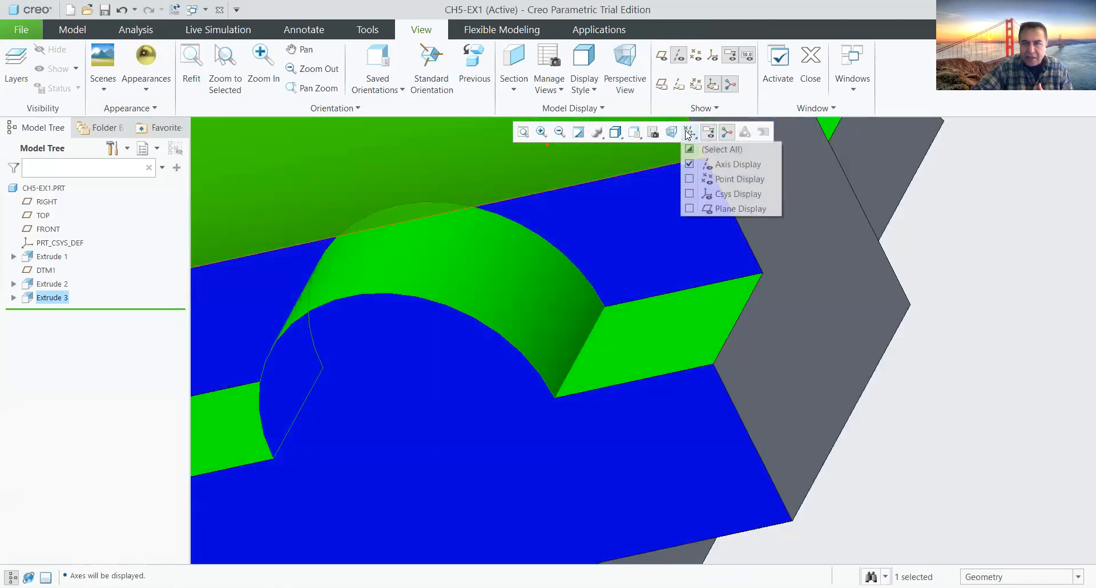
scroll(717, 339, up, 4)
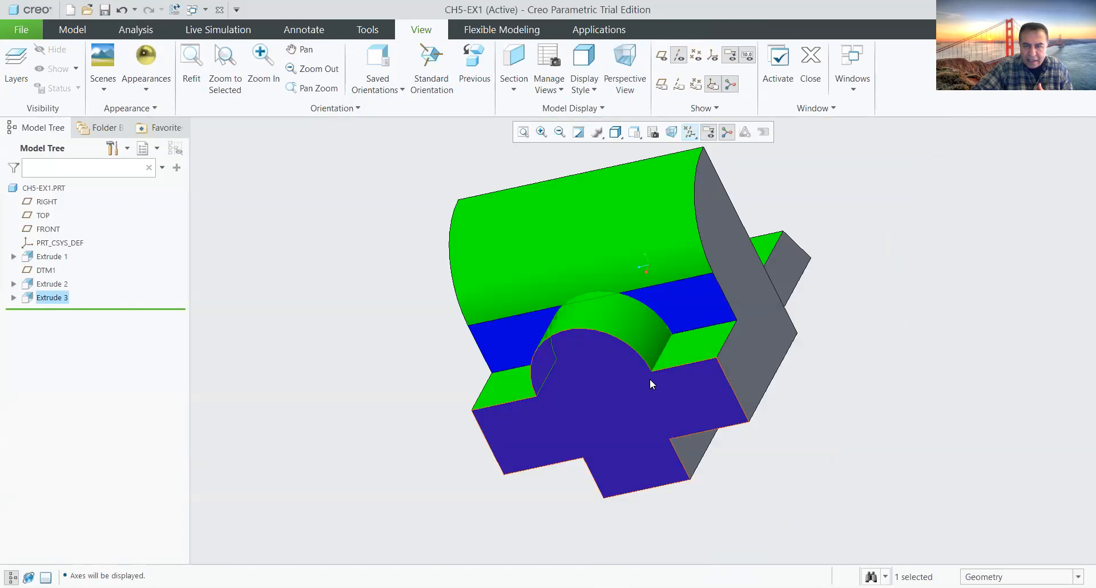
scroll(649, 378, down, 4)
middle_drag(569, 401, 602, 392)
scroll(570, 397, up, 5)
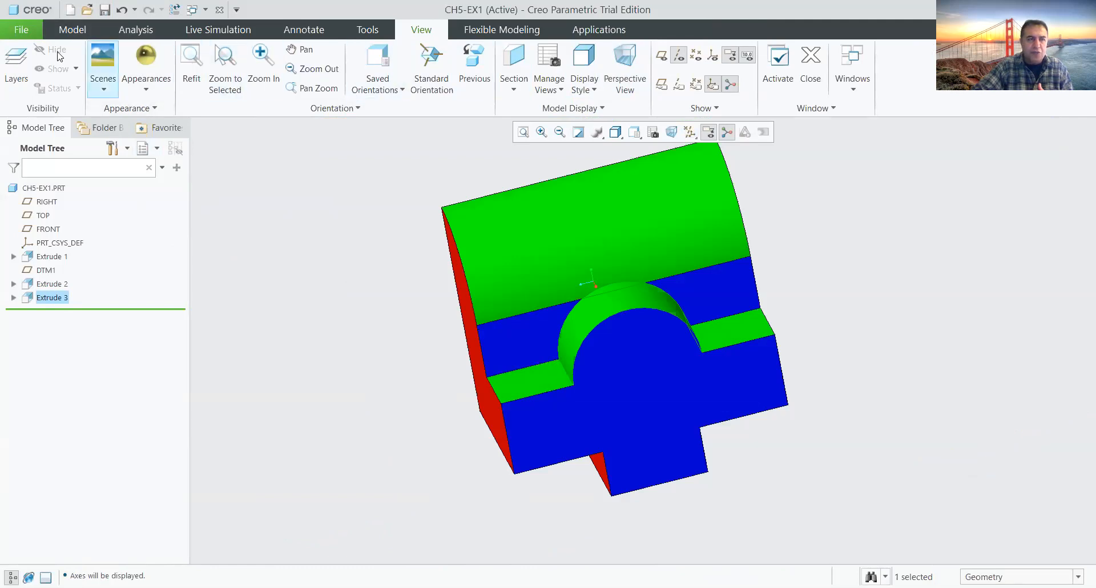
Step: Start an Extrude sketch on the half-round boss's front face, orient it parallel to the screen, and display the model as No Hidden
click(72, 29)
click(391, 80)
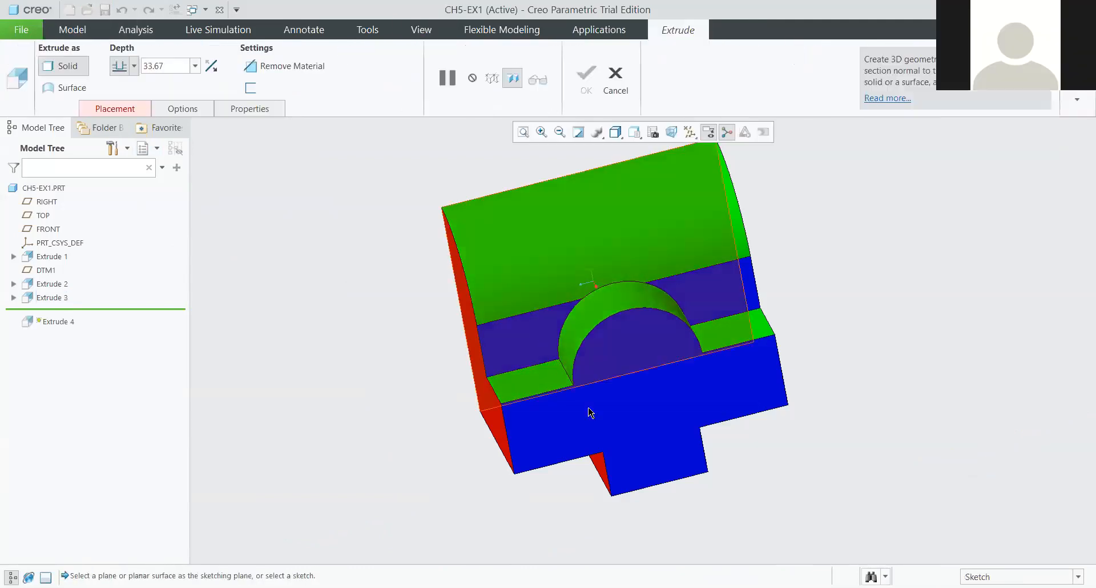
click(687, 153)
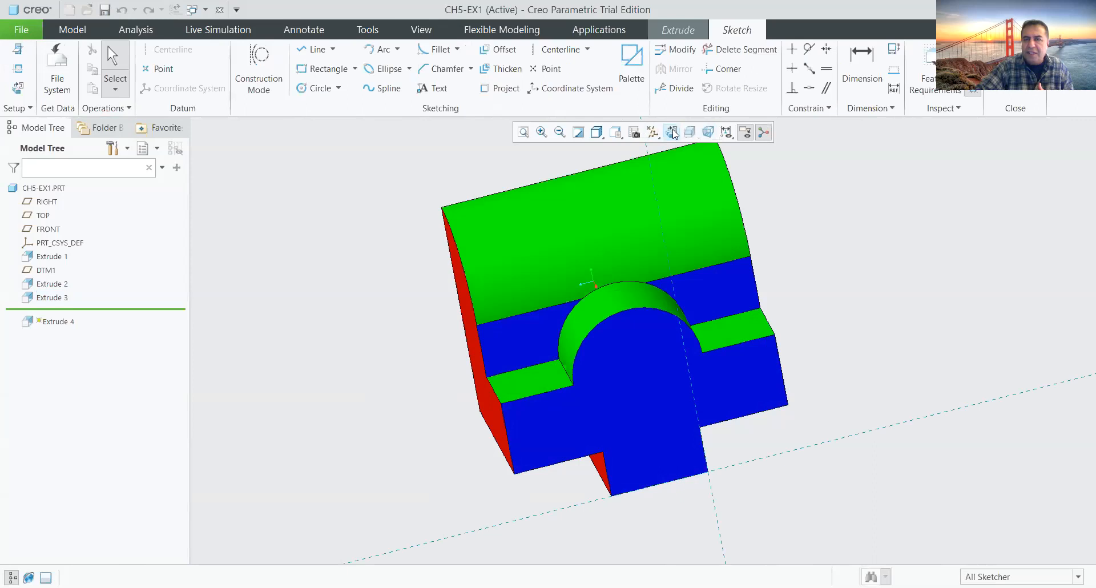
click(672, 132)
click(597, 131)
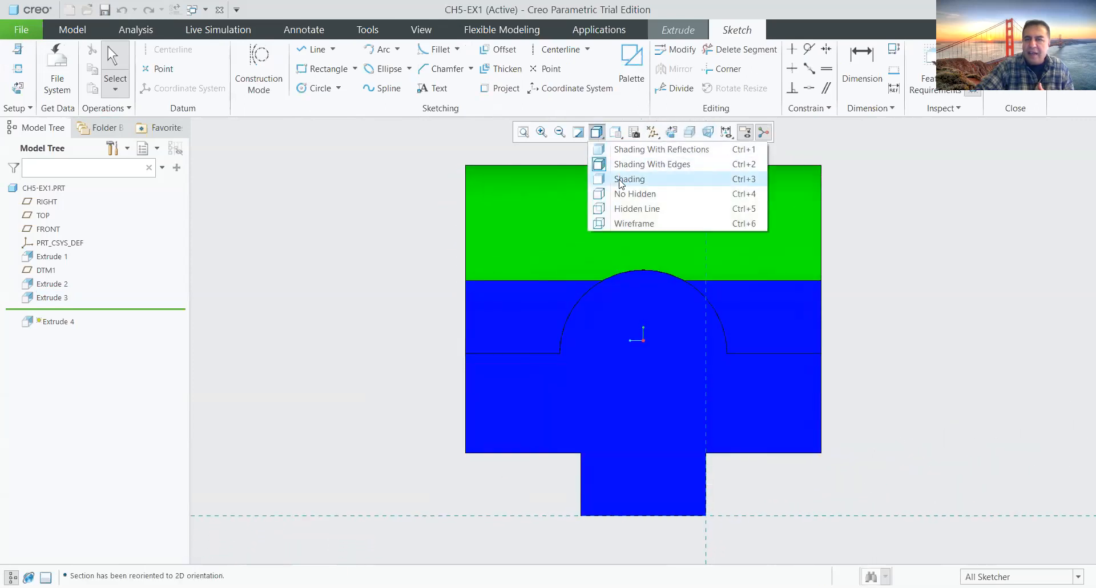
click(618, 194)
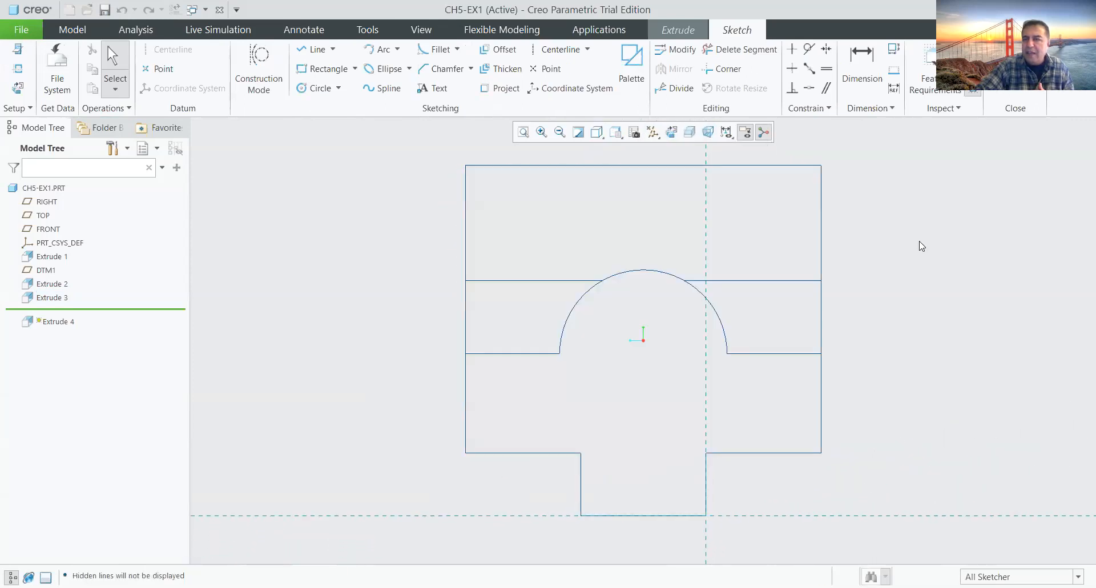
Step: Add the boss's arc as a sketch reference and solve the references
right_click(919, 242)
click(961, 292)
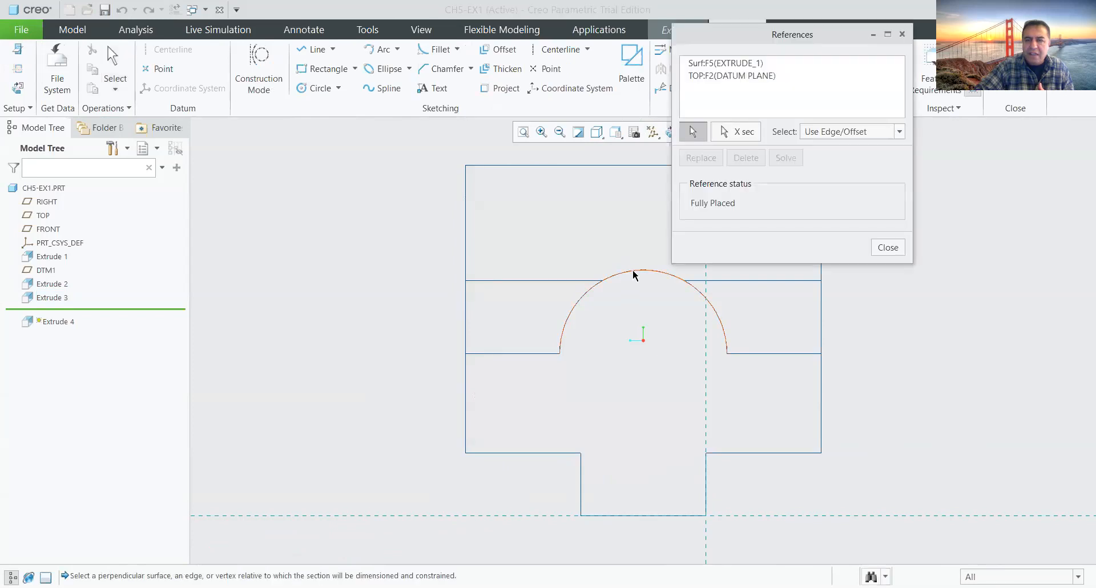
click(634, 272)
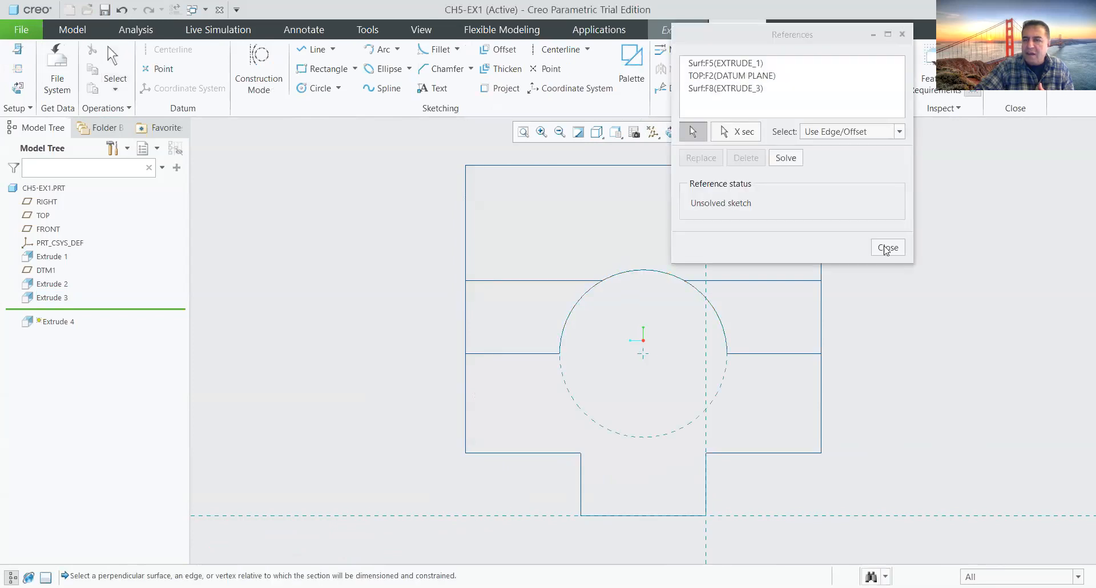
click(785, 158)
click(887, 247)
Step: Sketch a circle centred on the boss's arc centre and set its diameter to 12
click(313, 88)
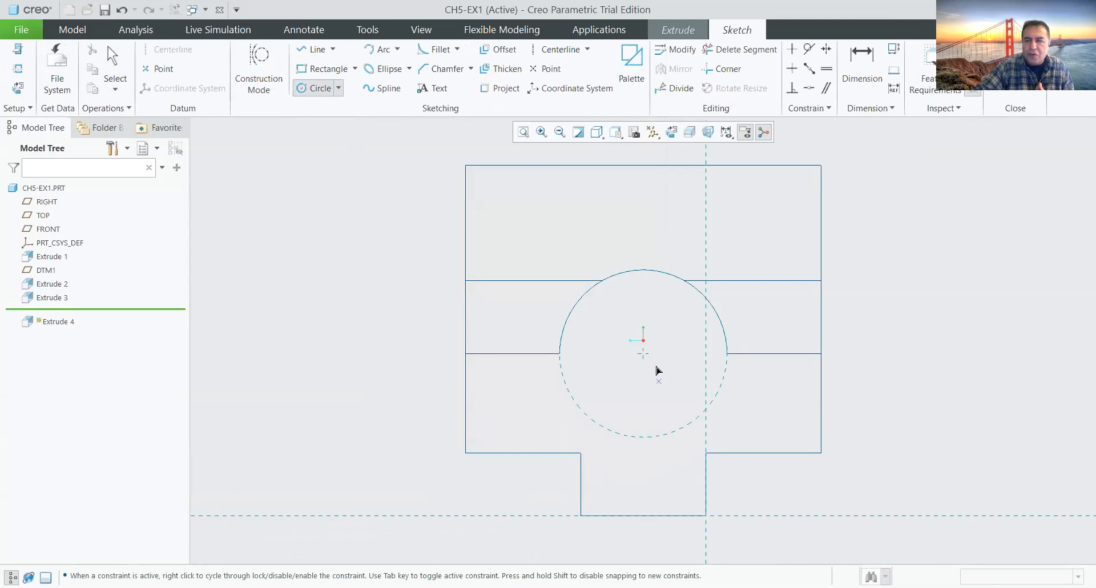
click(643, 354)
click(677, 382)
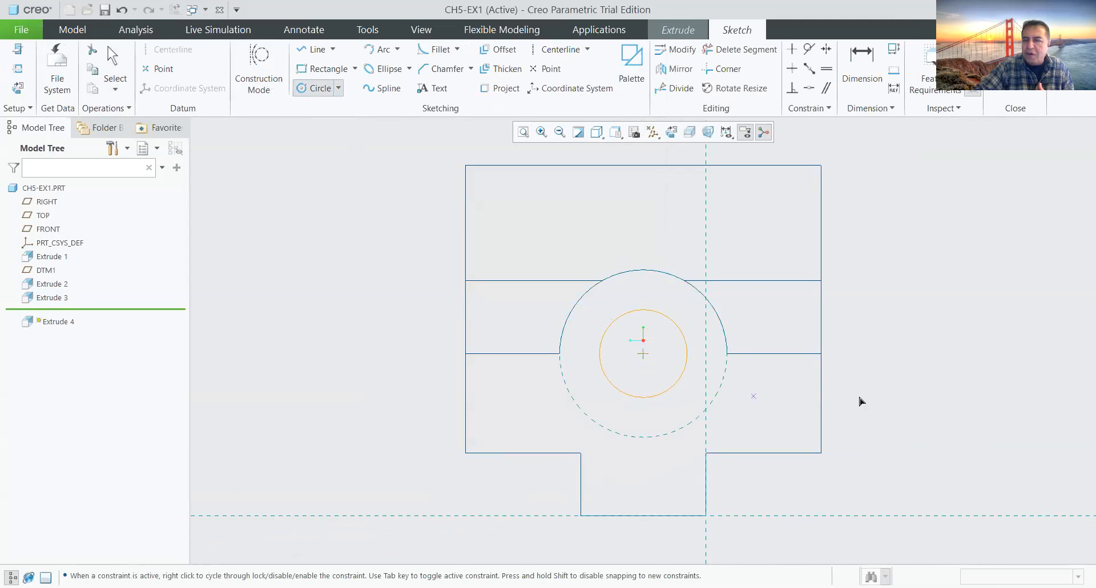
middle_click(859, 398)
click(576, 311)
double_click(574, 310)
text(12)
key(Return)
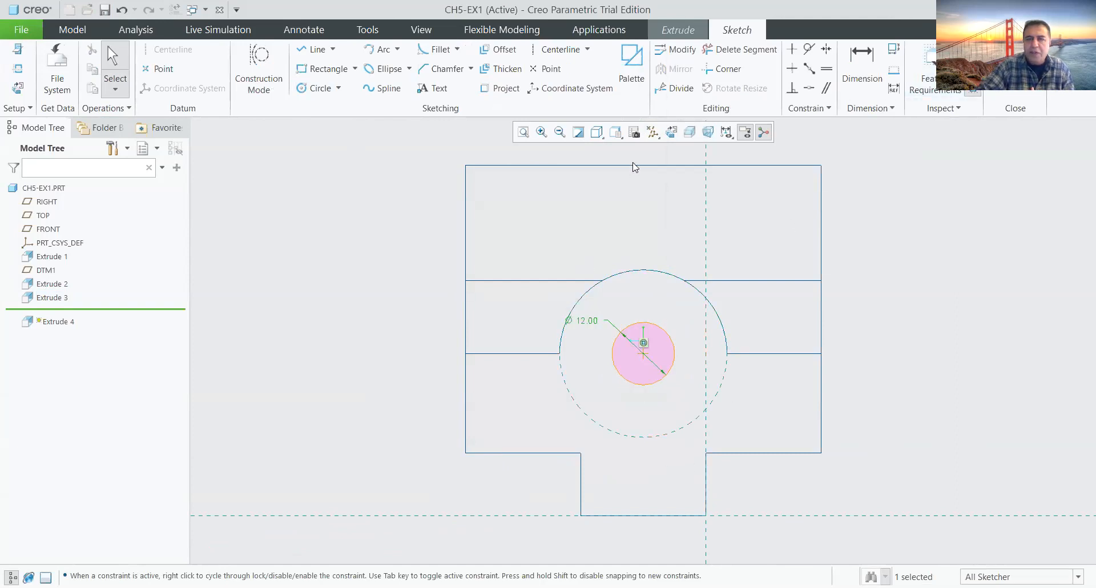
Step: Display the model as Shading, finish the sketch, and cut the circle into the boss to a depth of 16
click(597, 132)
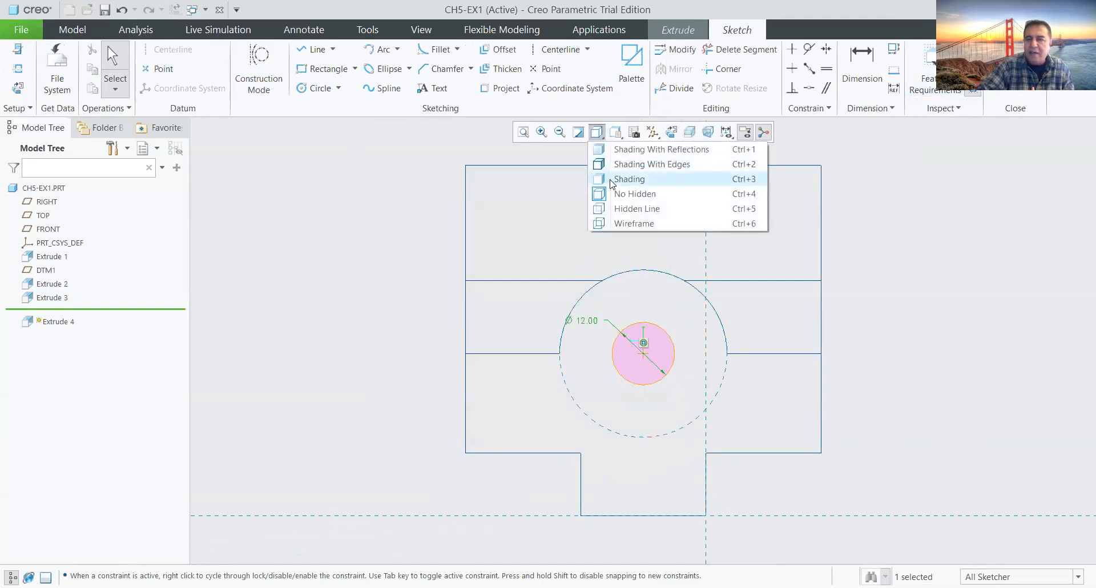
click(611, 179)
middle_drag(900, 400, 956, 399)
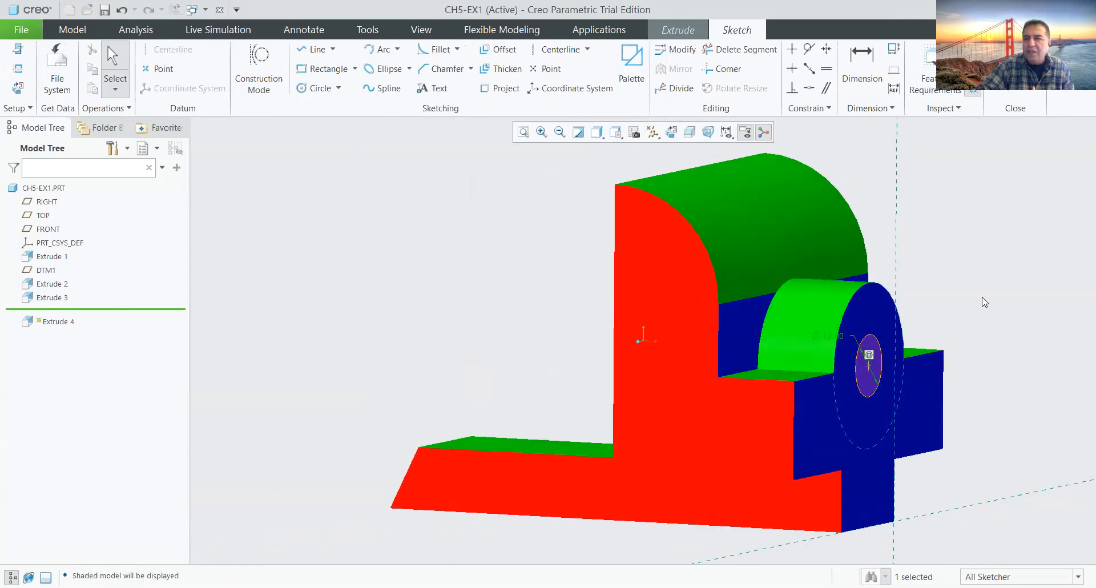
click(991, 83)
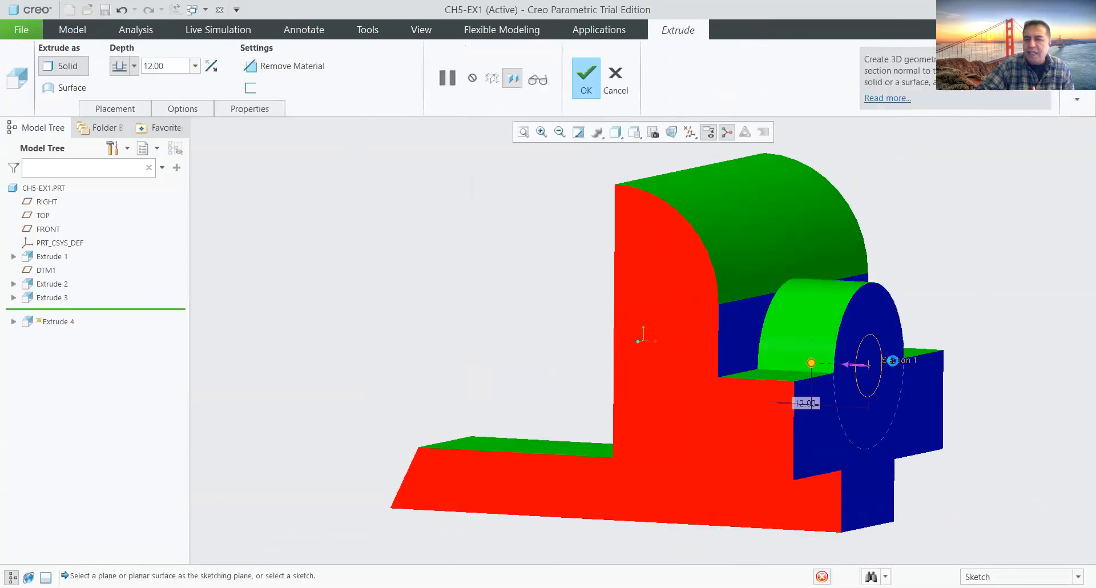
double_click(168, 64)
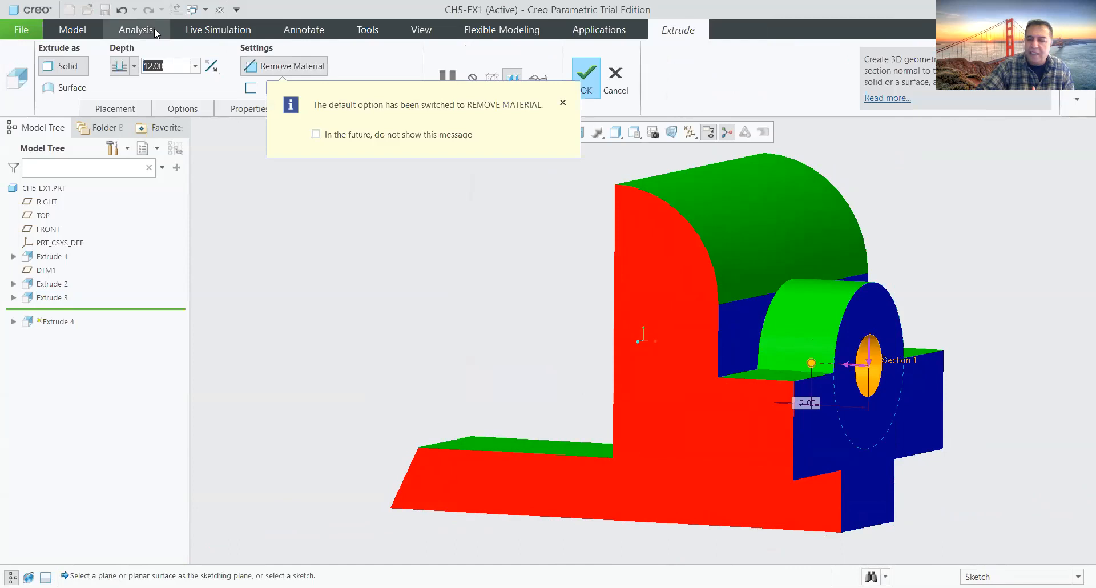
text(16)
key(Return)
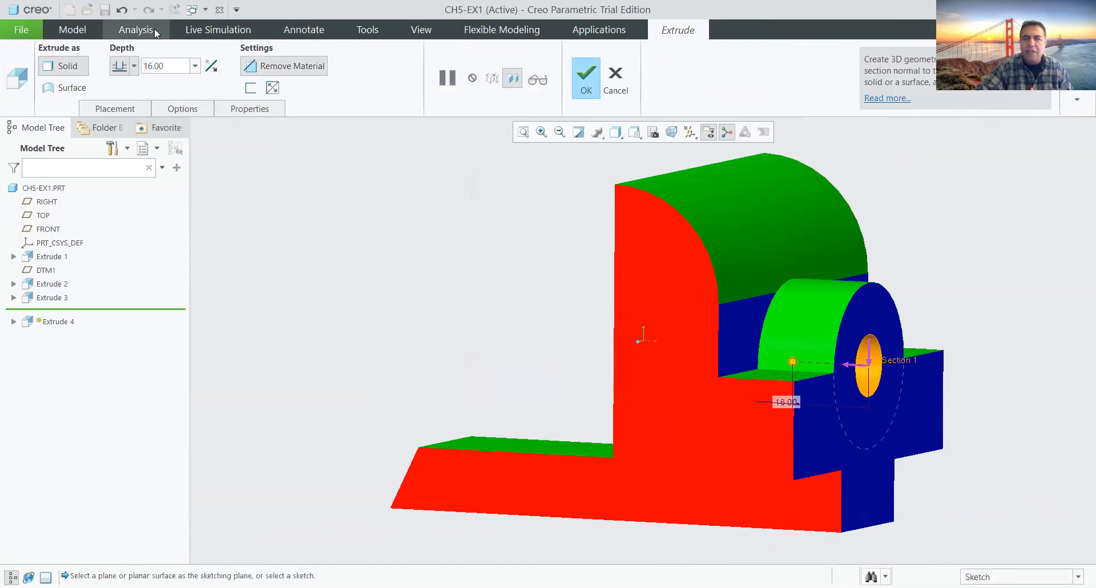
click(585, 80)
Step: Start a new file of the Drawing type
middle_drag(479, 303, 235, 132)
scroll(265, 296, down, 3)
scroll(508, 283, down, 3)
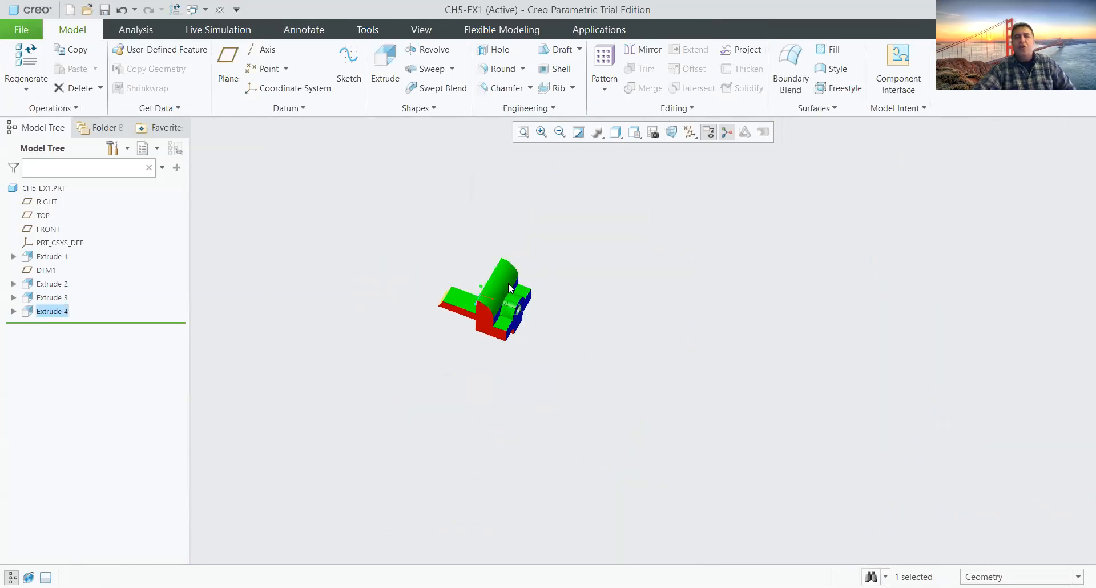
scroll(447, 290, up, 5)
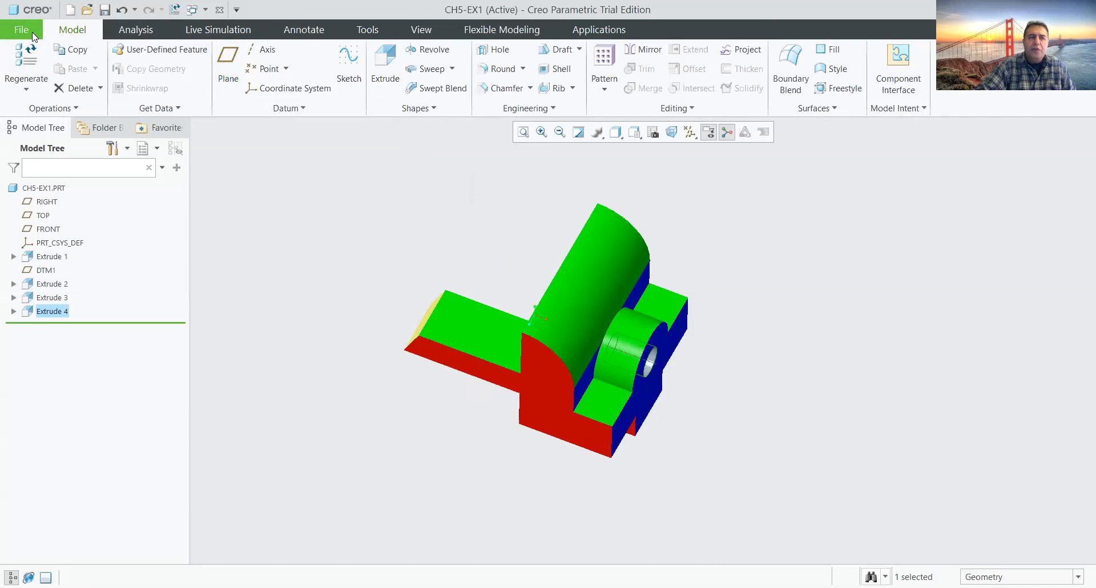
click(69, 10)
click(465, 274)
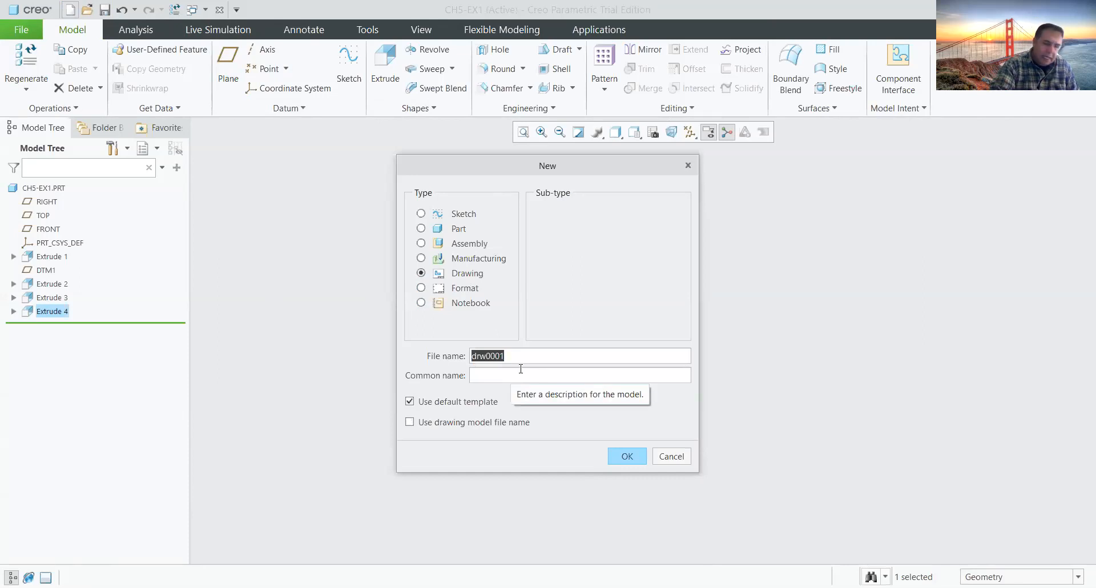
Step: Create a drawing named ch5-Ex1 of the ch5-ex1.prt model, using the Empty with format option and an A-size format file
text(c)
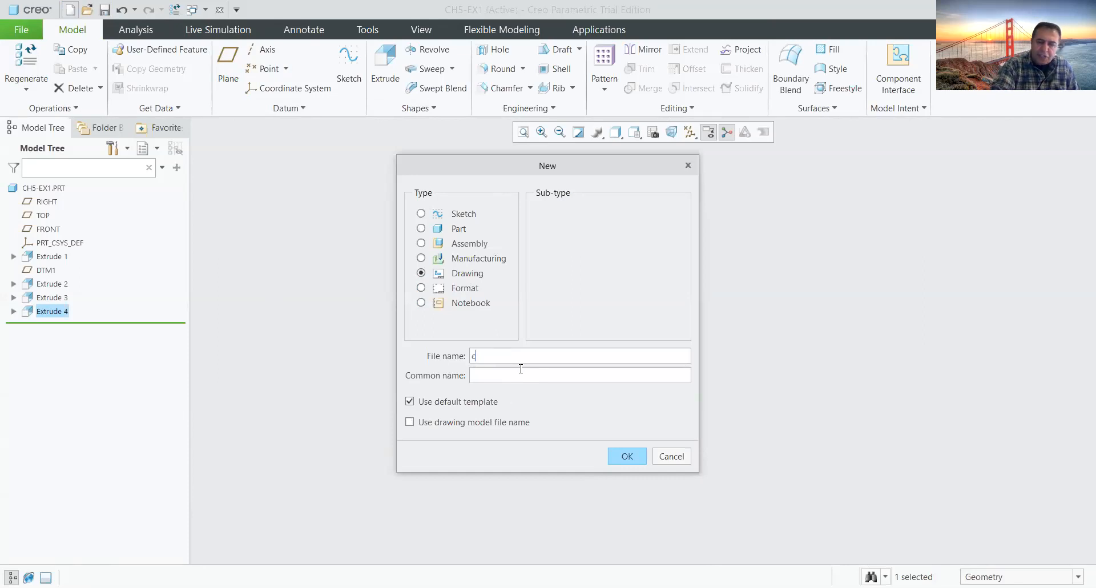
text(h5-Ex1)
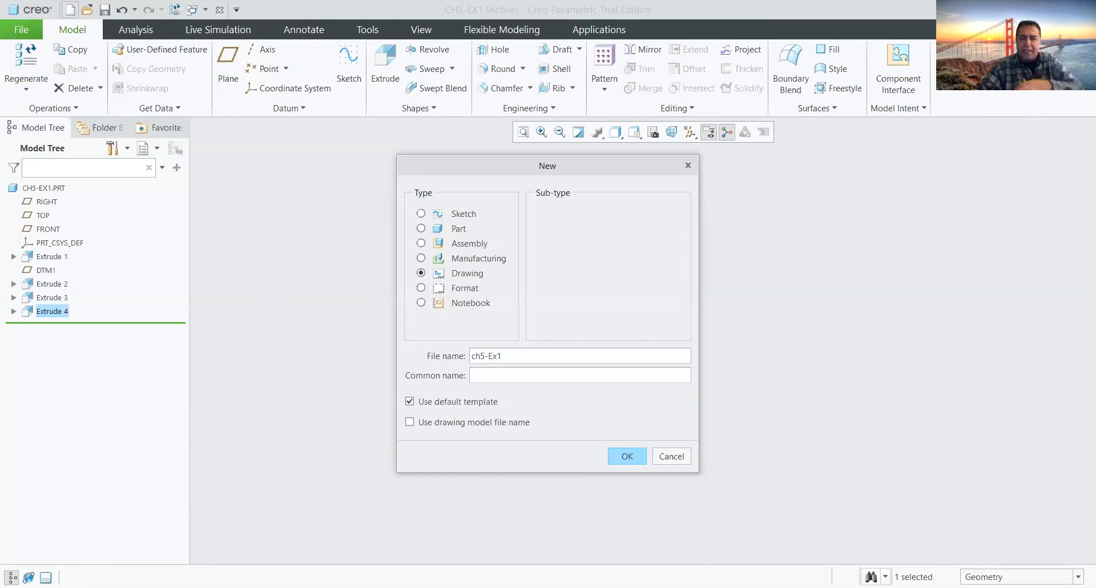
click(626, 455)
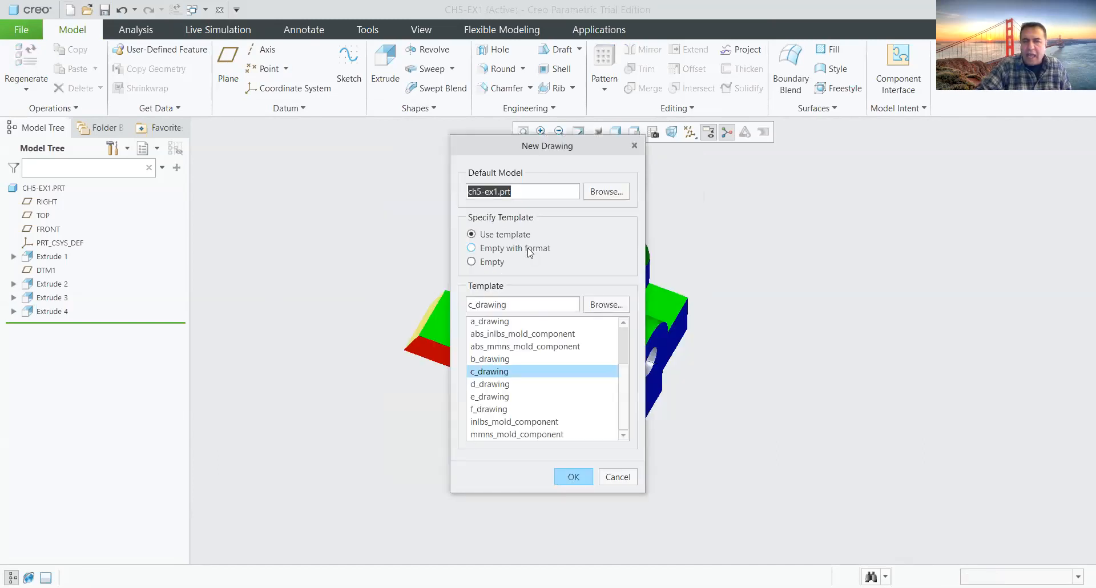
click(530, 252)
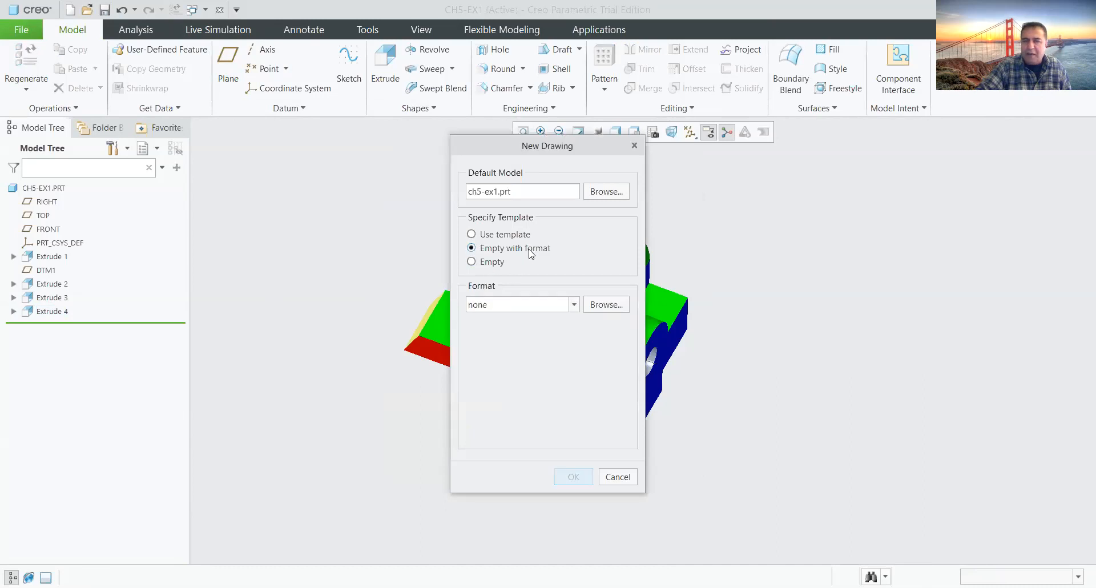
click(606, 304)
double_click(415, 210)
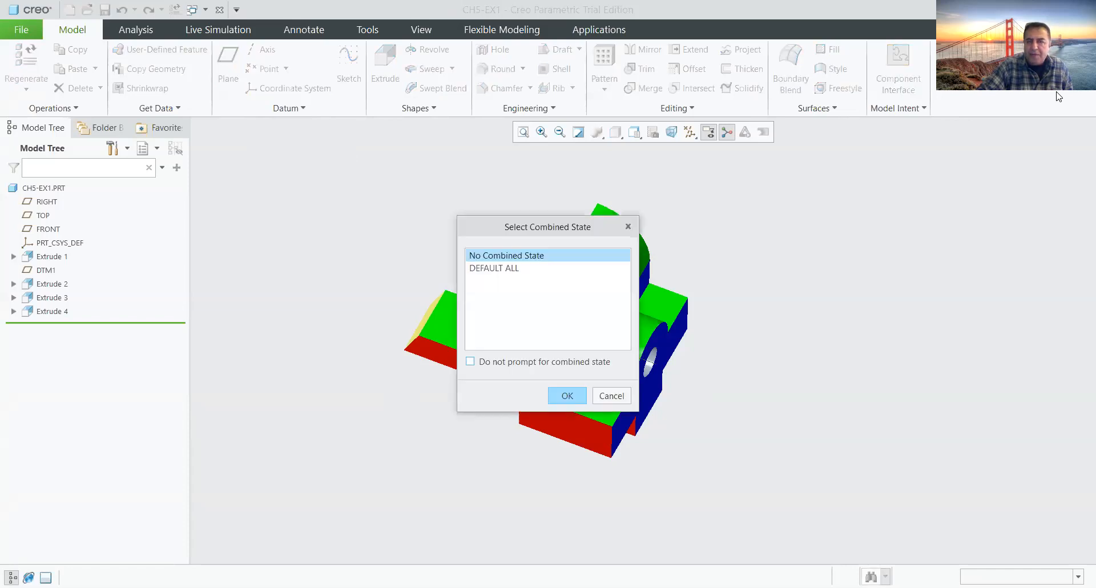
Step: Place a general view in FRONT orientation with No Combined State and add a projection view of its right side
key(Return)
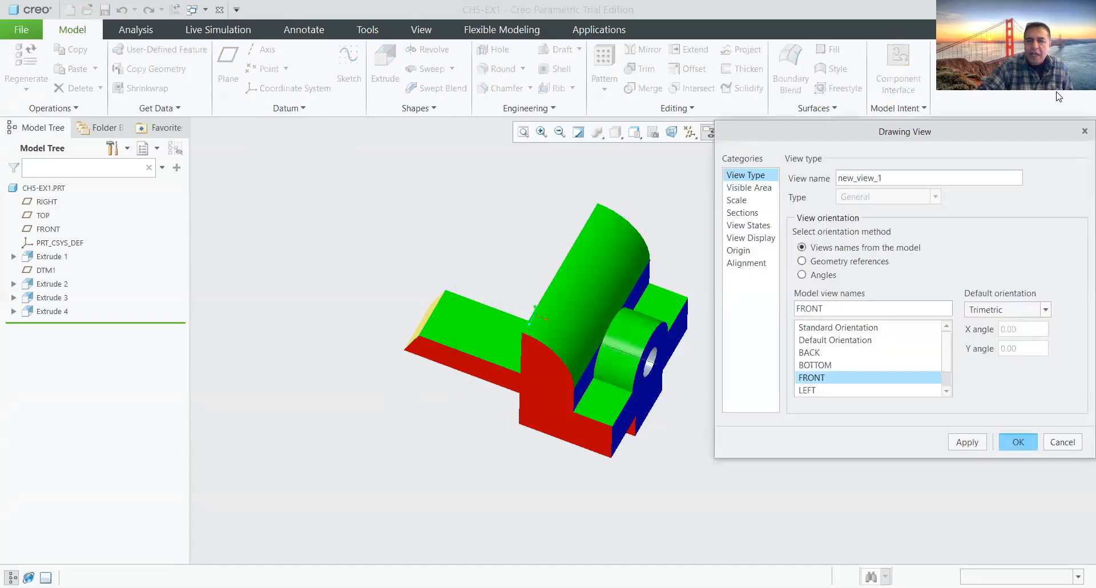
key(Return)
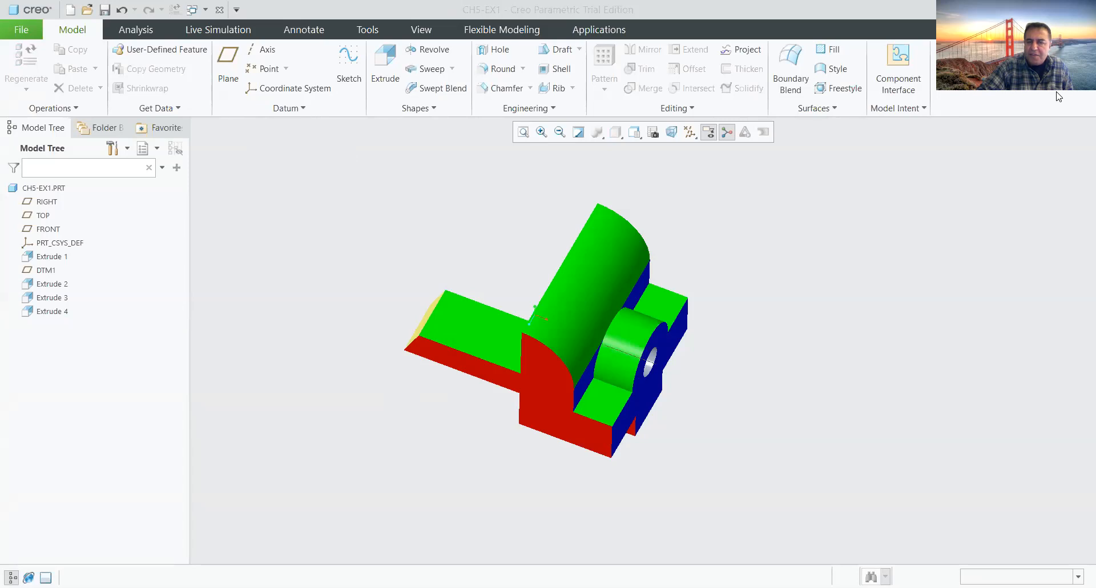
right_click(448, 323)
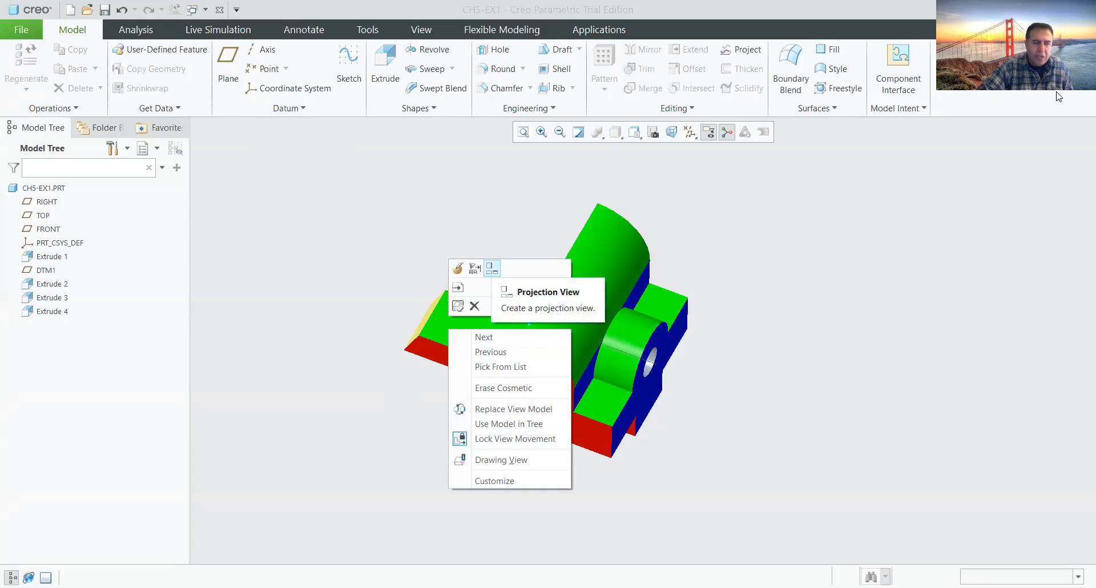
click(492, 267)
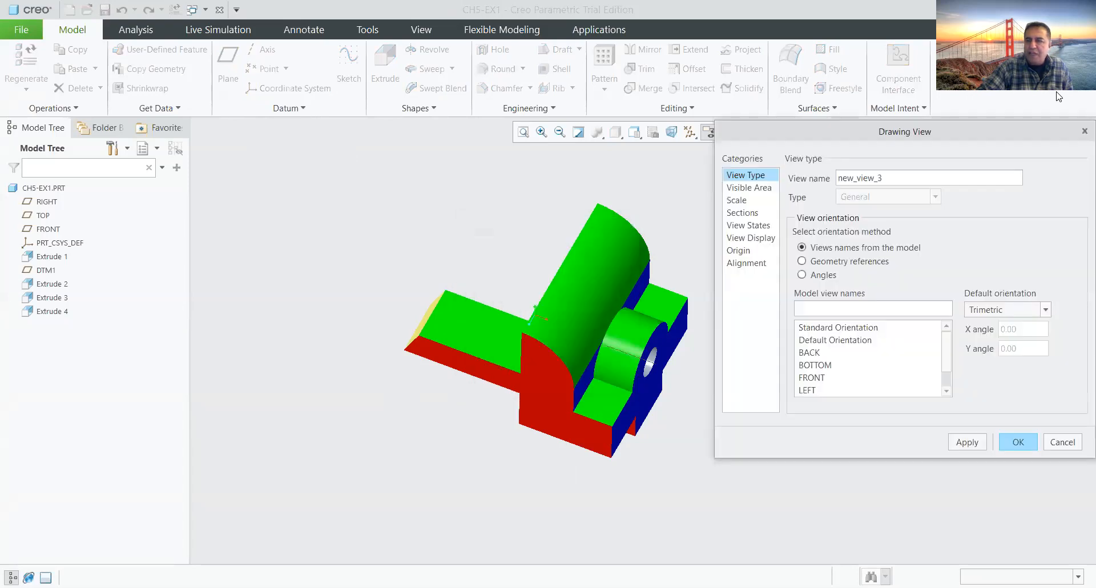
Step: Place another general view of the part with its default orientation set to Isometric
drag(905, 132, 236, 101)
click(376, 279)
click(323, 294)
click(348, 412)
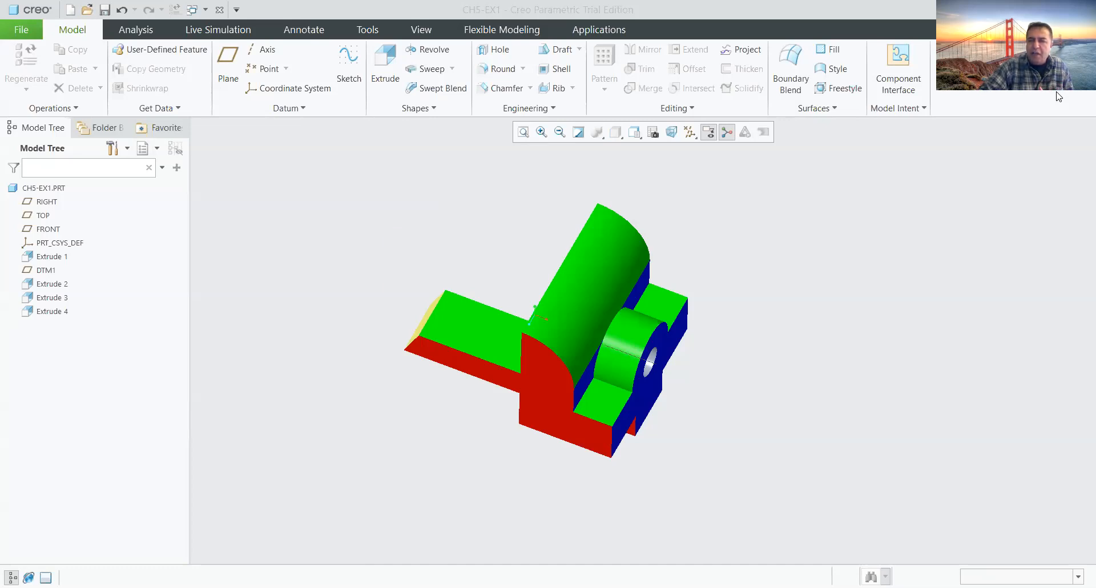
Step: Set the front view's display style to Hidden and its tangent edges display style to None
click(81, 208)
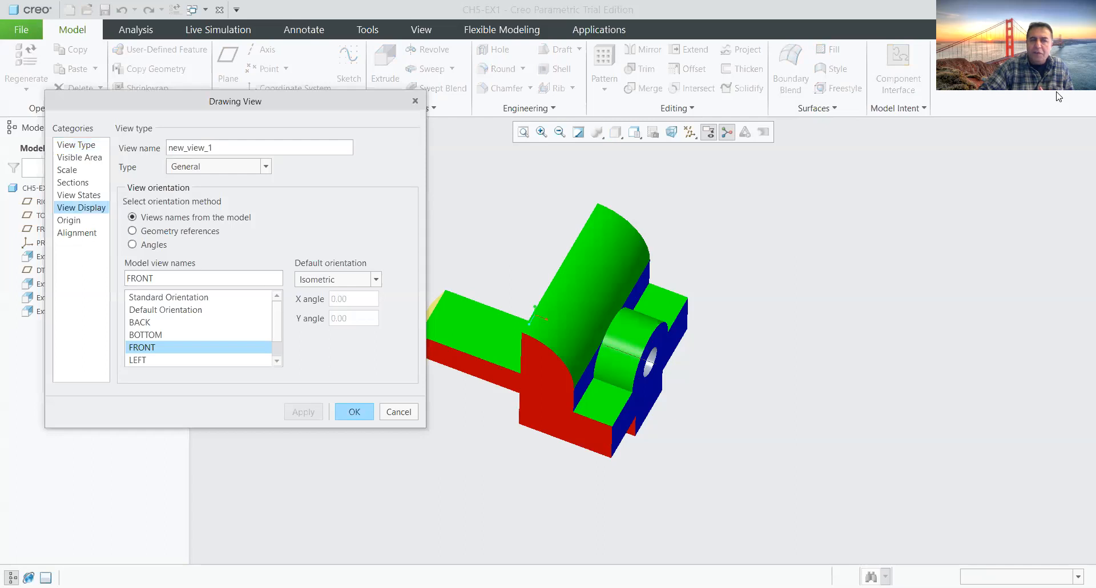
click(284, 163)
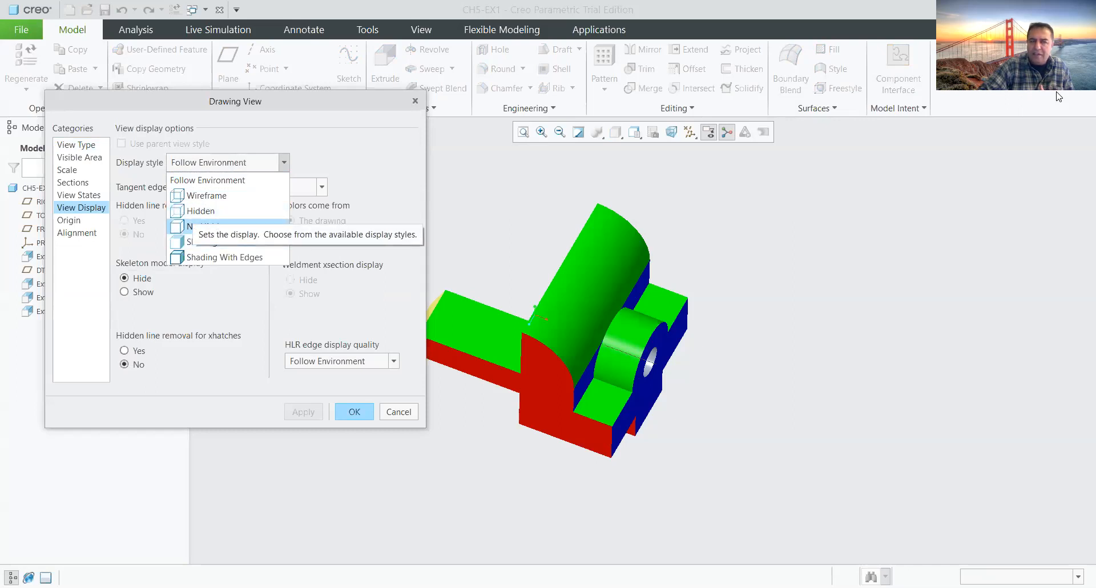
click(228, 210)
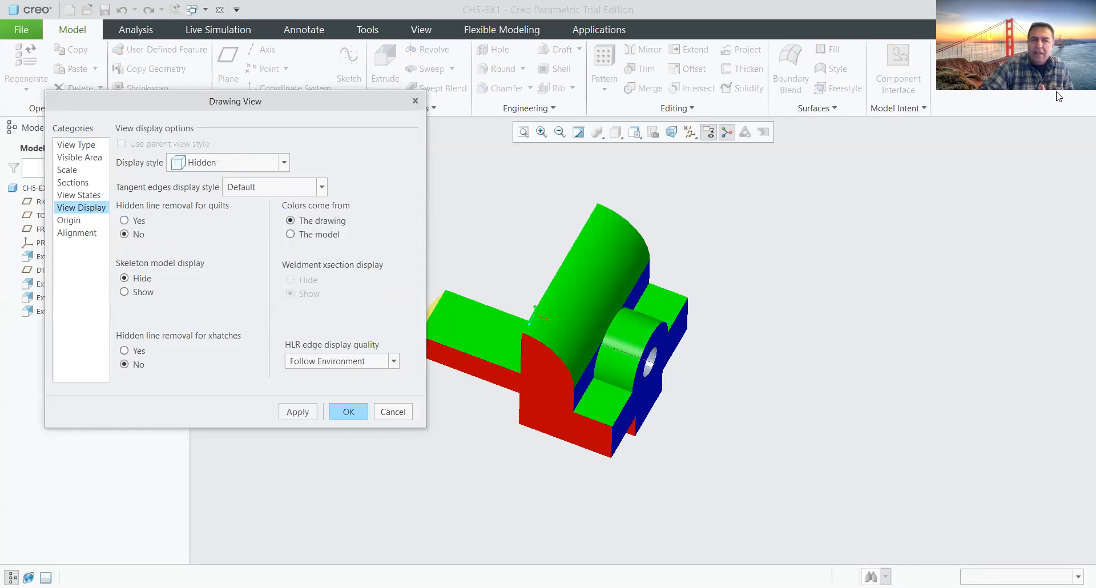
click(322, 187)
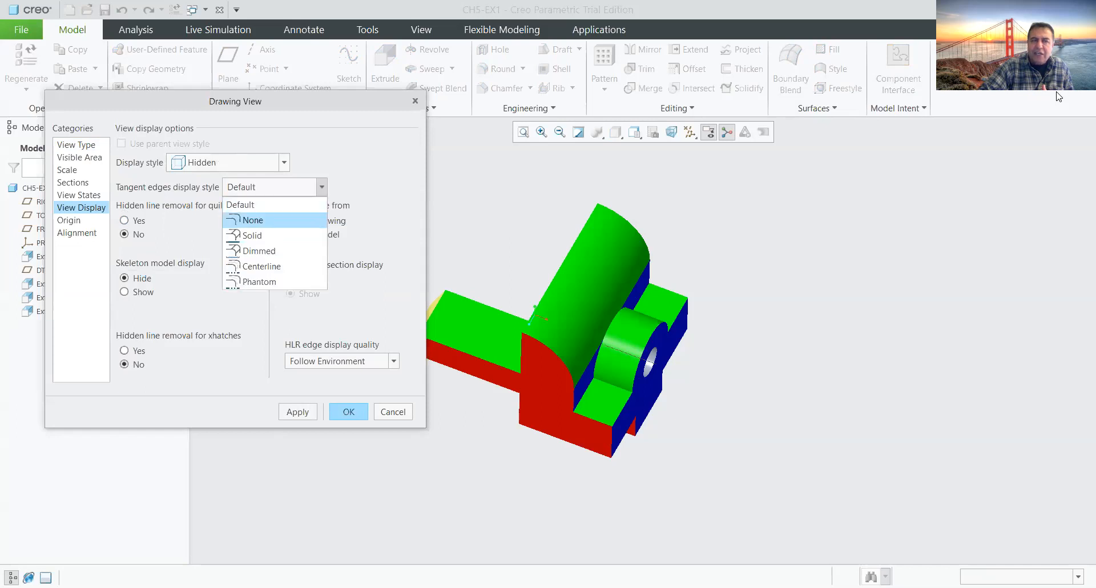
click(245, 222)
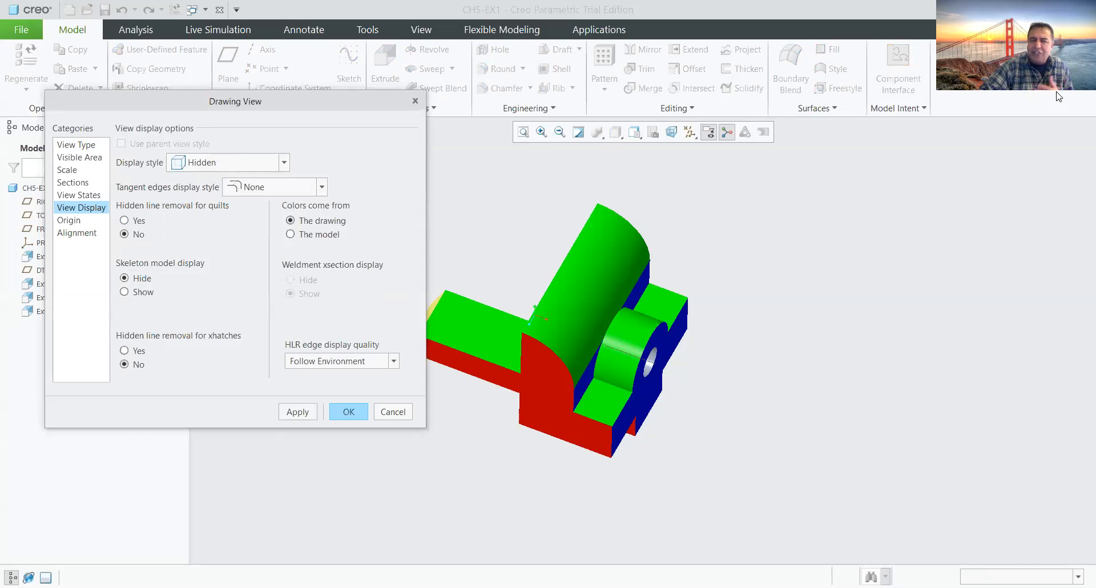
click(349, 411)
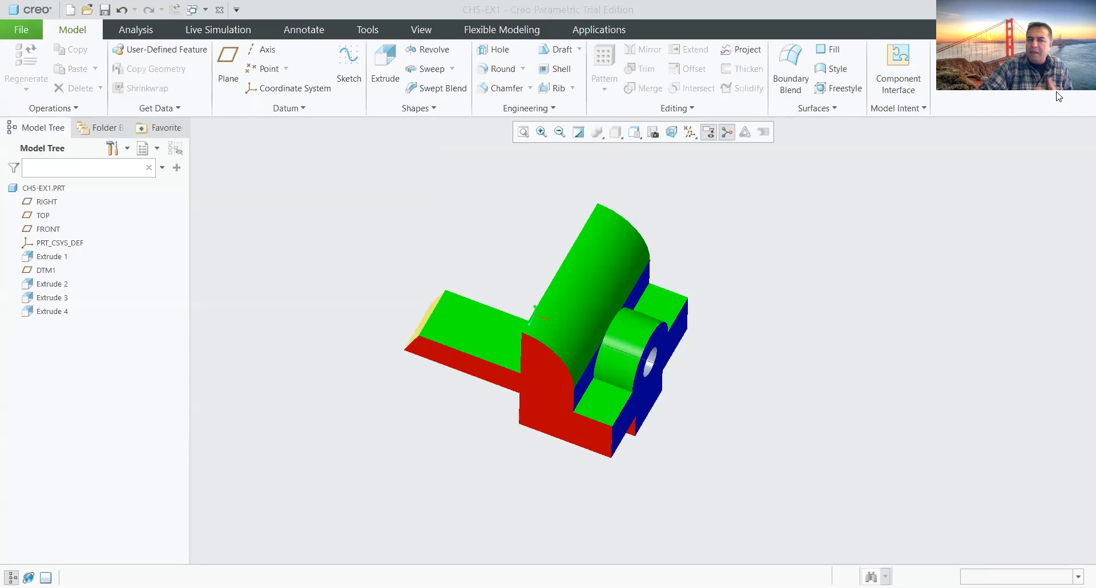
Step: Set the right projection view's display style to Hidden and its tangent edges display style to None
right_click(642, 306)
click(658, 252)
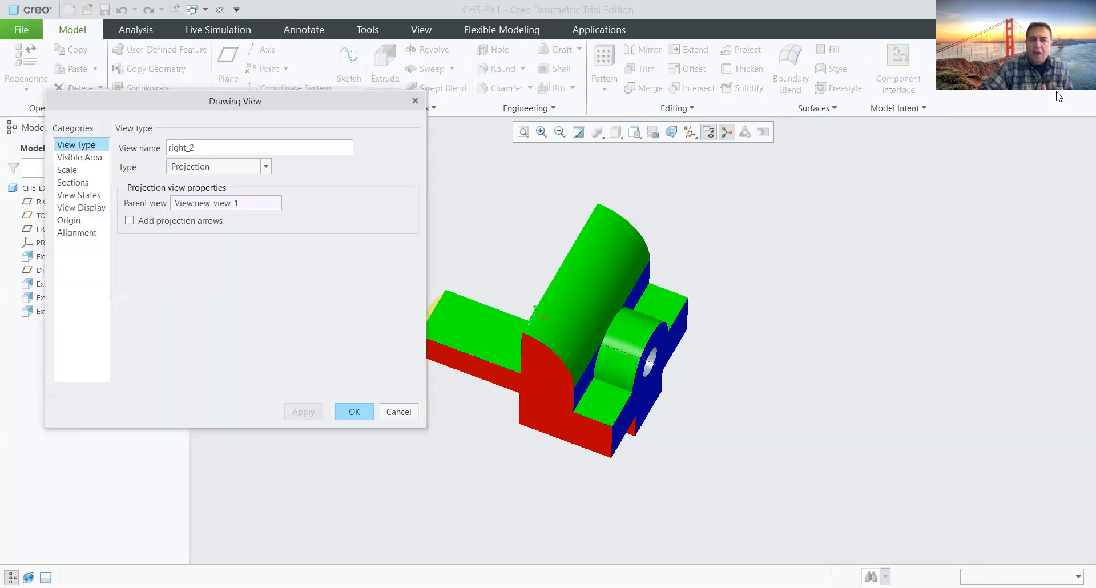
click(81, 207)
click(228, 162)
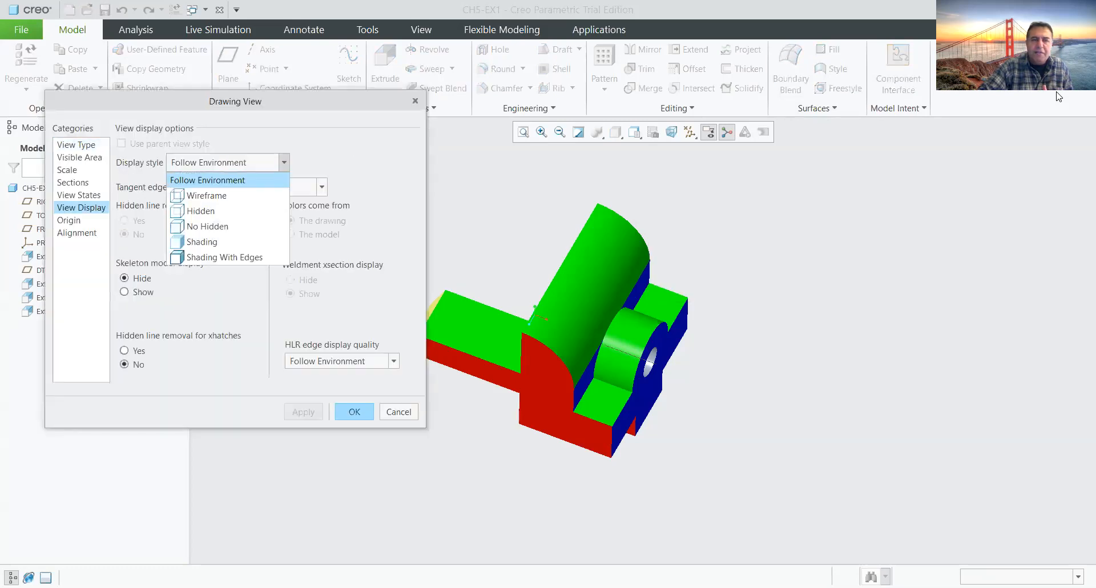
click(197, 208)
click(268, 187)
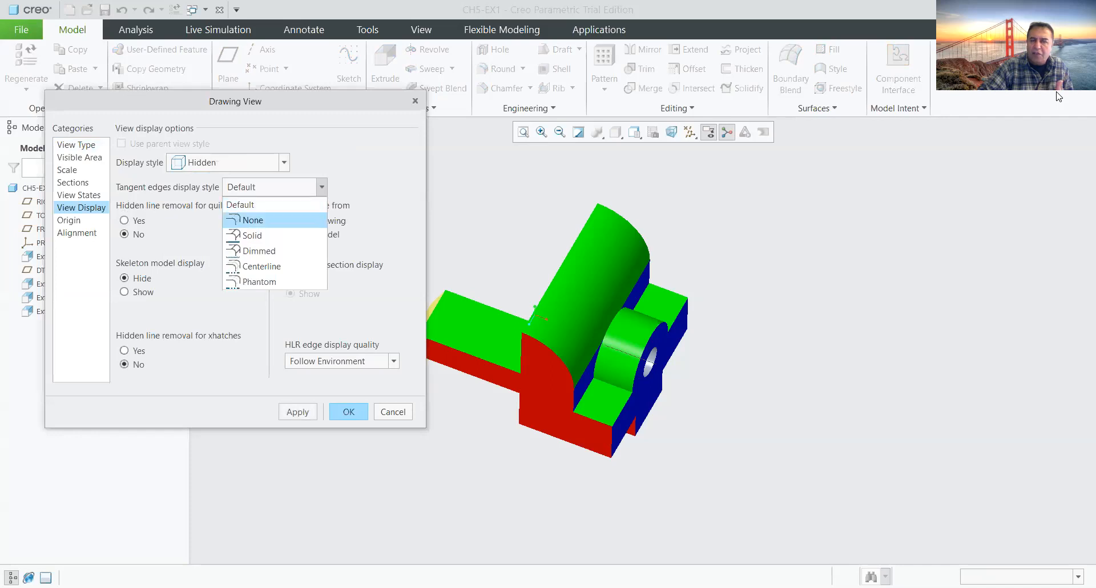
click(253, 220)
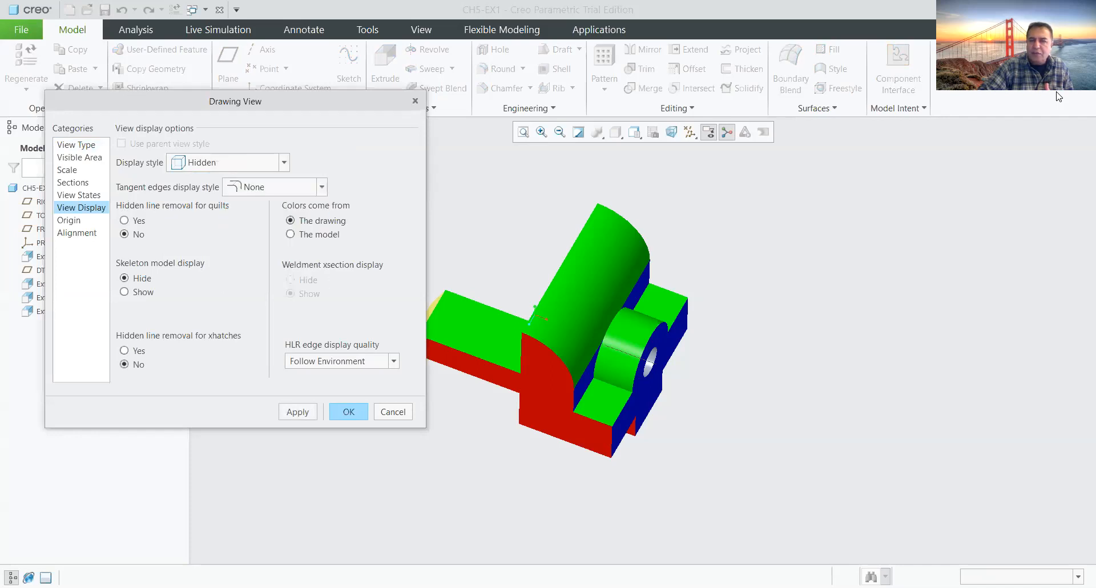
click(348, 411)
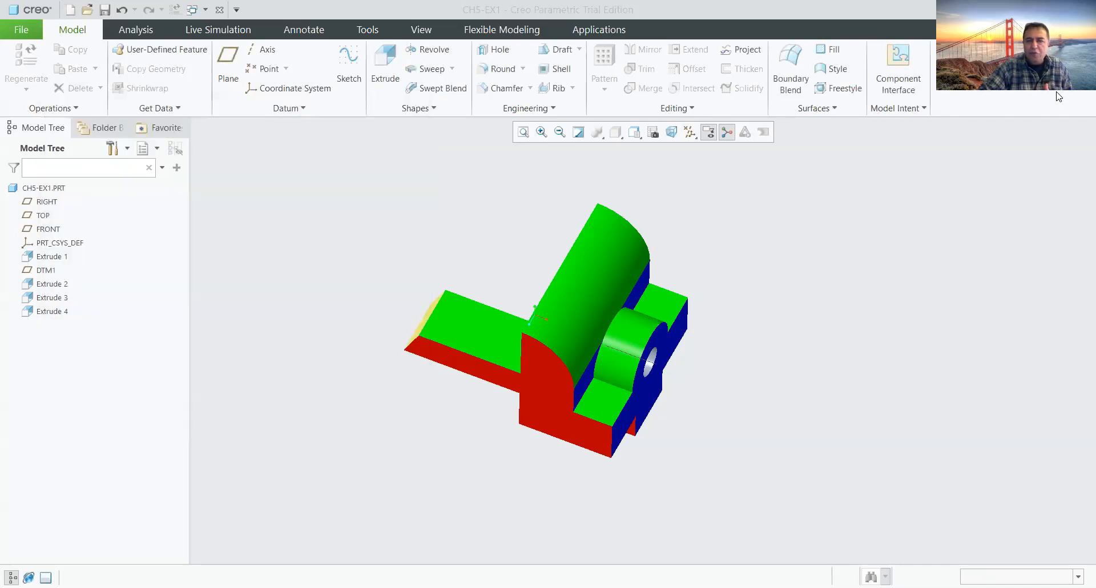
click(241, 292)
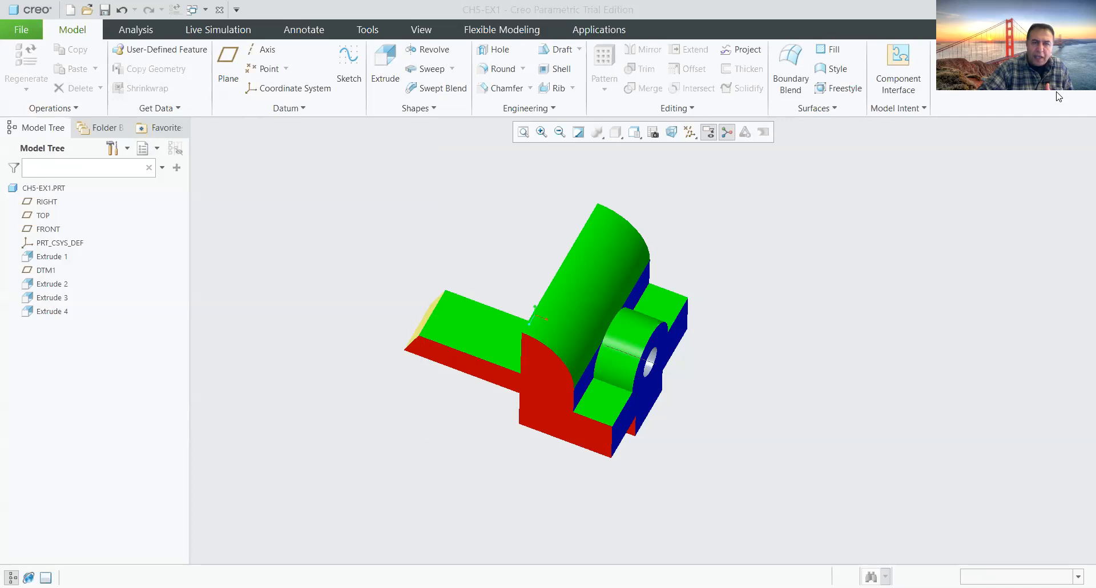
click(247, 267)
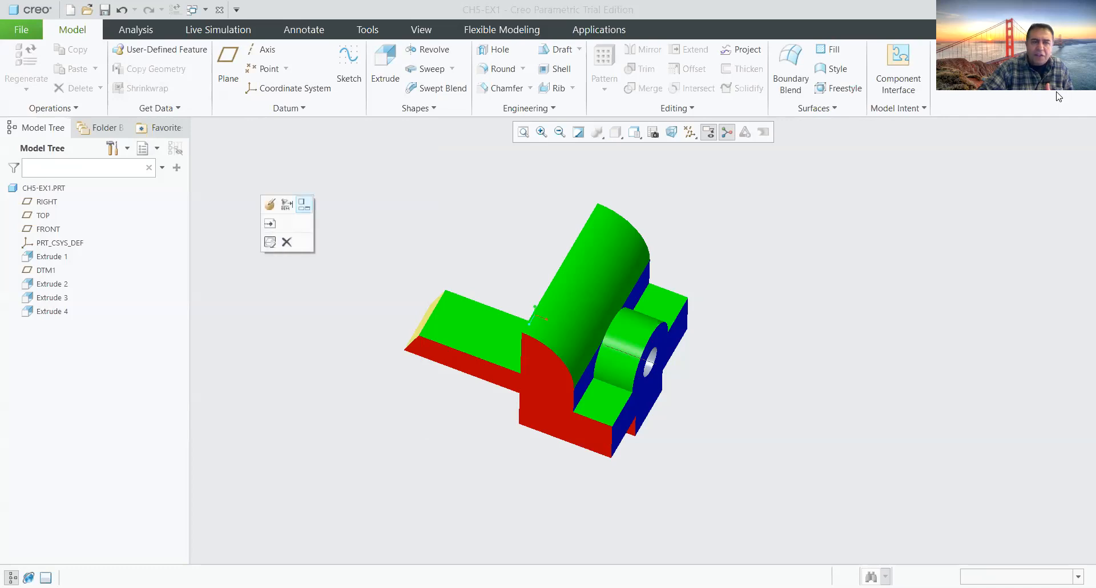
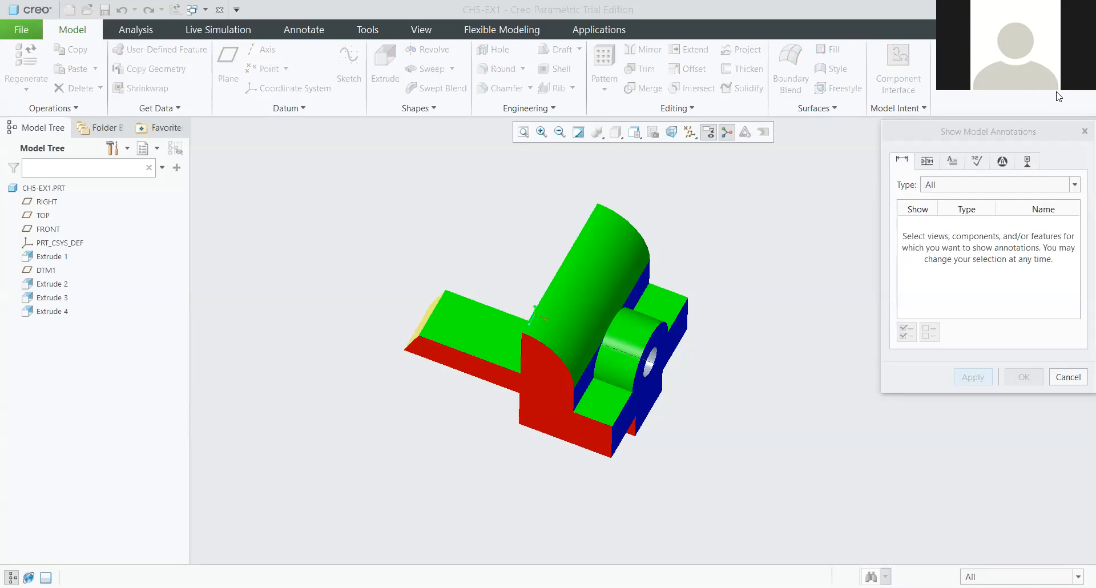
click(1078, 381)
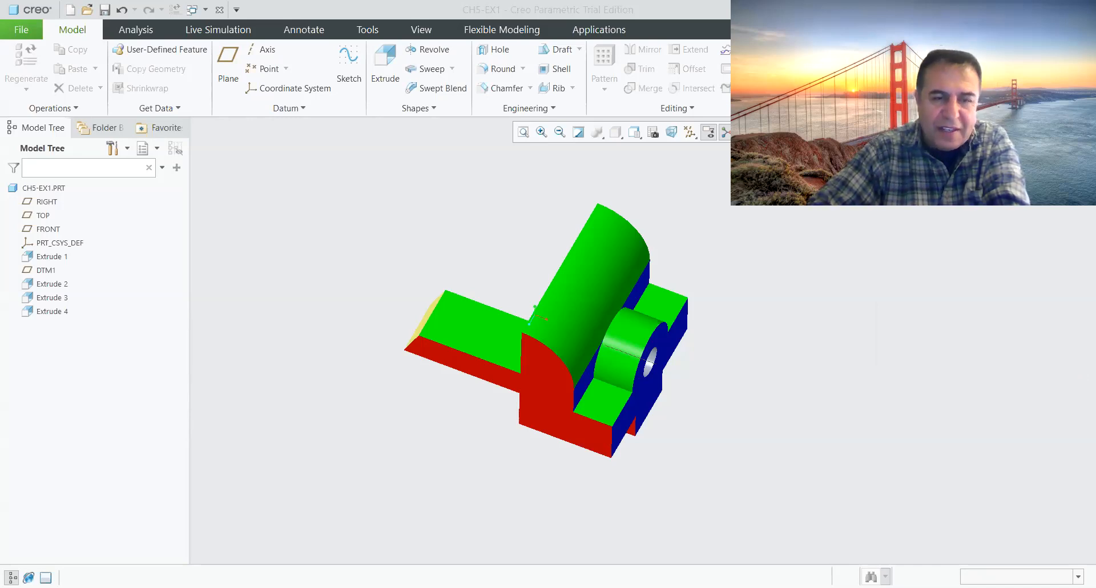
Step: Delete the front view together with its dependent projection view, and also the shaded isometric view
click(524, 320)
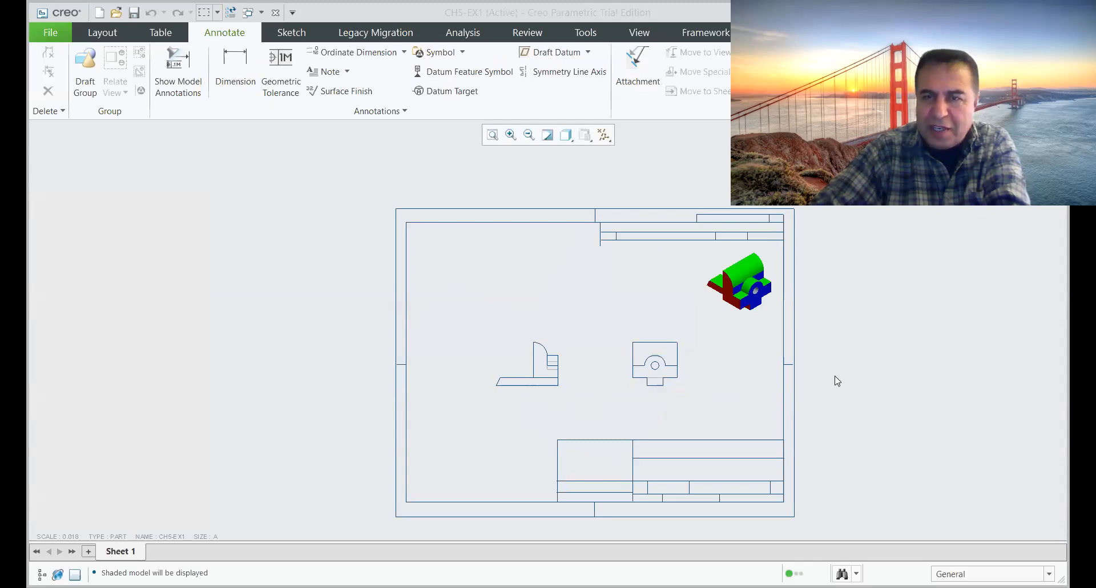
scroll(663, 403, up, 4)
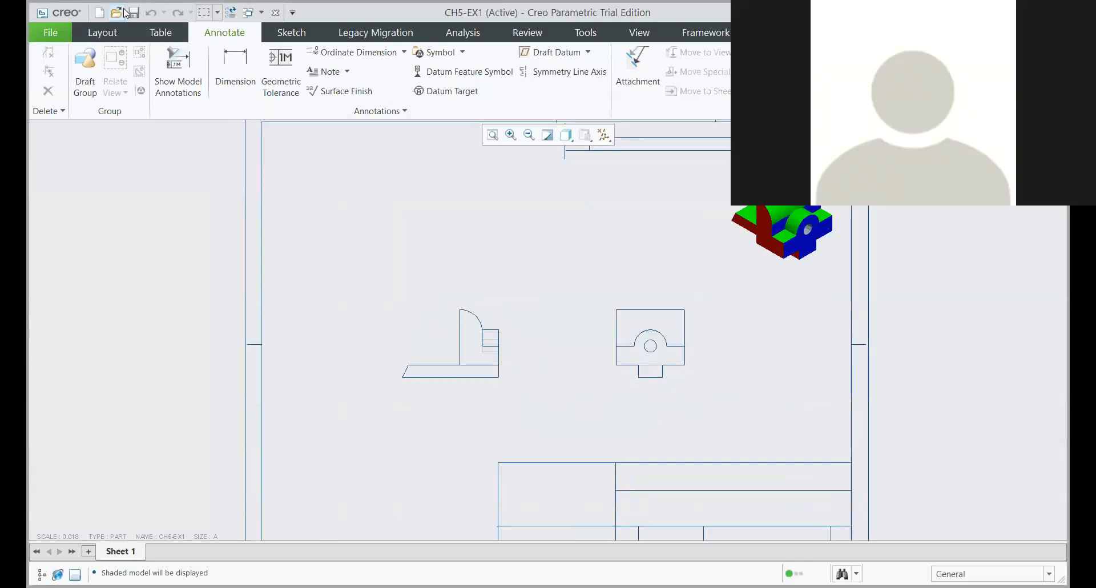
click(178, 74)
scroll(352, 295, down, 2)
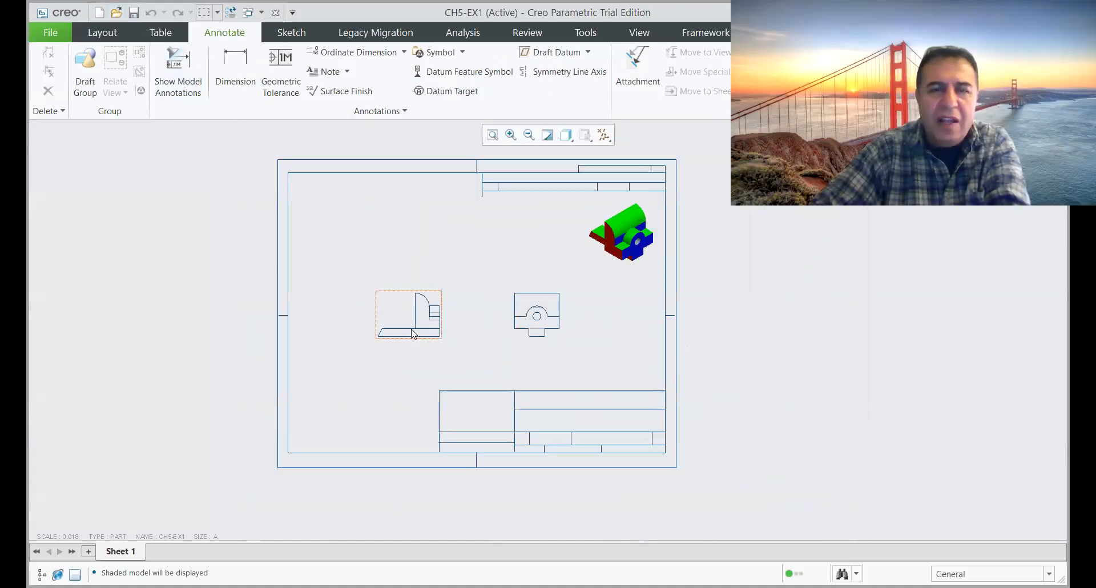
scroll(420, 327, up, 3)
click(398, 299)
key(Delete)
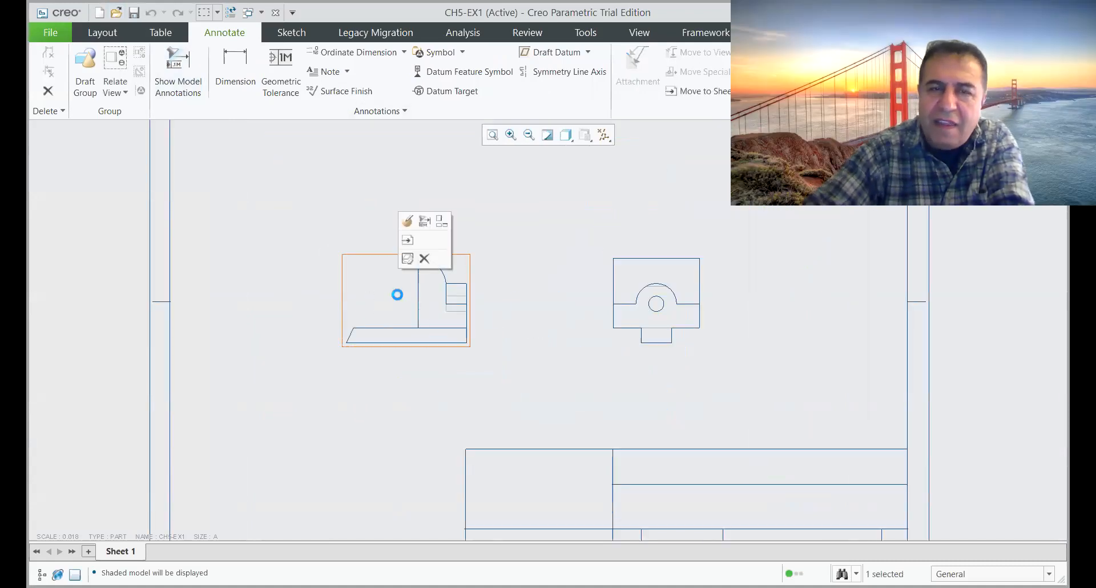
click(684, 347)
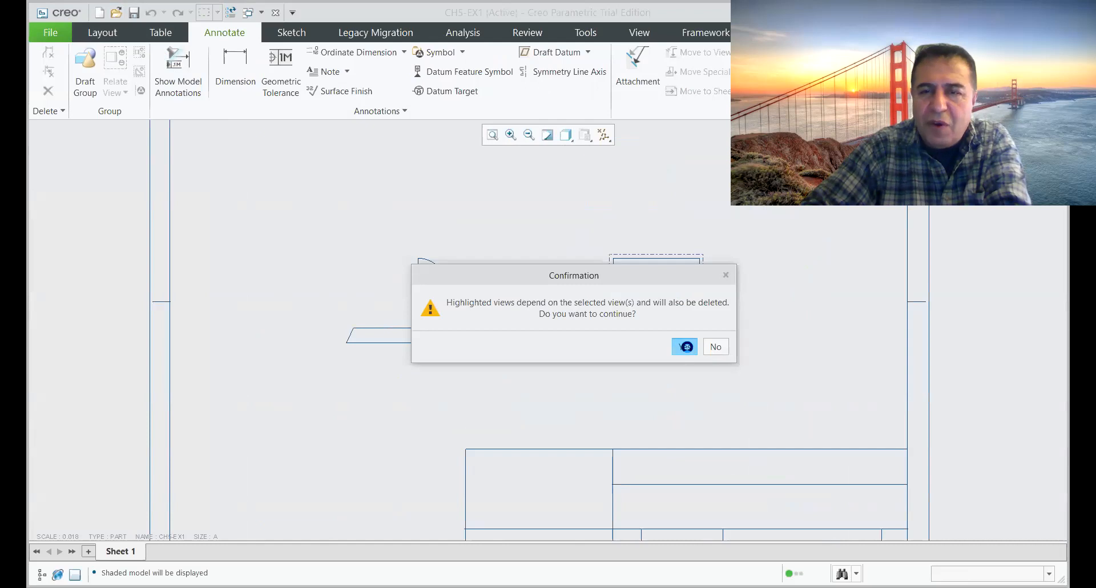
click(819, 171)
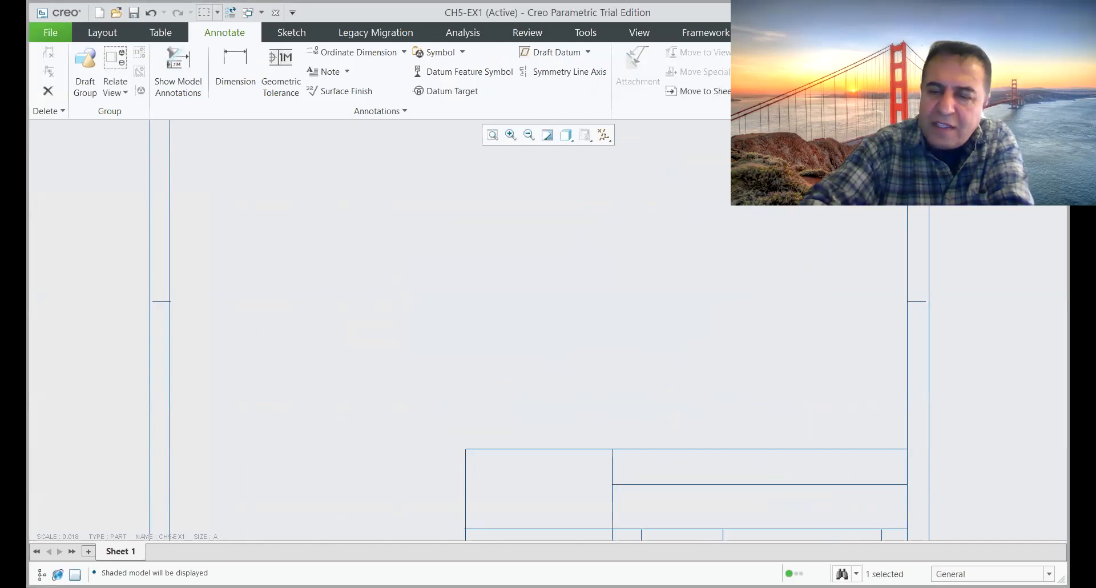
click(759, 191)
scroll(557, 324, up, 5)
scroll(564, 265, down, 3)
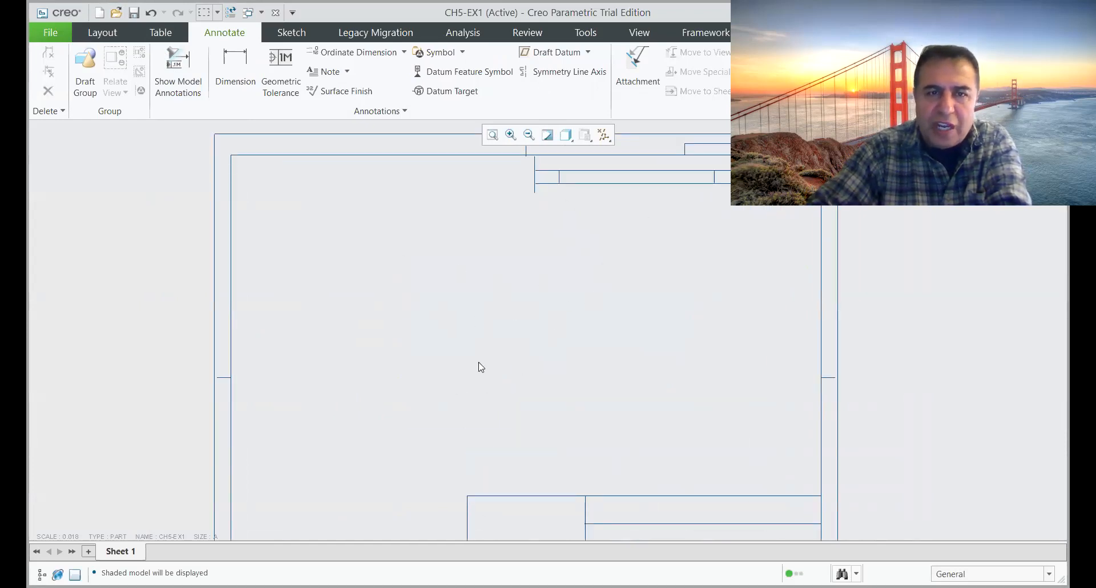
click(155, 80)
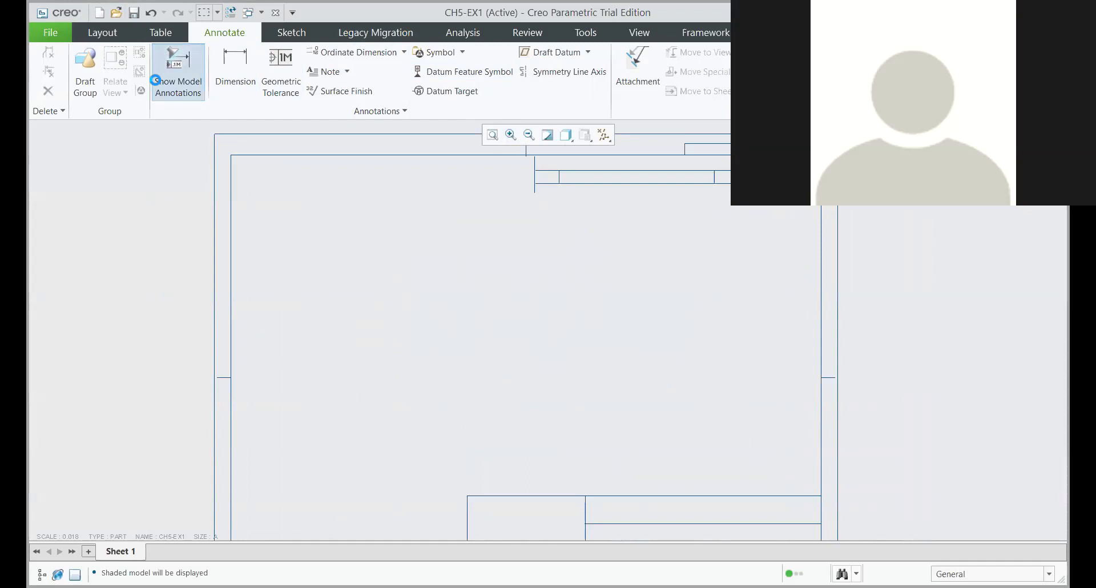
Step: Place a general view of the part in the lower middle of the sheet with the FRONT model orientation
click(102, 32)
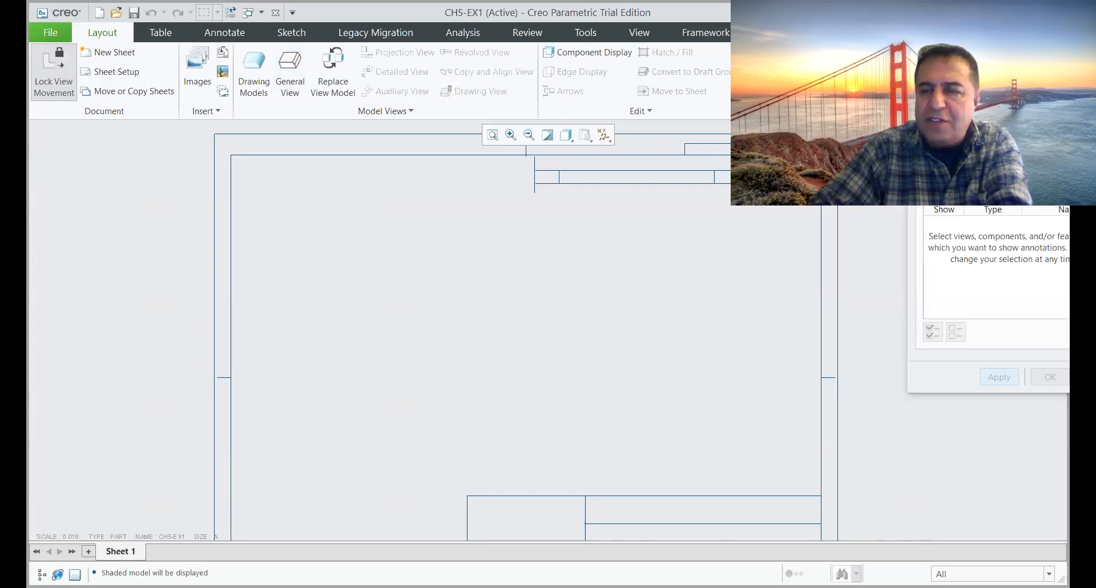
scroll(702, 359, up, 3)
scroll(650, 403, down, 4)
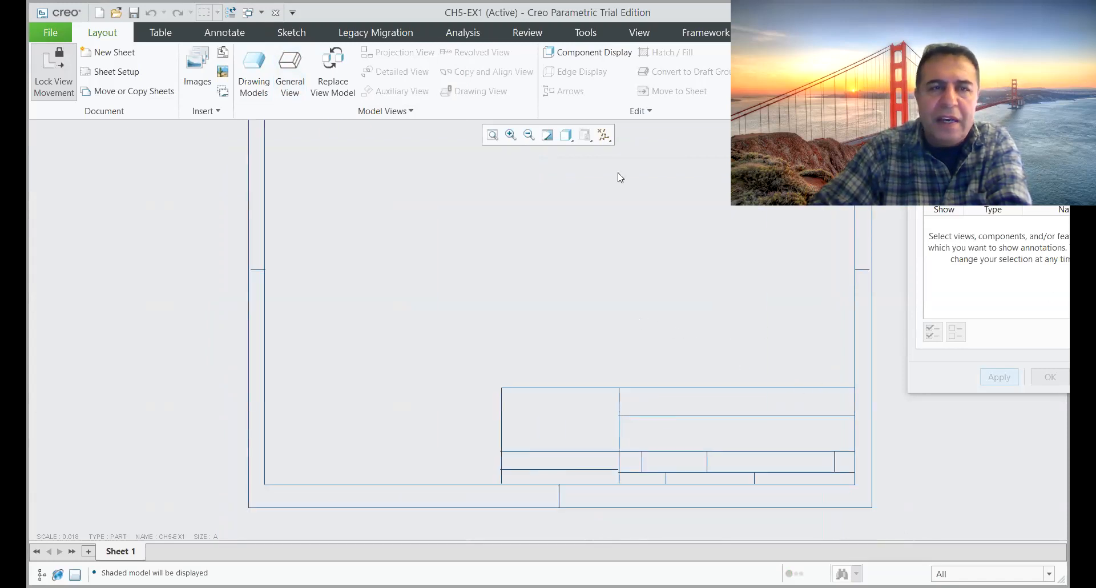
scroll(721, 333, up, 2)
click(302, 83)
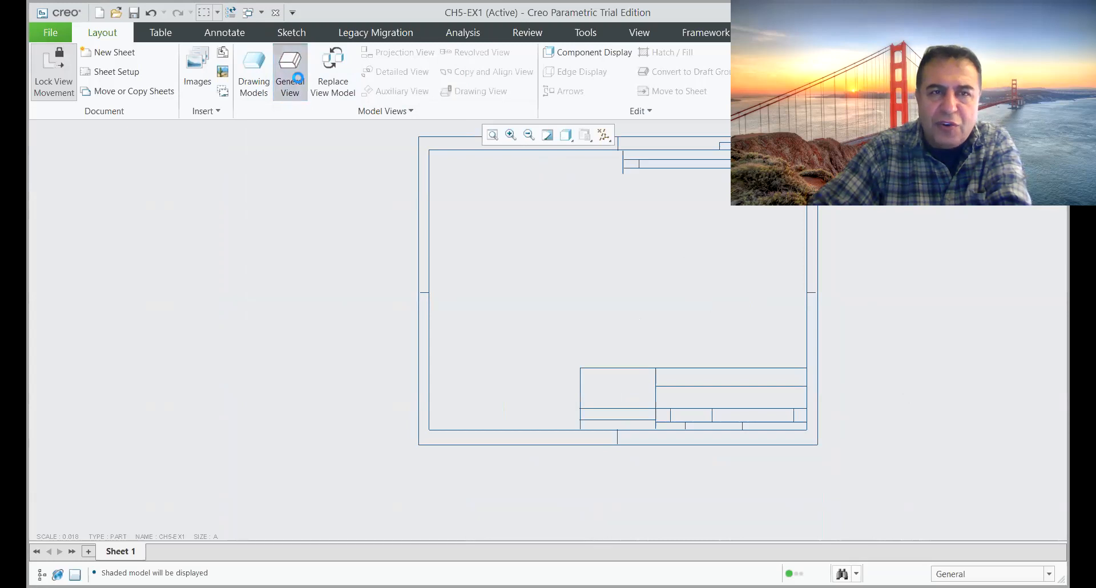
click(593, 396)
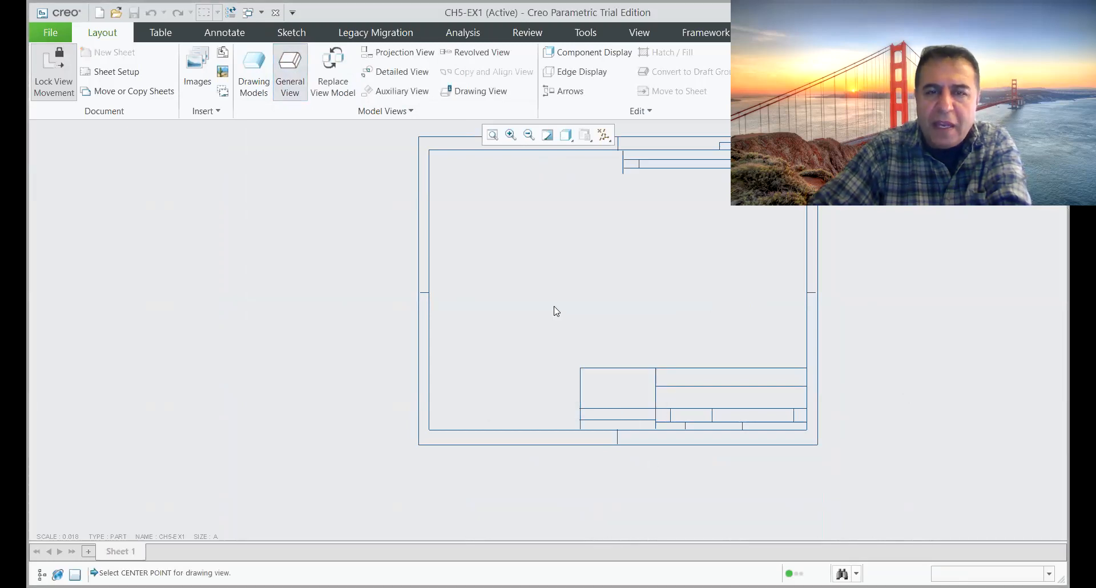
click(556, 311)
click(166, 347)
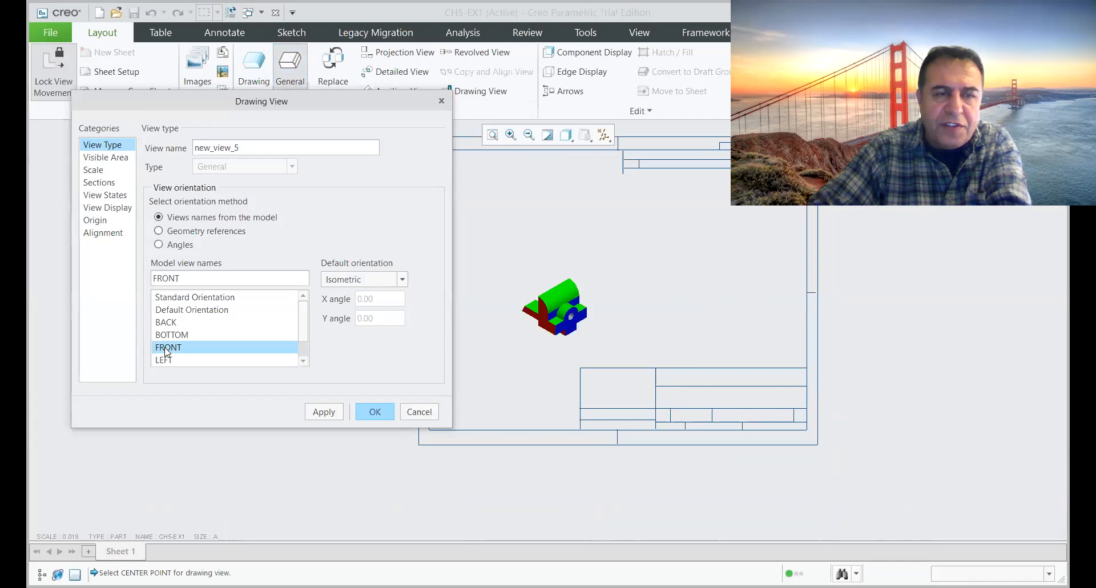
click(371, 412)
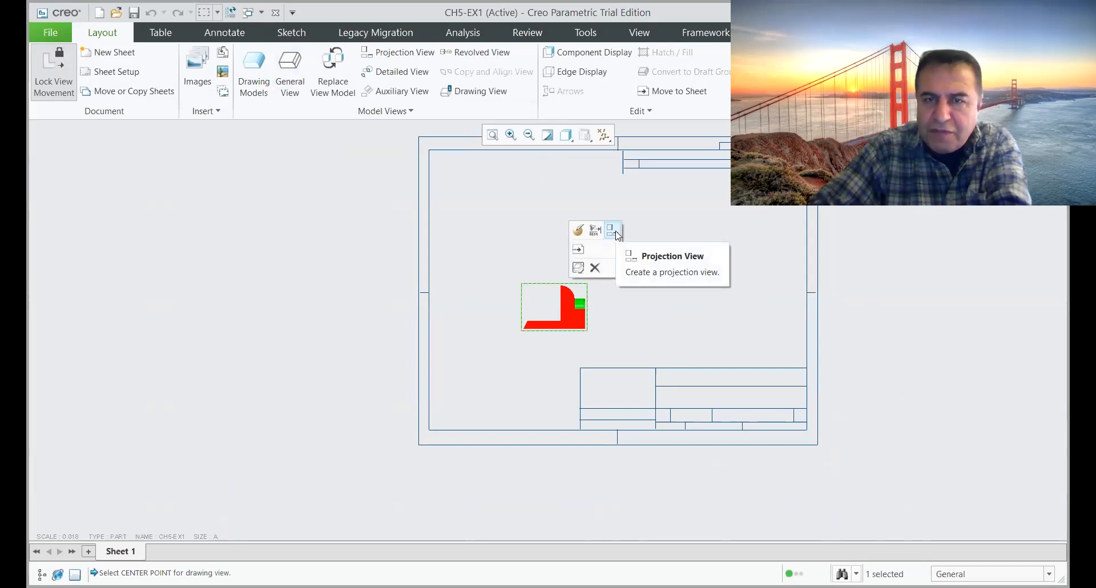
Step: Create a projection view to the right of the front view
click(615, 235)
click(703, 307)
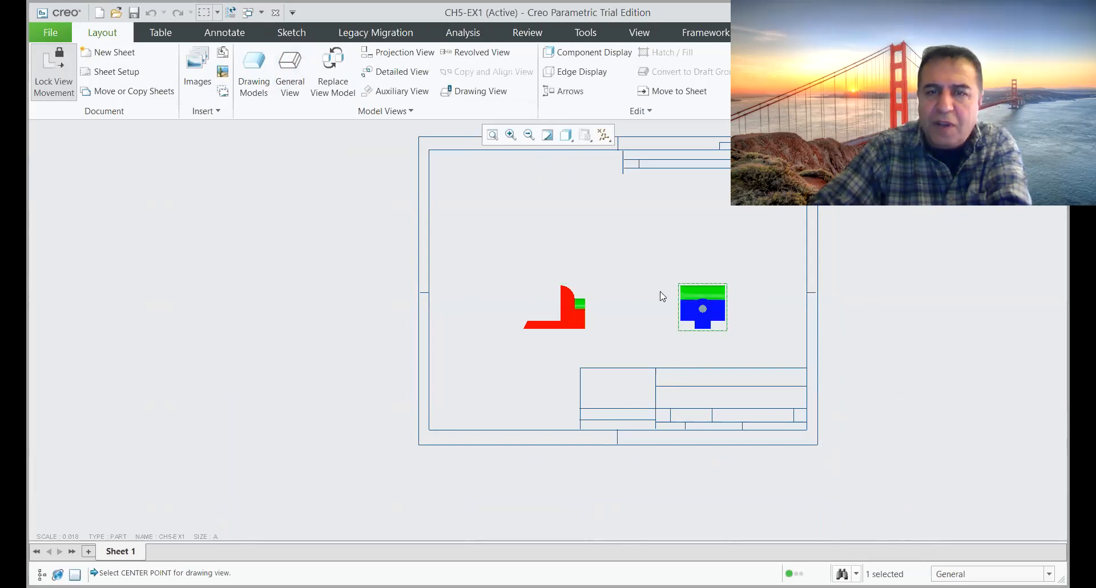
scroll(657, 293, down, 5)
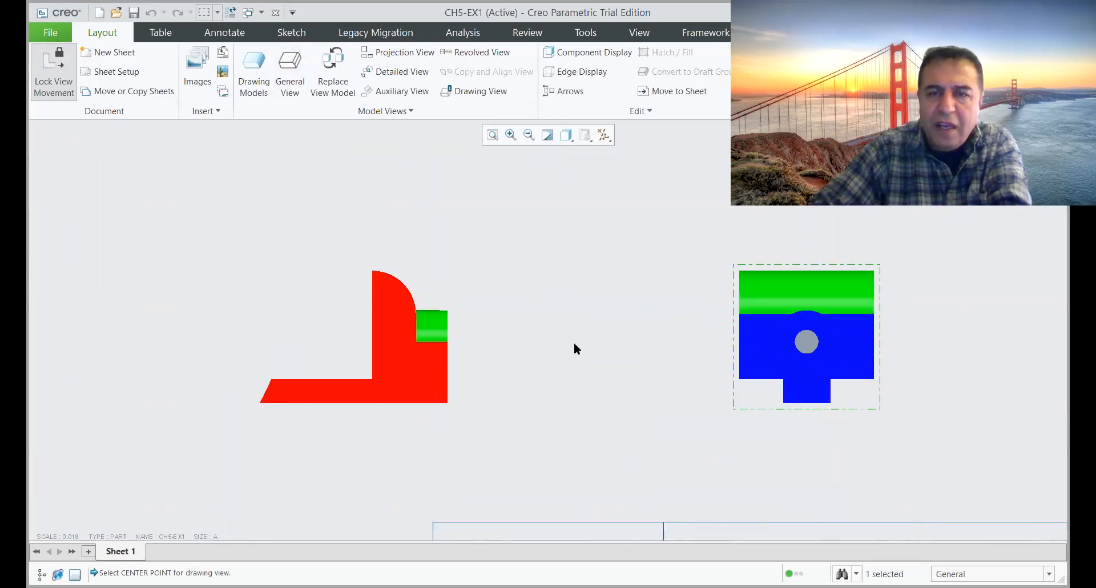
Step: Place a general view in the upper-right corner of the sheet, keeping the default orientation as Isometric
scroll(447, 374, up, 4)
click(290, 75)
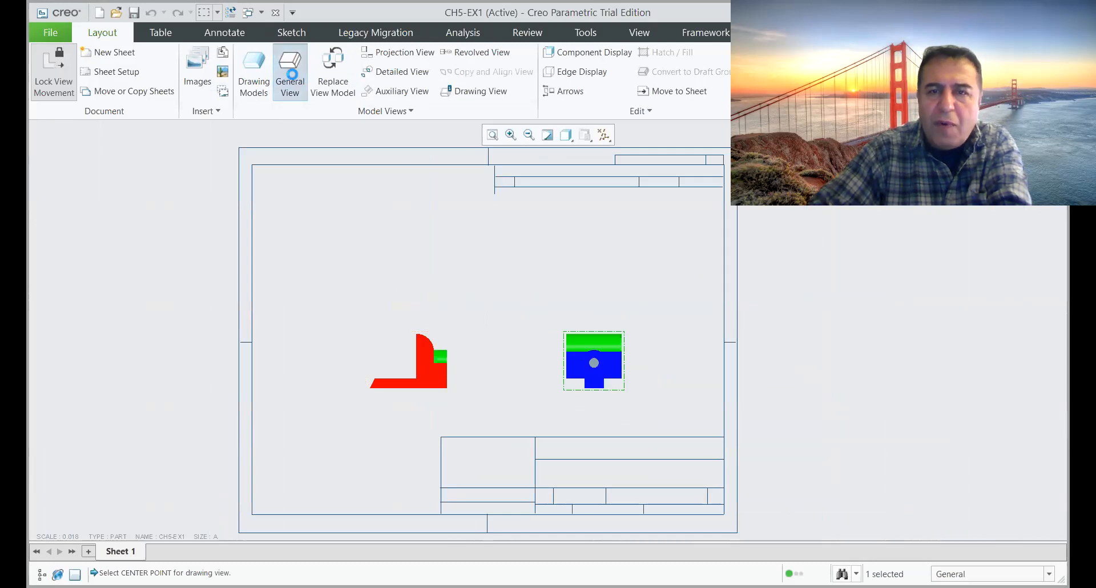
click(599, 394)
click(694, 240)
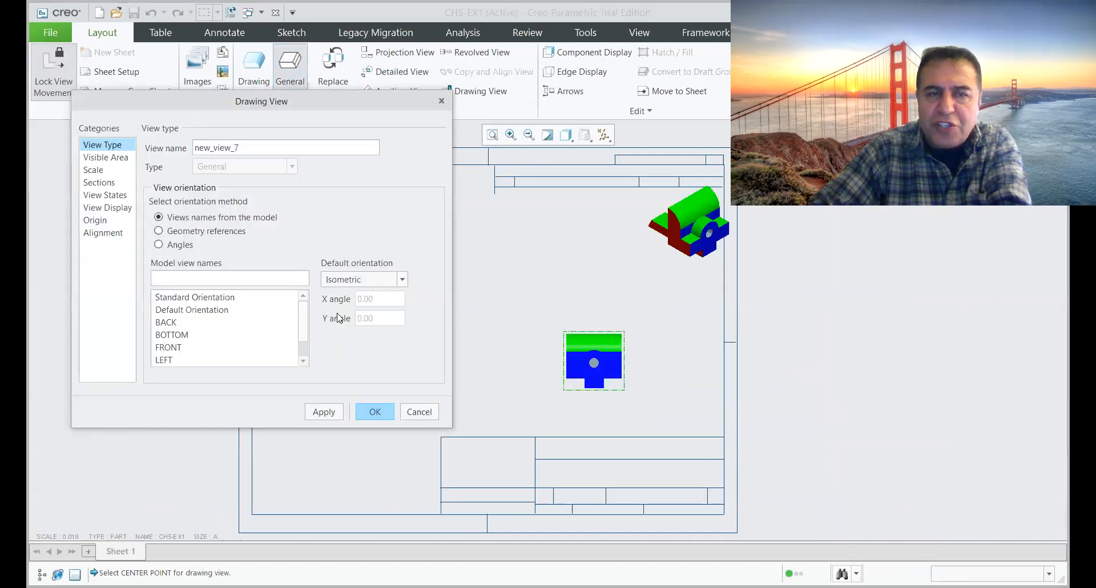
click(372, 410)
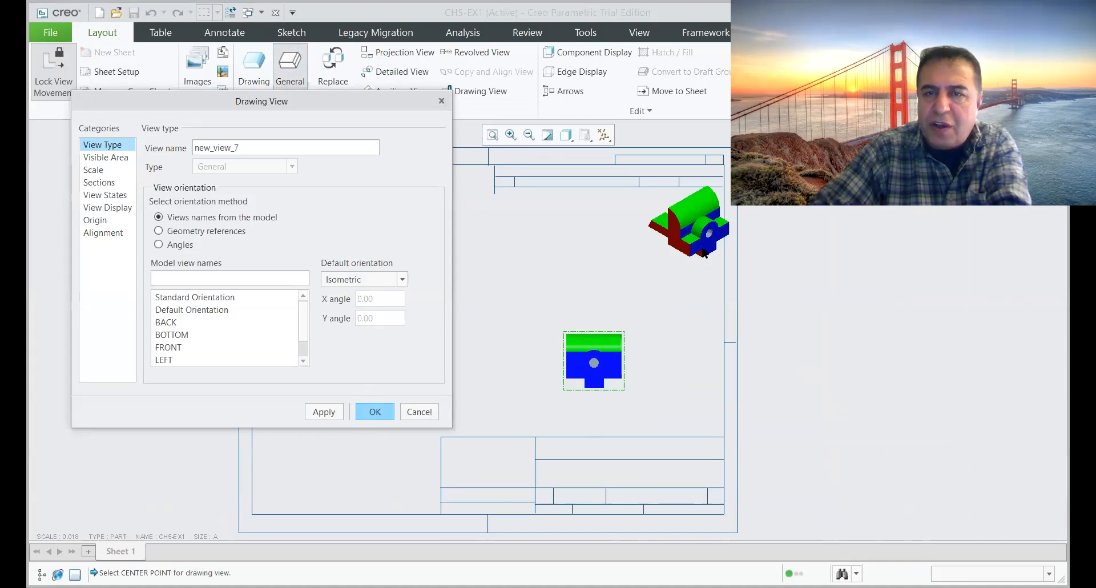
Step: Unlock view movement so the drawing views can be moved on the sheet
scroll(428, 399, down, 3)
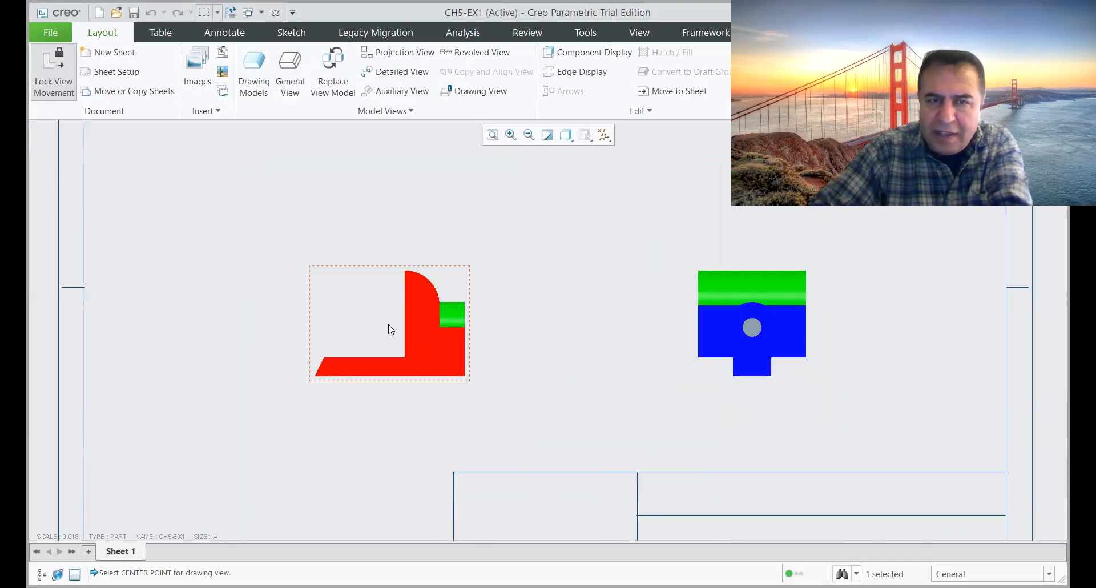
click(422, 327)
right_click(419, 331)
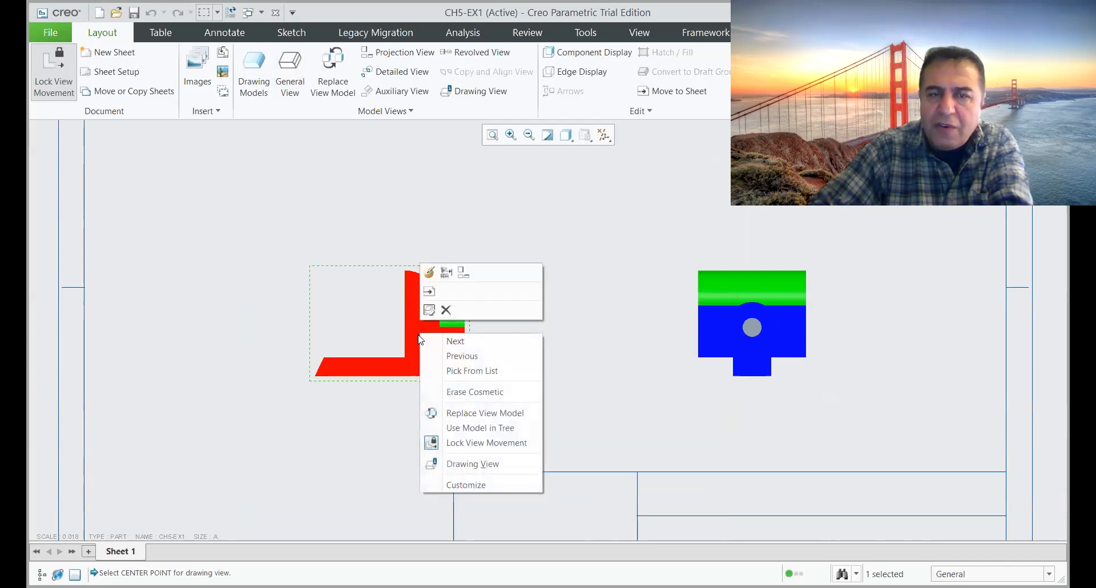
click(470, 445)
Step: Reposition the front view and its projection view slightly up and toward the left border of the sheet
drag(436, 316, 460, 278)
drag(767, 303, 825, 334)
click(478, 322)
drag(438, 328, 352, 343)
click(810, 320)
drag(816, 307, 725, 330)
scroll(568, 352, down, 2)
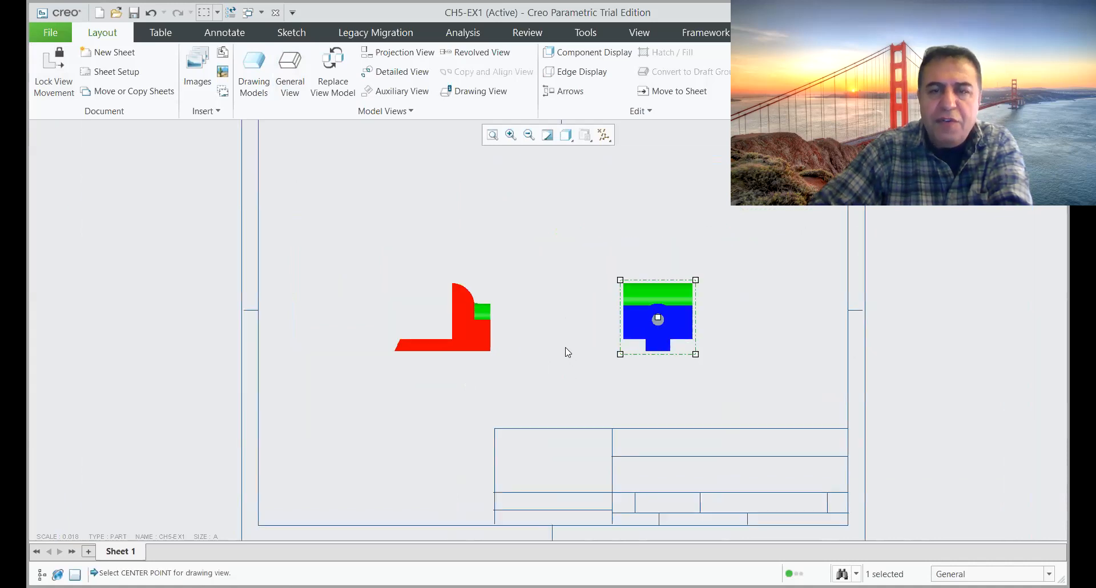
scroll(479, 354, up, 2)
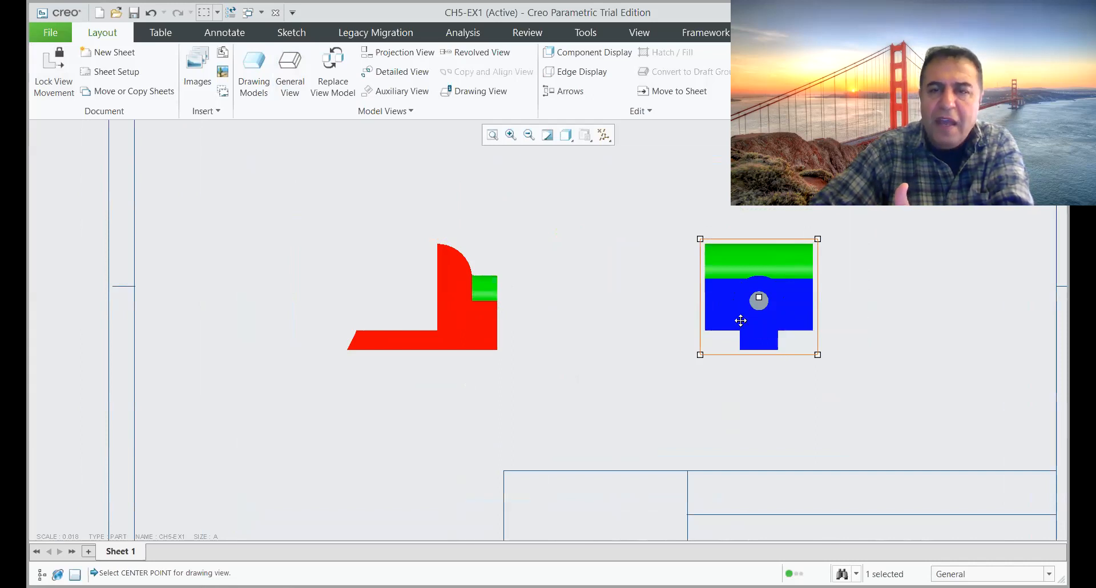
Step: Move the projection view closer to the front view and shift the front view slightly up and left
mouse_move(745, 311)
mouse_down()
mouse_move(387, 341)
mouse_move(807, 339)
mouse_move(628, 342)
mouse_move(643, 273)
mouse_move(677, 208)
mouse_move(658, 320)
mouse_move(656, 176)
mouse_move(656, 244)
mouse_move(630, 266)
mouse_move(333, 294)
mouse_move(1047, 296)
mouse_move(498, 324)
mouse_move(842, 310)
mouse_move(463, 311)
mouse_move(870, 301)
mouse_move(644, 323)
mouse_up()
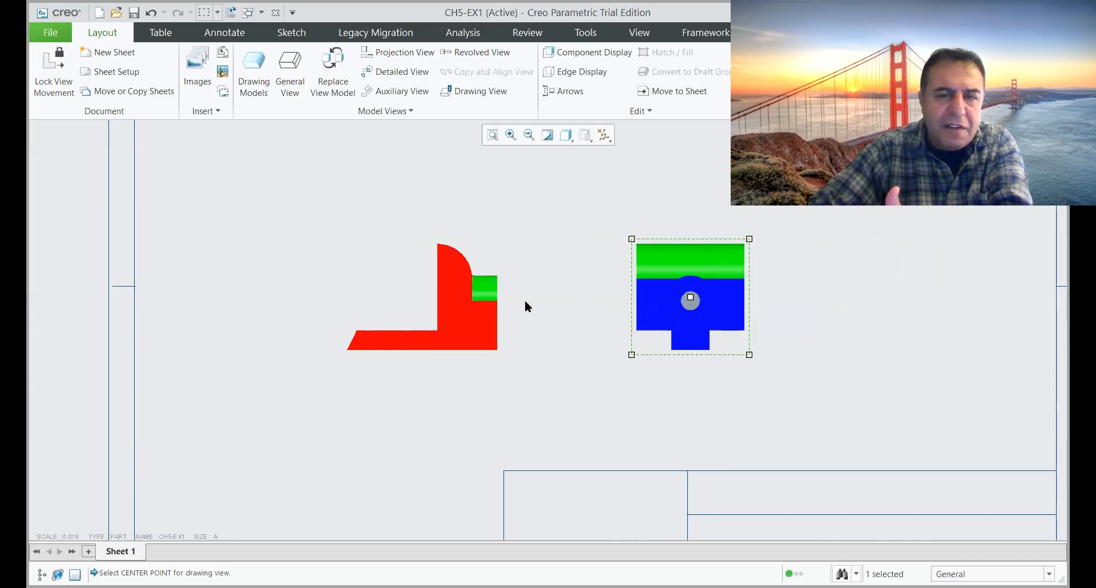
click(465, 314)
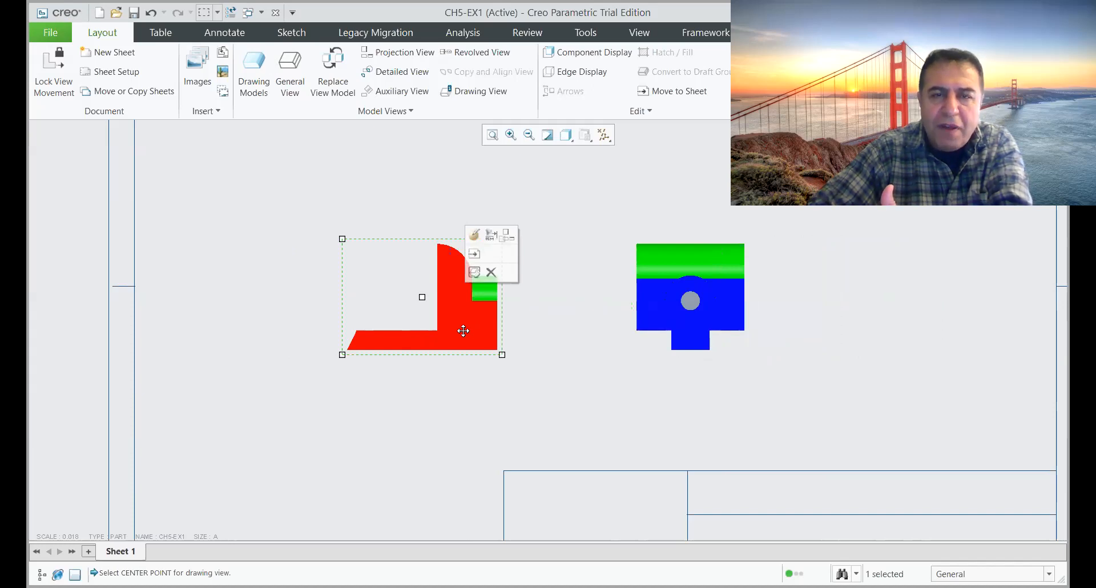
mouse_move(463, 328)
mouse_down()
mouse_move(465, 242)
mouse_move(450, 419)
mouse_move(456, 320)
mouse_up()
click(532, 403)
Step: Set the front view's display style to Hidden and its tangent edges display style to None
double_click(456, 331)
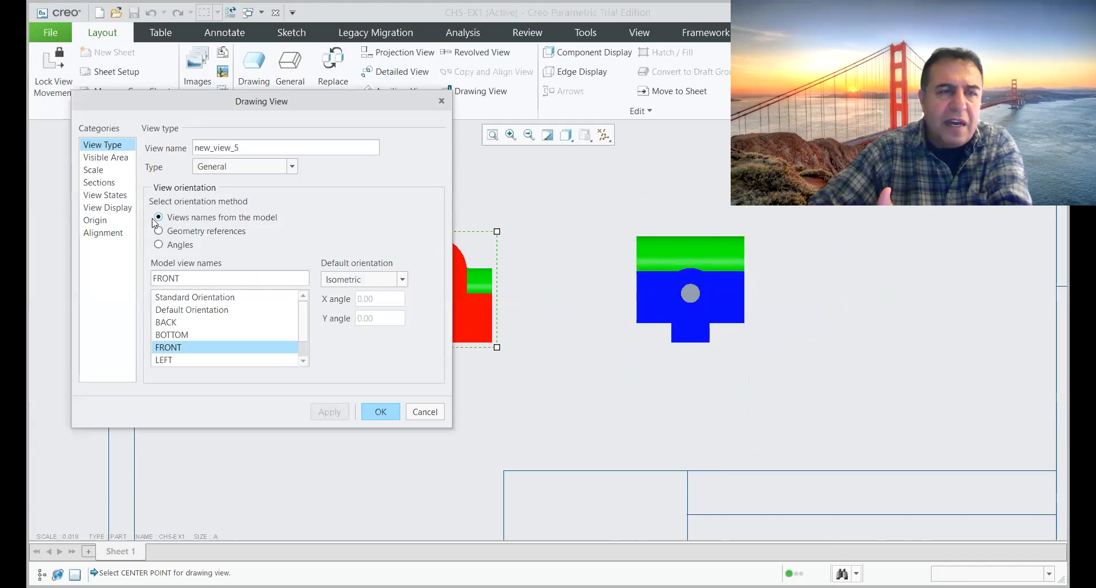
click(111, 208)
click(233, 164)
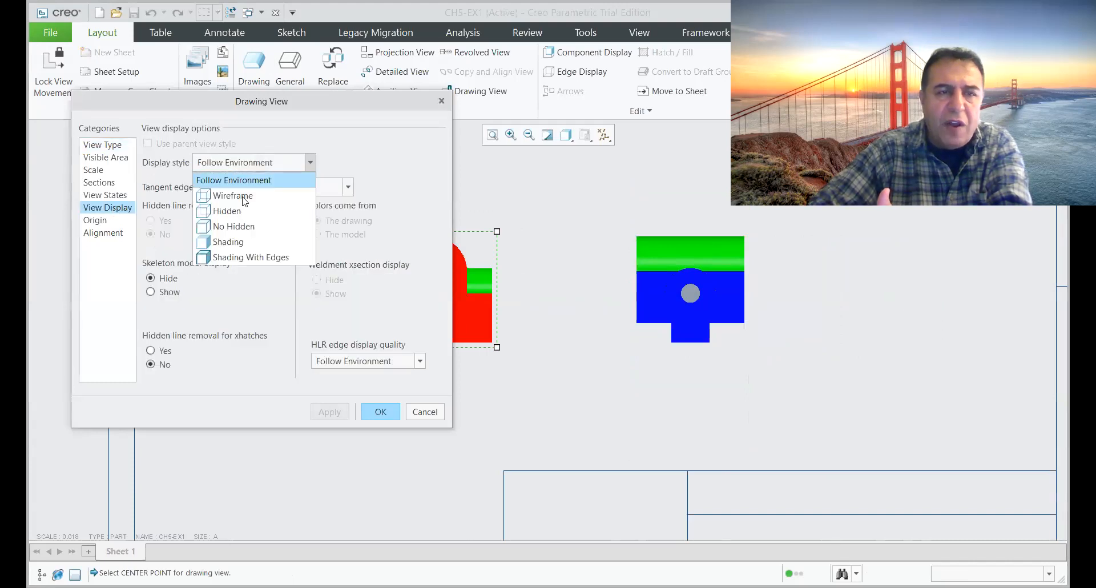
click(237, 211)
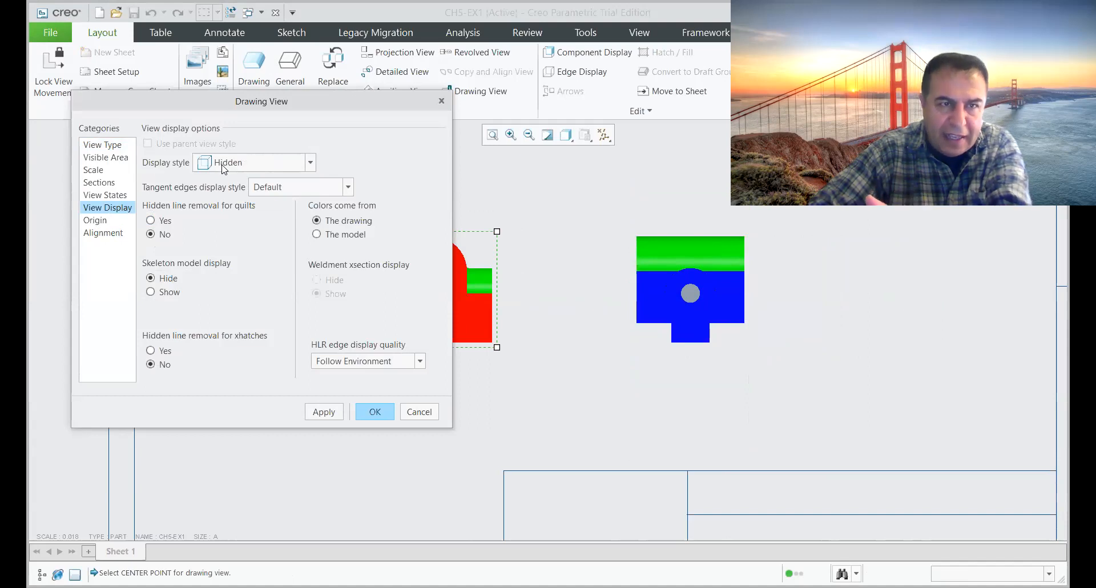
click(283, 187)
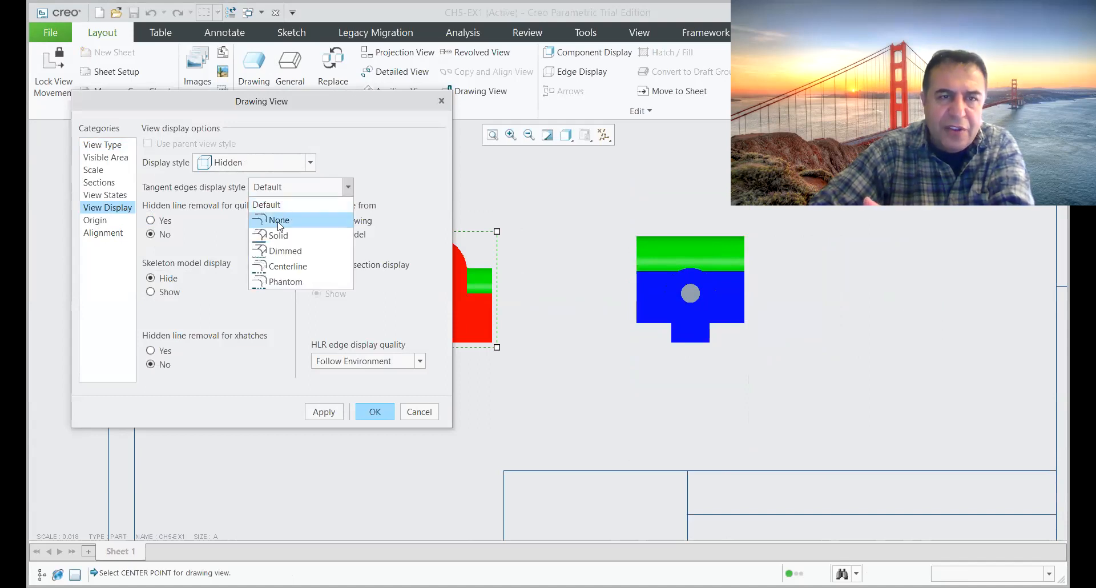
click(279, 225)
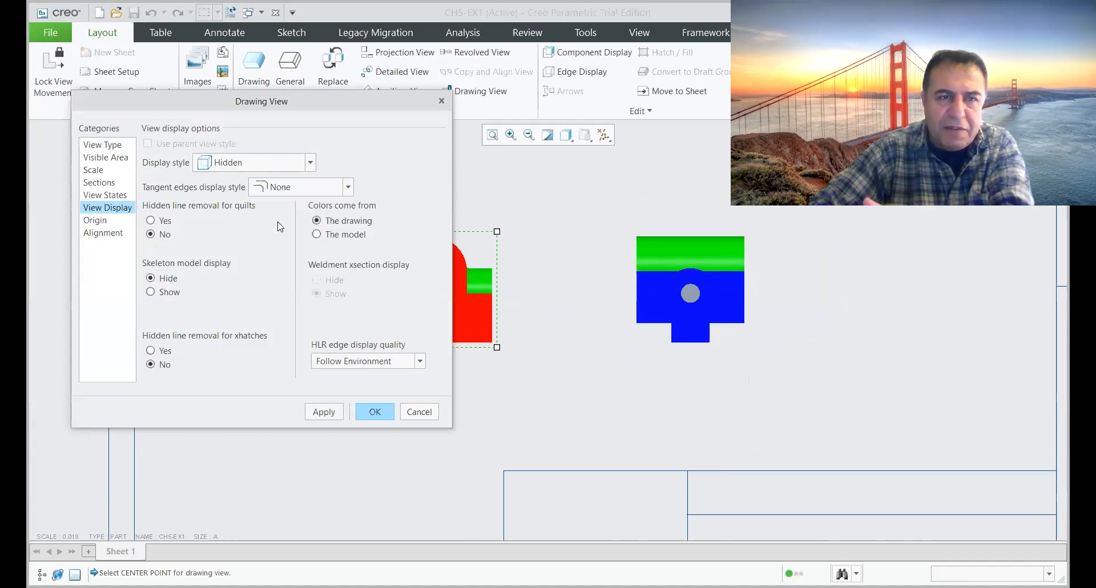
click(375, 412)
Step: Set the right projection view's display style to Hidden and its tangent edges display style to None
click(701, 292)
double_click(701, 291)
click(108, 207)
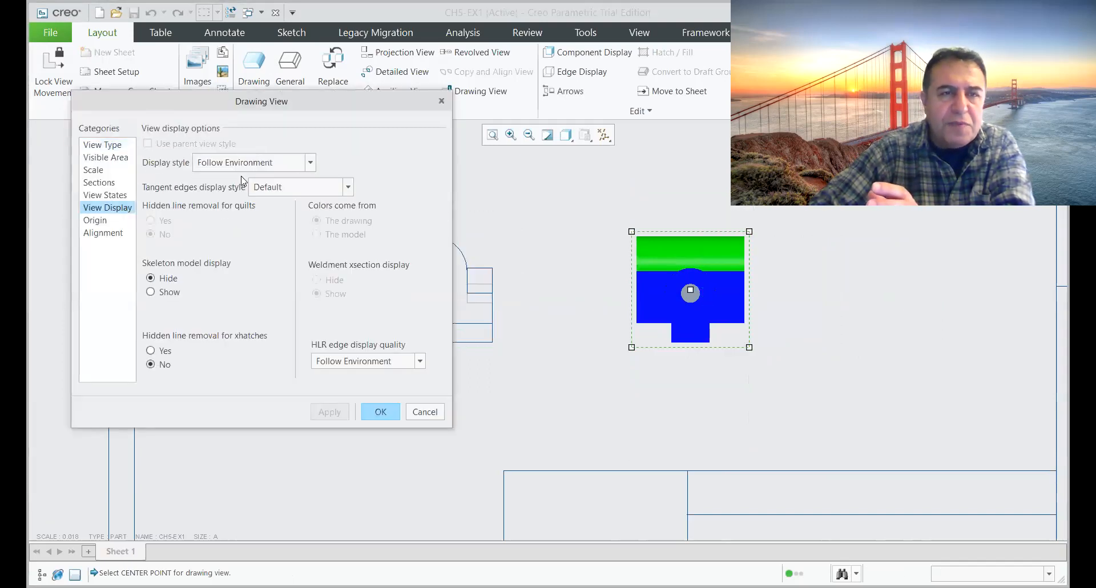
click(234, 164)
click(233, 210)
click(303, 187)
click(277, 221)
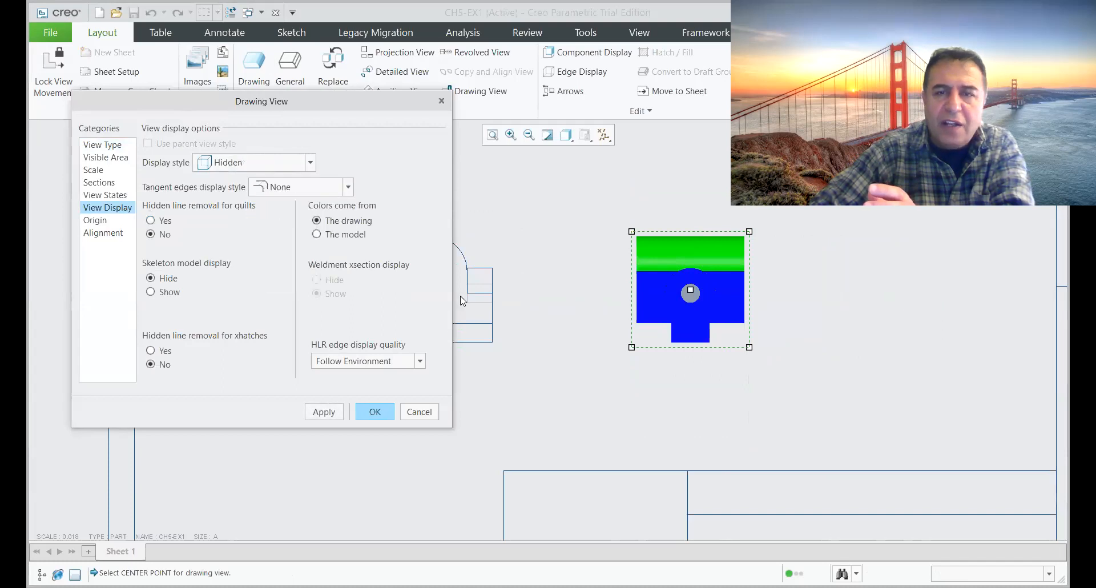
click(337, 412)
click(424, 411)
scroll(424, 400, up, 2)
scroll(514, 328, down, 3)
scroll(563, 335, up, 2)
scroll(588, 297, up, 2)
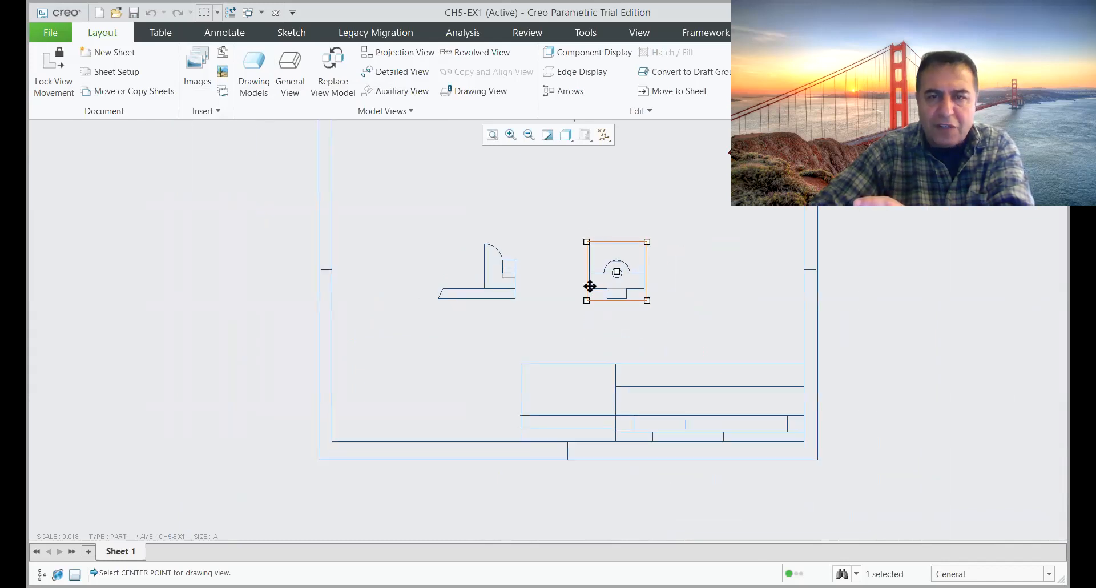
scroll(593, 274, down, 1)
scroll(493, 287, down, 2)
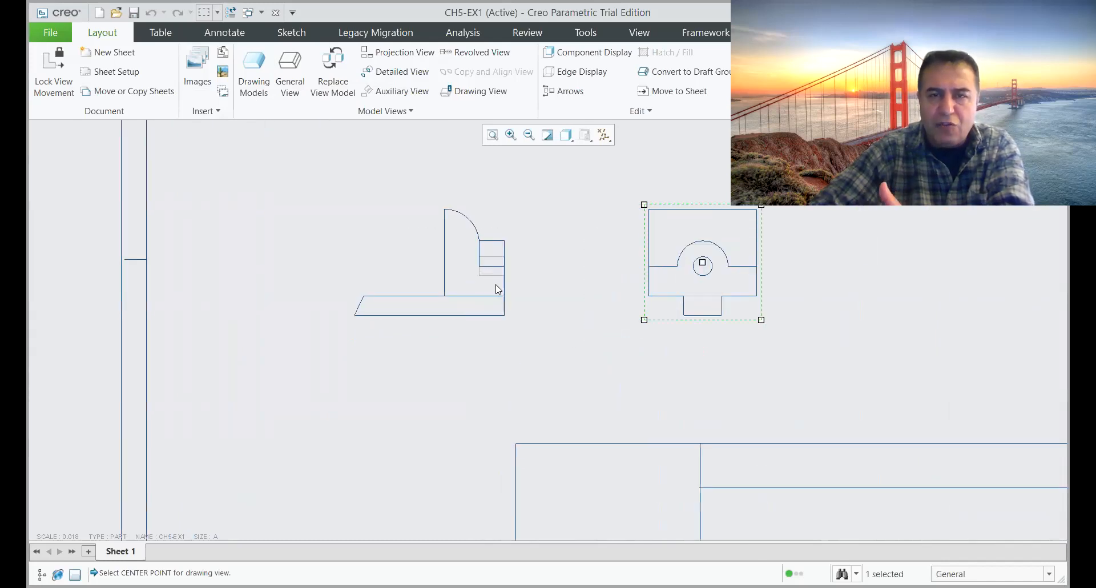
Step: Mark the hole's datum axis A_1 for display in the right projection view using Show Model Annotations
click(839, 271)
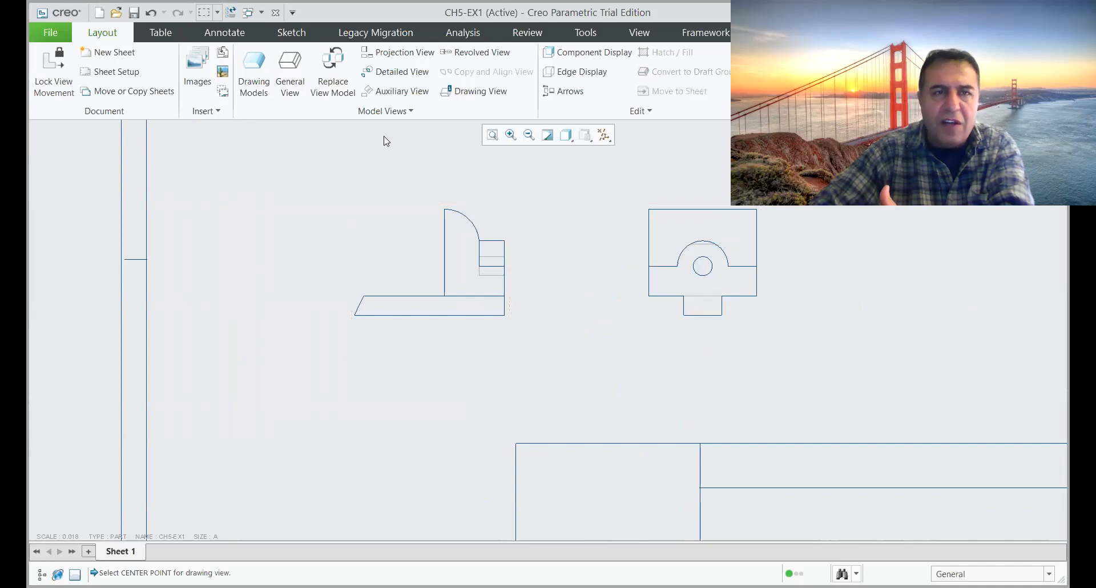
click(230, 34)
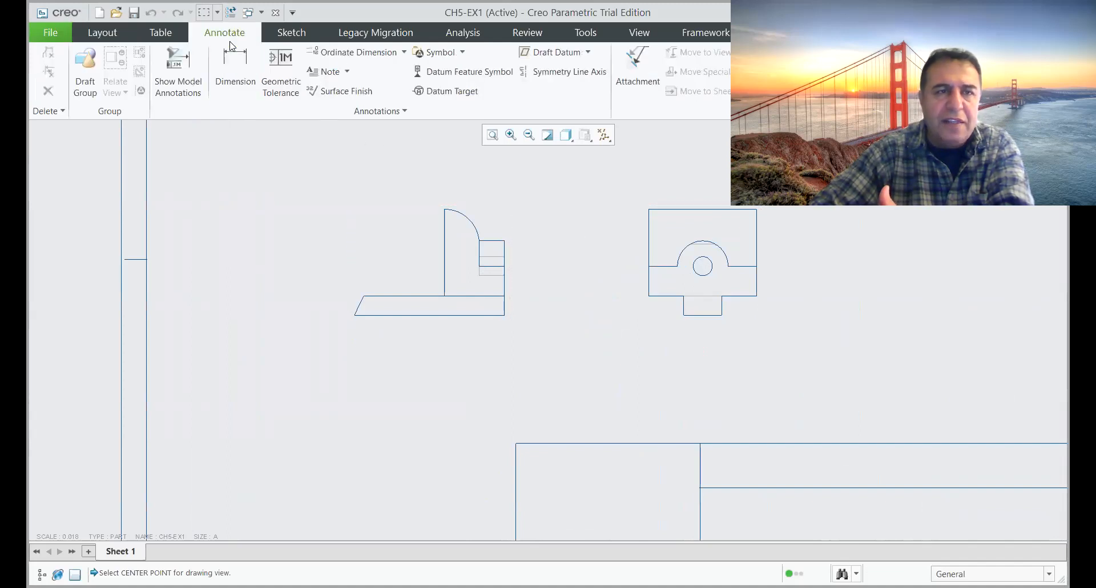
click(192, 82)
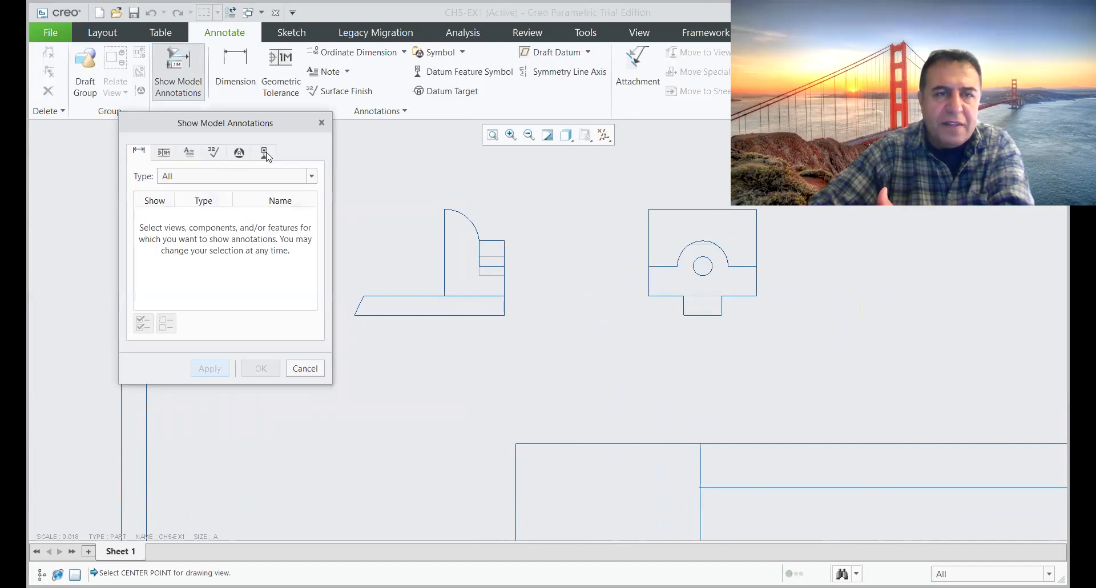
click(264, 152)
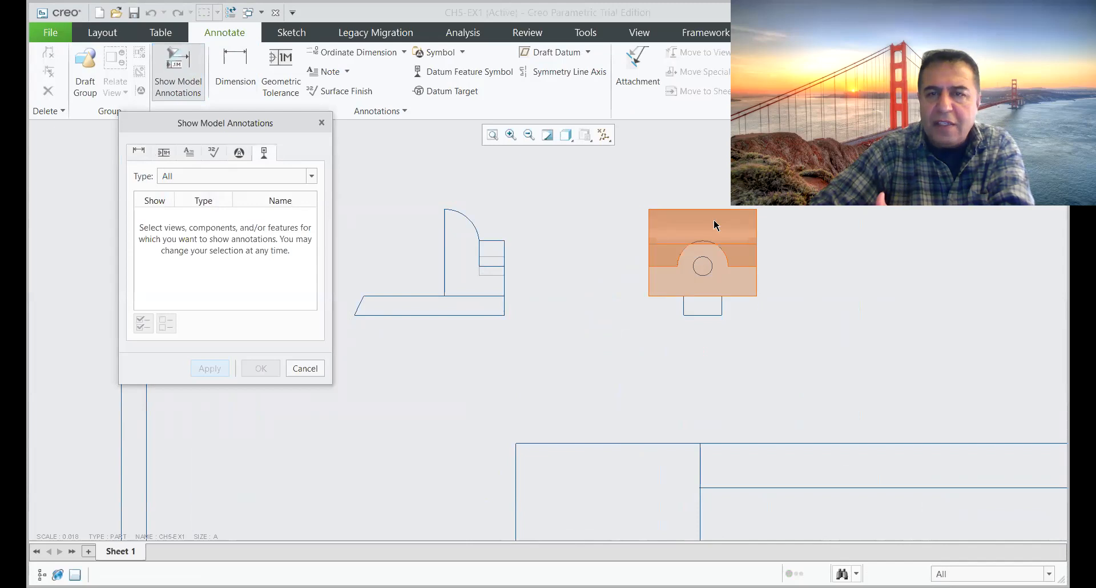
scroll(645, 228, up, 3)
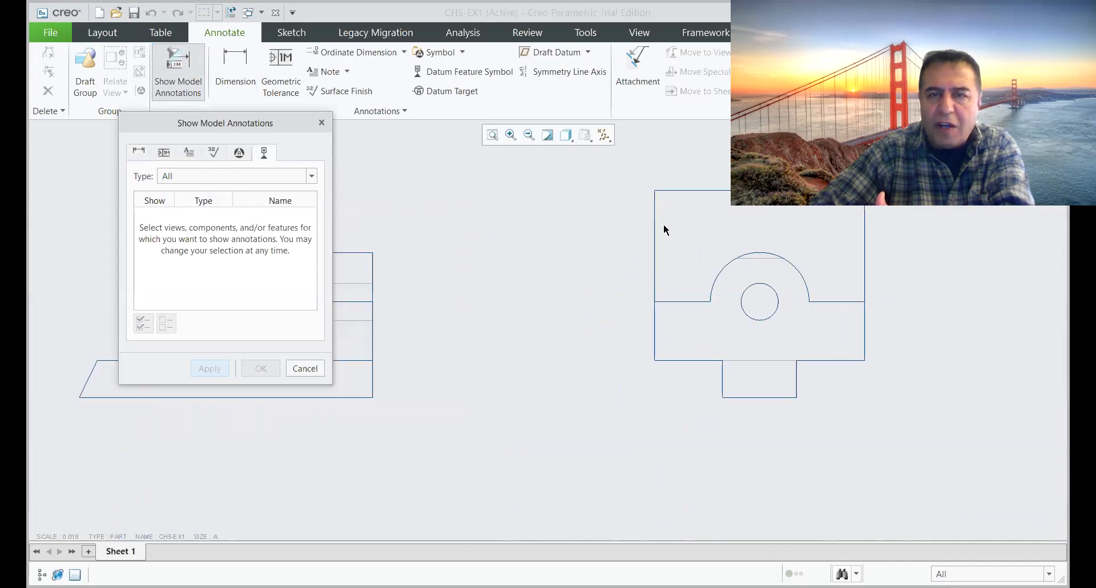
click(657, 183)
scroll(734, 319, down, 3)
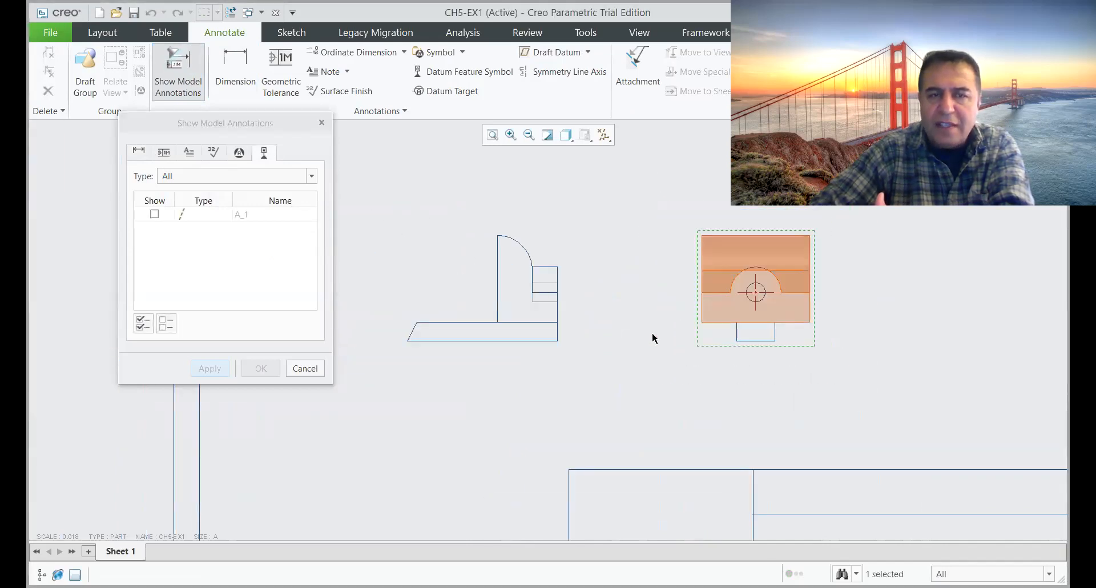
click(154, 214)
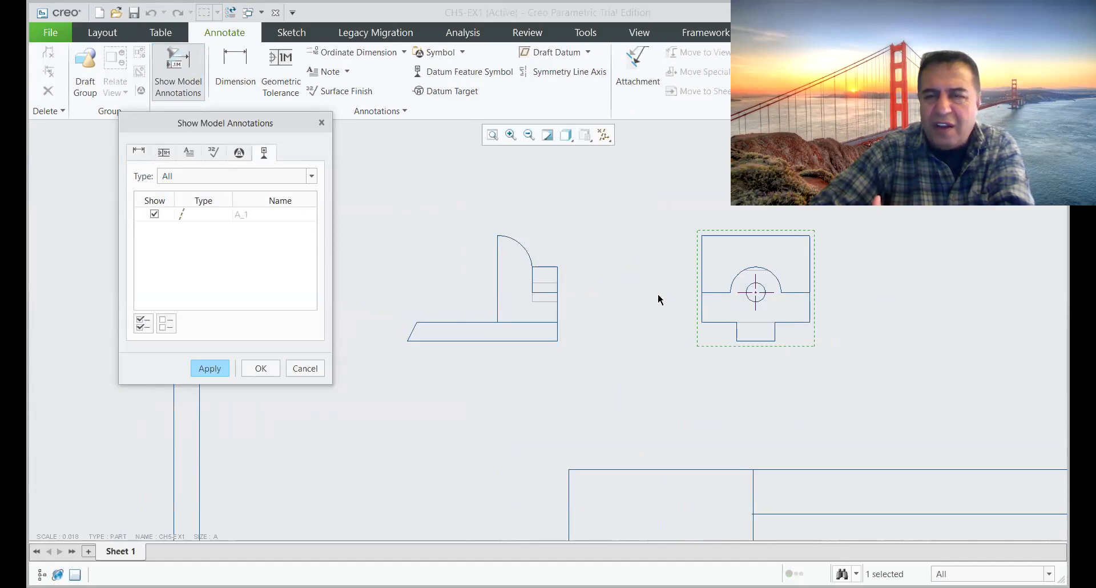
Step: Show the hole's datum axis in the front view too and apply the model annotations for both views
click(460, 287)
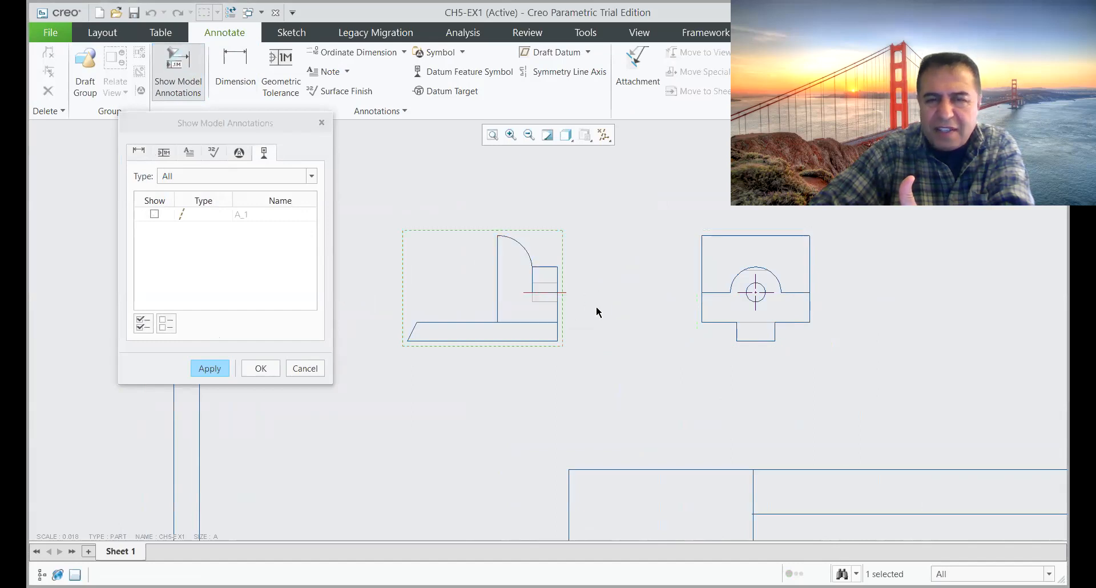
click(154, 215)
click(223, 363)
click(258, 368)
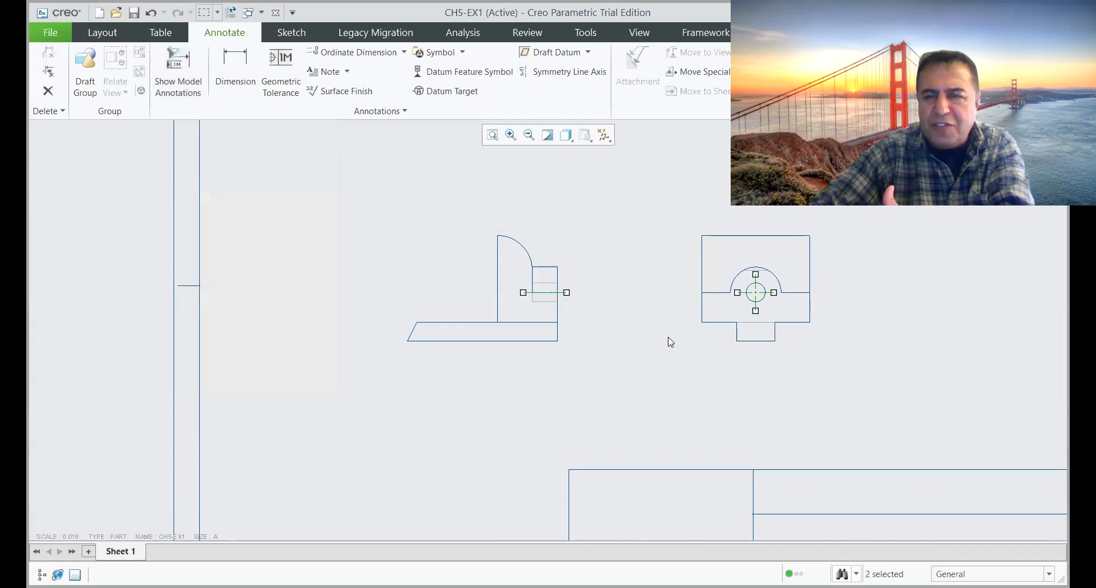
click(641, 320)
Step: Remove the hole's axis line from the front view
scroll(551, 301, up, 3)
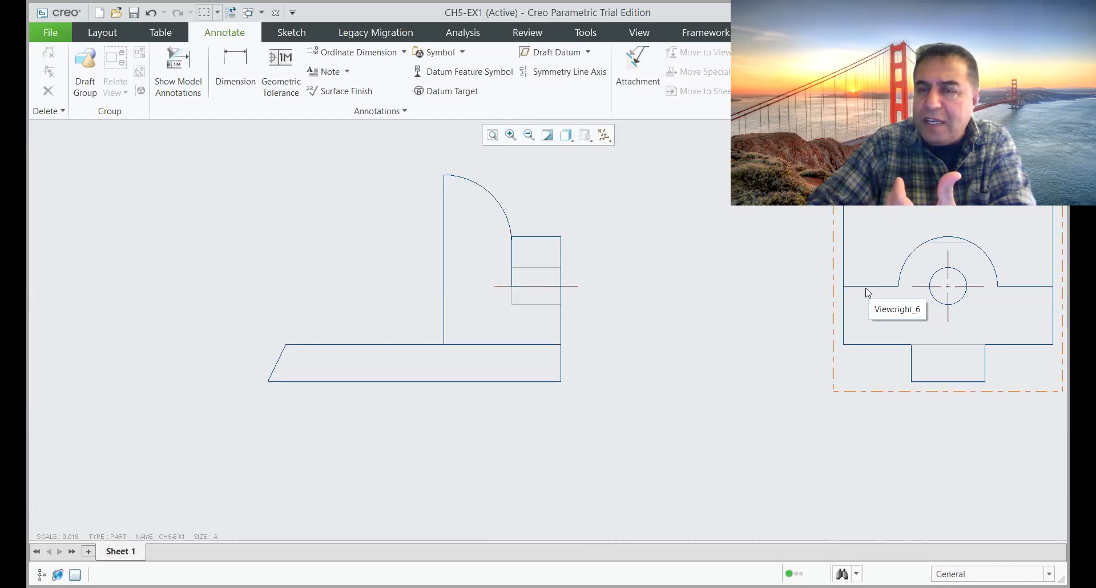
click(573, 285)
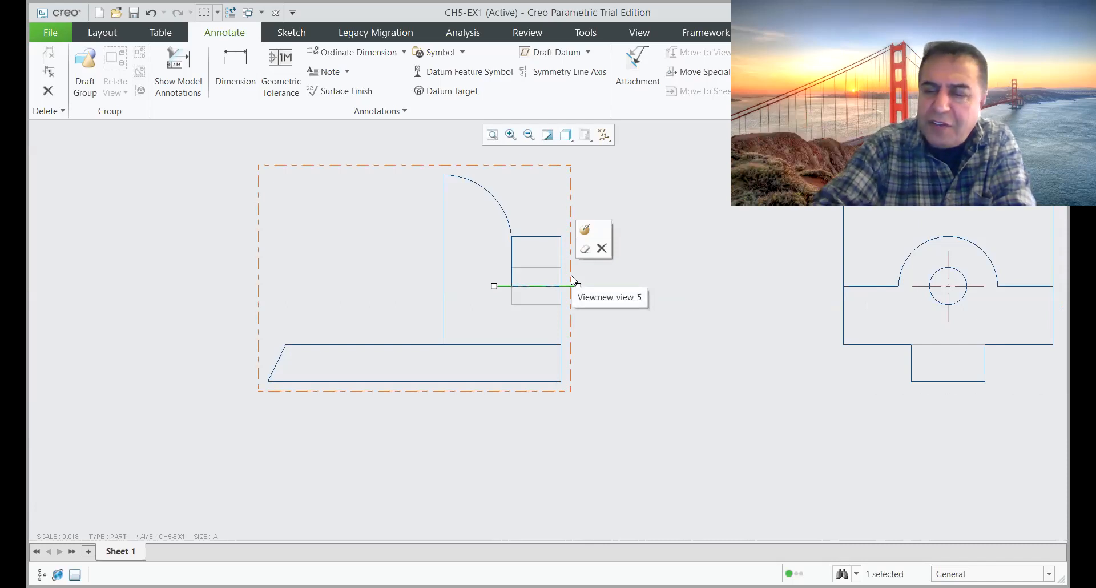
click(574, 281)
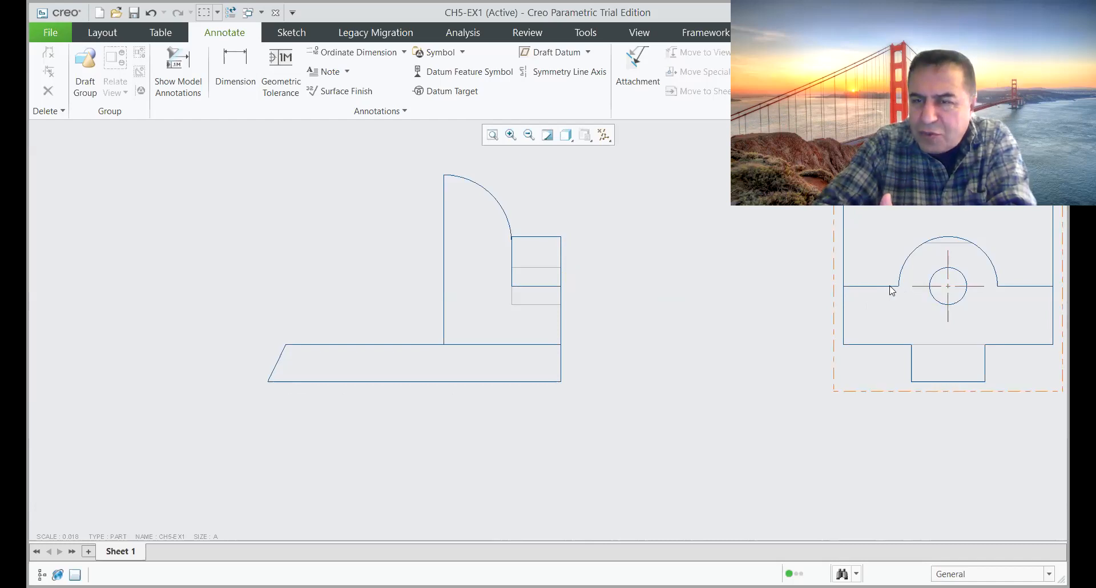
click(544, 293)
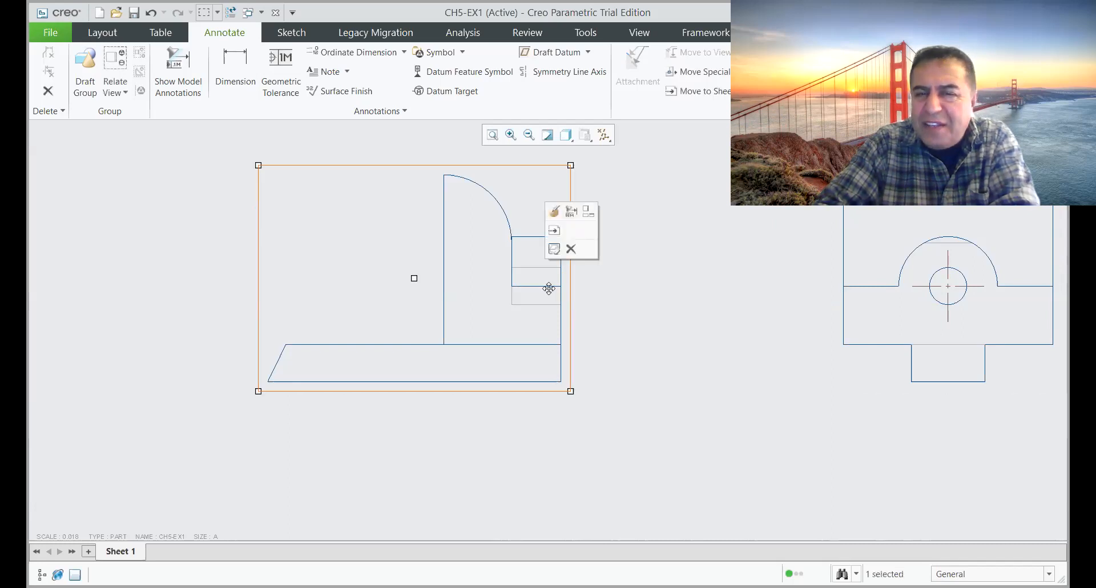
click(625, 266)
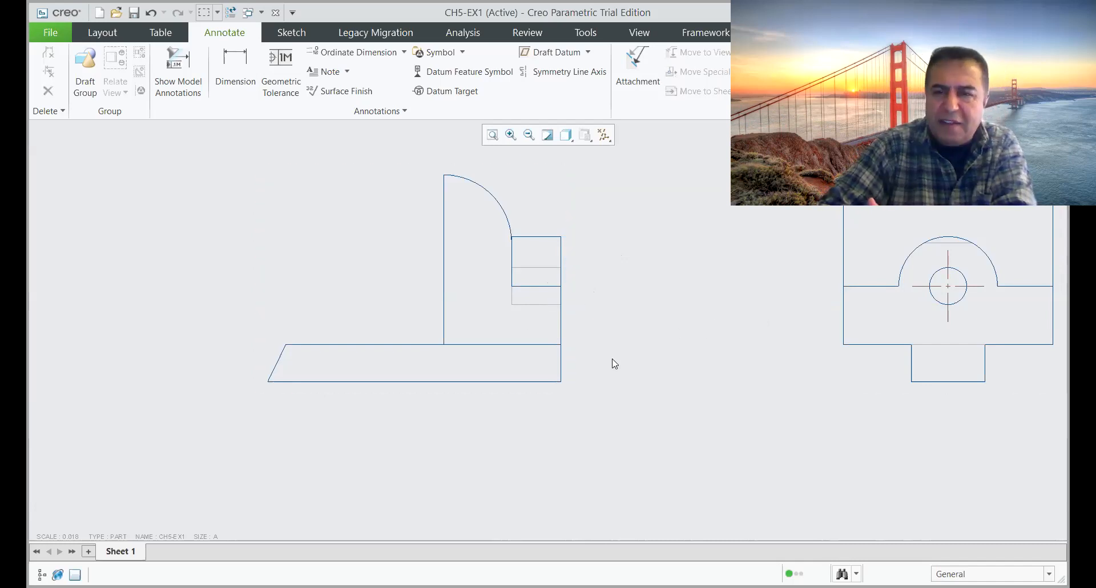
scroll(611, 362, down, 3)
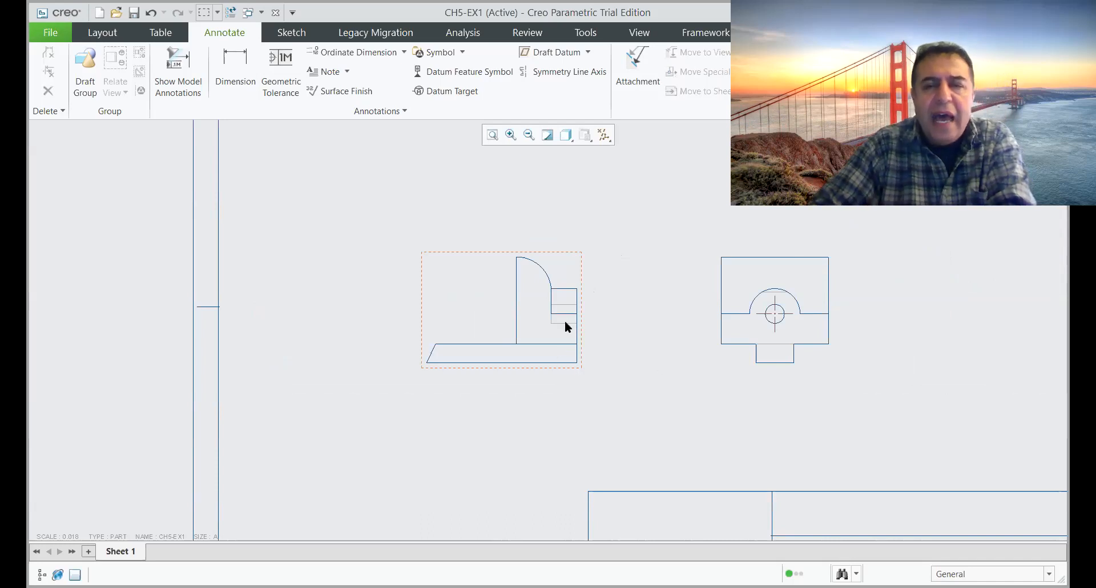
Step: Dimension the upper arc's radius and the length of the base's bottom edge in the front view
click(242, 68)
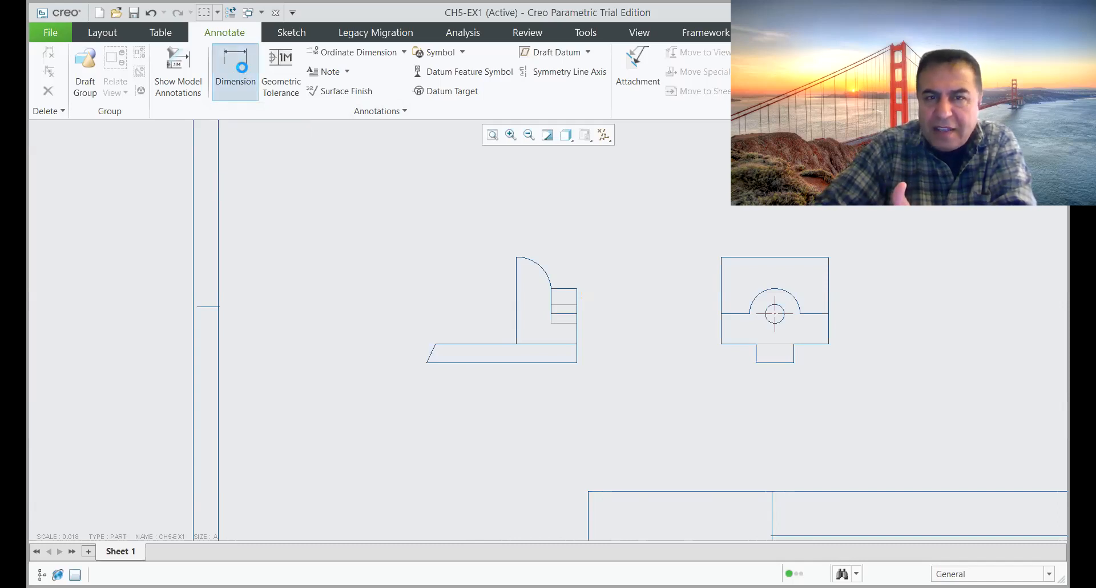
click(538, 266)
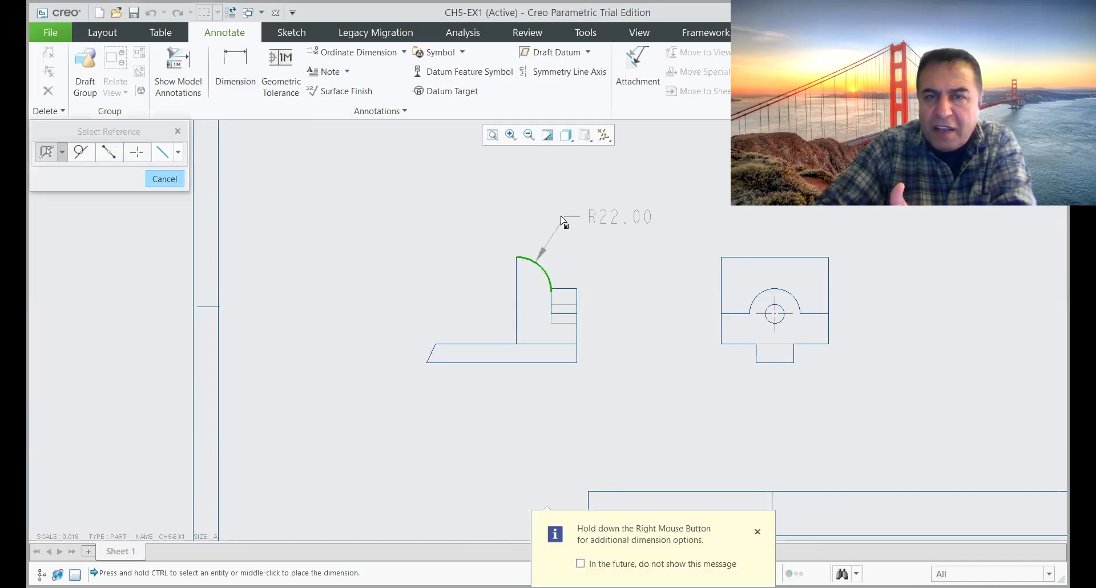
middle_click(557, 218)
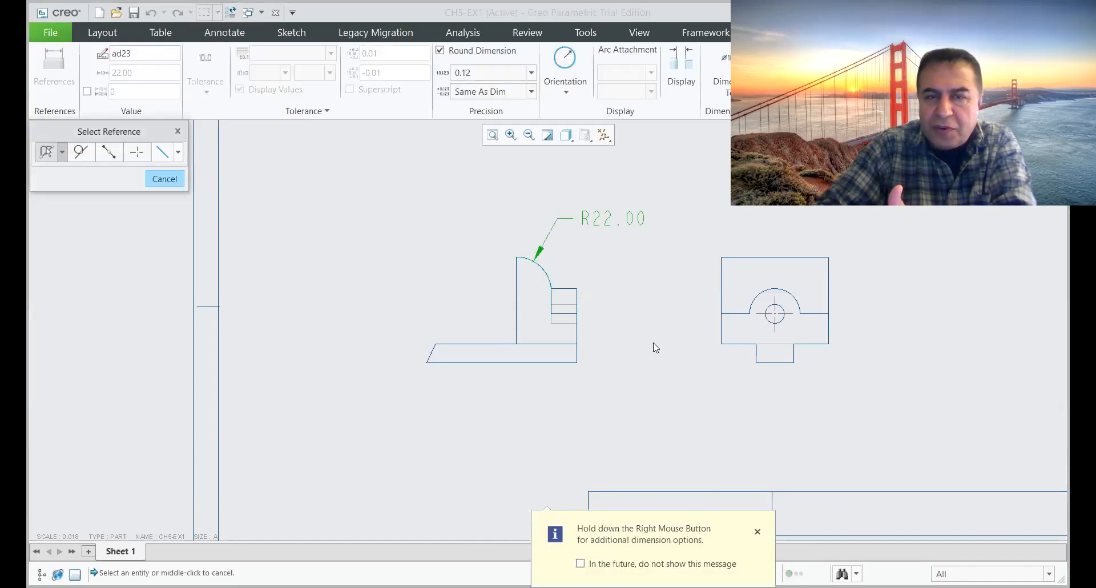
click(513, 363)
middle_click(517, 398)
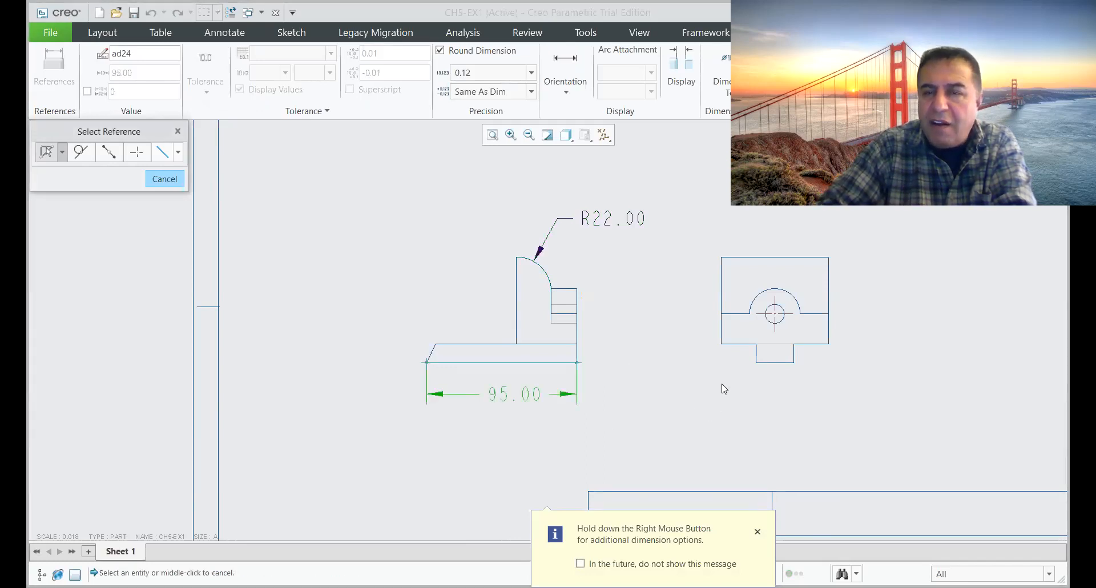
scroll(723, 388, up, 1)
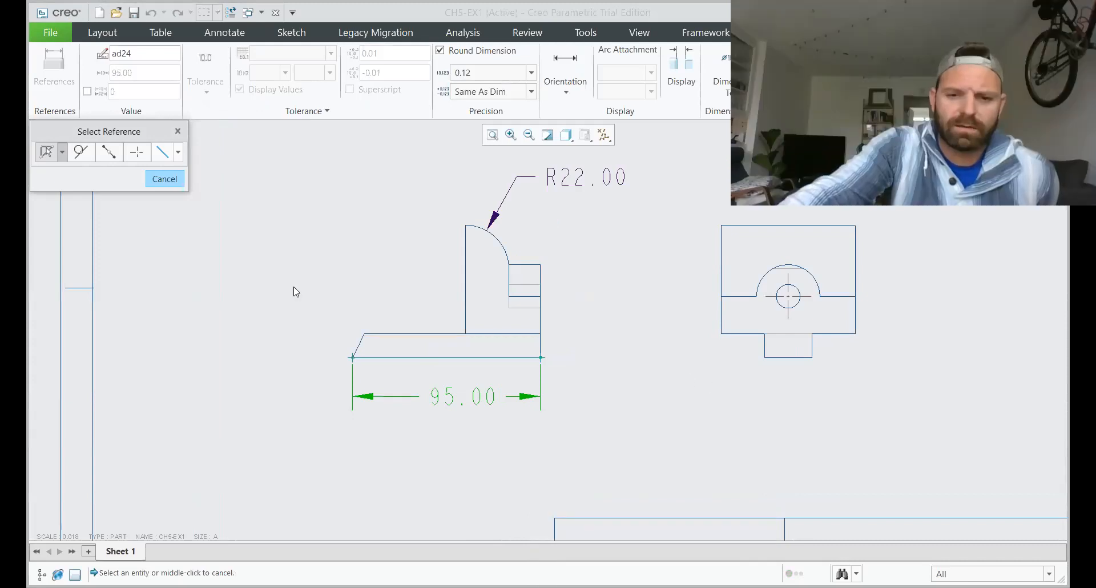
scroll(546, 330, down, 2)
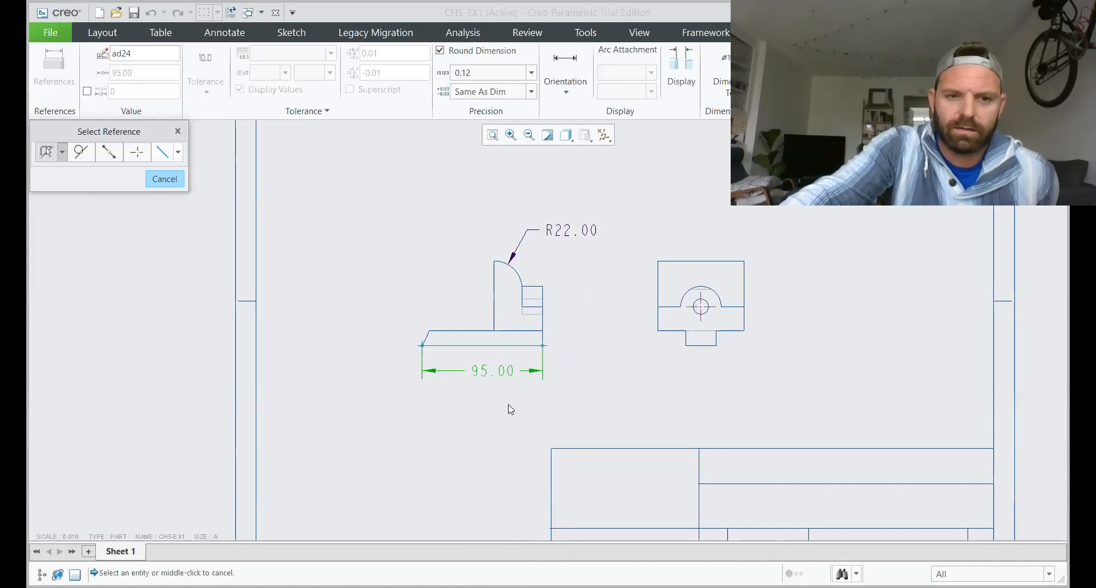
scroll(485, 414, down, 1)
scroll(488, 434, down, 2)
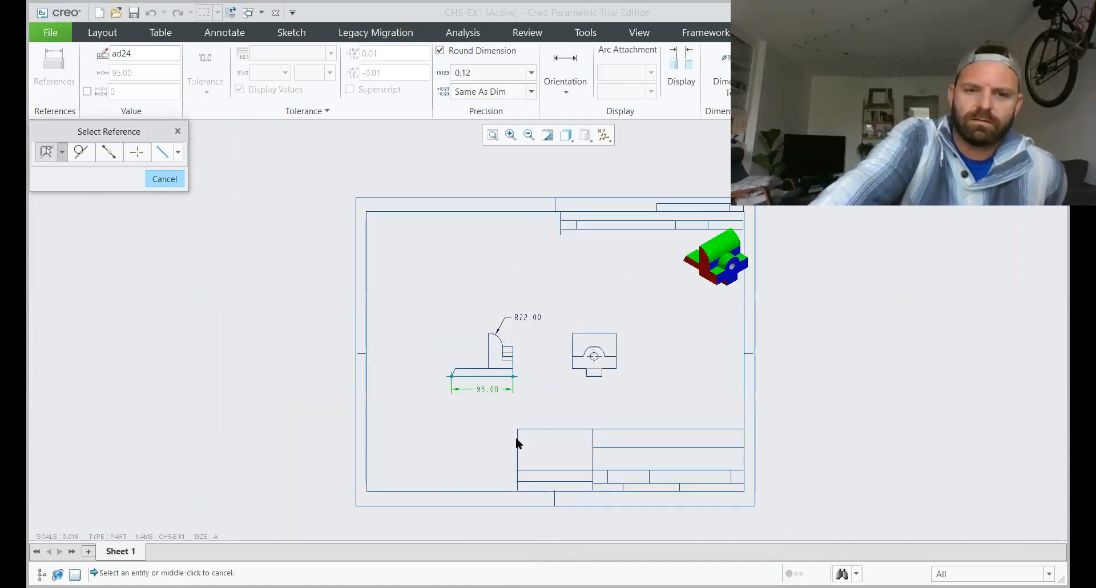
scroll(557, 383, up, 1)
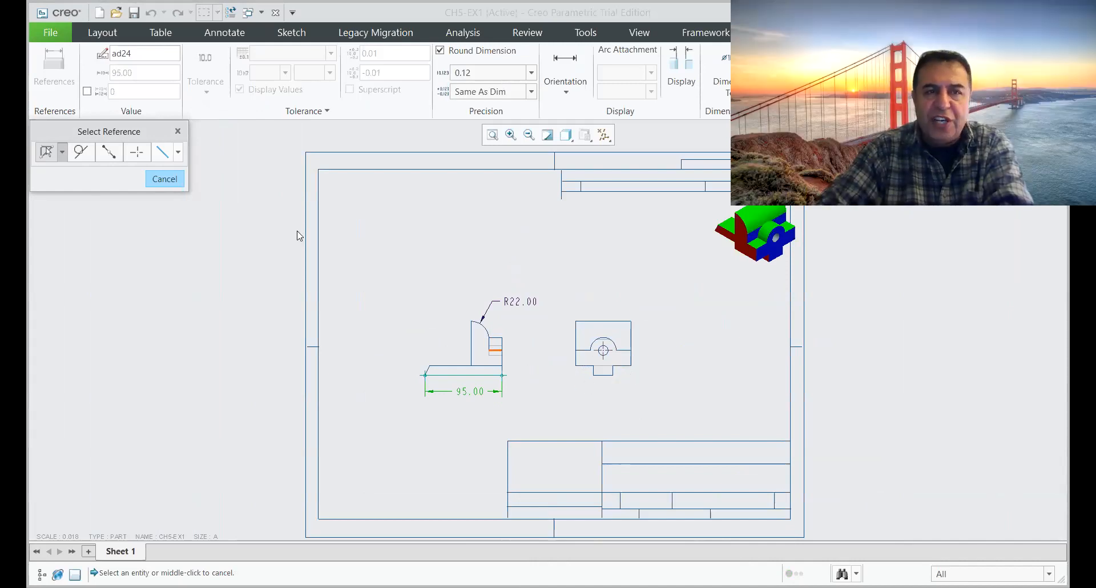
click(165, 179)
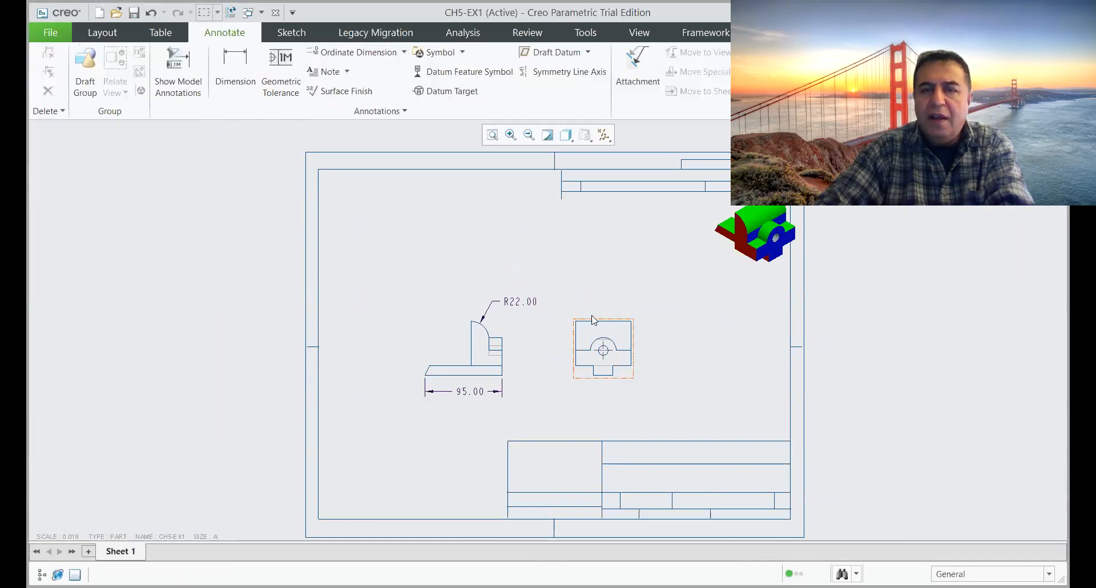
Step: Examine the sheet layout, the dimensioned front view, the right view and the shaded isometric view up close
scroll(573, 372, up, 1)
scroll(567, 370, down, 1)
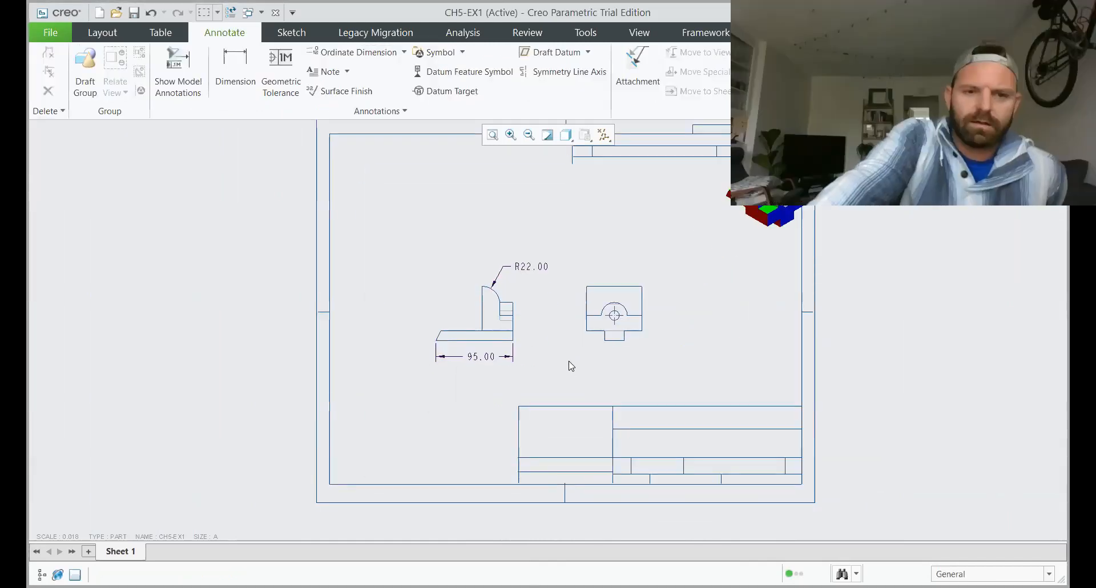
scroll(570, 365, up, 1)
scroll(590, 284, down, 1)
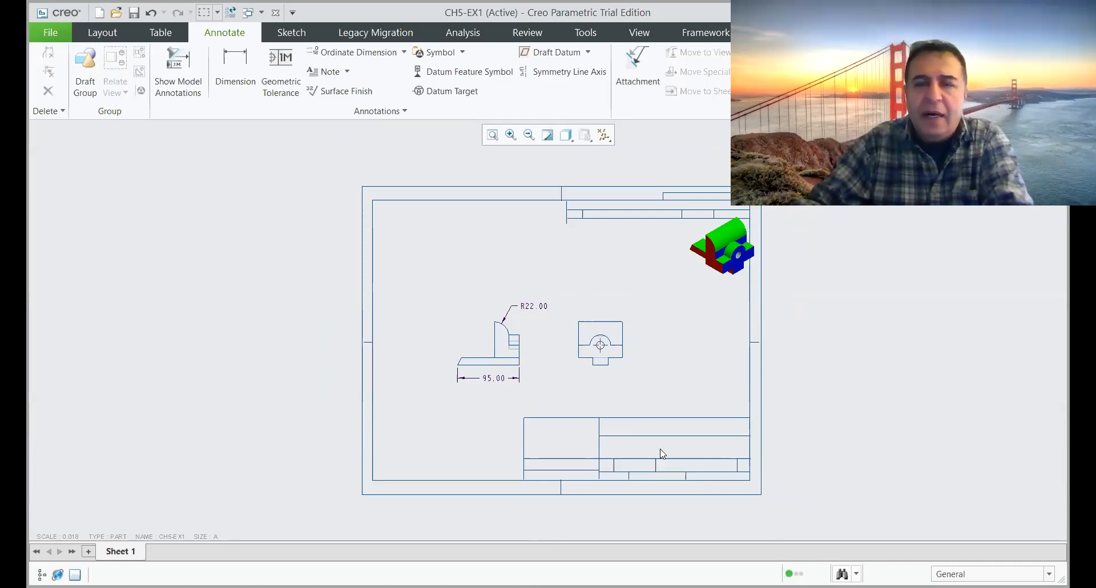
scroll(599, 379, up, 6)
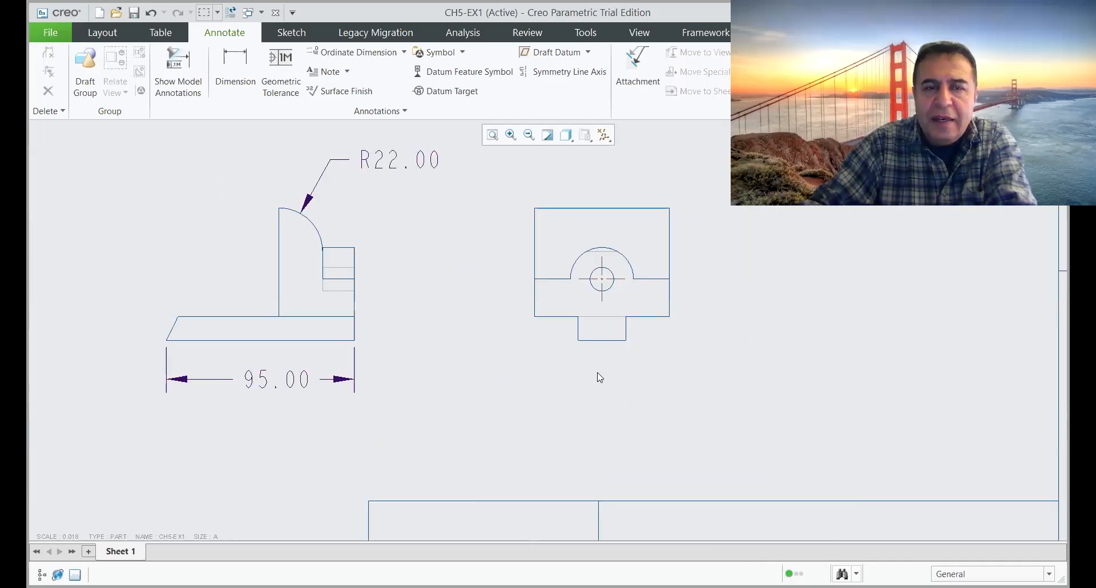
scroll(445, 384, down, 3)
scroll(362, 377, up, 1)
click(676, 325)
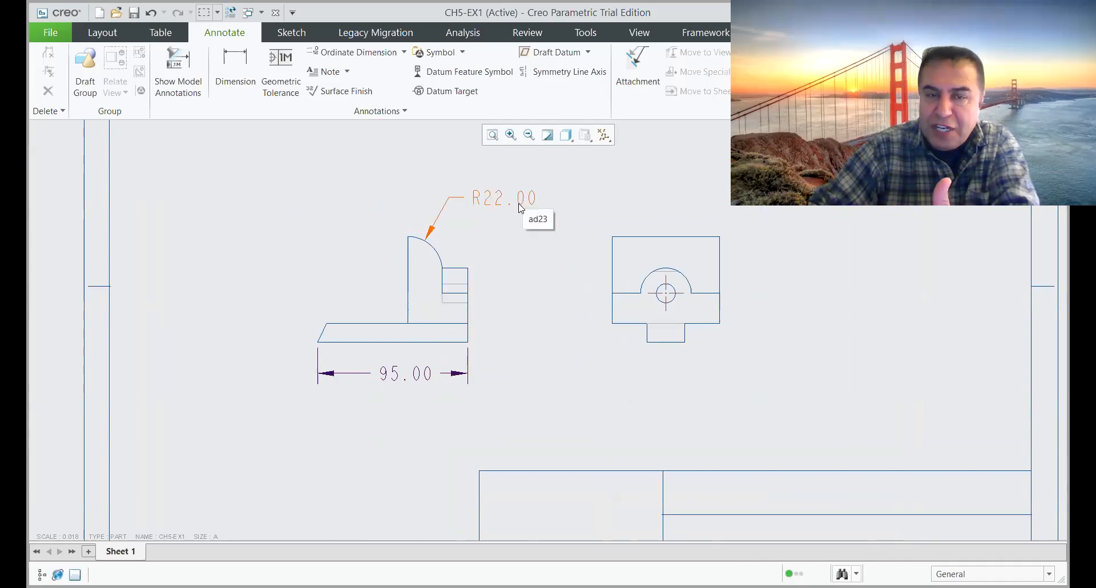
scroll(594, 354, up, 2)
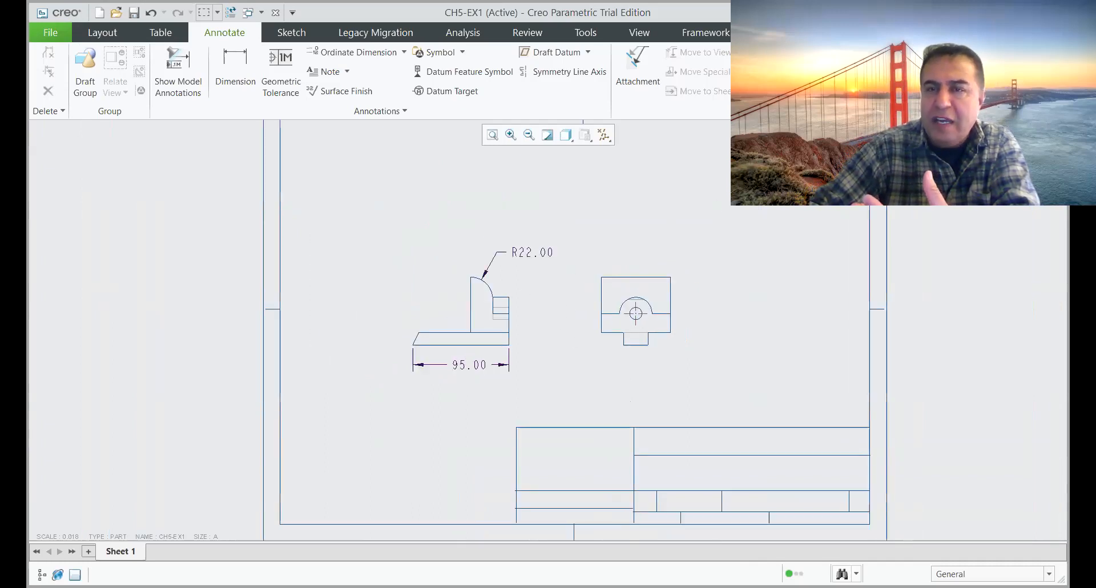
scroll(717, 306, up, 2)
scroll(751, 262, down, 3)
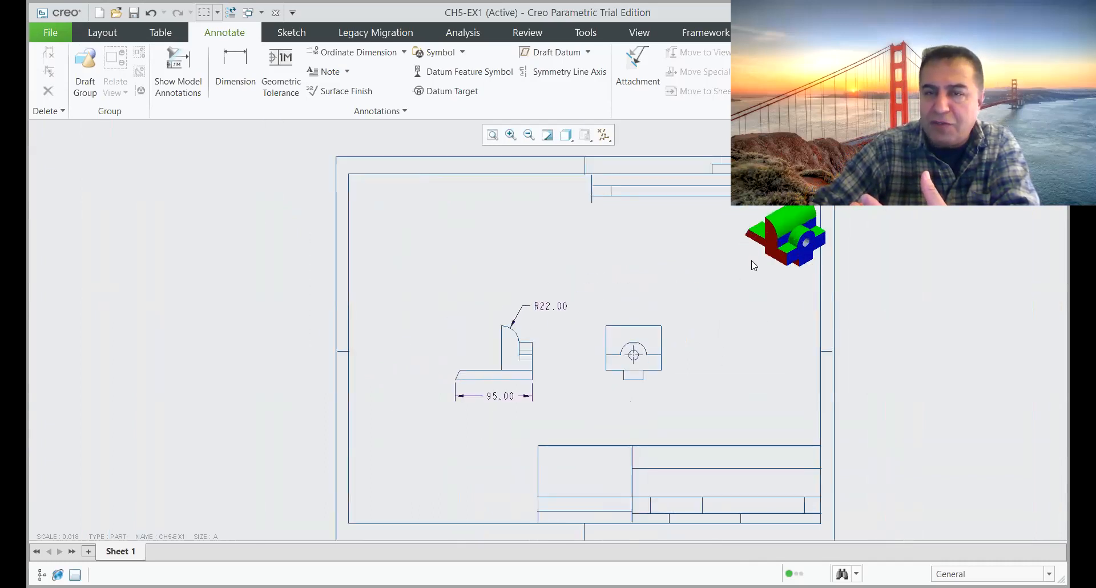
scroll(627, 388, down, 1)
scroll(694, 348, up, 2)
scroll(771, 265, down, 3)
scroll(769, 274, down, 1)
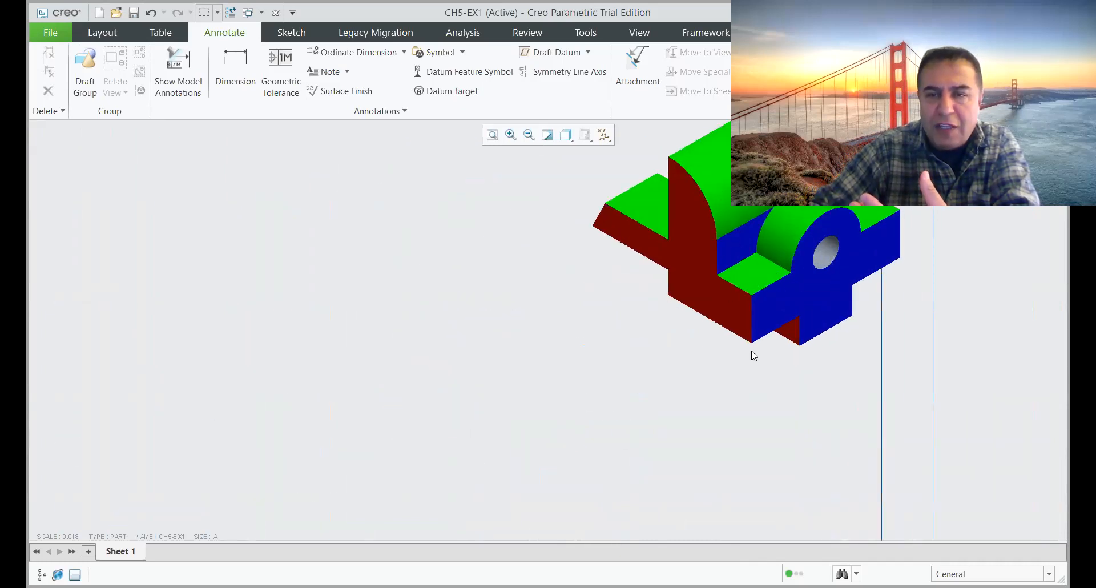
scroll(754, 357, up, 4)
scroll(568, 456, down, 2)
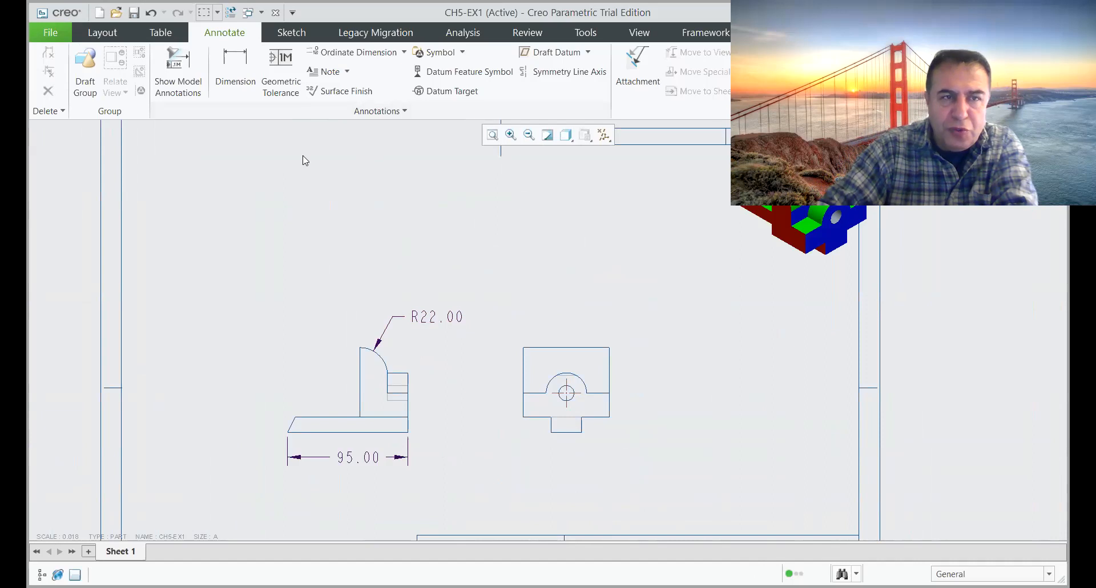
Step: Show all model dimensions of the upright block extrusion (d7 to d11) in the front view
click(181, 64)
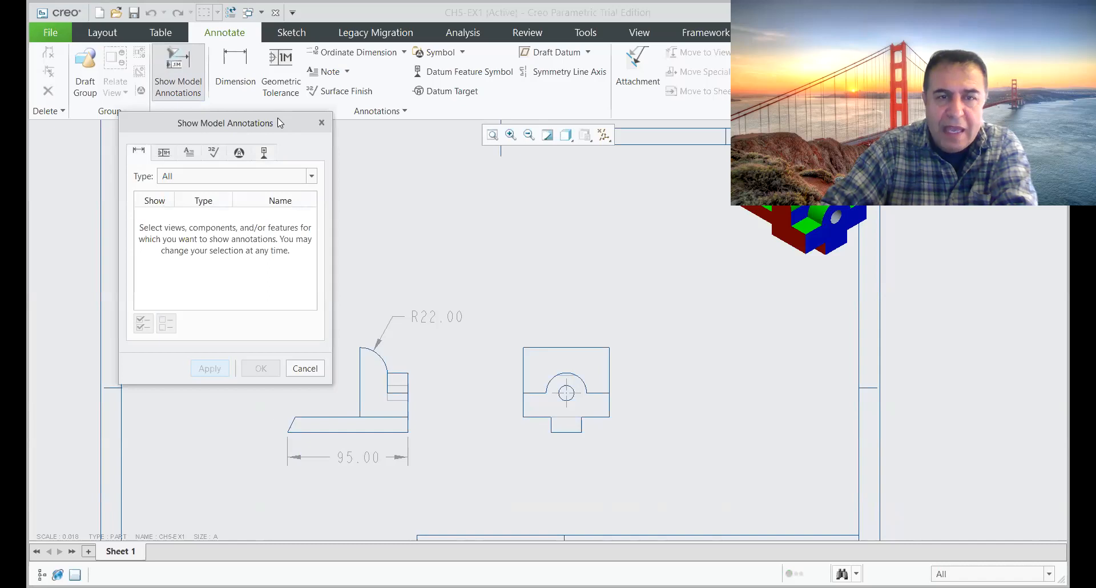
drag(277, 118, 191, 95)
click(372, 390)
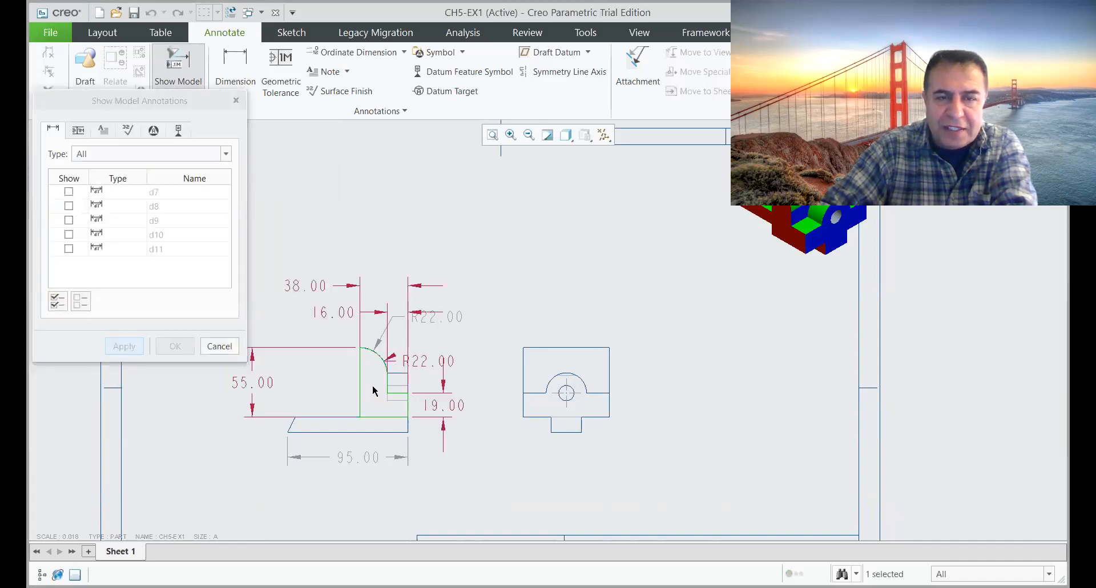
scroll(539, 326, down, 2)
scroll(428, 379, up, 1)
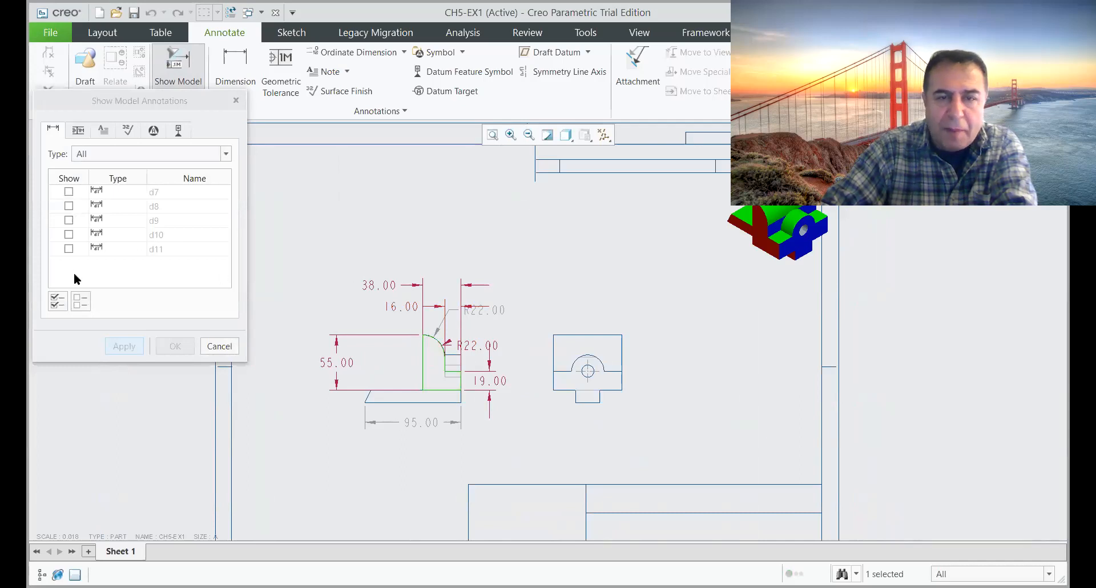
click(69, 248)
click(68, 234)
click(68, 220)
click(69, 206)
click(69, 191)
click(122, 346)
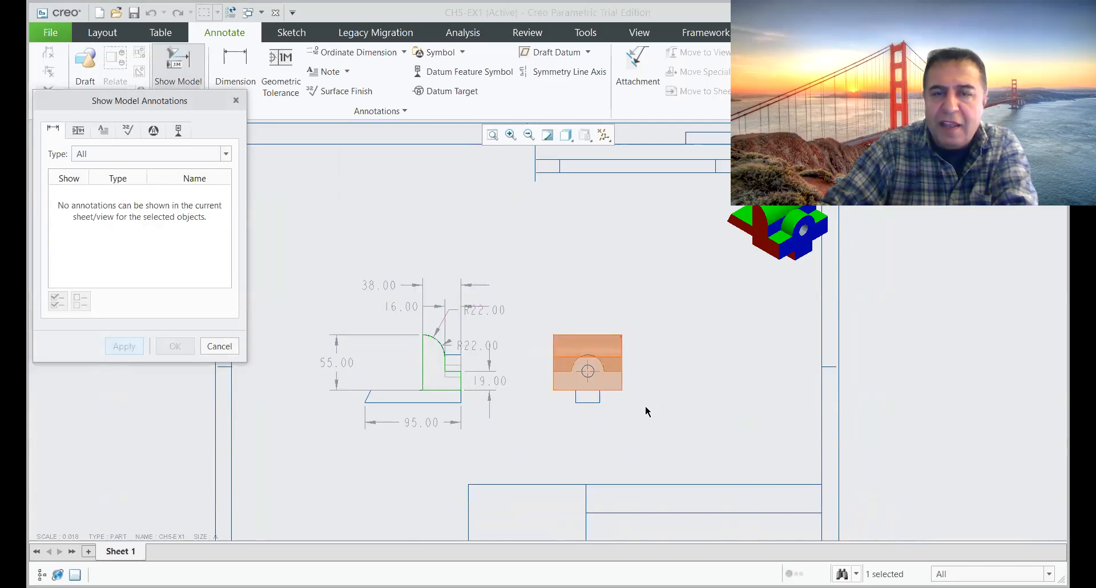
Step: Show the model dimensions for the block's overall width and for the base tab's width and height in the right view
click(646, 411)
click(69, 191)
click(124, 346)
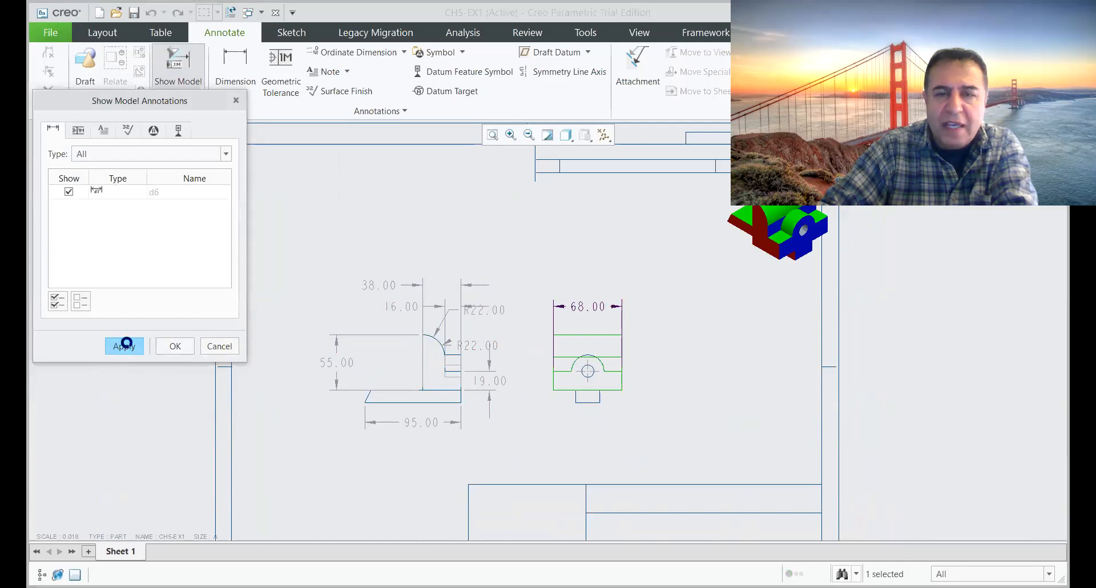
click(592, 404)
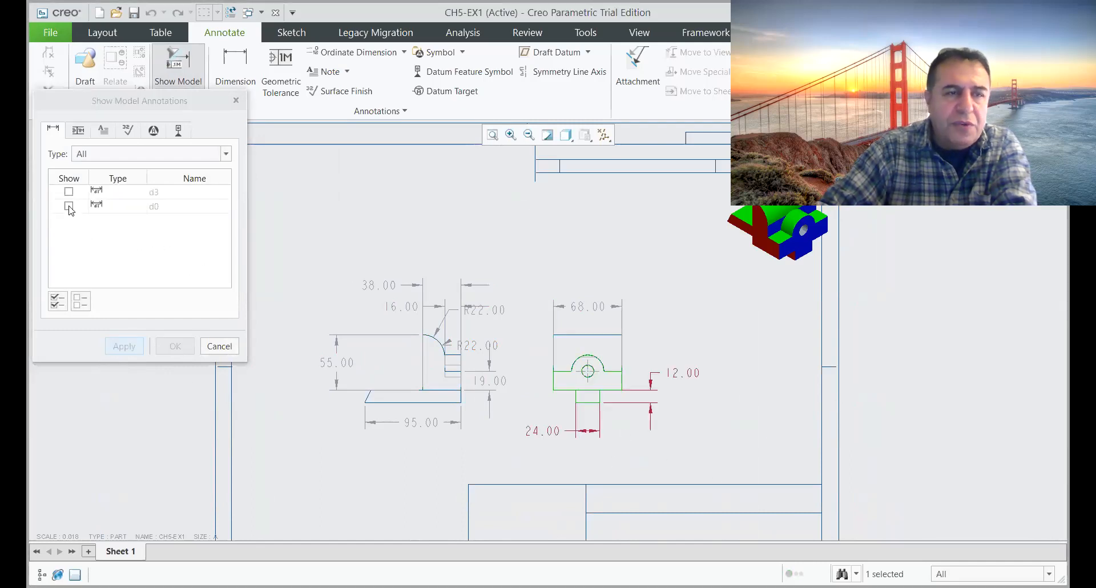
click(57, 301)
click(134, 348)
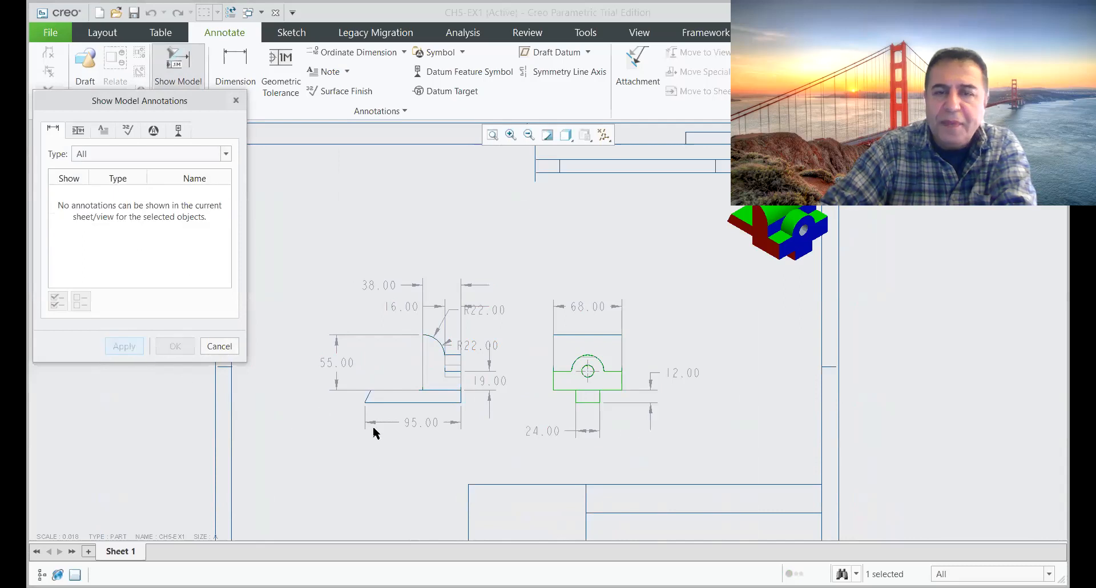
Step: Show the hole's diameter and the half-round boss's radius and height dimensions in the right view, and finish showing model annotations
click(591, 371)
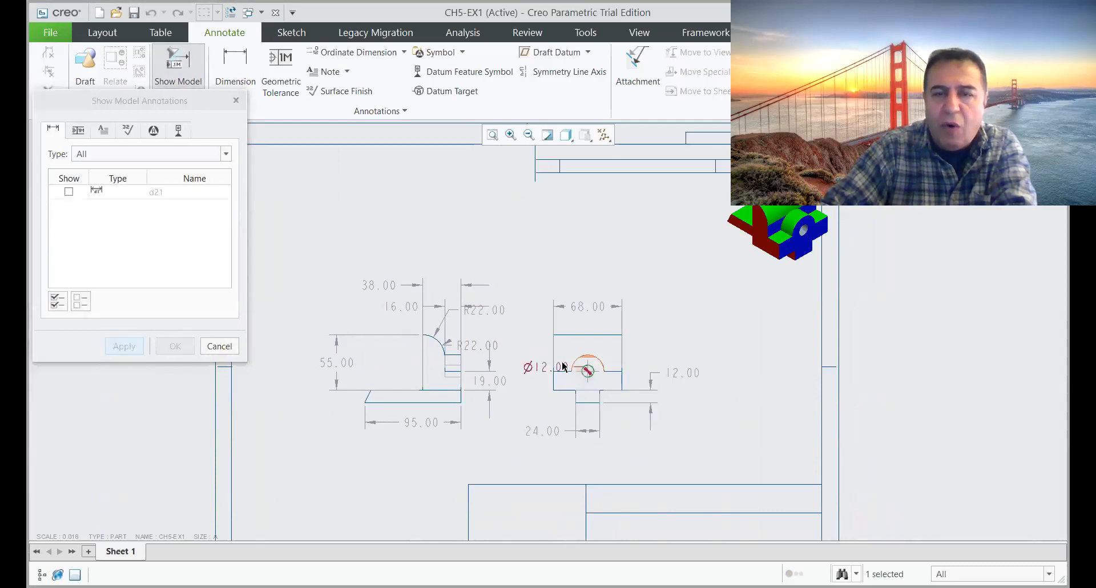
click(68, 193)
click(124, 345)
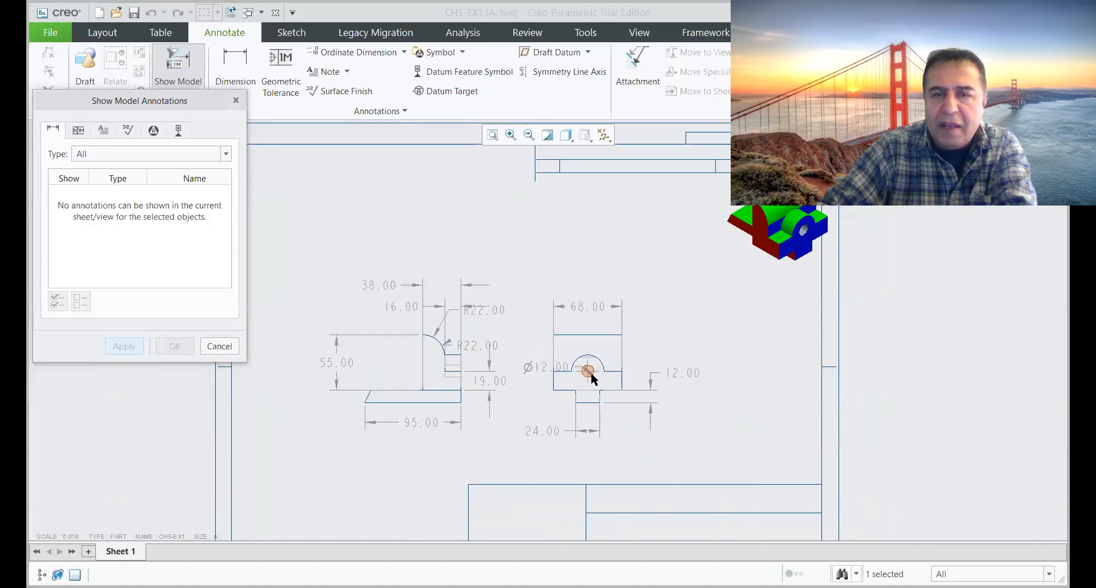
scroll(591, 377, up, 2)
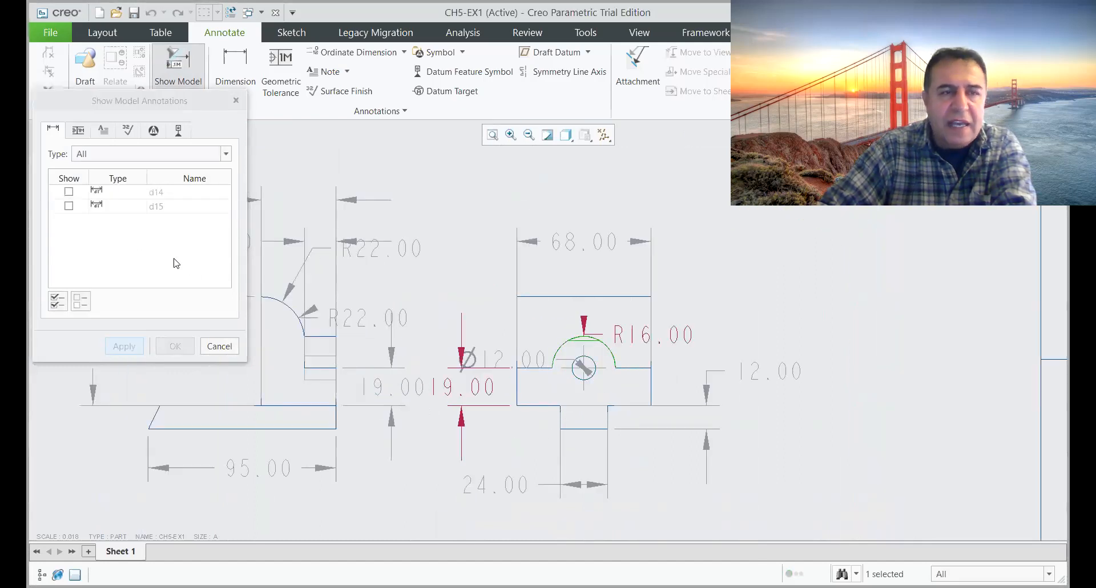
click(69, 192)
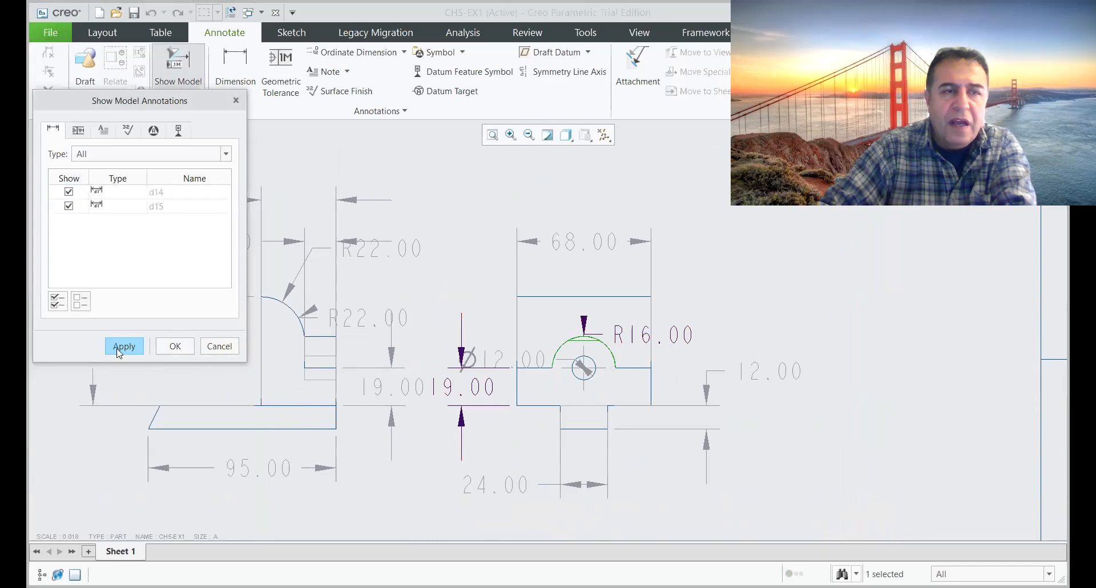
click(124, 346)
scroll(584, 360, up, 2)
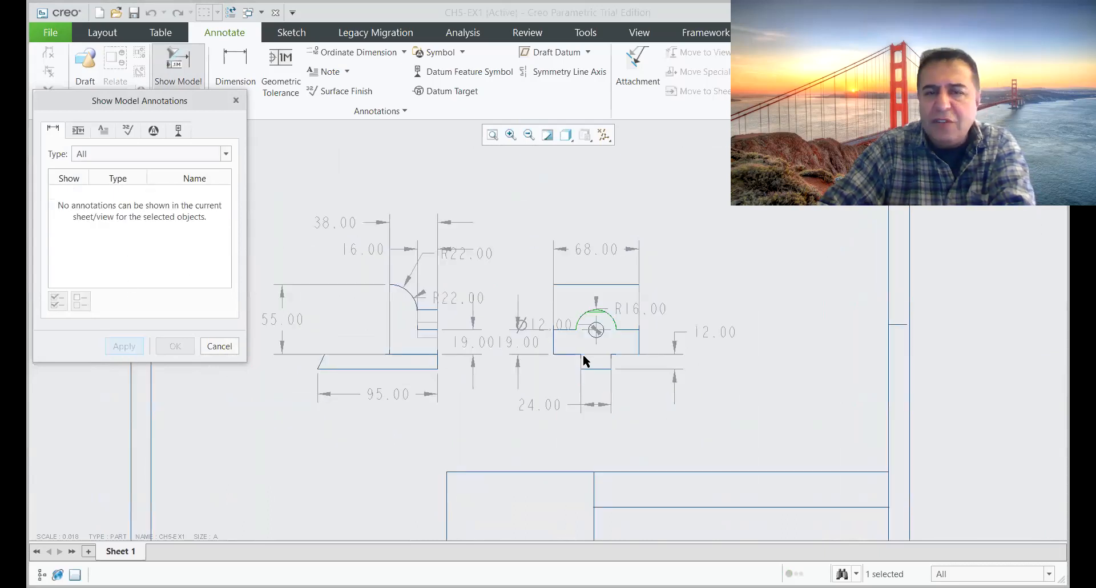
click(609, 299)
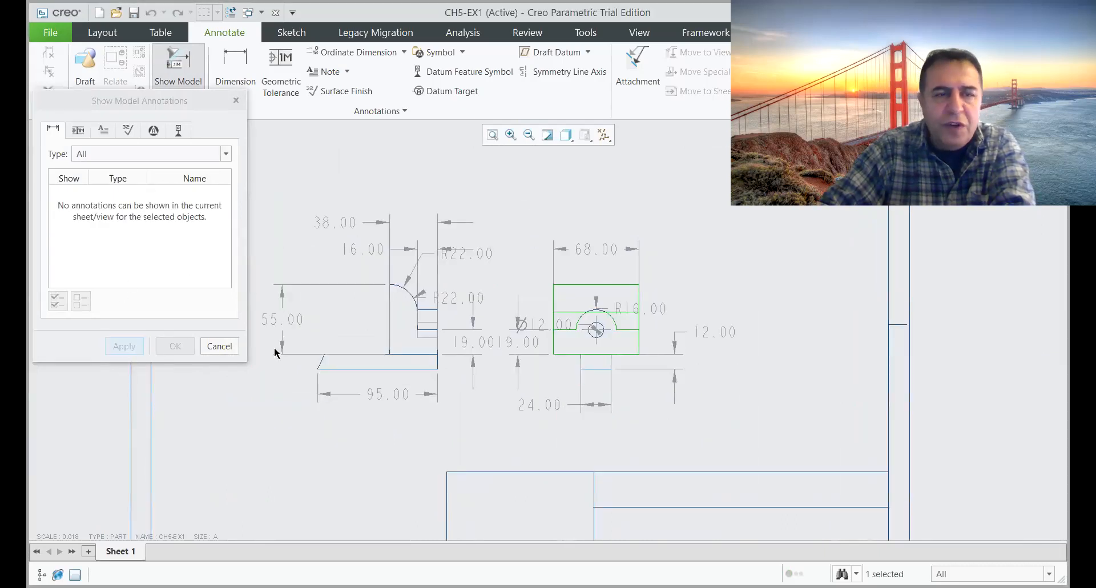
click(219, 346)
Step: Move the right view farther from the front view and delete the duplicate manually created R22 dimension on the upper arc
mouse_move(580, 297)
mouse_down()
mouse_move(604, 291)
mouse_move(664, 310)
mouse_up()
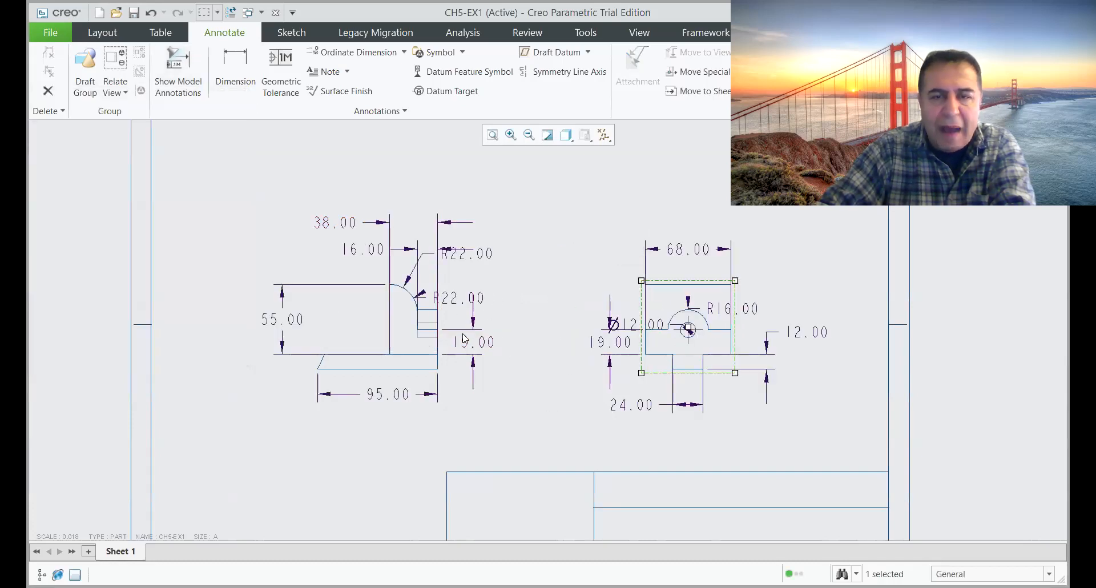
click(466, 261)
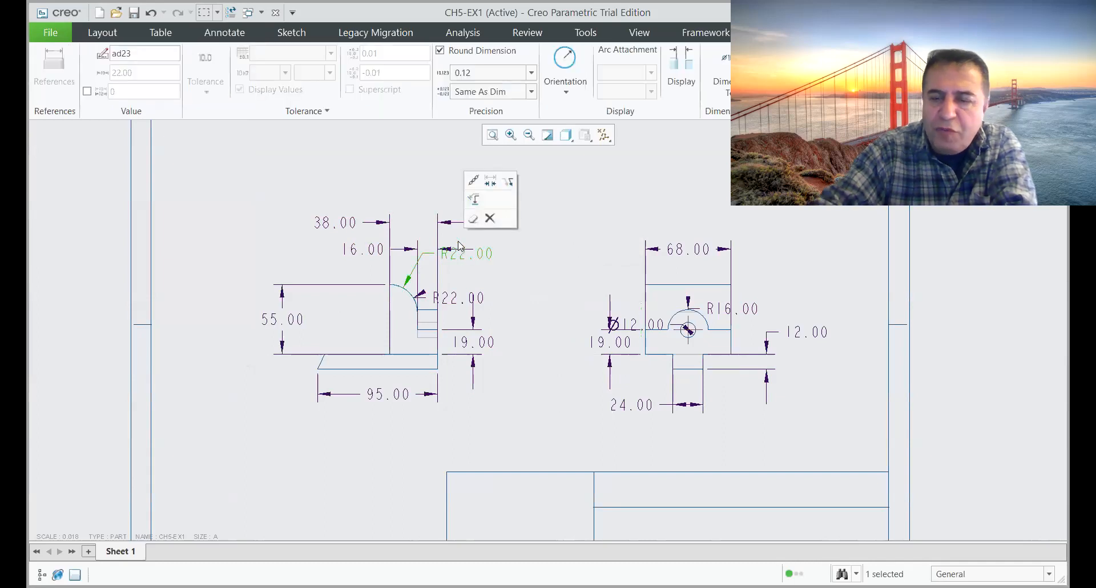
key(Delete)
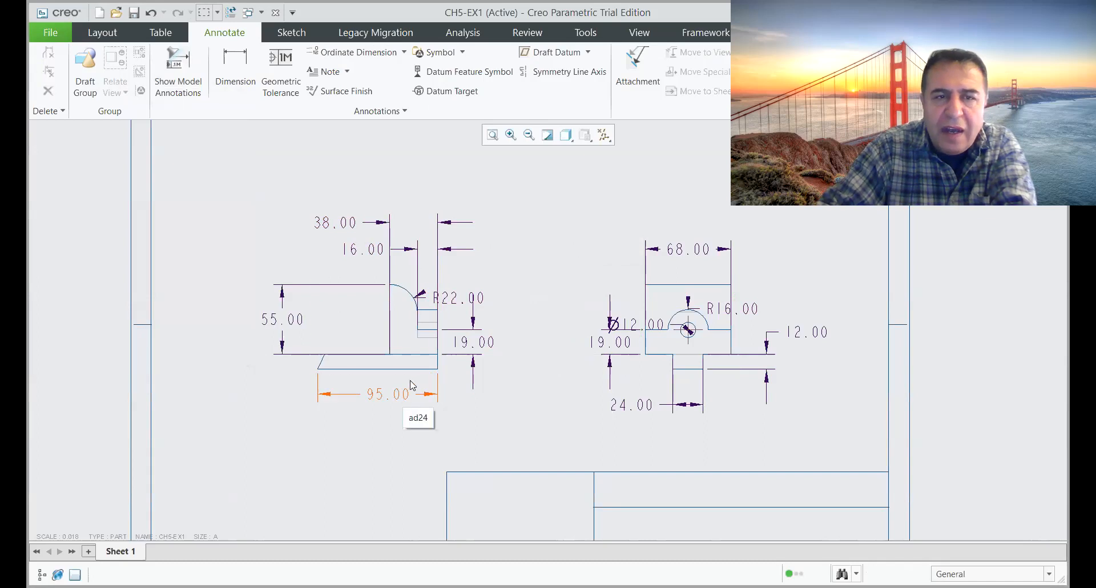
Step: Move the front view's 38.00 dimension below the base, between the bottom edge and the 95.00 dimension
scroll(415, 347, up, 2)
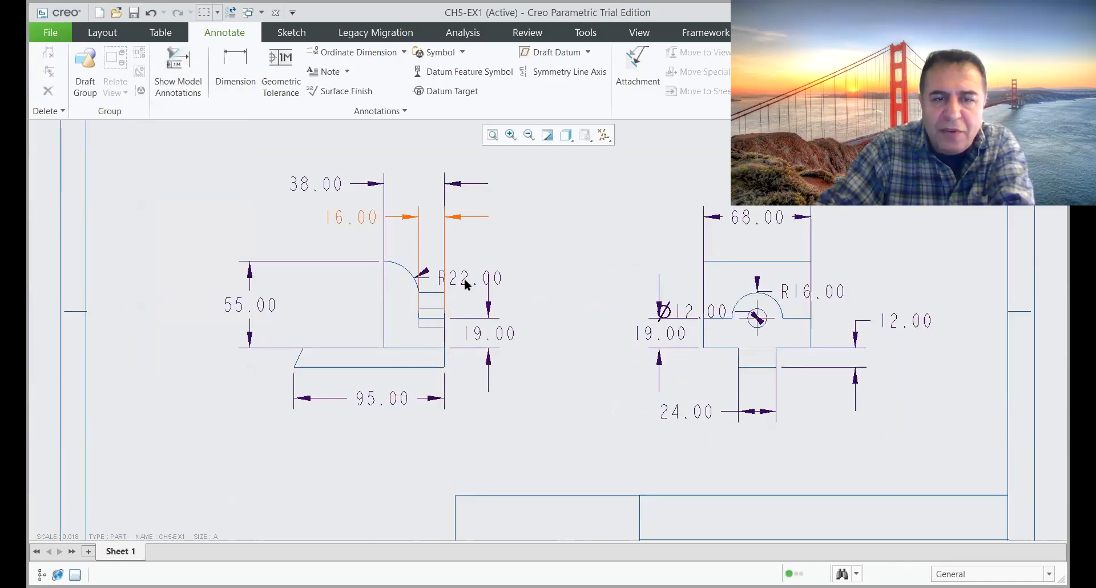
scroll(419, 418, up, 2)
scroll(428, 428, down, 2)
click(331, 182)
mouse_move(331, 181)
mouse_down()
mouse_move(369, 372)
mouse_move(399, 377)
mouse_move(388, 432)
mouse_up()
click(542, 421)
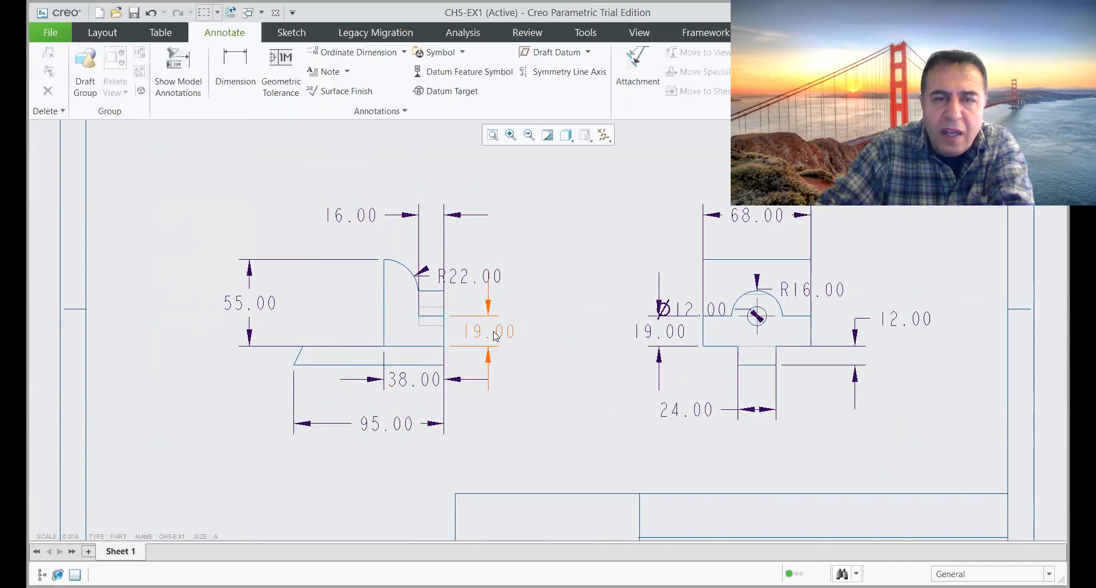
Step: Reposition the R22.00 dimension text outside the part, above and to the right of the upper arc in the front view
click(465, 279)
drag(465, 280, 508, 234)
click(500, 264)
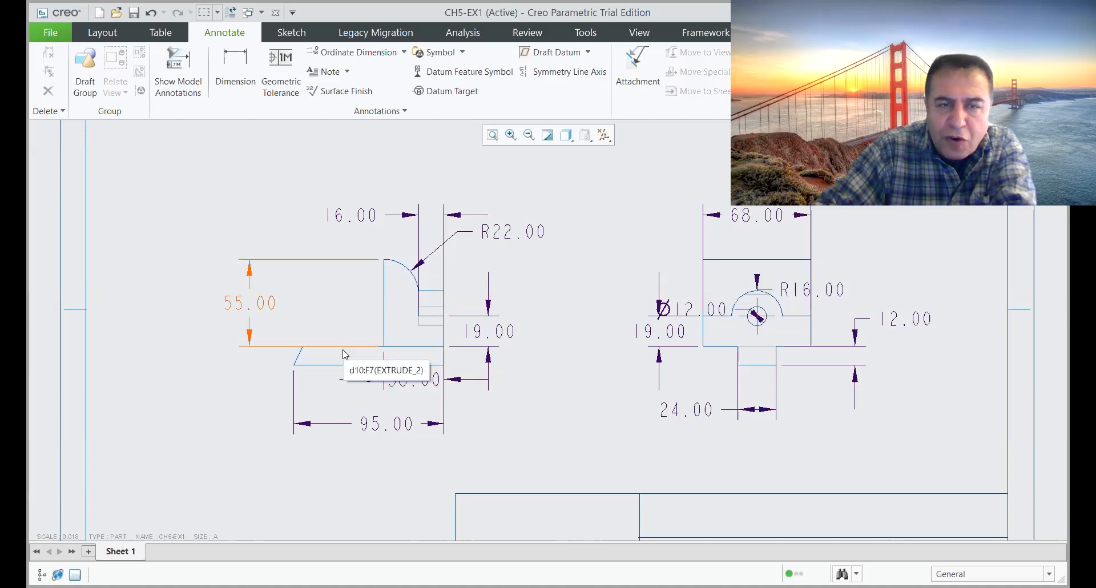
Step: Shorten the lower witness line of the 55.00 dimension so it ends just before the base's upper left corner
scroll(342, 352, down, 7)
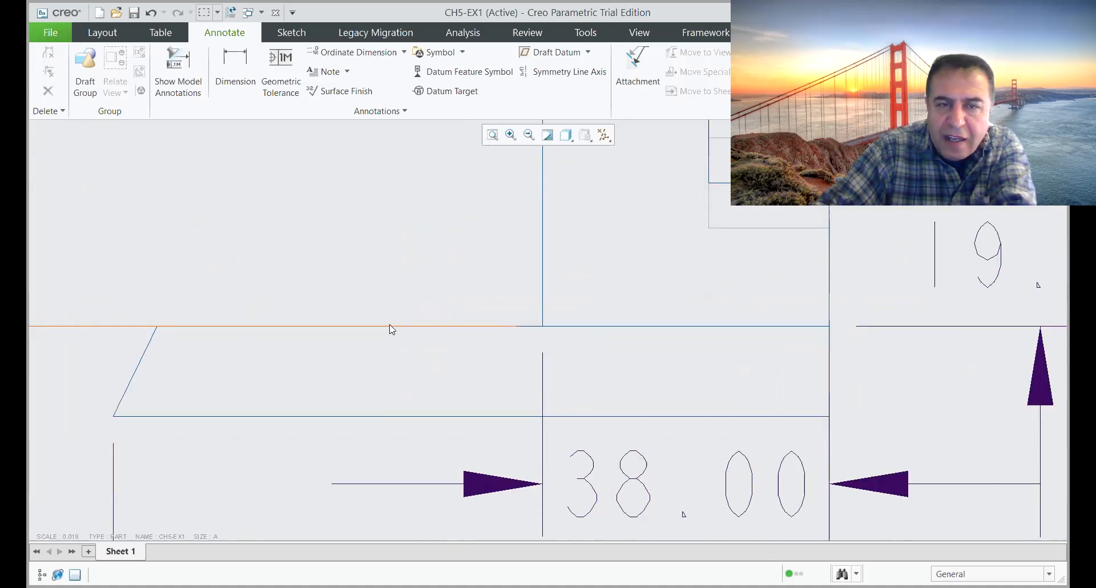
click(391, 327)
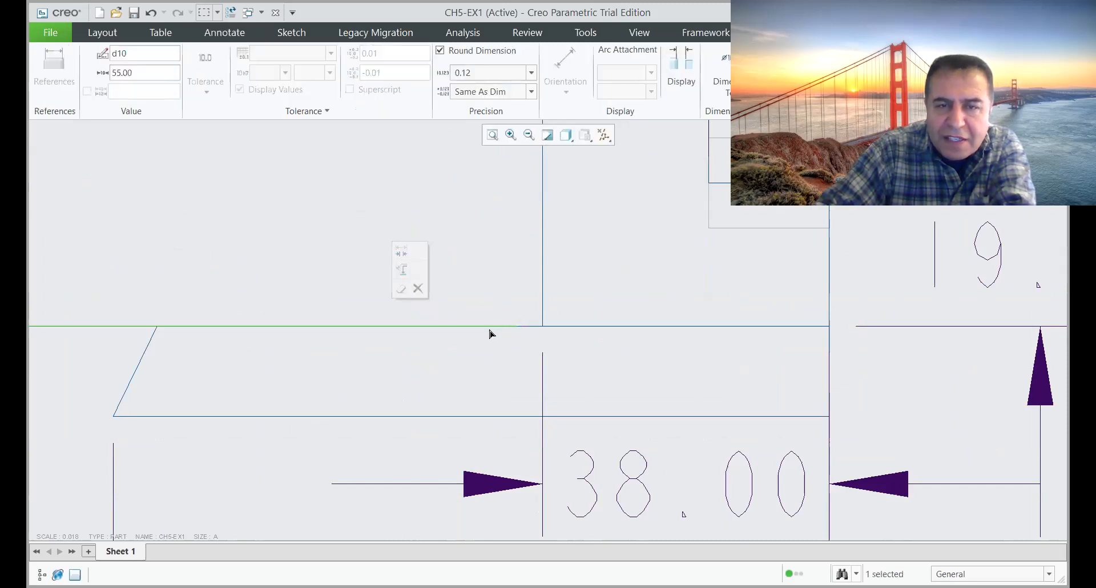
drag(516, 331, 212, 380)
drag(143, 352, 152, 340)
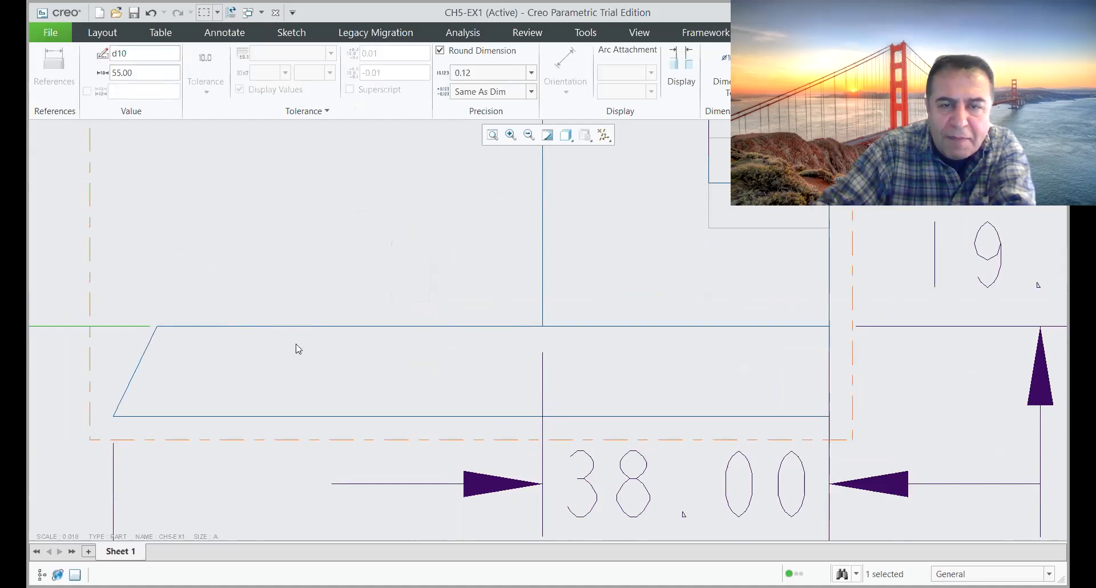
scroll(483, 265, down, 4)
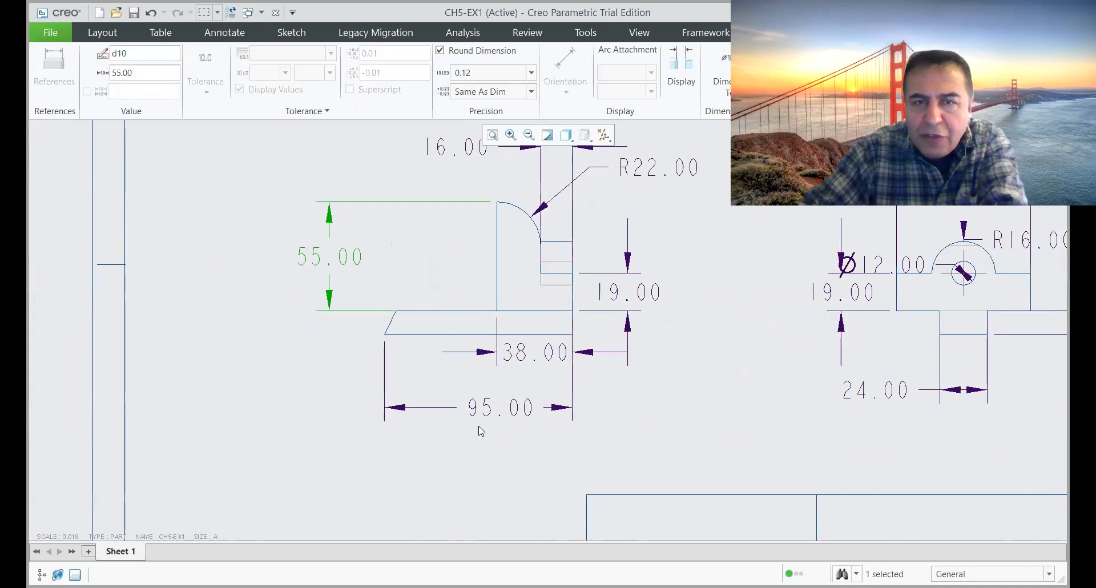
scroll(481, 431, down, 2)
scroll(505, 321, up, 2)
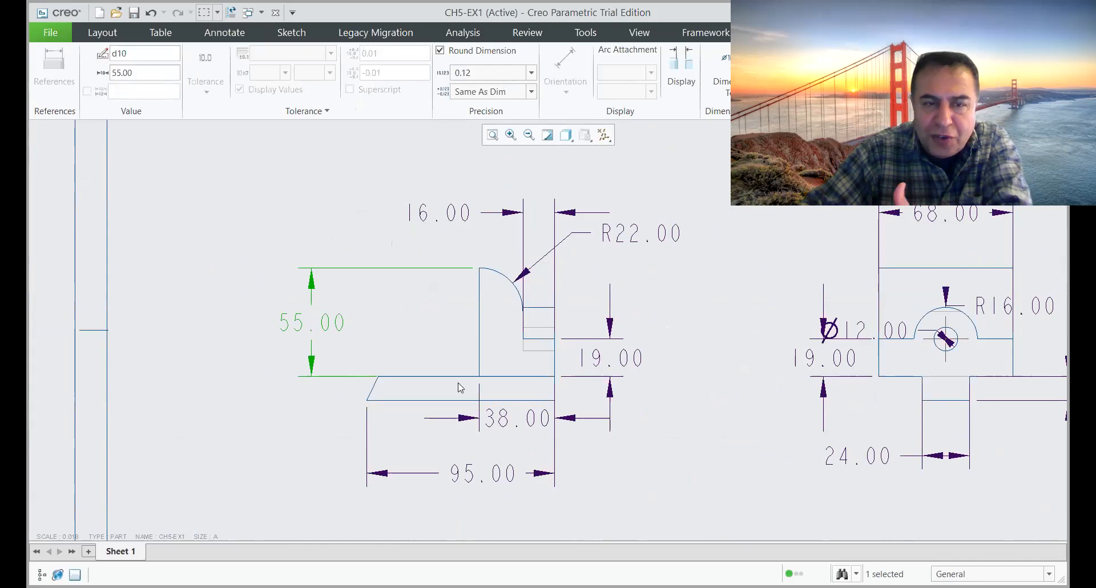
scroll(372, 376, up, 5)
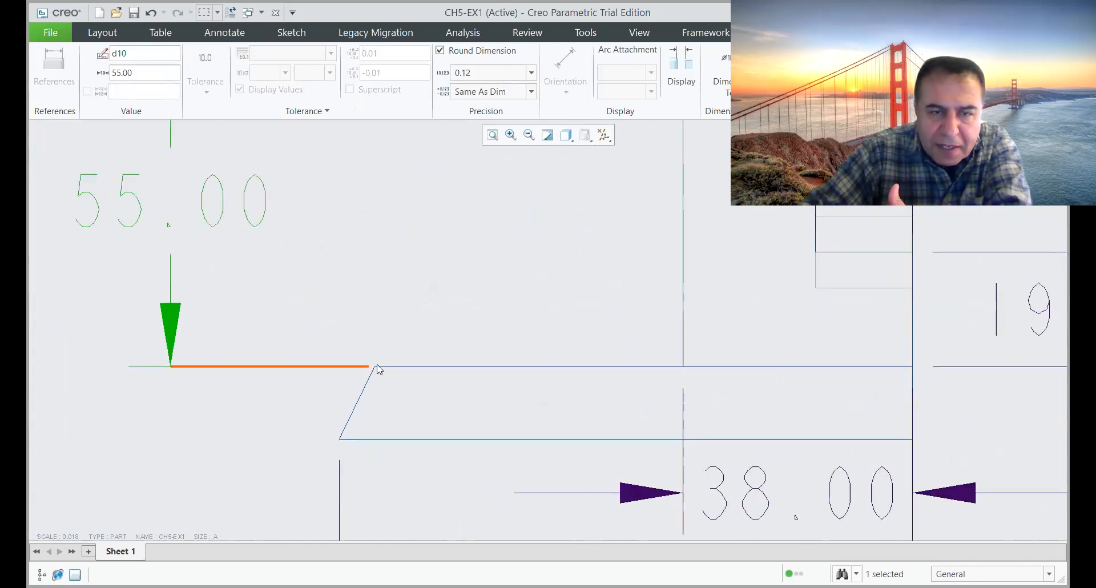
scroll(379, 354, down, 4)
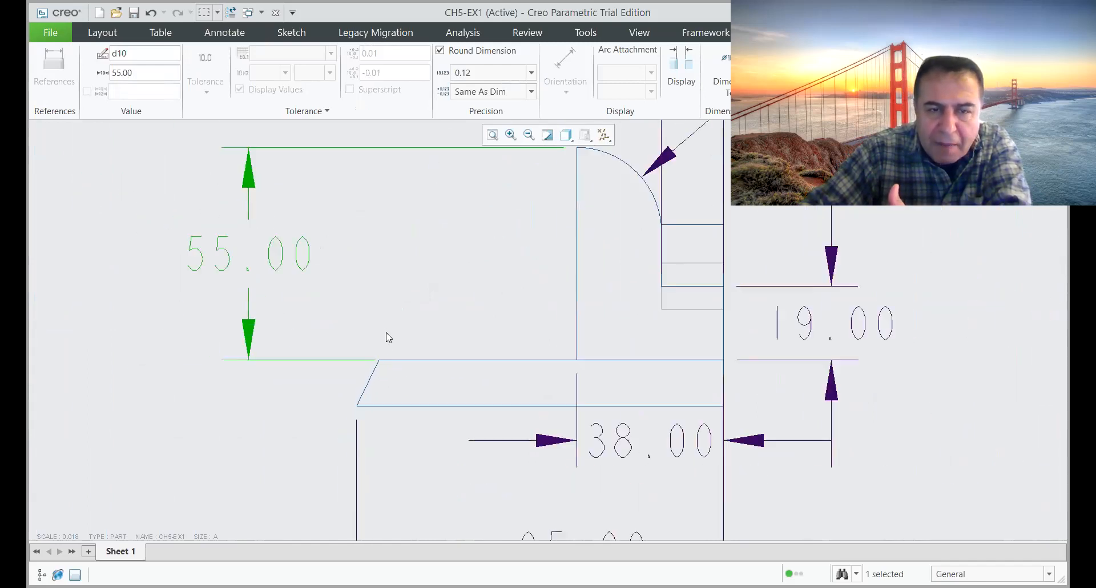
Step: Examine the witness lines of the 95.00 and 38.00 dimensions where they meet the base in the front view
click(366, 414)
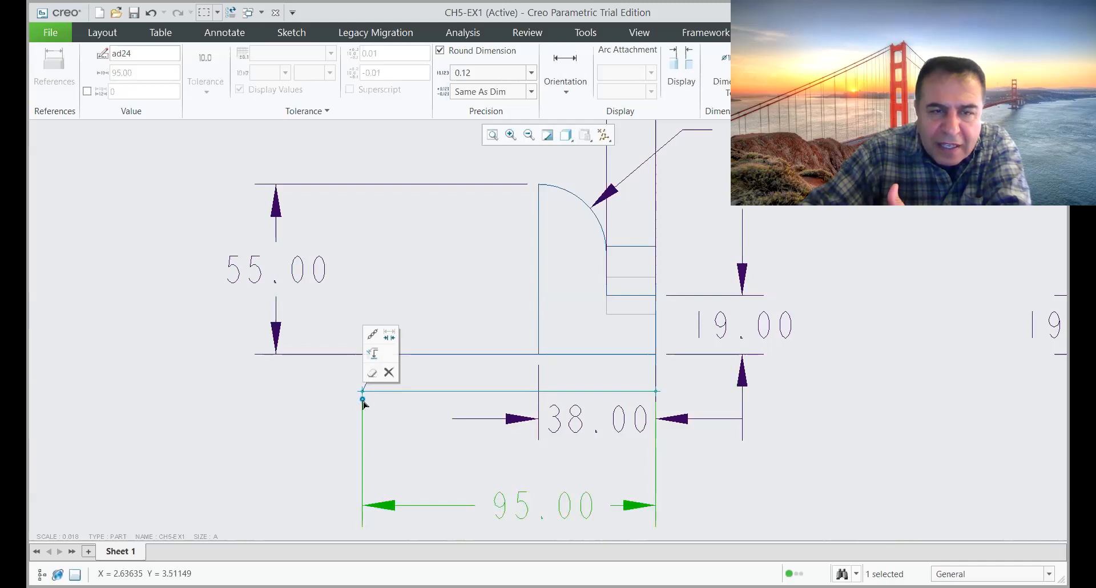
click(421, 485)
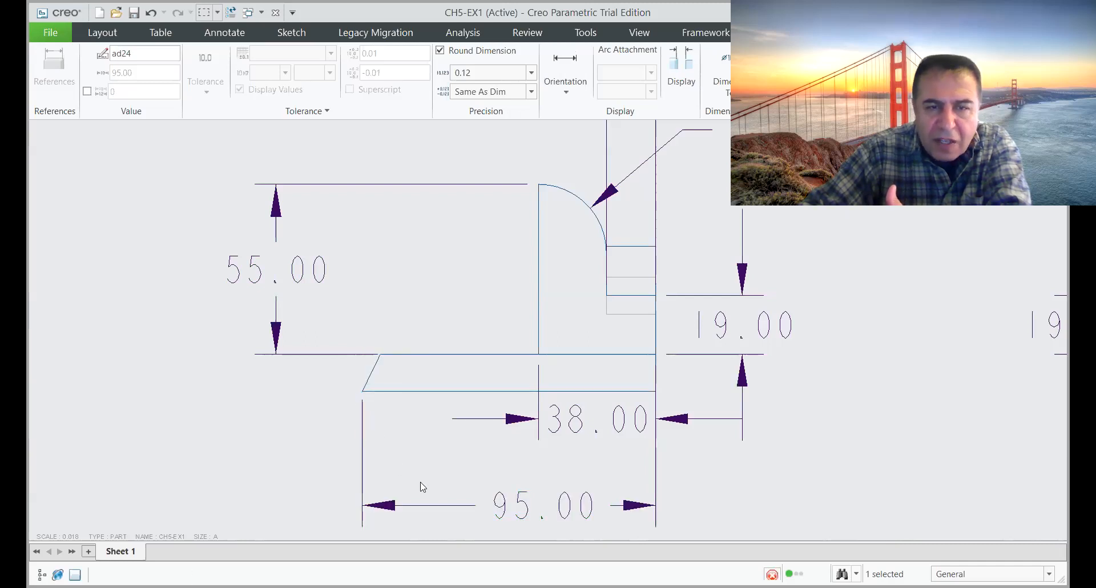
click(656, 410)
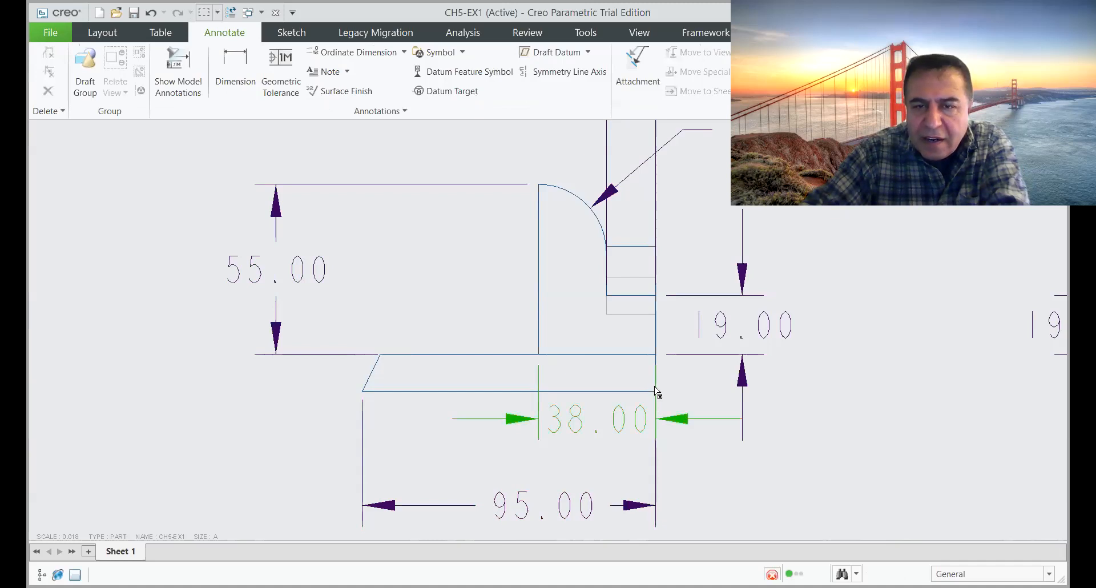
scroll(598, 381, down, 4)
scroll(610, 413, up, 5)
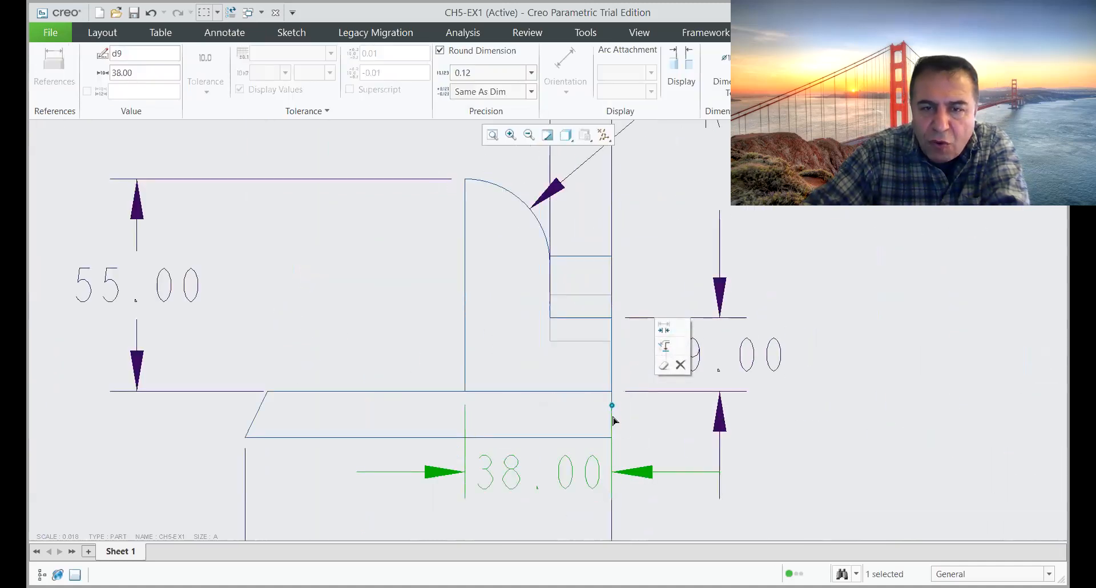
scroll(606, 394, down, 3)
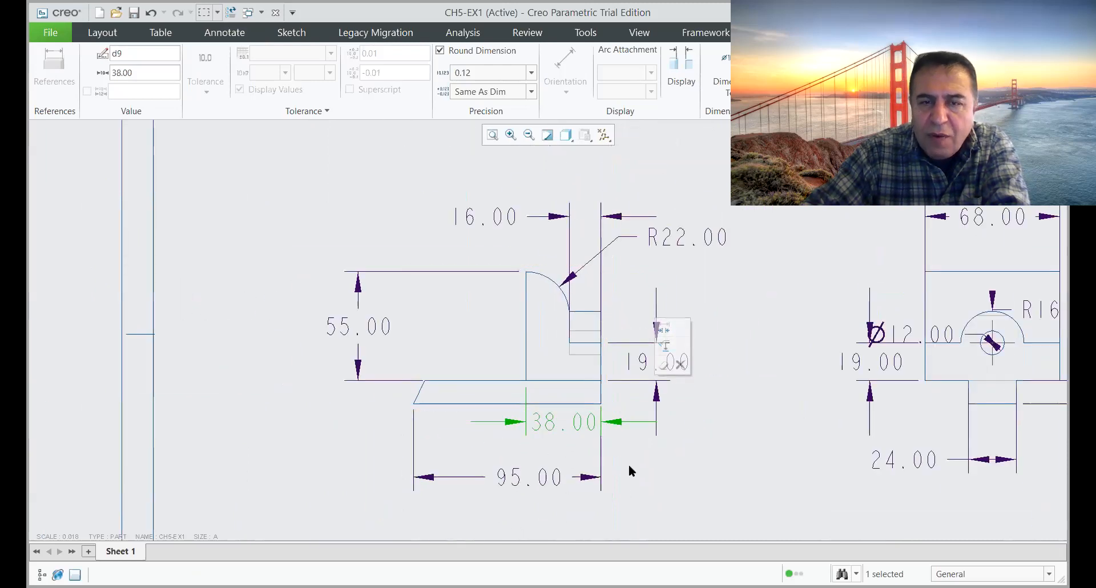
scroll(636, 477, down, 2)
scroll(773, 436, up, 2)
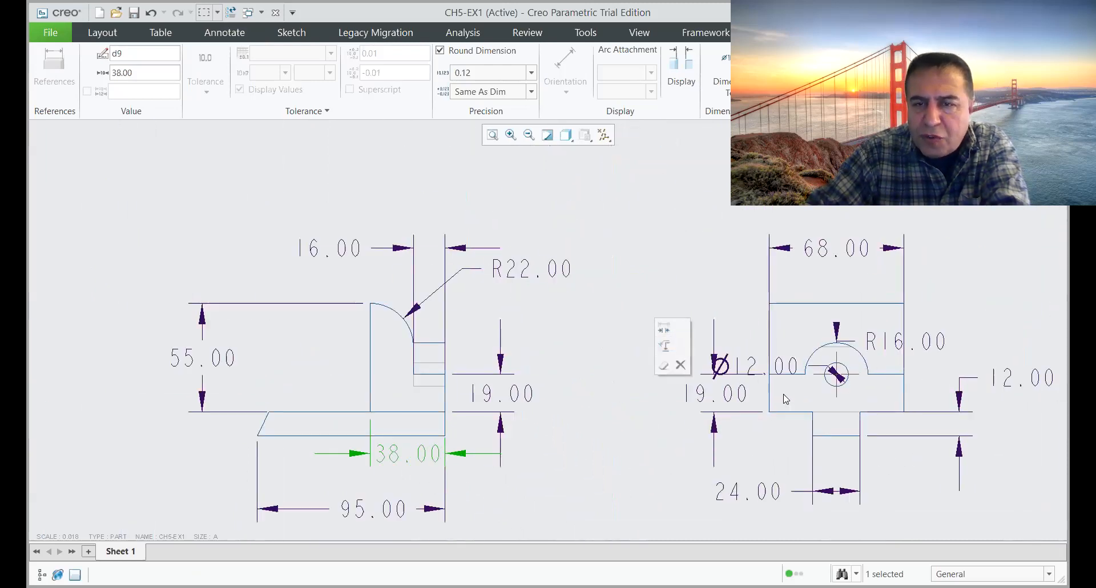
Step: Move the hole's diameter dimension text outside the right view, above and to the left of the part
click(732, 368)
drag(729, 364, 664, 295)
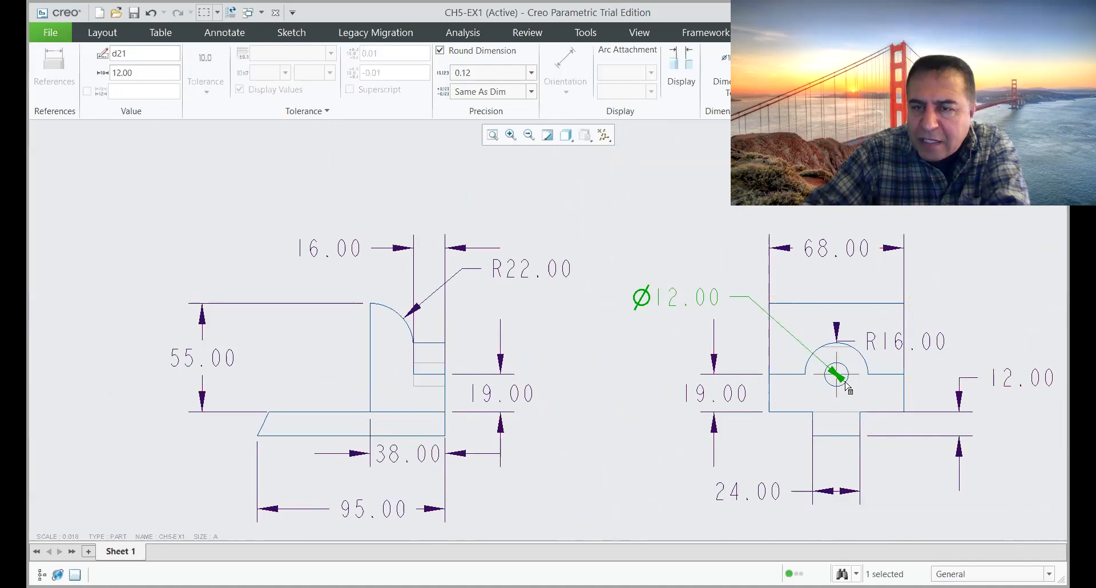
right_click(672, 301)
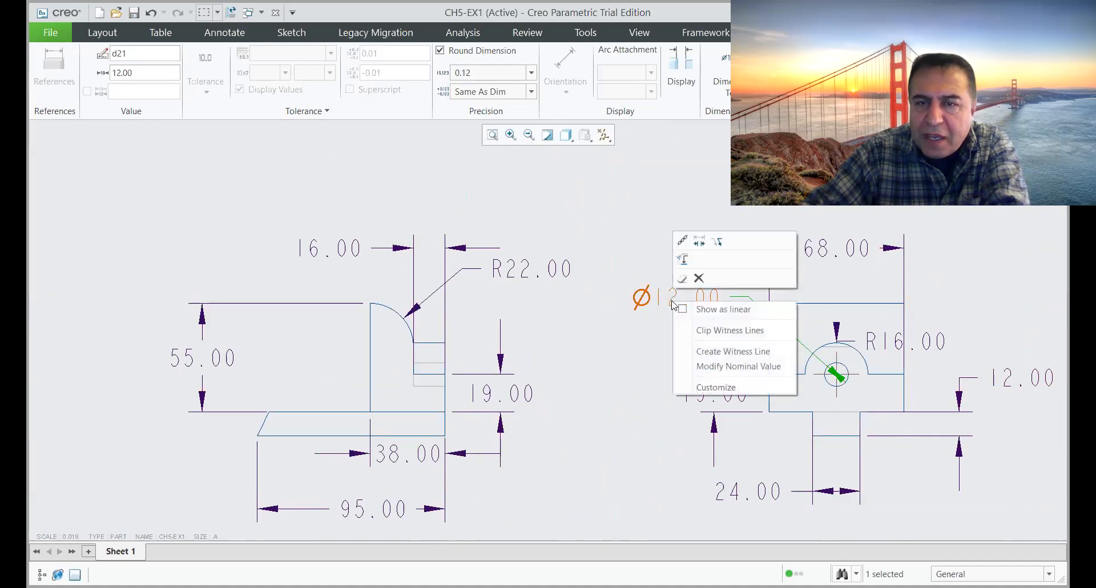
click(652, 355)
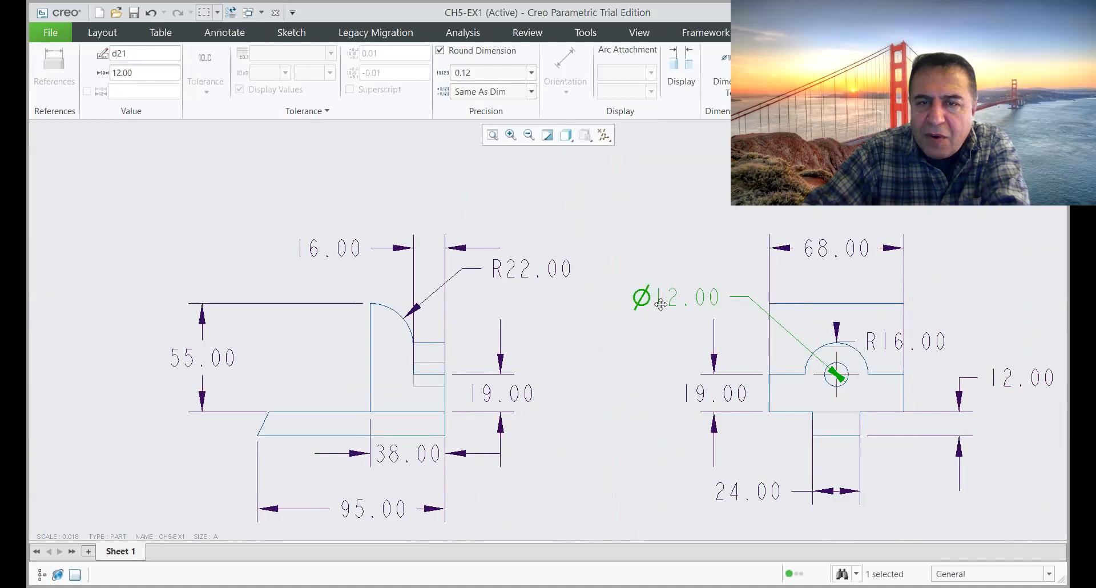
Step: Flip the leader arrow of the hole's diameter dimension so it points at the circle from outside
double_click(664, 299)
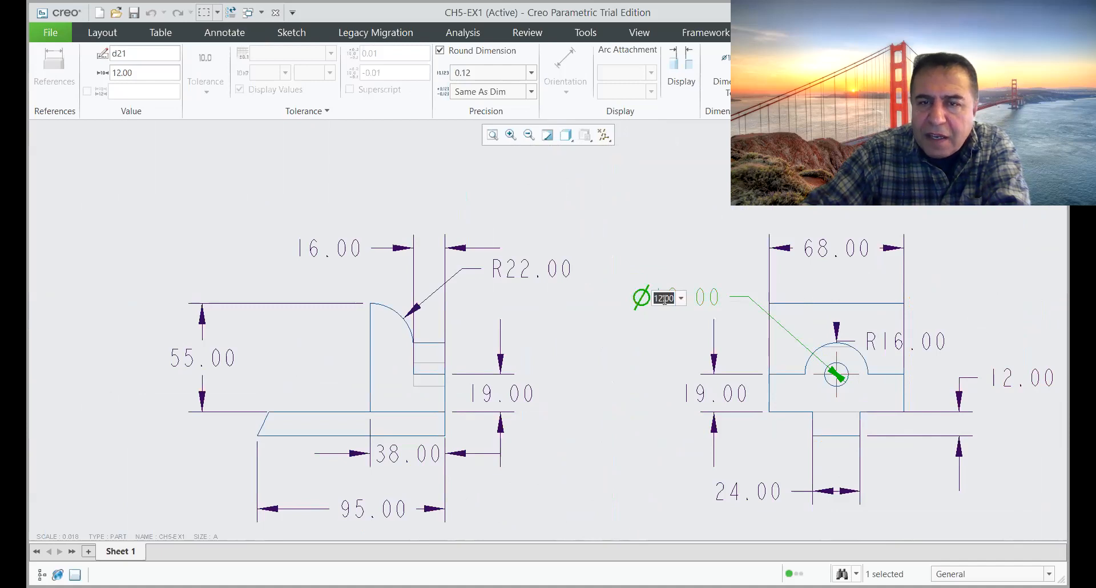
click(635, 365)
click(706, 298)
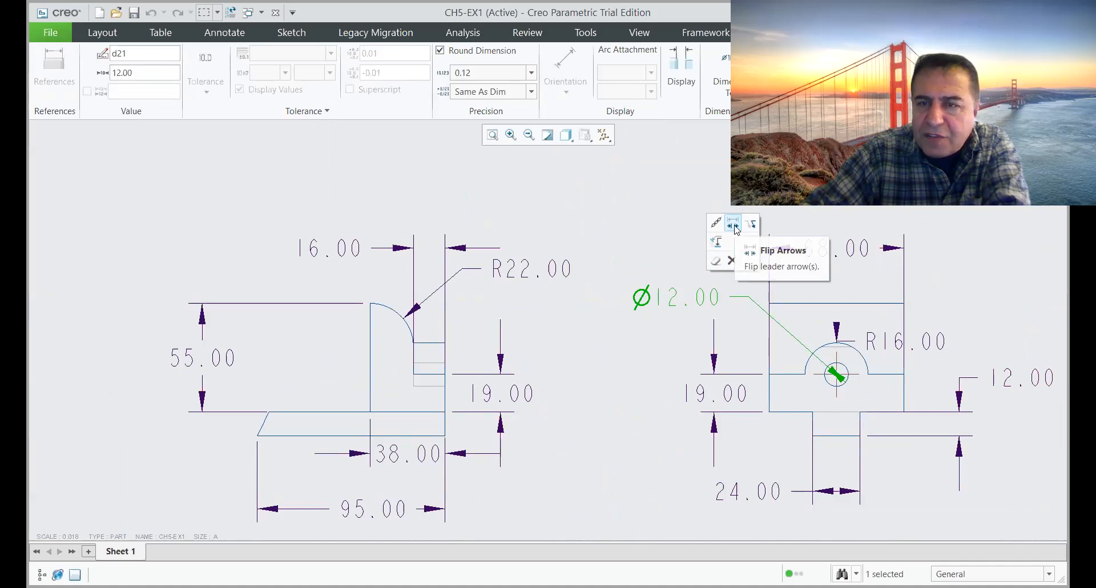
click(616, 321)
Step: Move the R16.00 dimension text outside the right view, above and to the right of the arc
scroll(615, 321, up, 3)
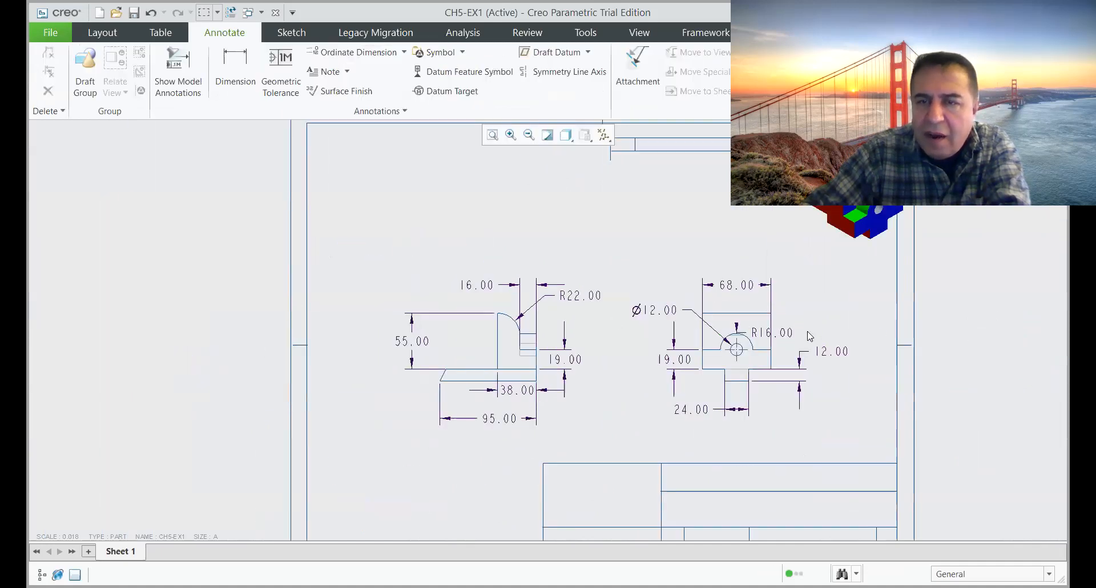
scroll(810, 337, down, 3)
click(719, 342)
drag(719, 342, 793, 302)
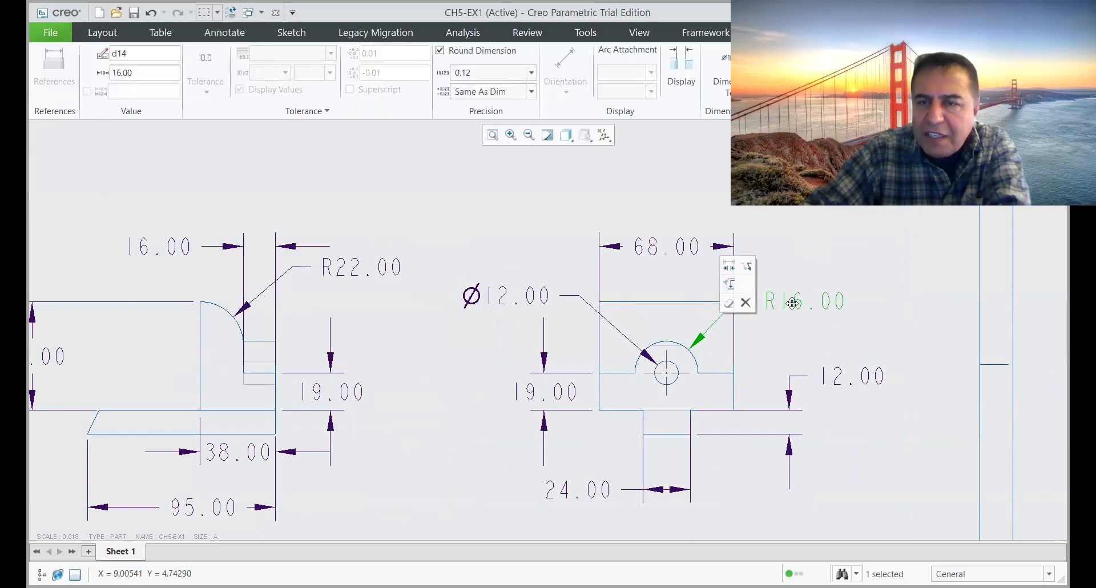
click(785, 335)
Step: Shorten the upper witness line of the 12.00 height dimension so it starts just outside the right view's outer edge
click(698, 410)
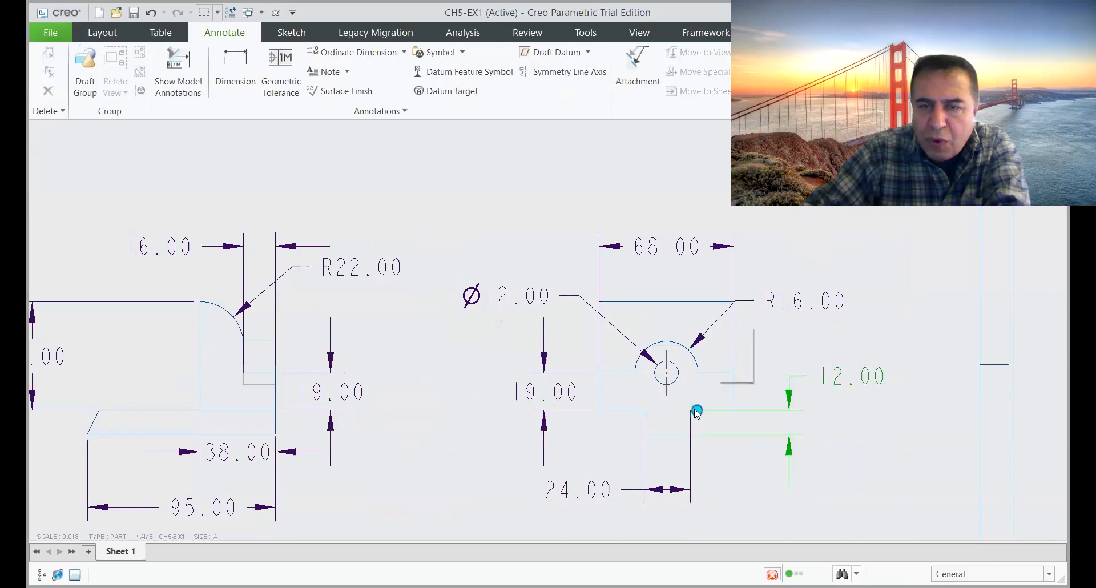
click(733, 451)
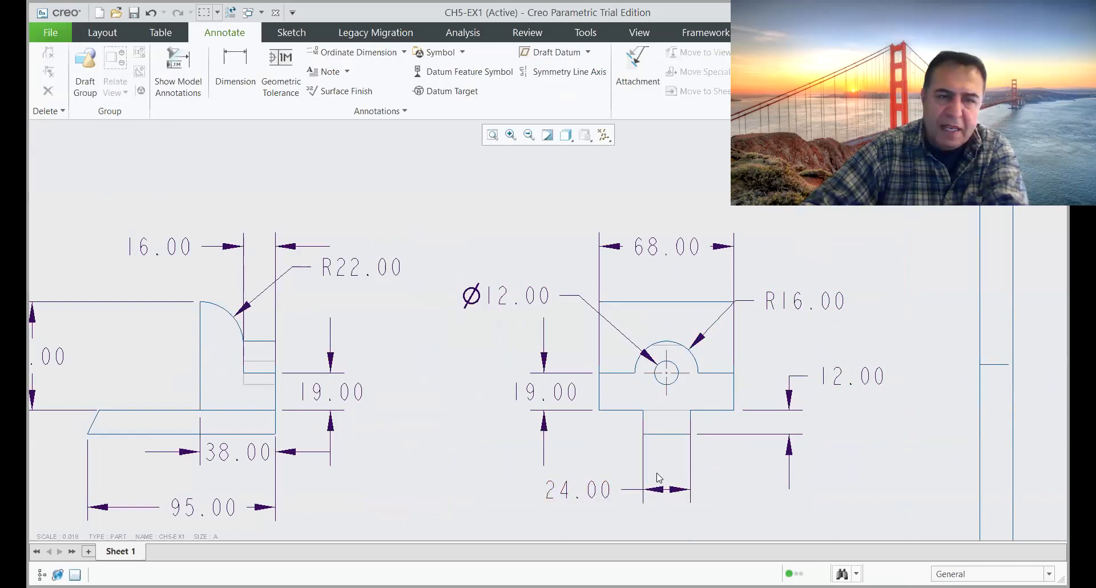
scroll(655, 482, down, 2)
Step: Add an angular dimension between the slanted end edge and the bottom edge of the base in the front view
scroll(394, 474, up, 4)
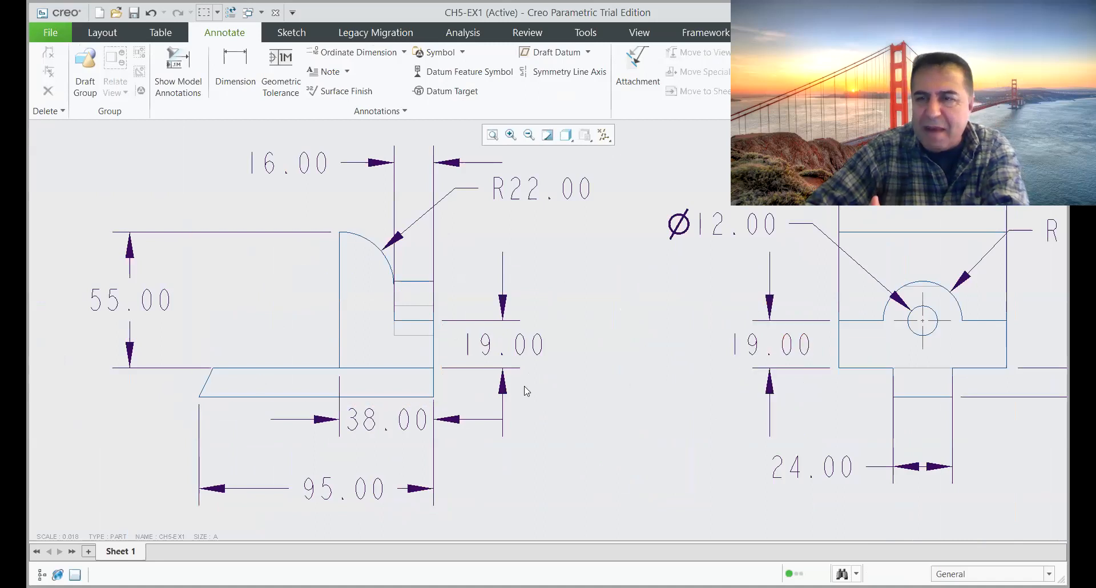
scroll(513, 371, down, 2)
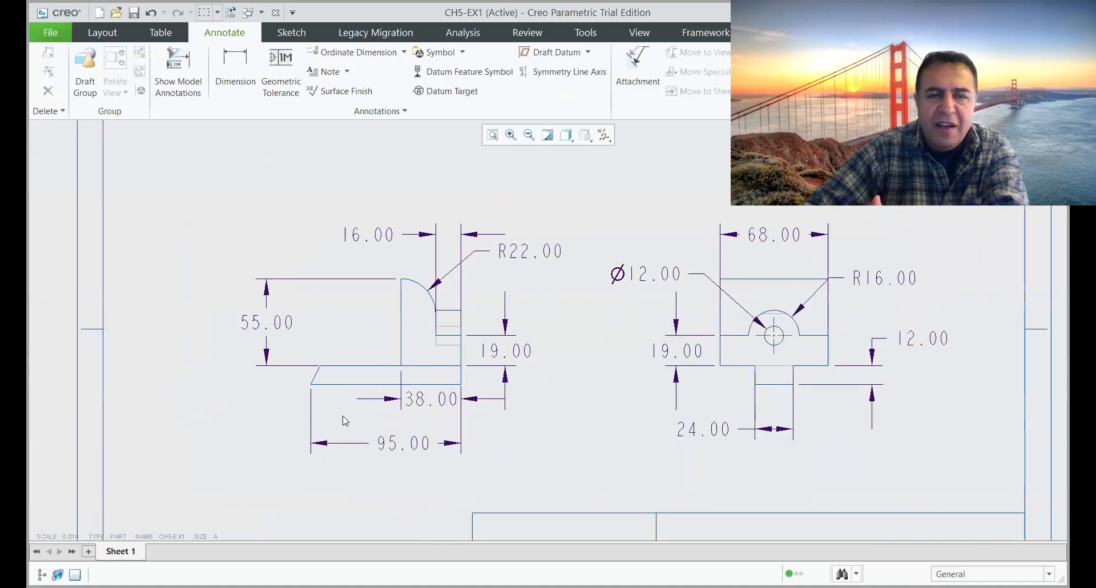
scroll(311, 394, up, 3)
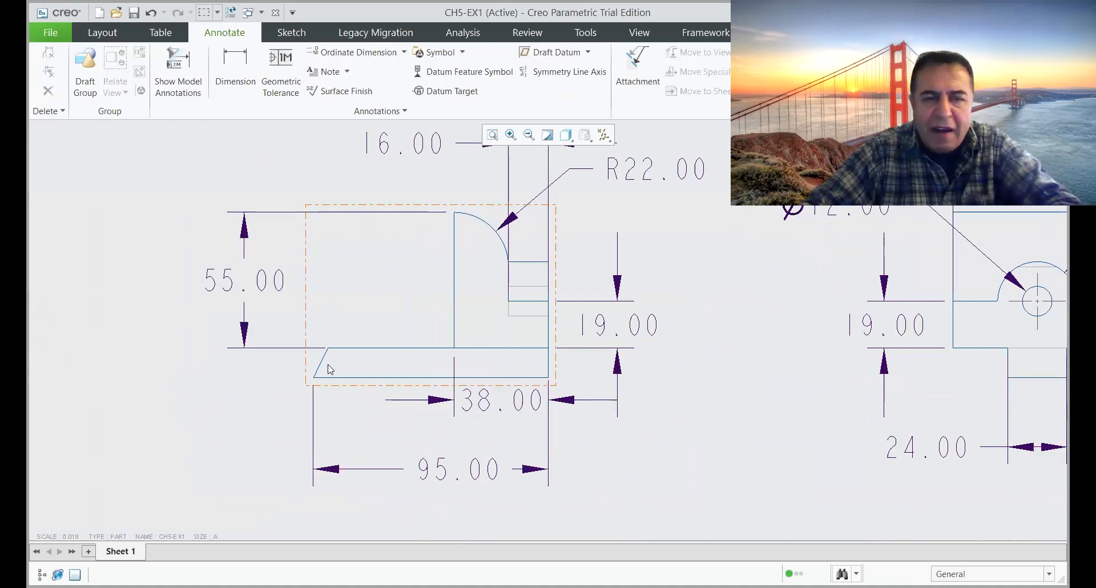
scroll(324, 364, up, 2)
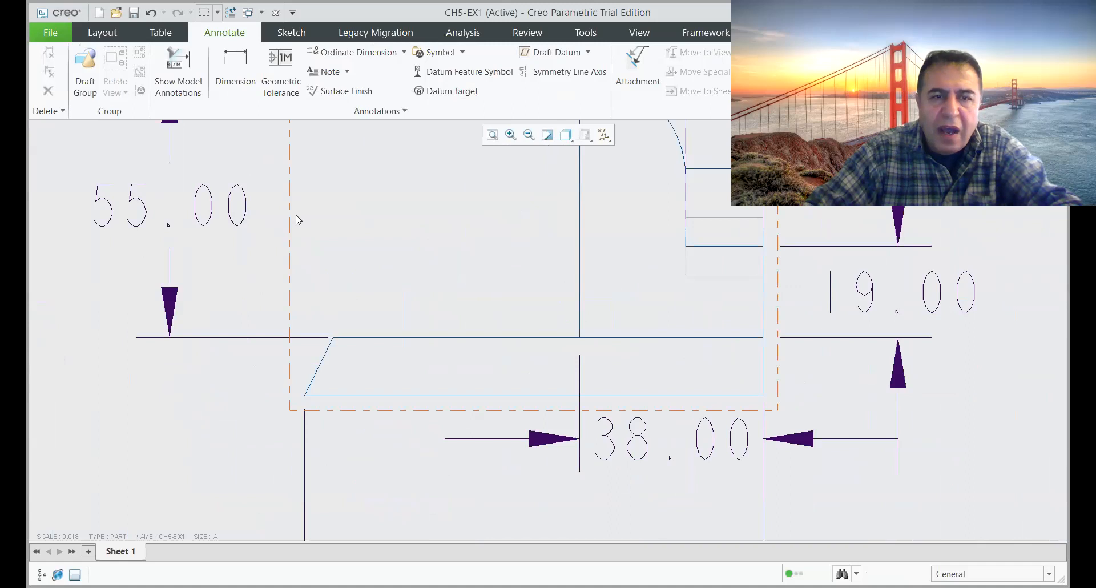
click(234, 63)
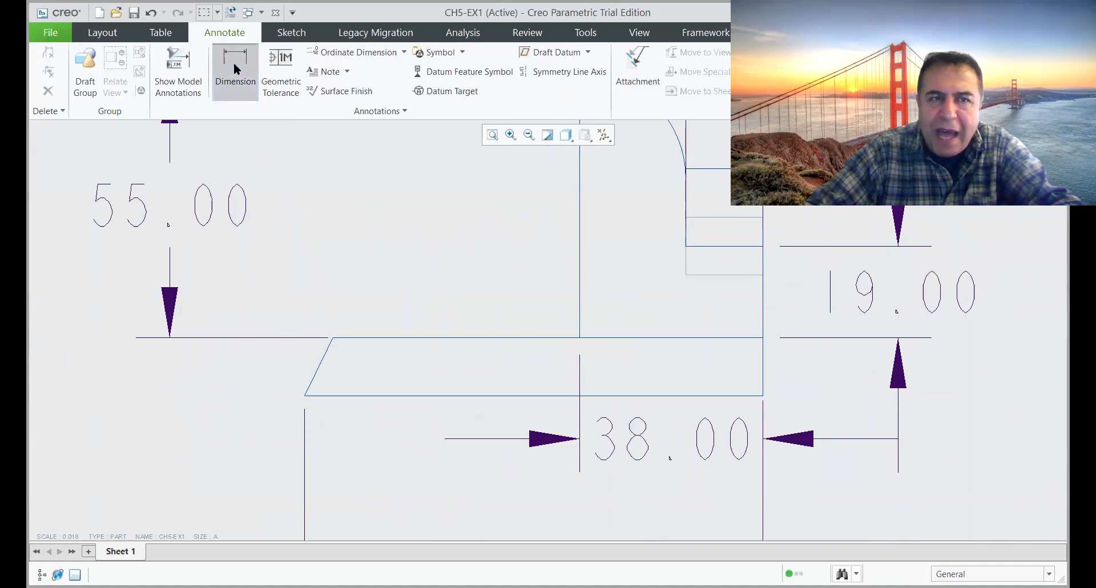
click(324, 366)
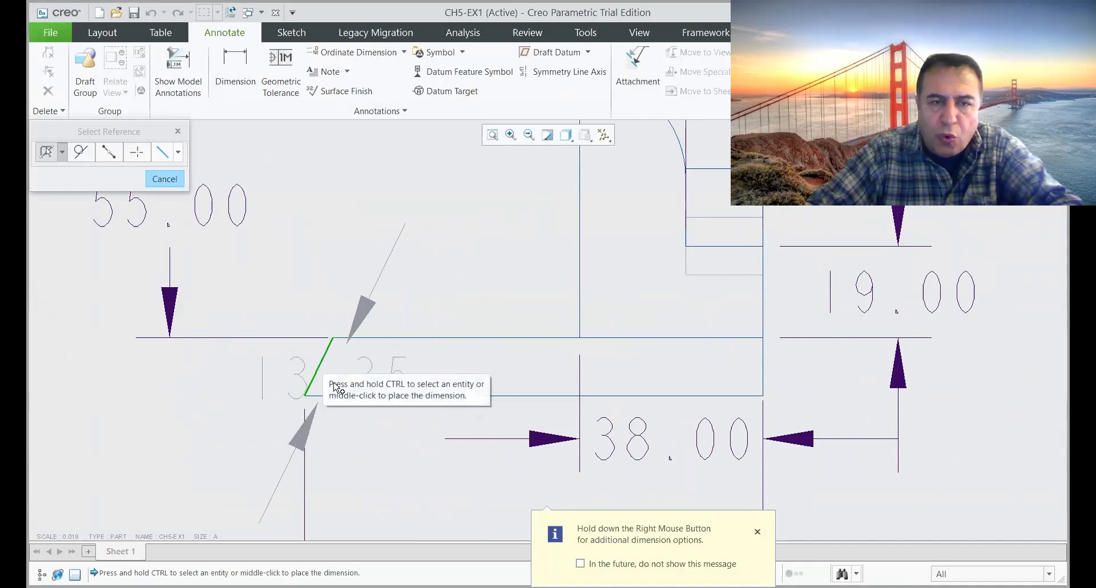
ctrl+click(383, 396)
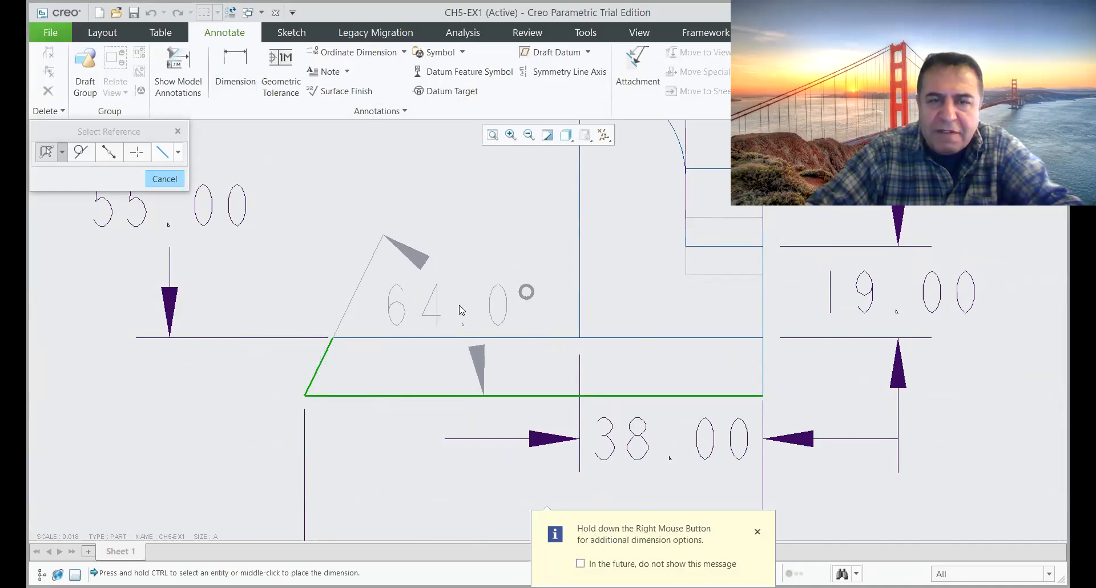
middle_click(369, 452)
middle_click(391, 479)
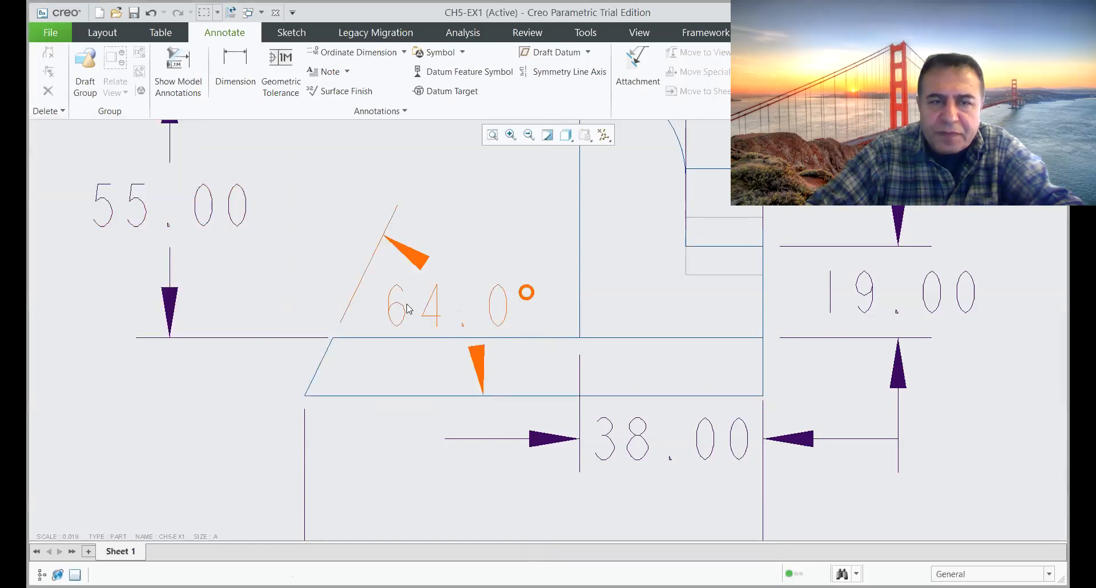
Step: Move the angle dimension closer to the base's slanted edge in the front view
click(432, 310)
mouse_move(433, 304)
mouse_down()
mouse_move(430, 337)
mouse_move(422, 332)
mouse_up()
scroll(388, 390, up, 2)
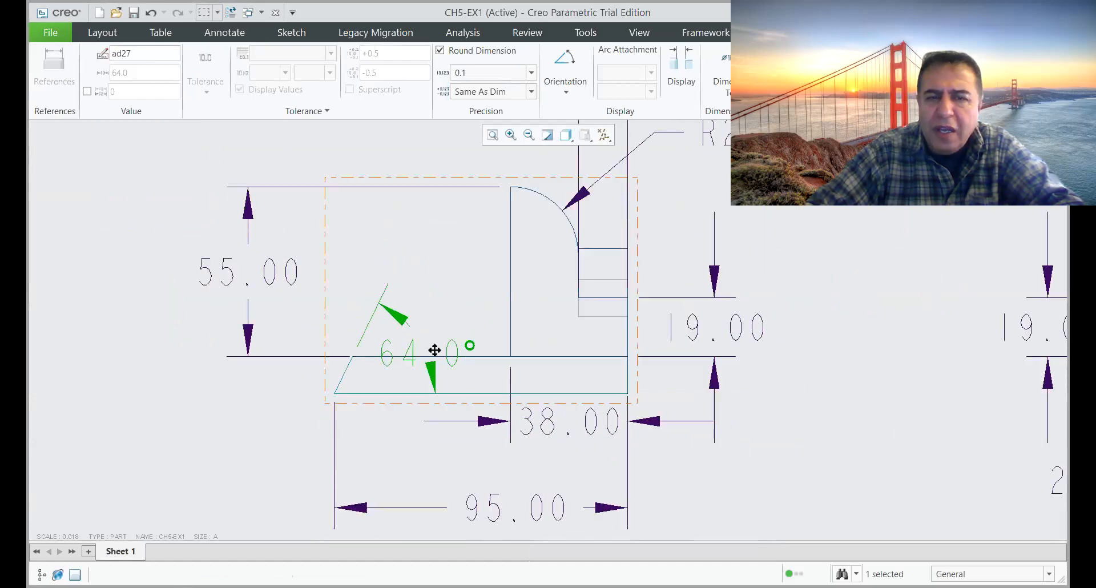
scroll(406, 355, down, 1)
scroll(402, 353, up, 2)
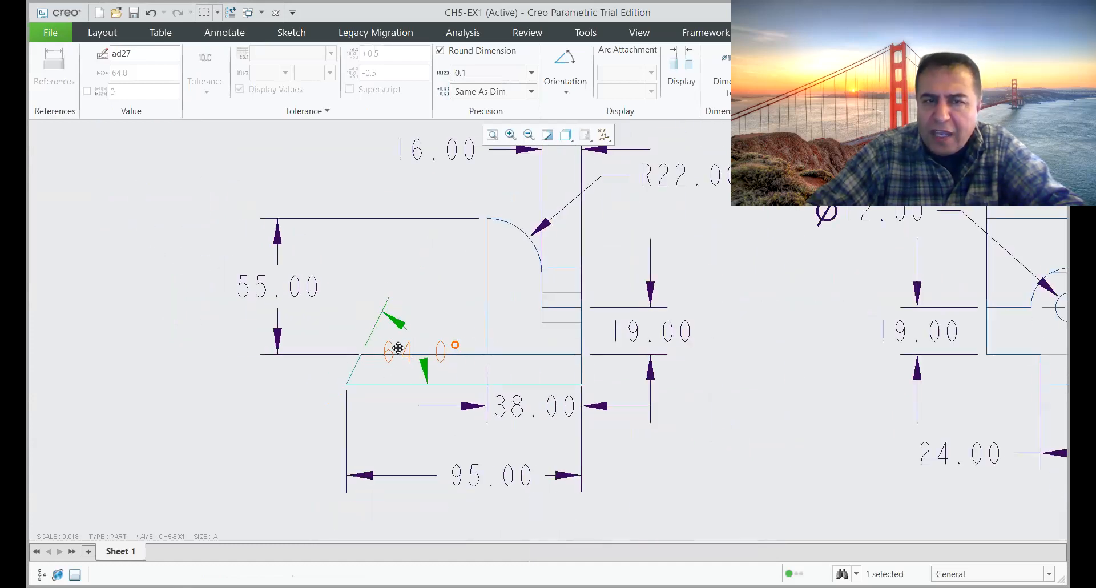
Step: Shorten both witness lines of the 68.00 width dimension so they end just above the part in the right view
scroll(447, 428, up, 2)
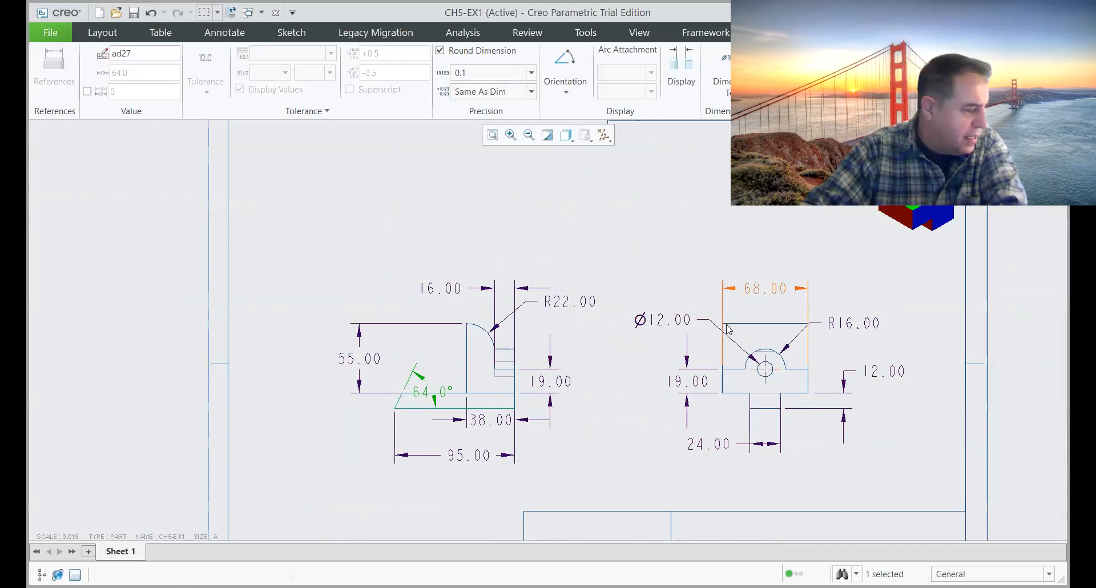
scroll(724, 320, up, 3)
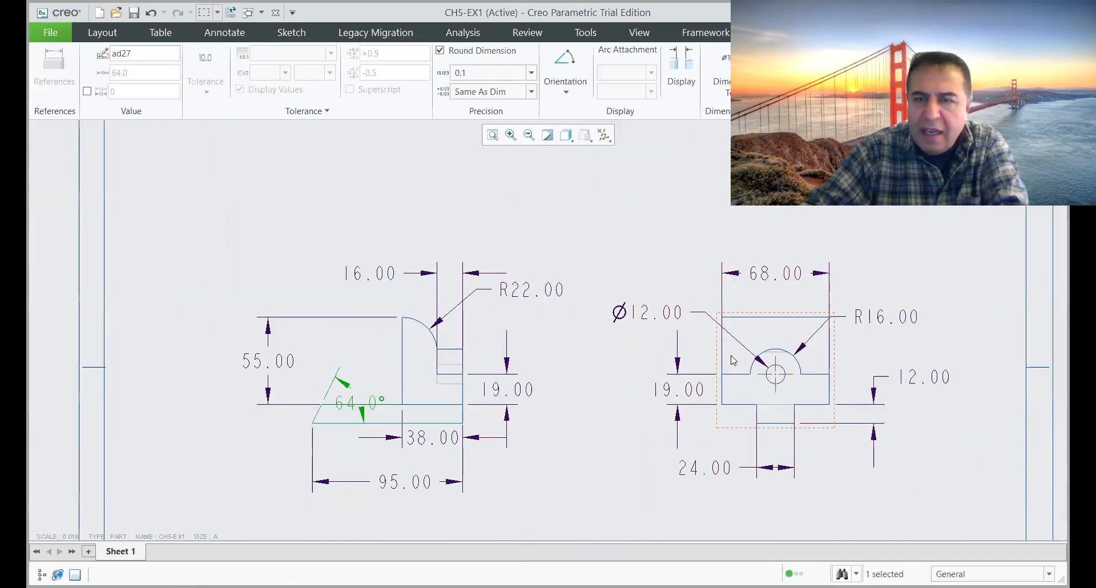
click(720, 284)
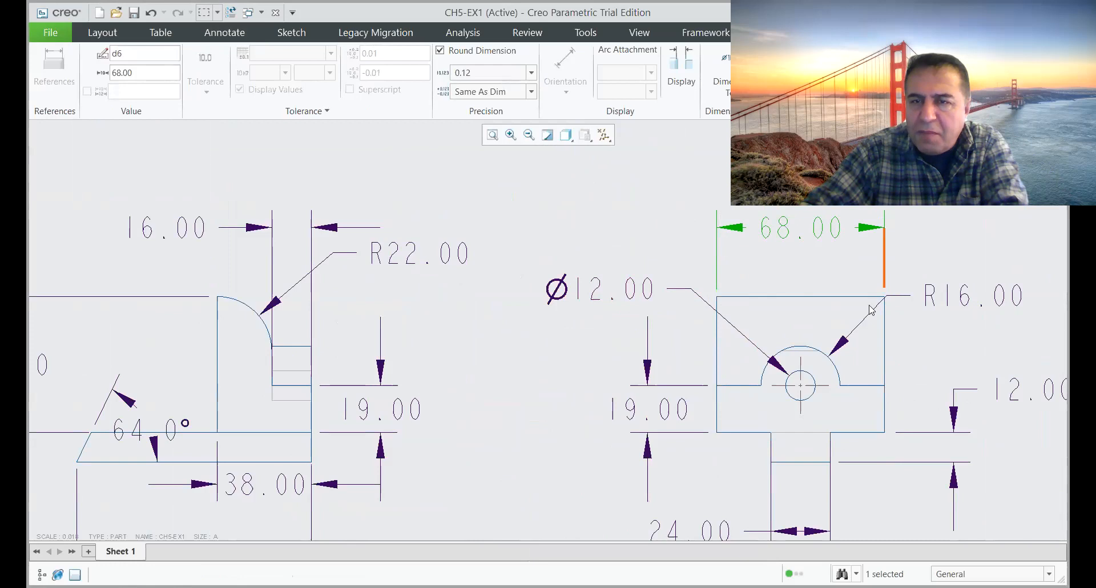
scroll(803, 319, down, 3)
Step: Shorten both witness lines of the 24.00 dimension so they start just below the lower tab in the right view
scroll(786, 382, up, 4)
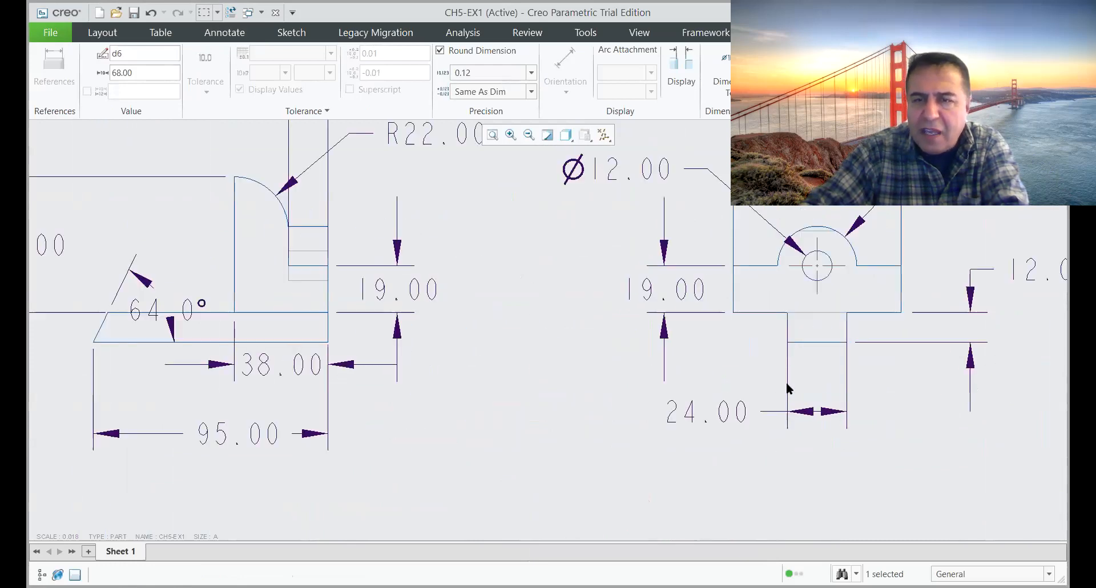
click(788, 309)
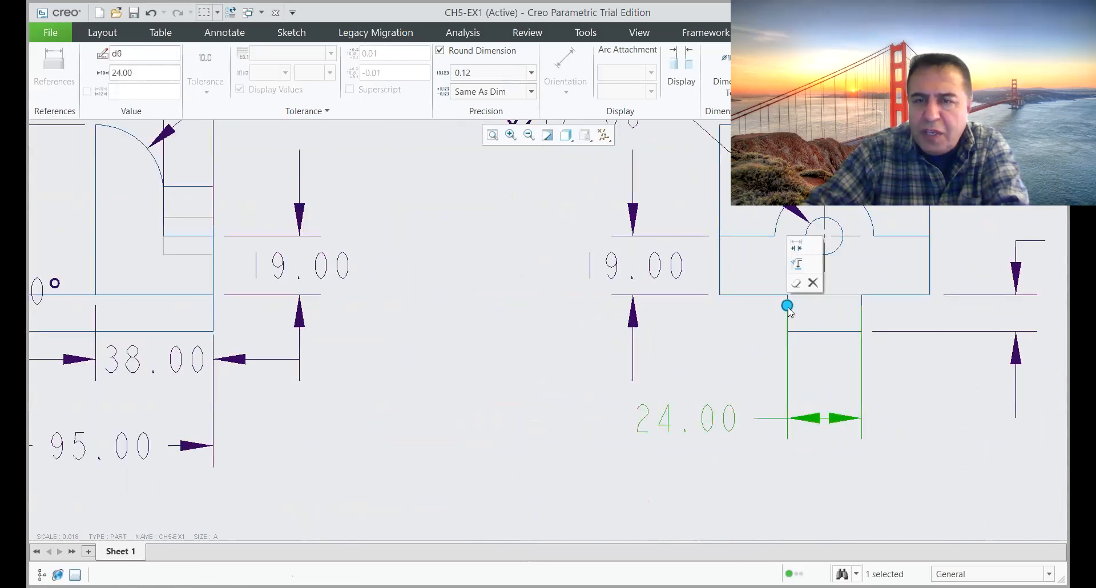
drag(787, 346, 787, 341)
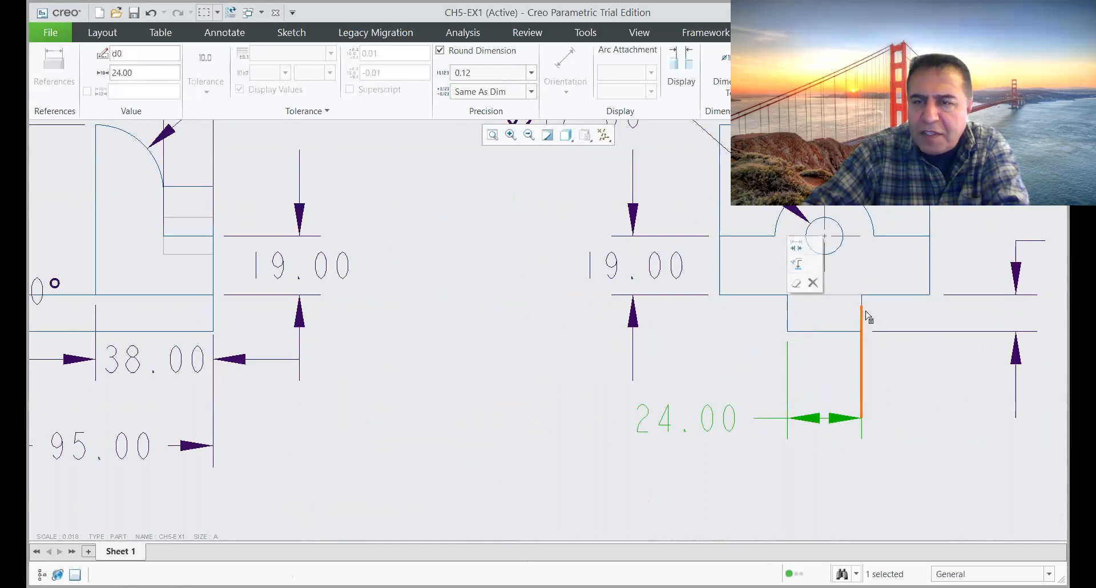
drag(862, 306, 864, 345)
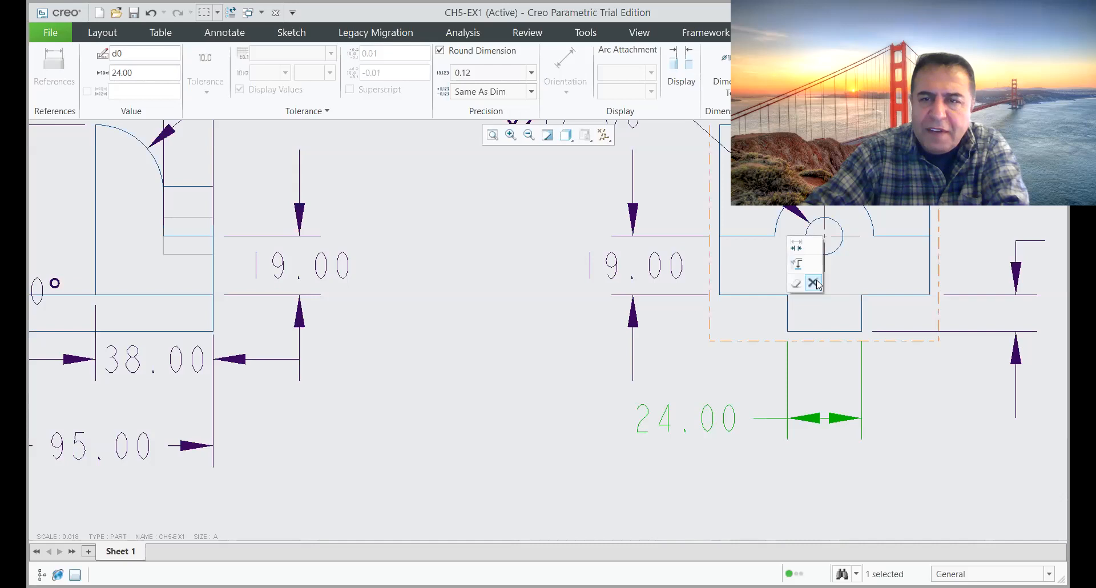
click(919, 394)
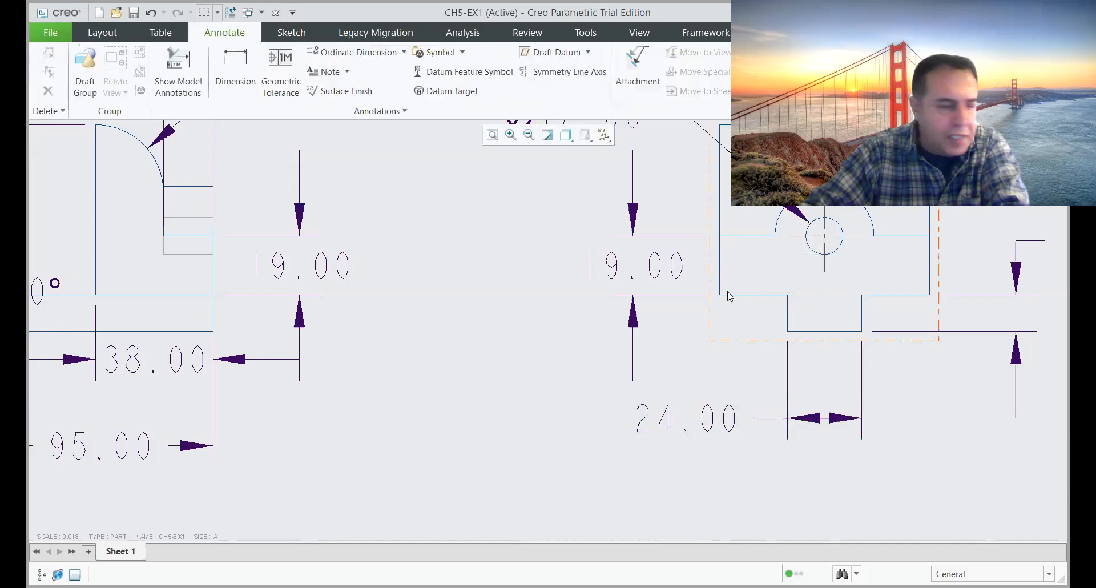
Step: Dimension the horizontal distance from the hole's vertical axis to the part's left edge, placing it below the right view
scroll(735, 419, down, 3)
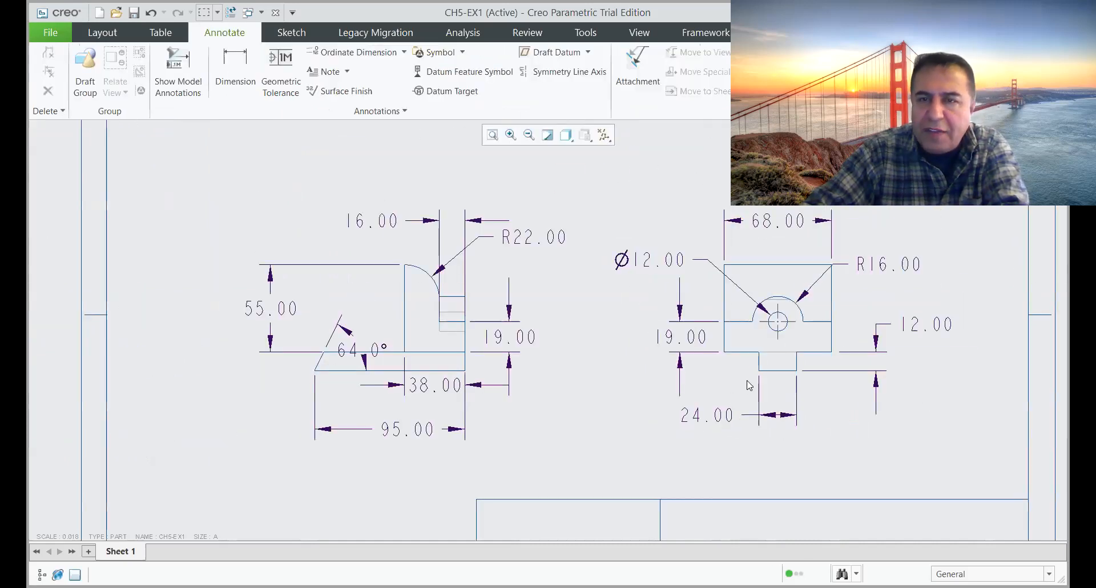
scroll(764, 365, up, 3)
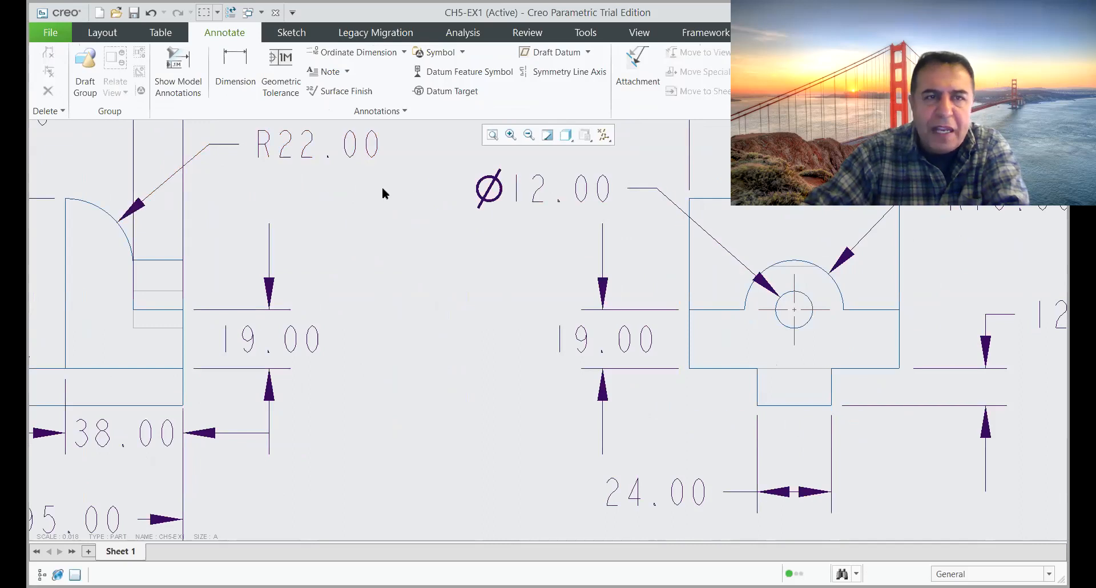
click(233, 58)
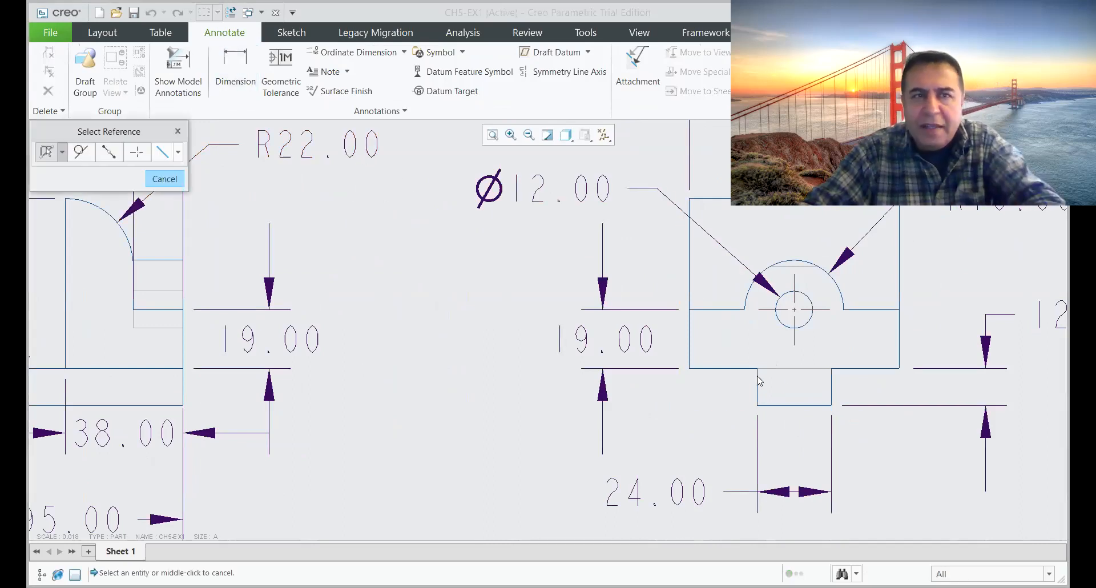
click(794, 342)
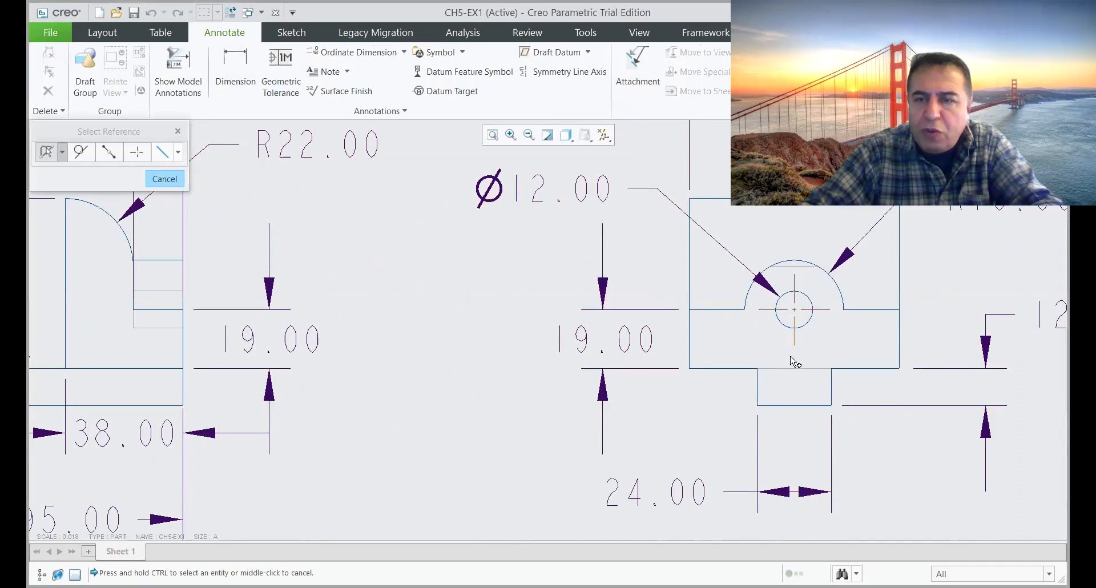
ctrl+click(690, 356)
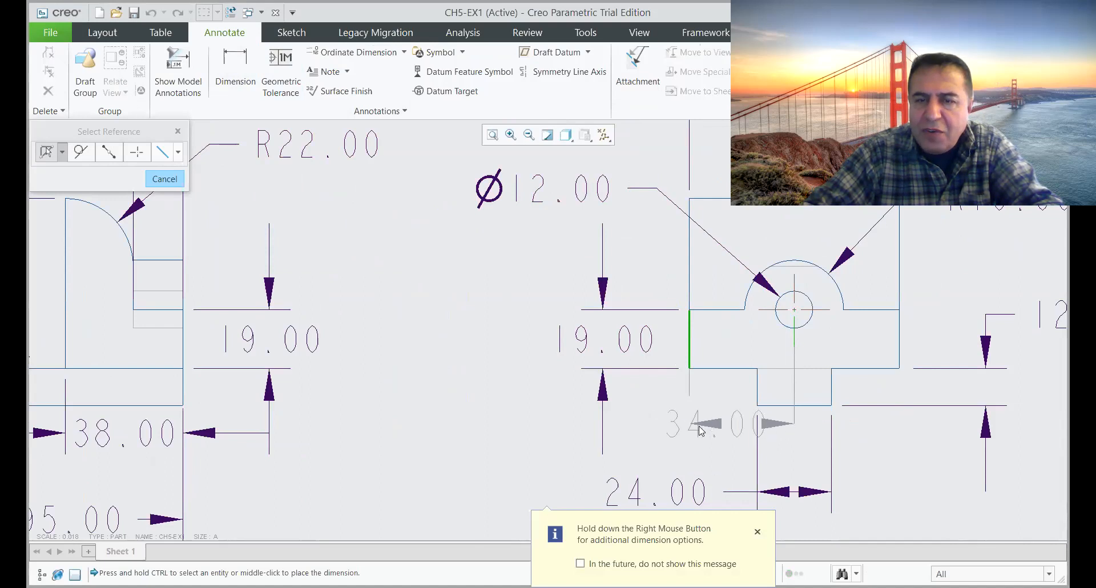
middle_click(774, 419)
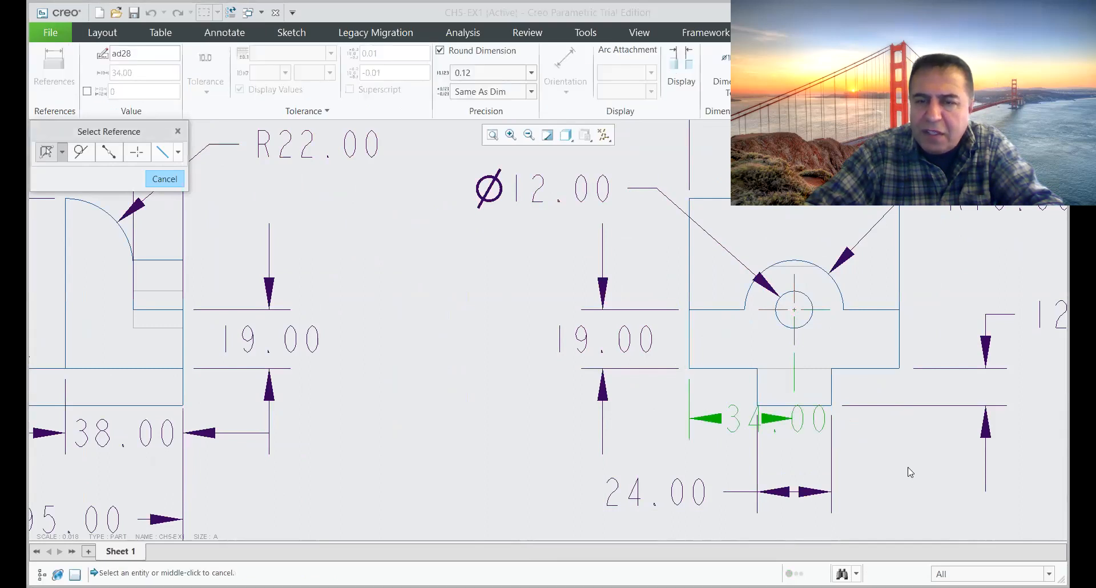
Step: Move the 24.00 text to the right of its arrows and the 34.00 dimension lower, with its text left of the part
scroll(710, 440, down, 3)
scroll(724, 422, up, 6)
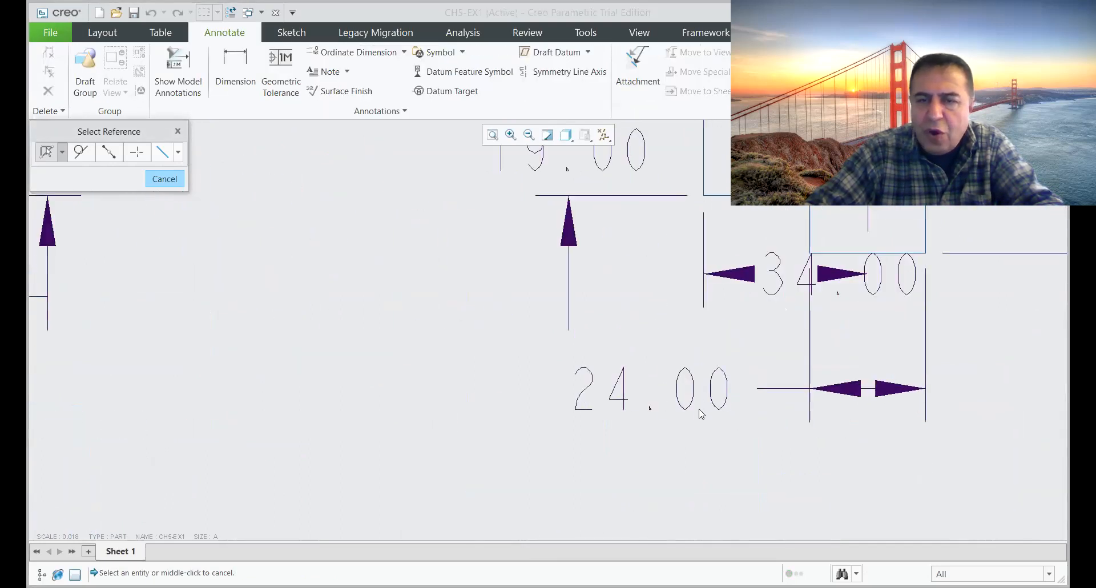
drag(703, 392, 942, 387)
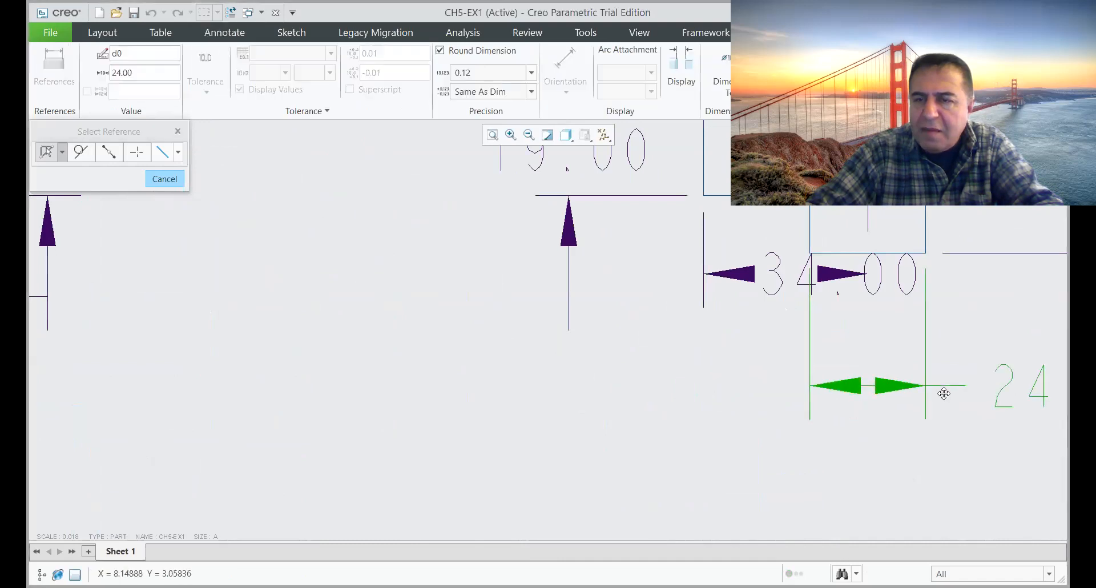
drag(700, 358, 578, 365)
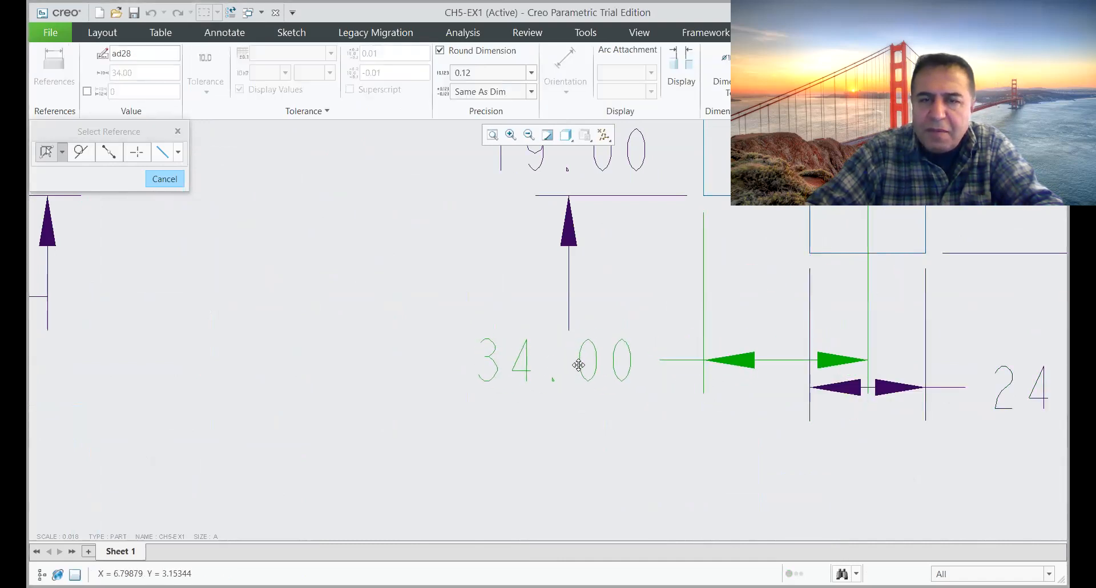
scroll(588, 451, up, 3)
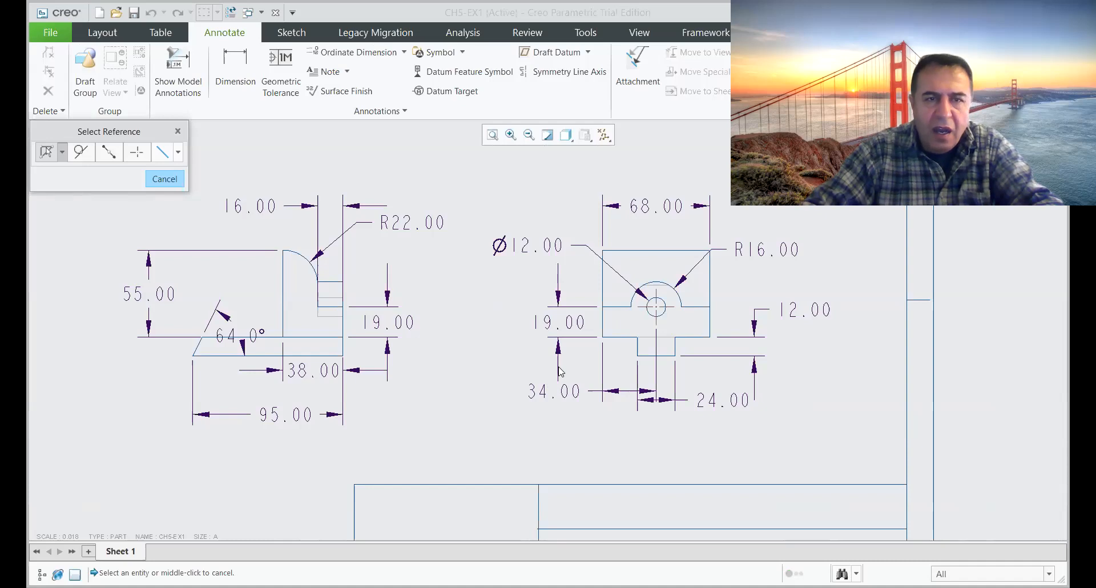
scroll(563, 351, up, 2)
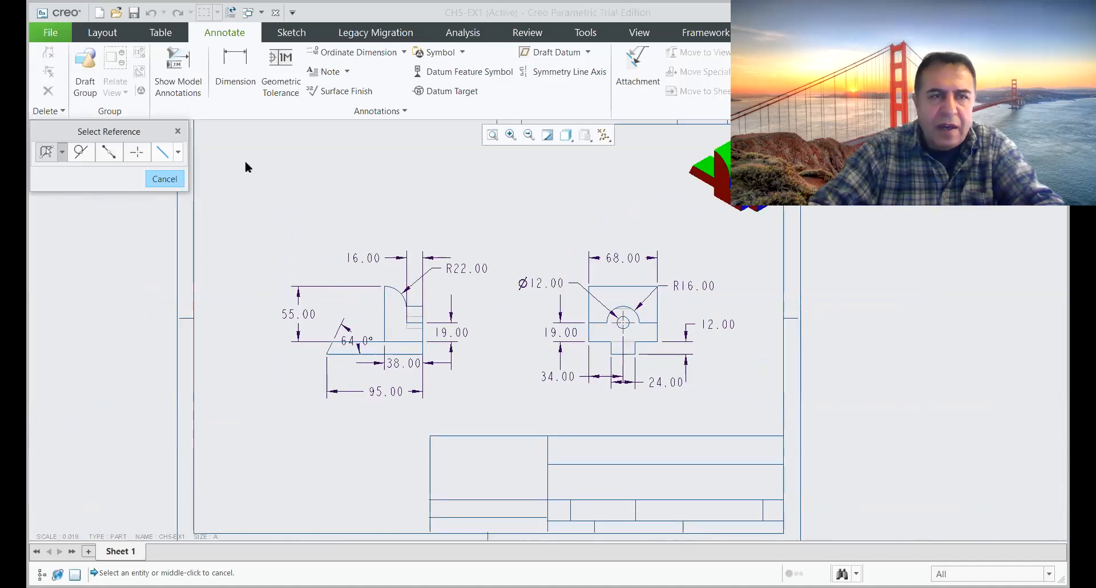
Step: Leave the dimension command and append the depth symbol to the hole's diameter dimension text in the right view
click(163, 178)
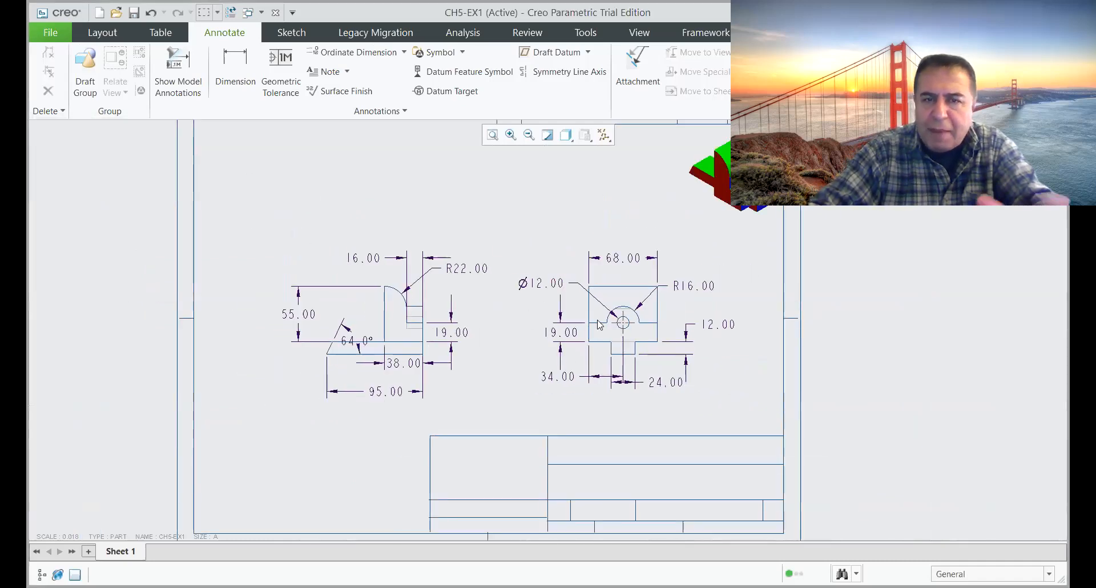
scroll(597, 334, down, 1)
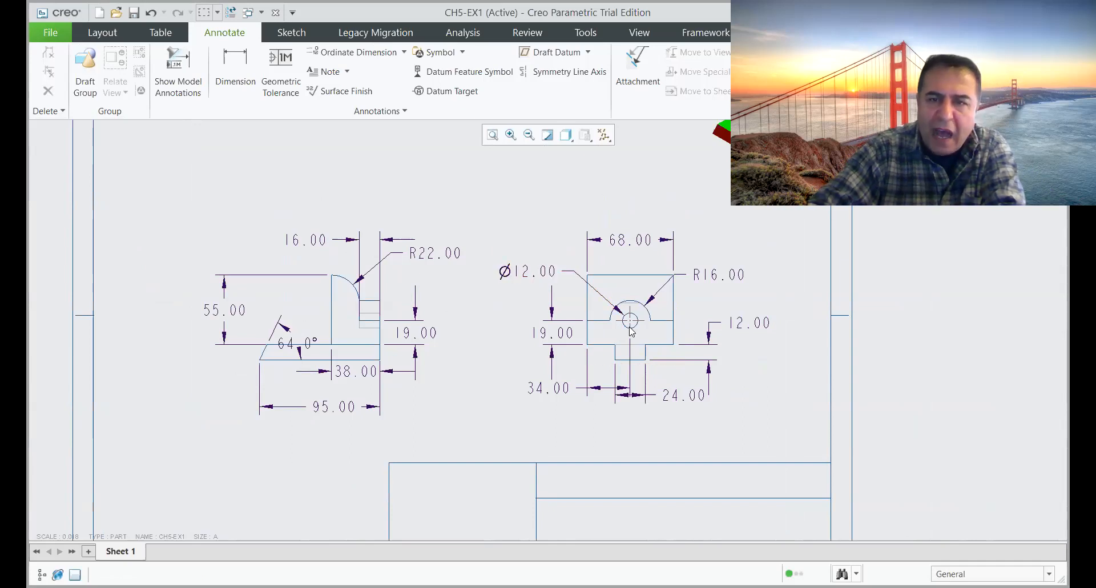
scroll(569, 287, down, 1)
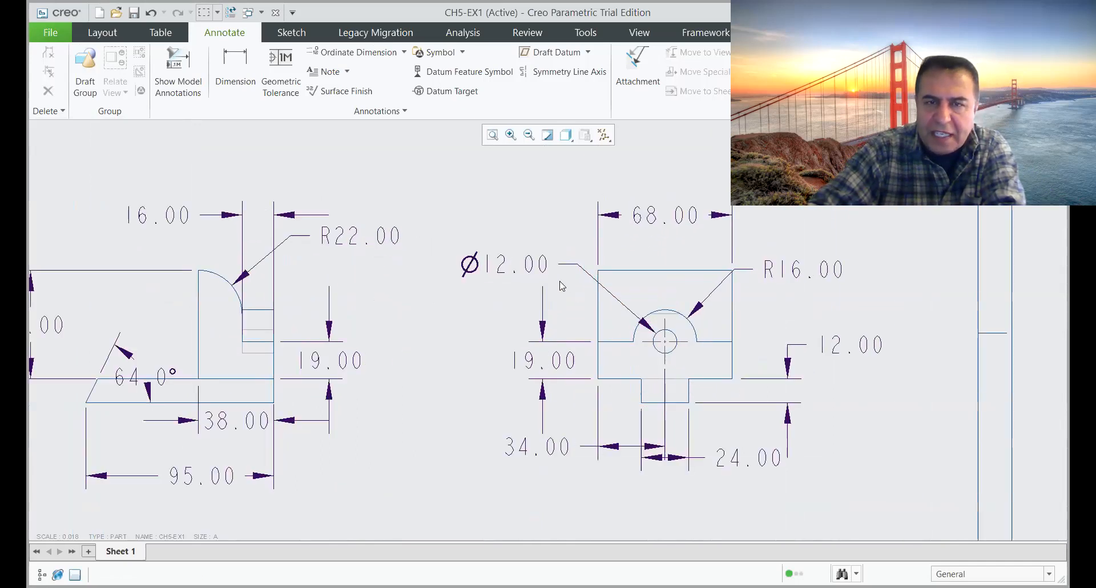
click(505, 274)
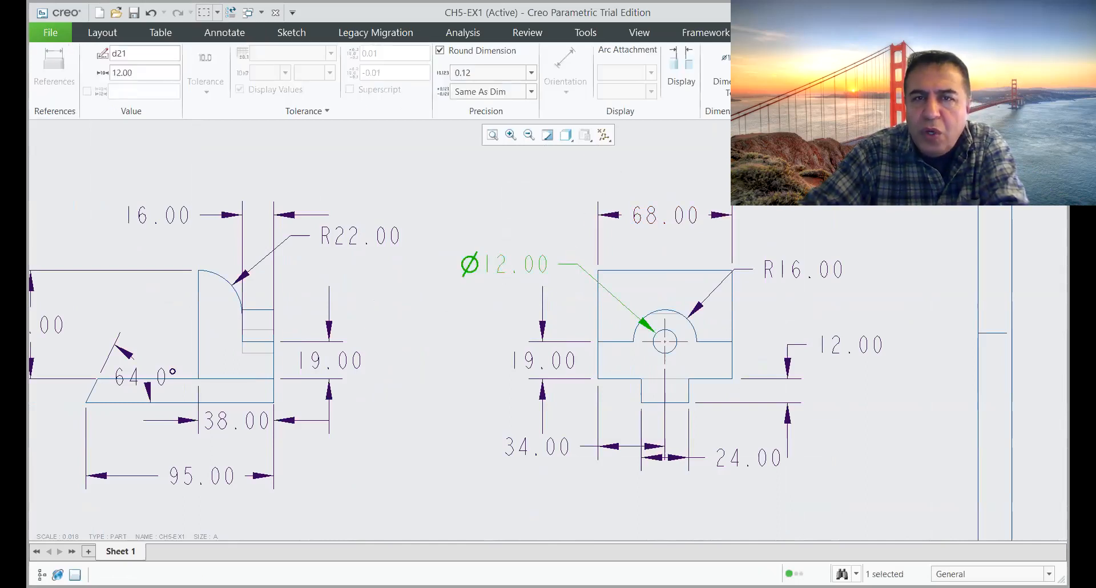
click(720, 80)
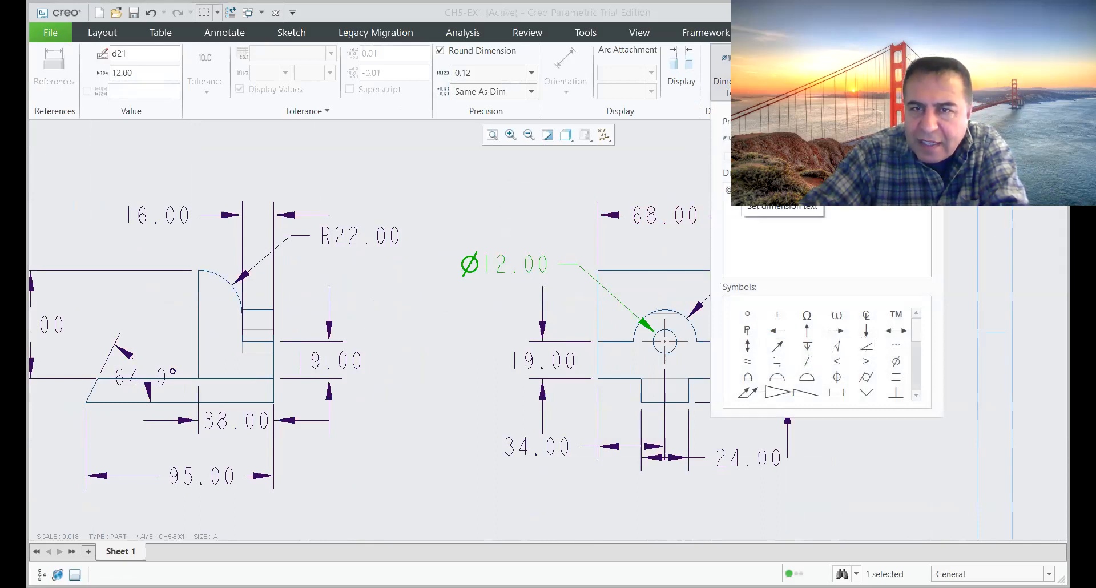
click(810, 346)
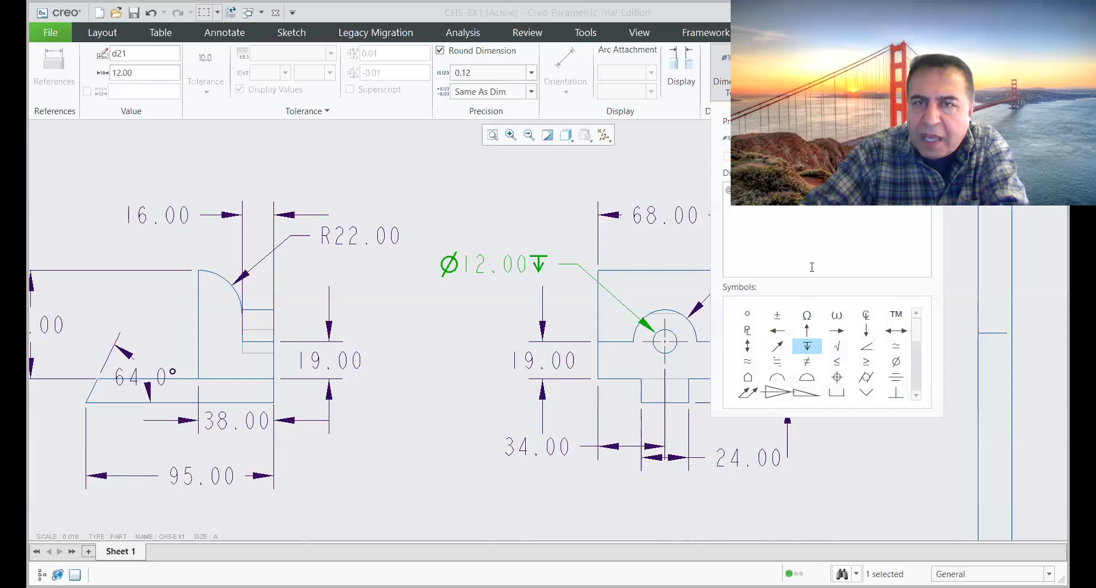
click(506, 313)
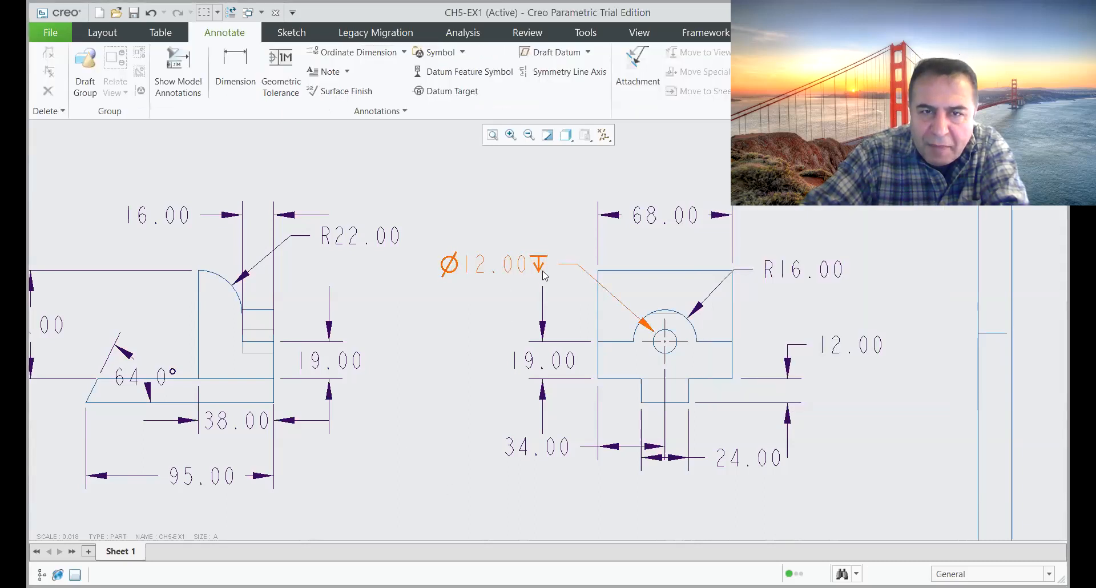
click(526, 274)
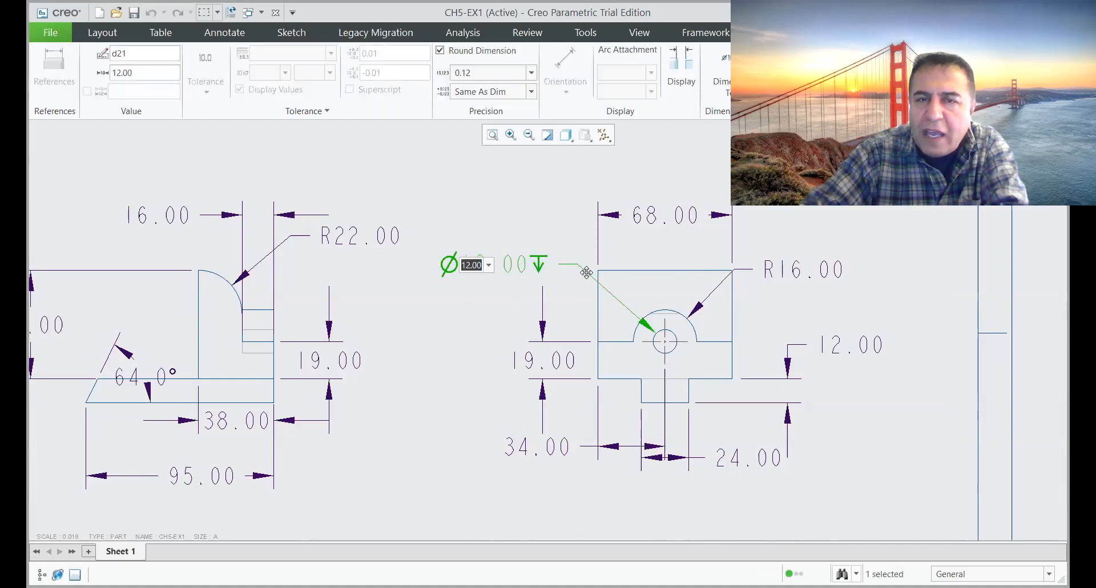
double_click(545, 263)
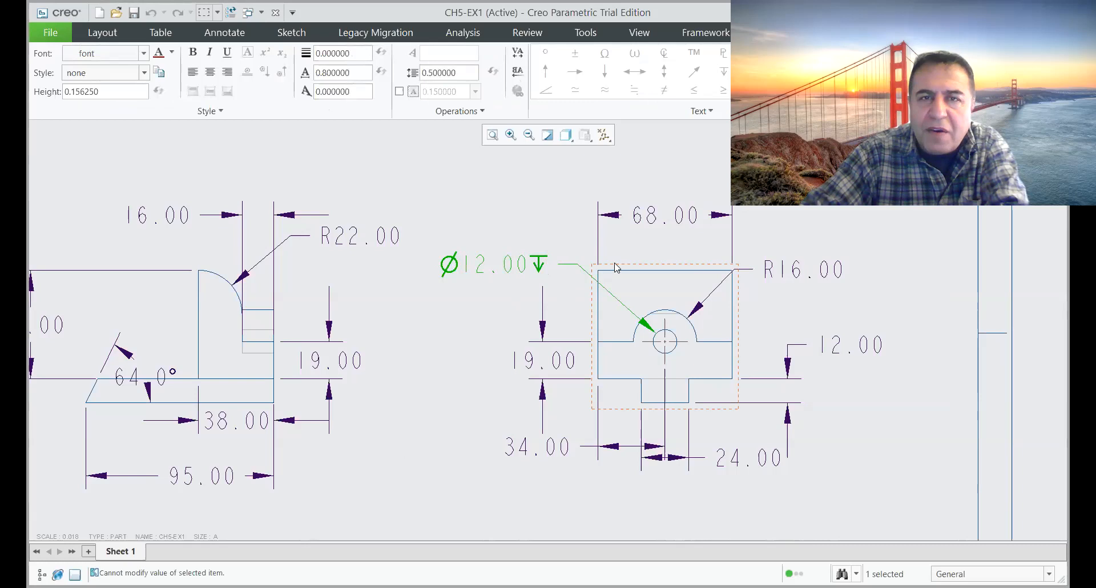
click(461, 350)
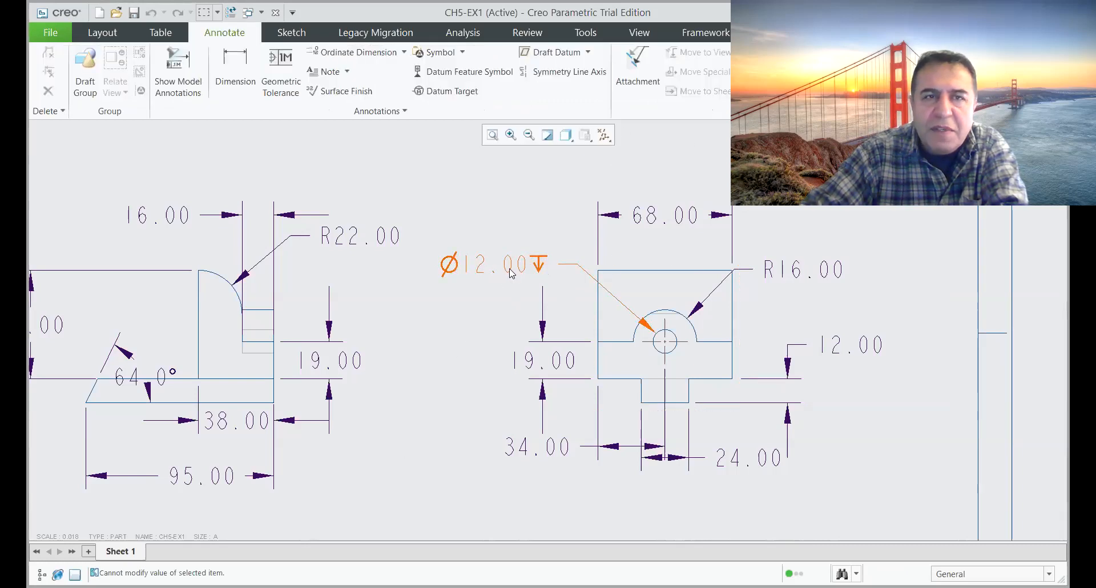
Step: Add the depth value 16 after the depth symbol in the hole's diameter dimension text
click(520, 271)
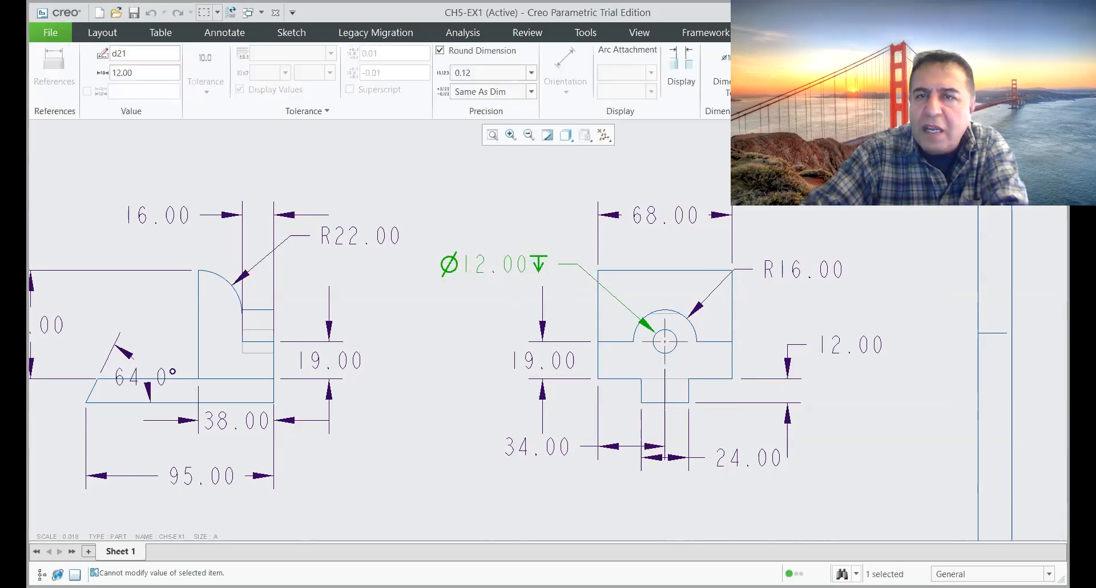
click(720, 72)
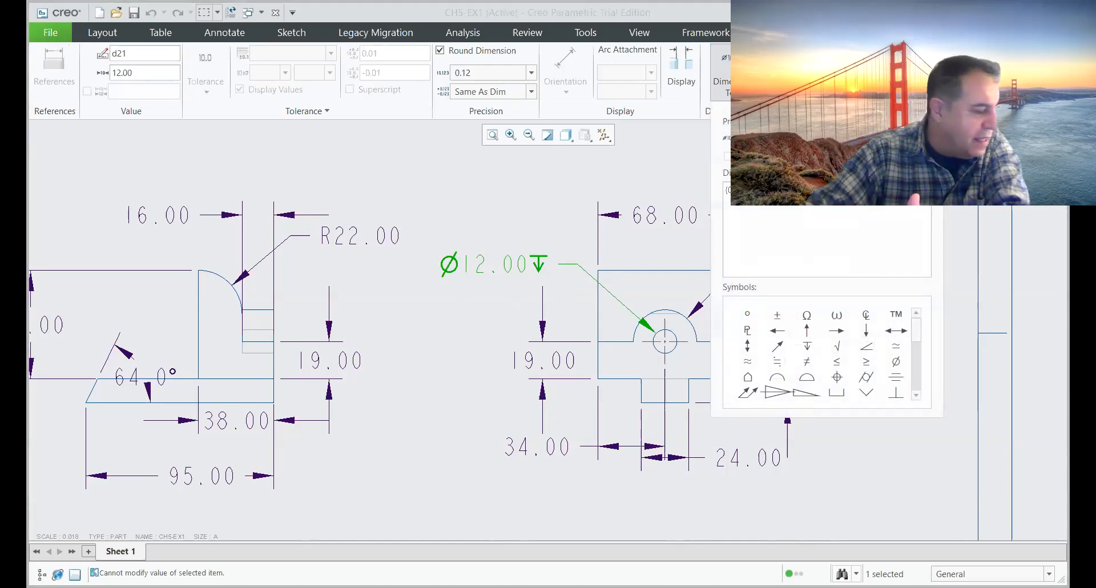
text(16)
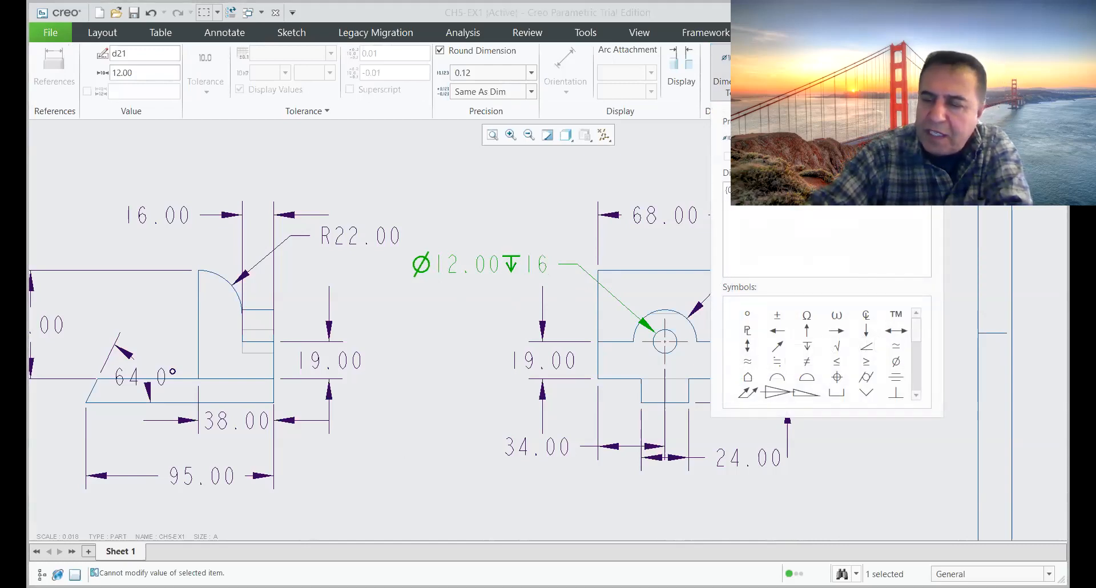
click(449, 401)
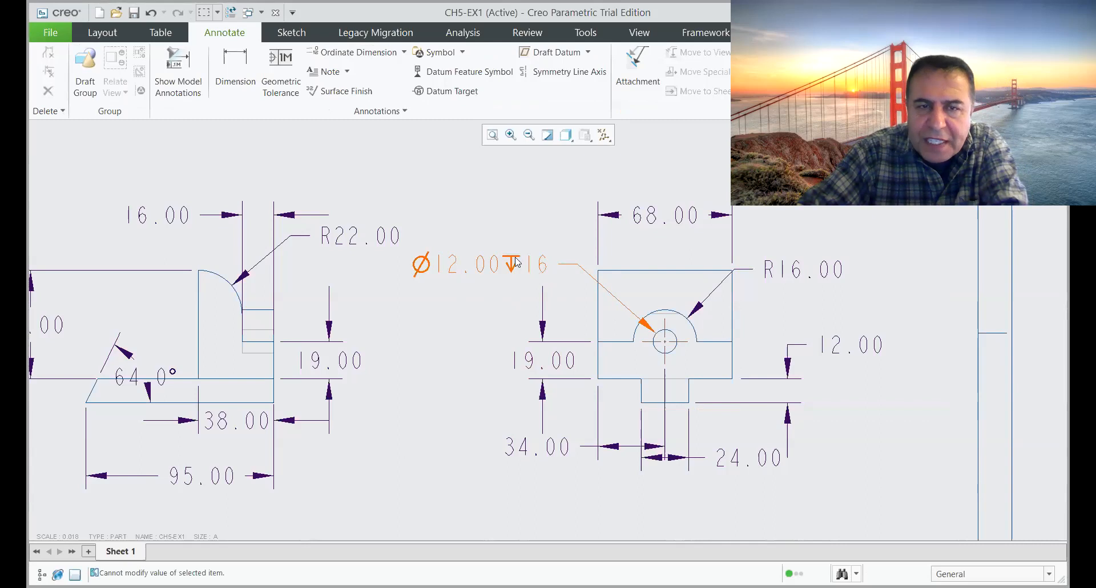
Step: Set the number of decimal places to 0 for all dimensions in the front and right views
scroll(557, 337, up, 3)
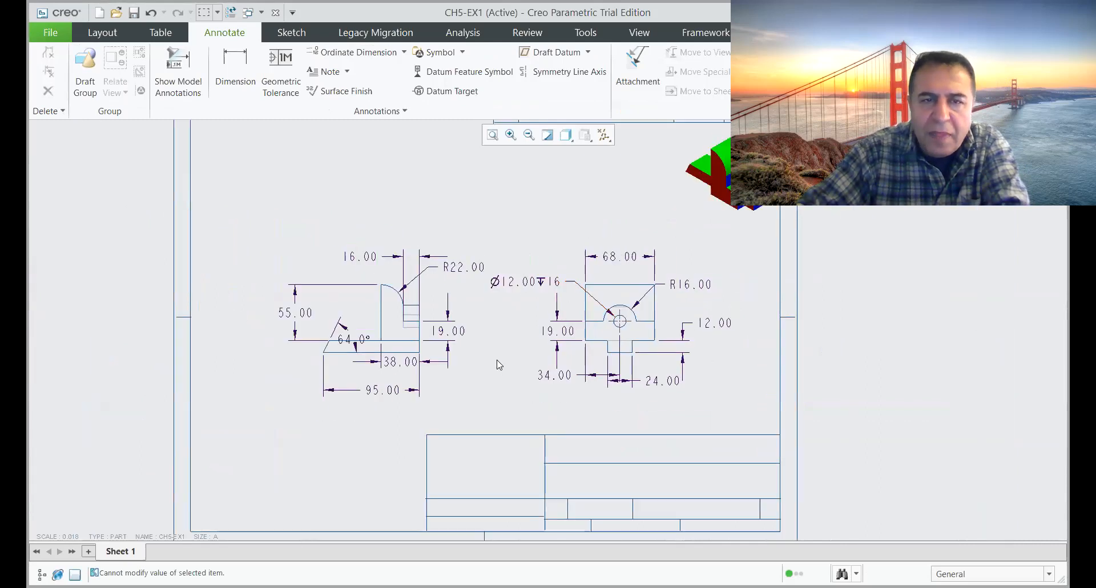
scroll(502, 341, down, 2)
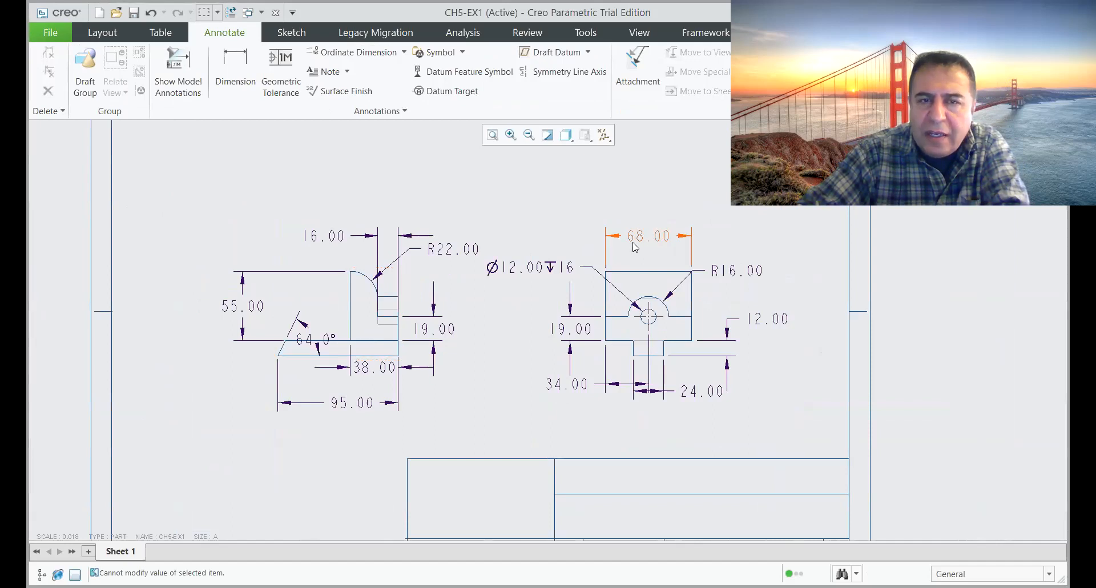
scroll(647, 252, down, 4)
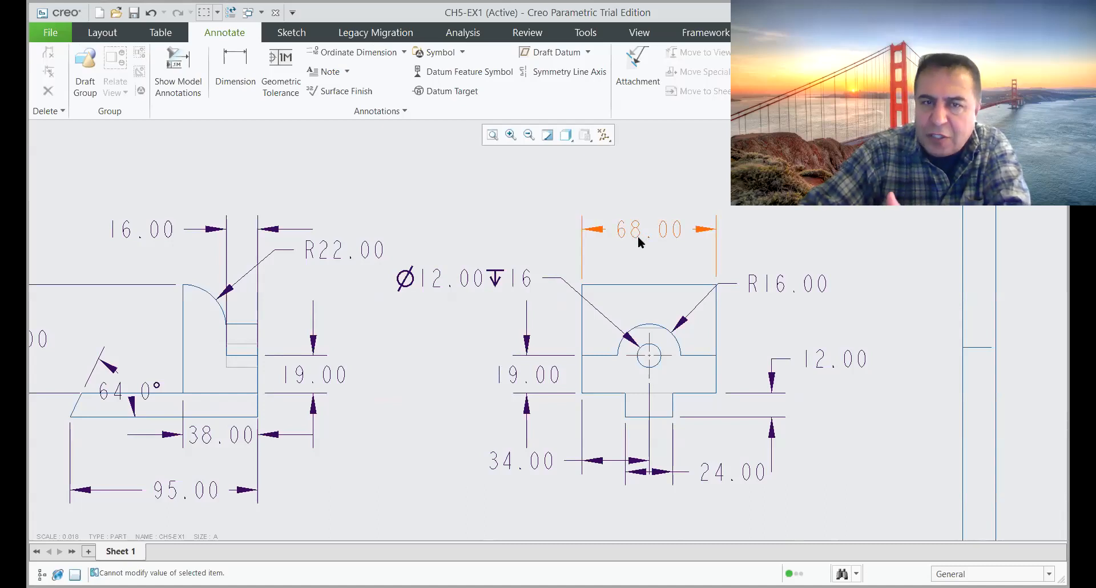
scroll(601, 243, up, 1)
scroll(574, 231, up, 1)
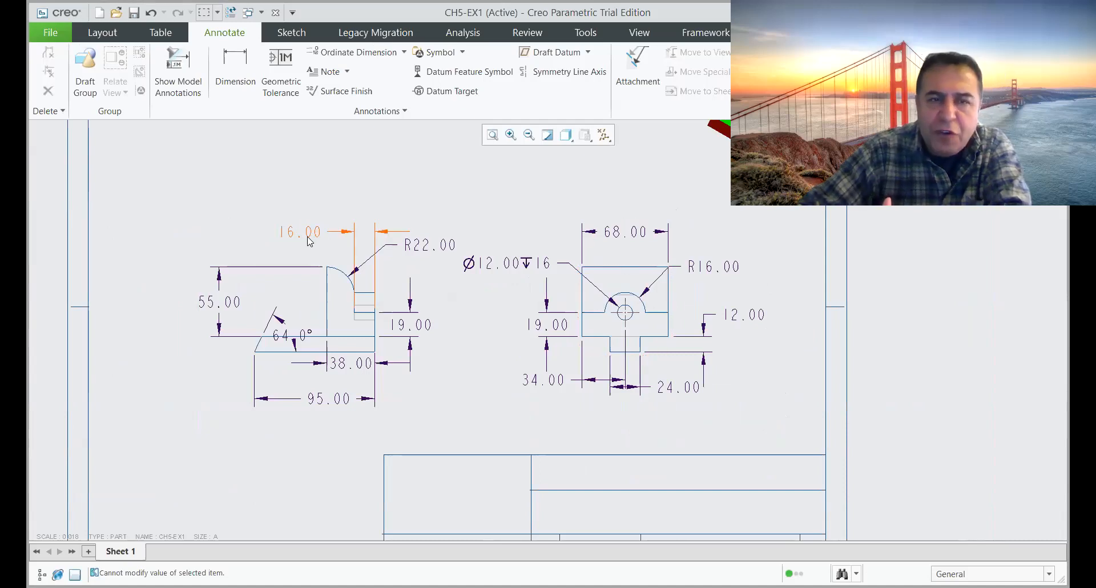
drag(228, 212, 776, 431)
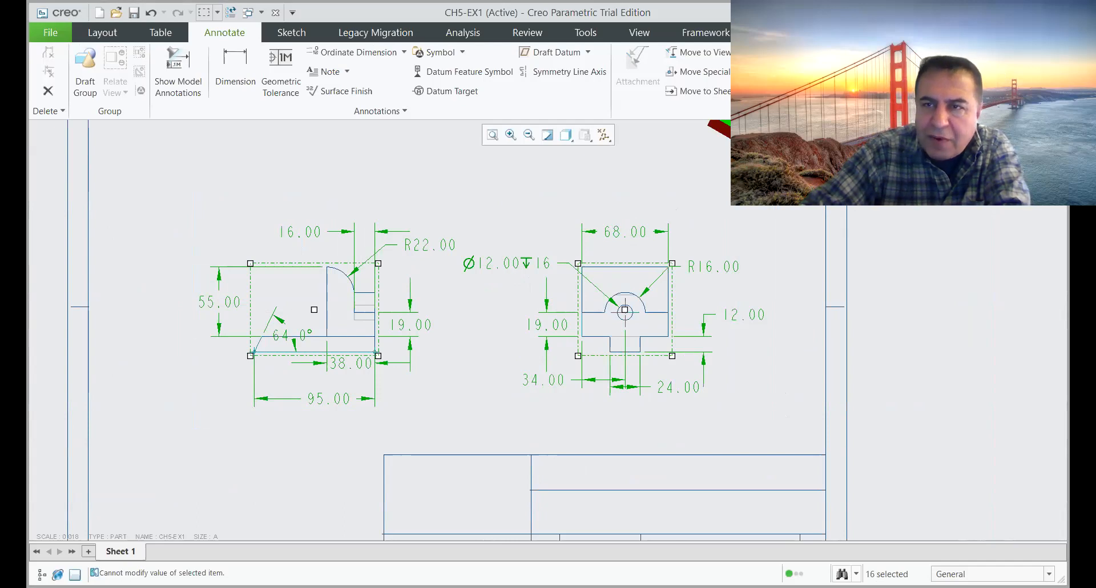
click(939, 111)
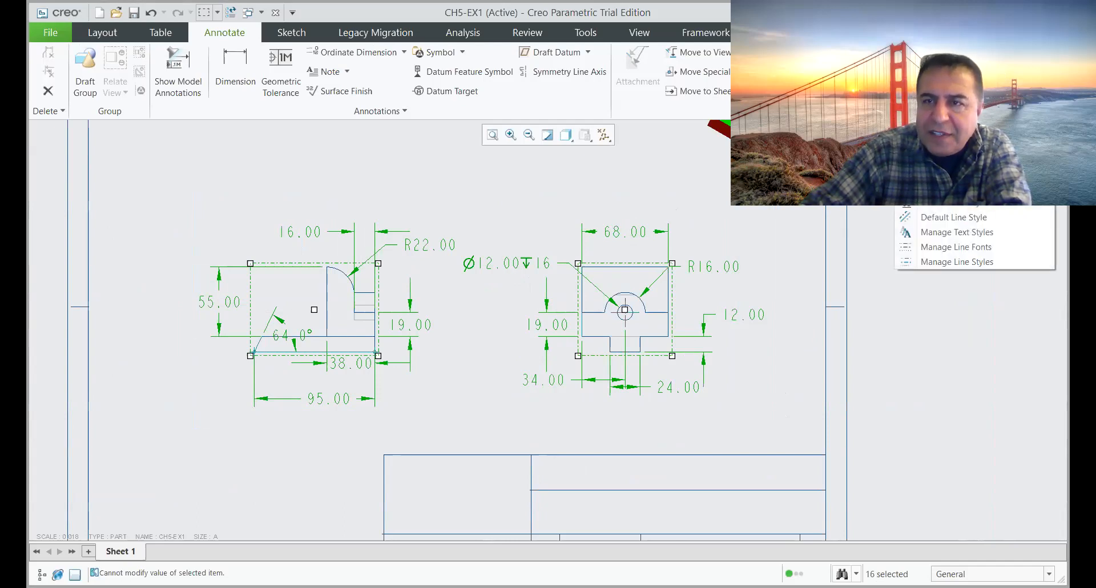
click(947, 142)
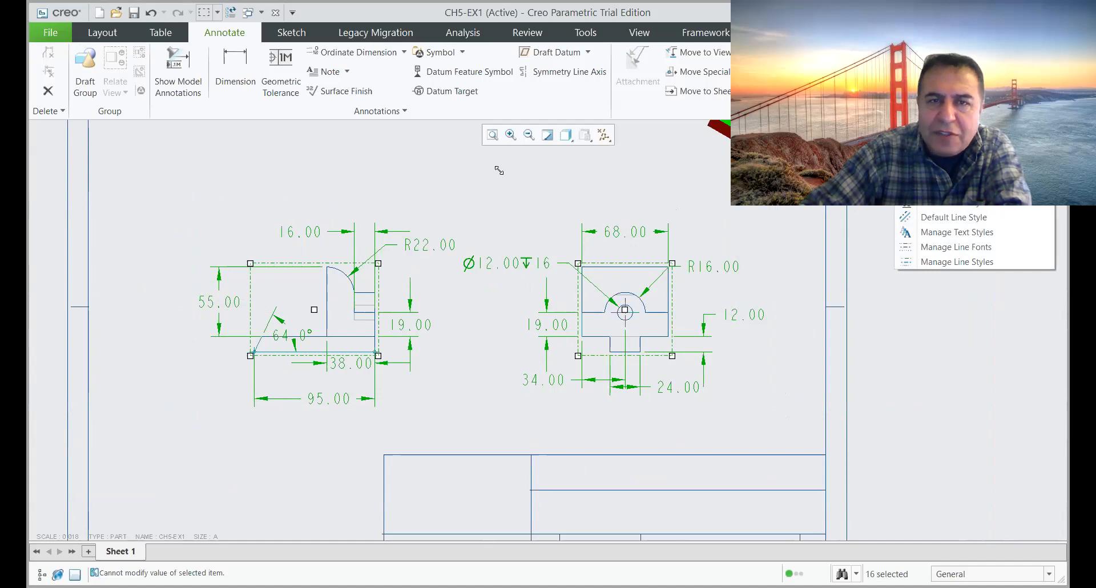
click(501, 140)
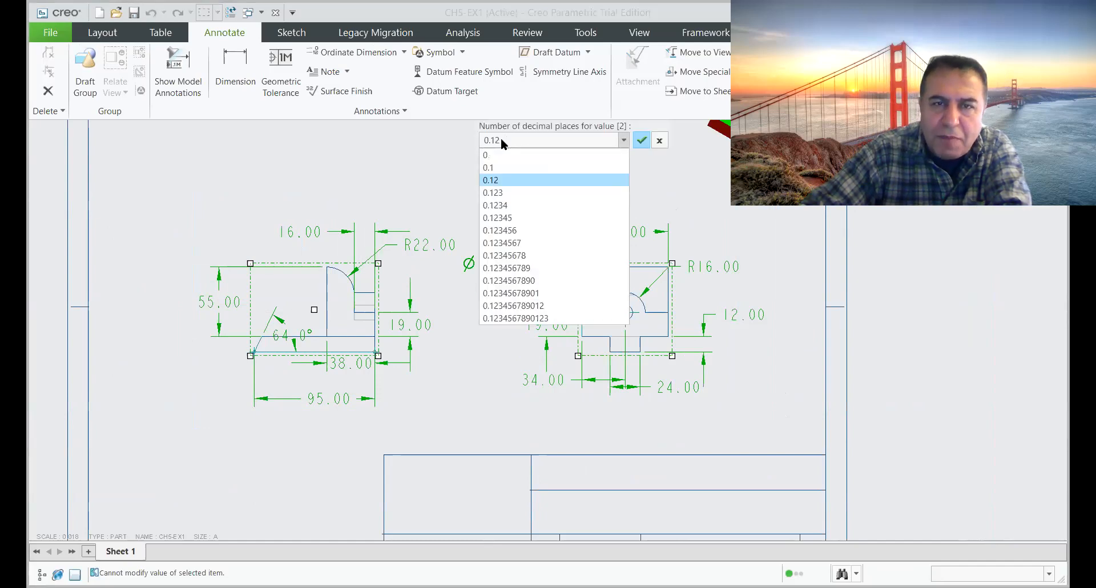
click(490, 155)
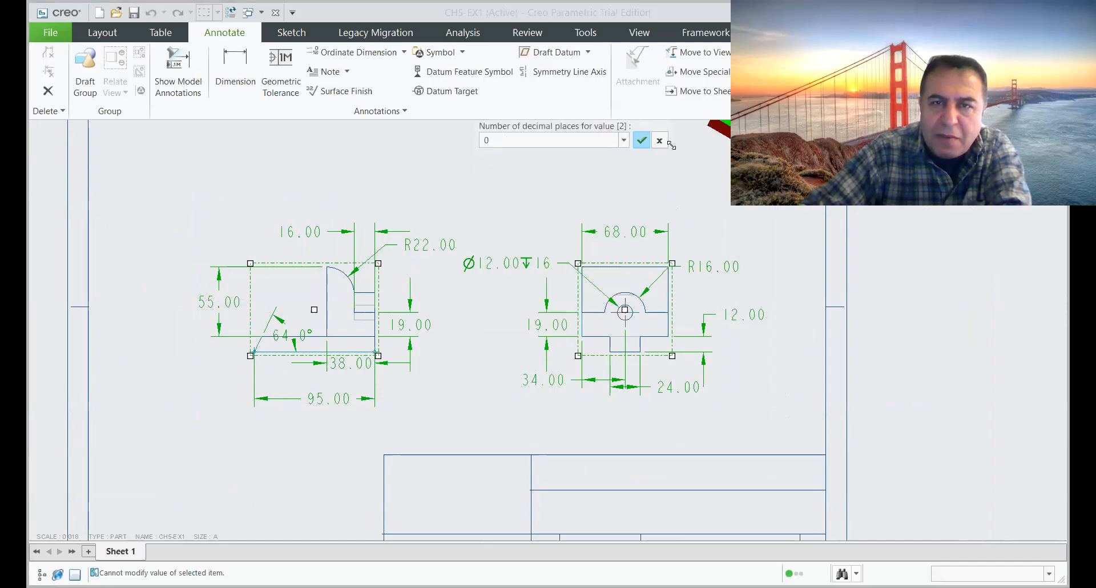
click(641, 140)
click(638, 443)
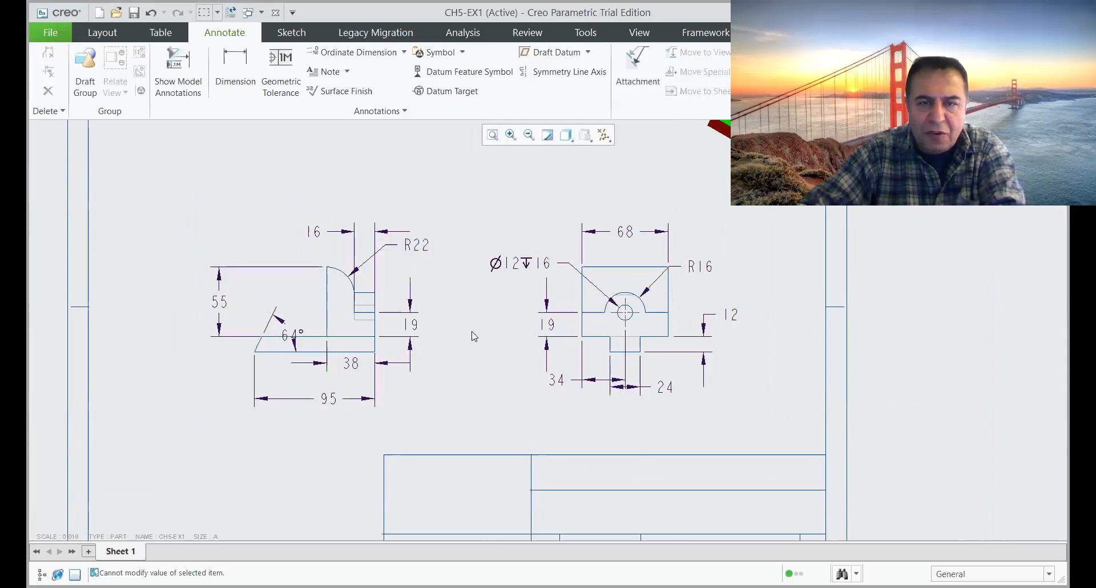
Step: Move the 64° angle text in the front view up, clear of the base's upper edge
scroll(288, 371, down, 2)
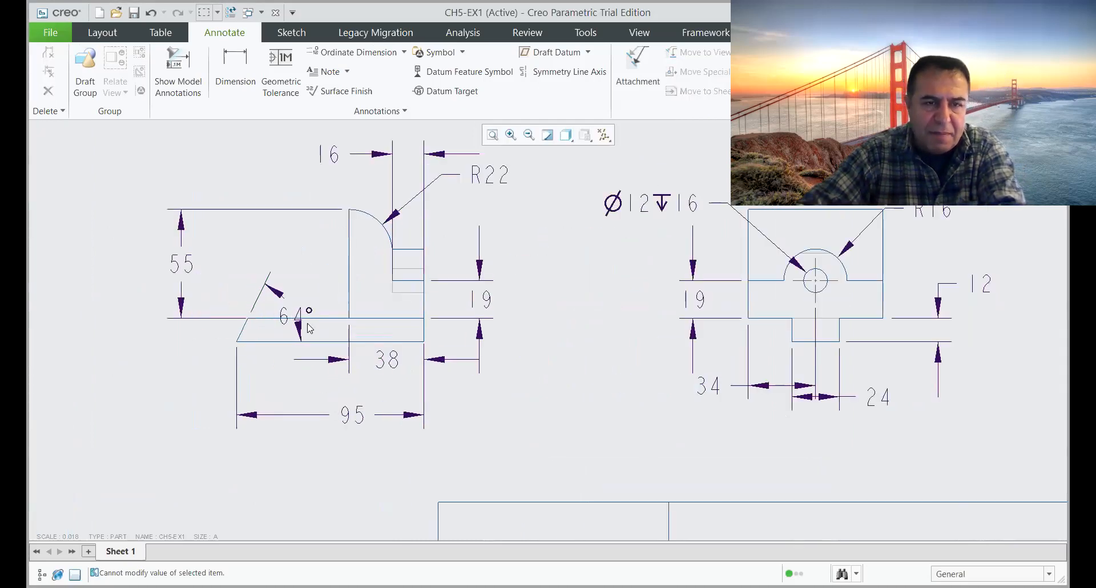
click(297, 314)
drag(296, 315, 304, 300)
click(498, 388)
Step: Set the active drawing's text_height option to .125 in the drawing's detail options and apply the change
scroll(432, 390, up, 2)
scroll(387, 336, up, 1)
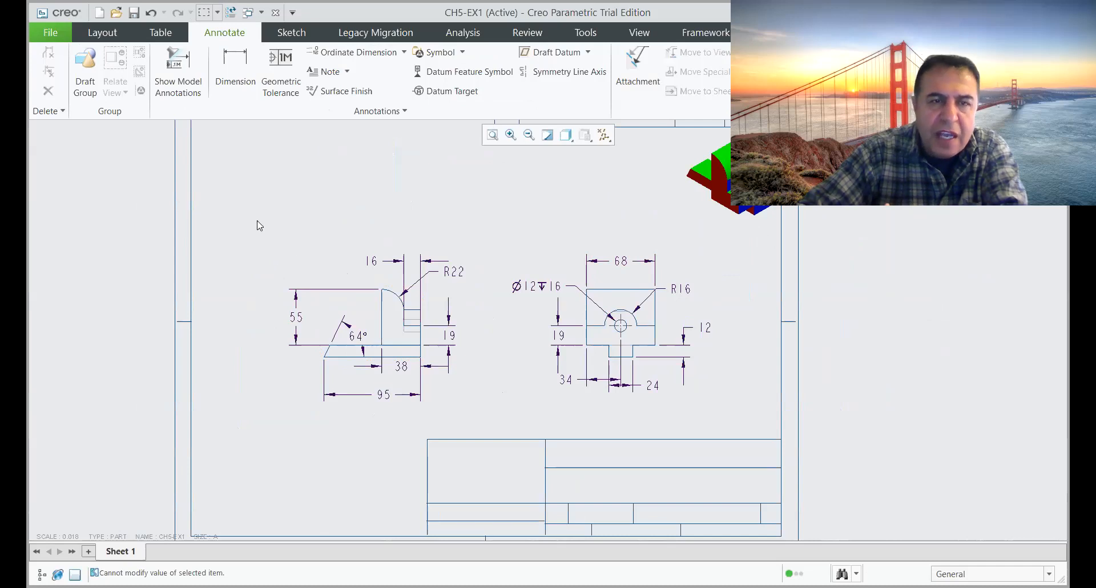
drag(252, 217, 734, 411)
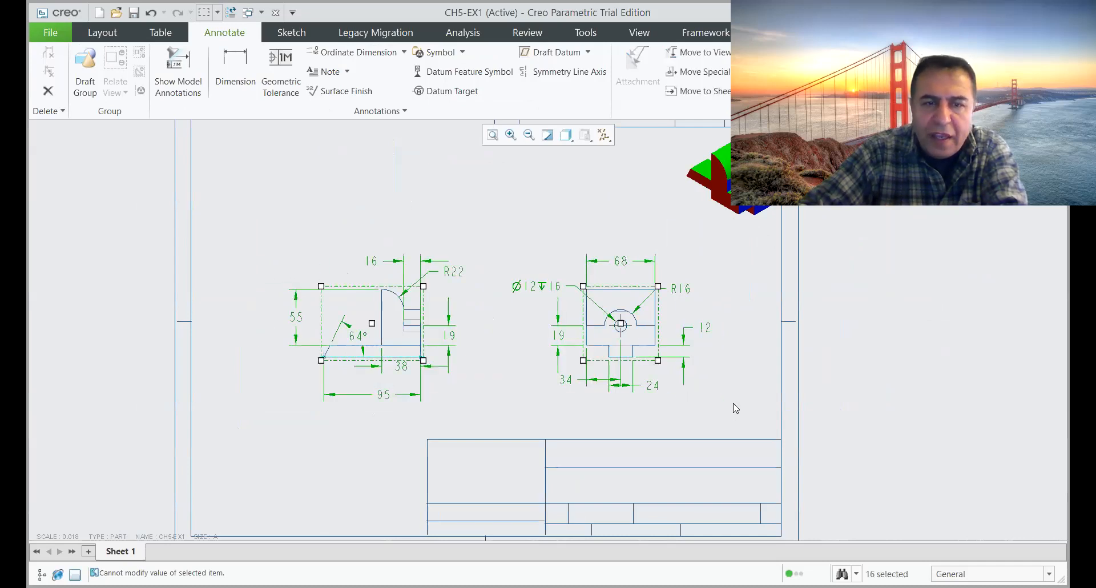
click(51, 34)
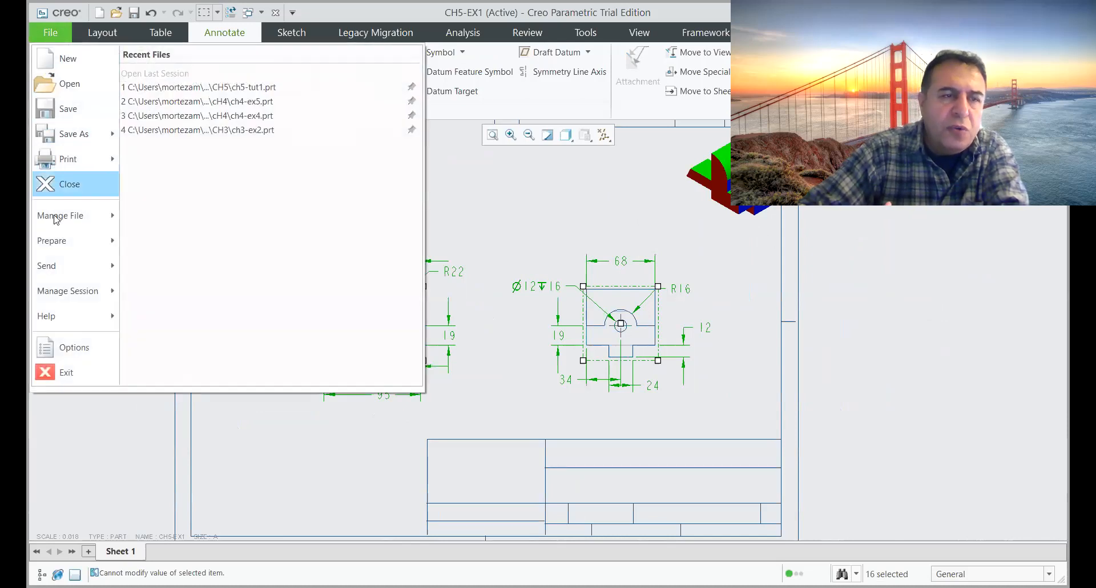
mouse_move(62, 241)
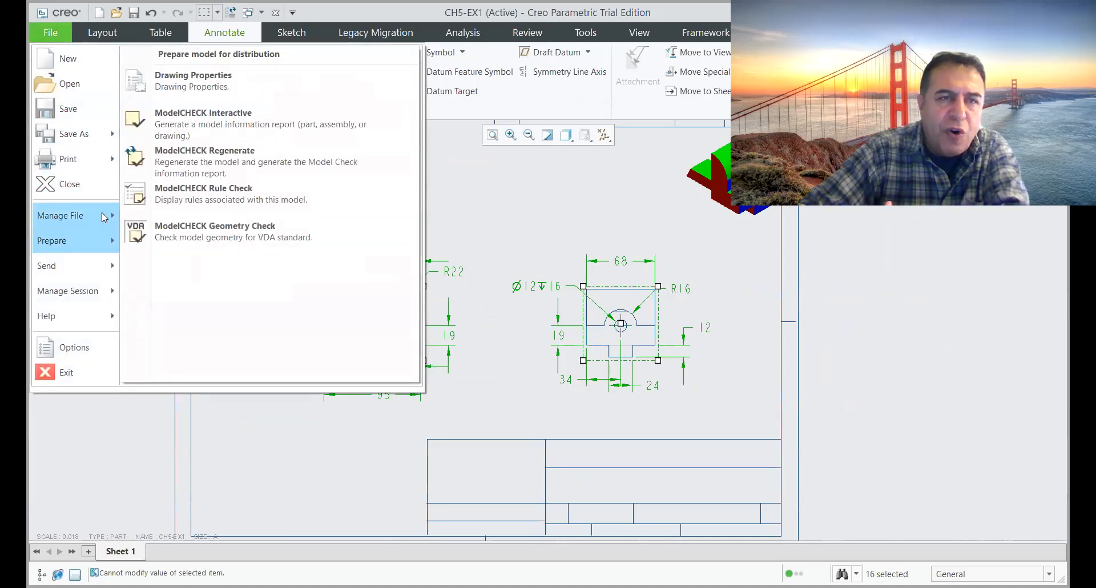
click(201, 85)
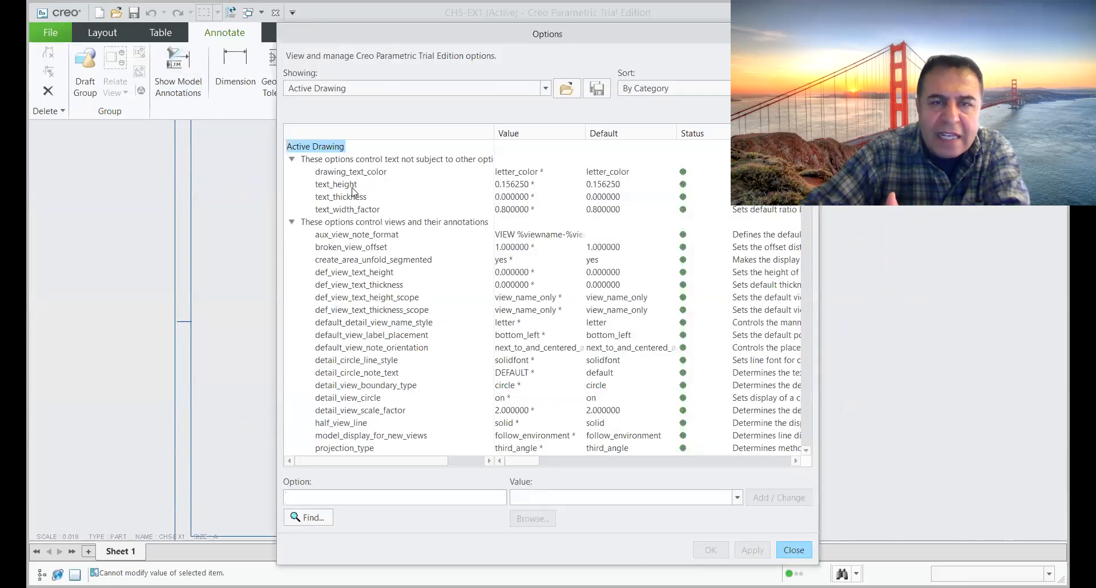
click(352, 189)
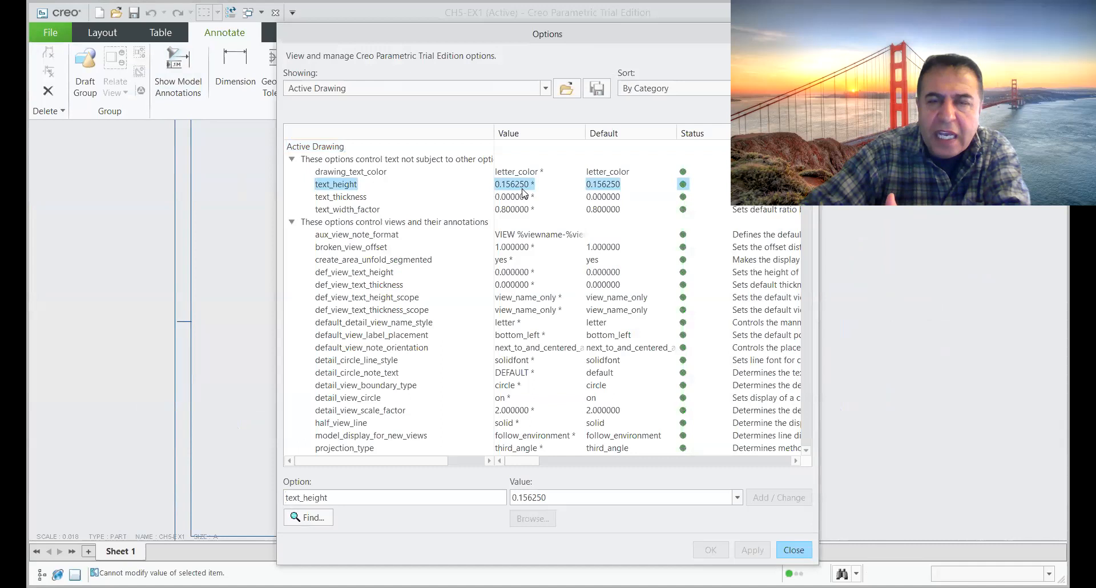
double_click(547, 497)
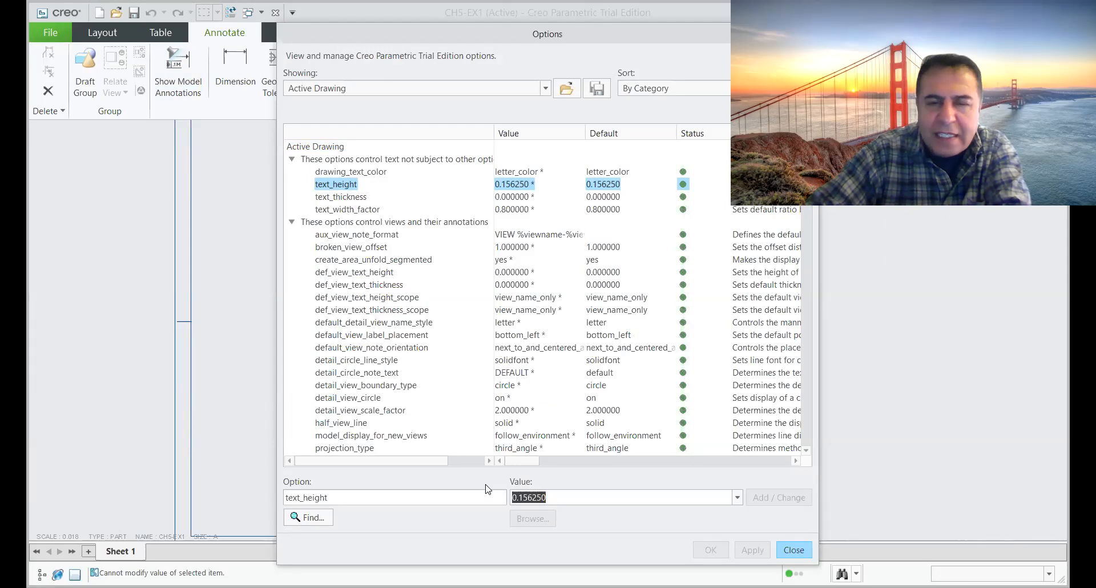
text(.)
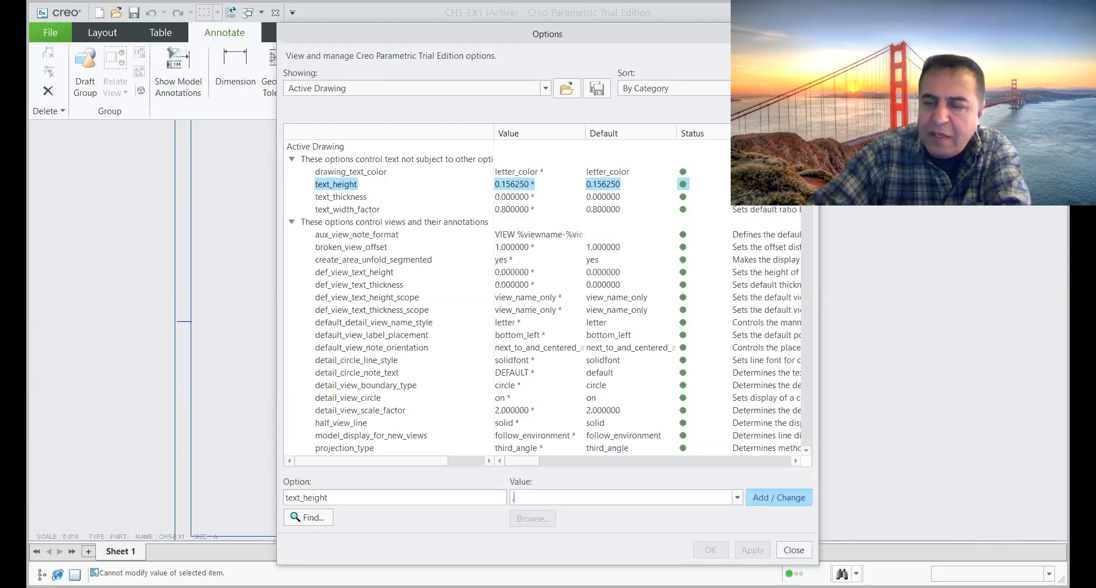
text(125)
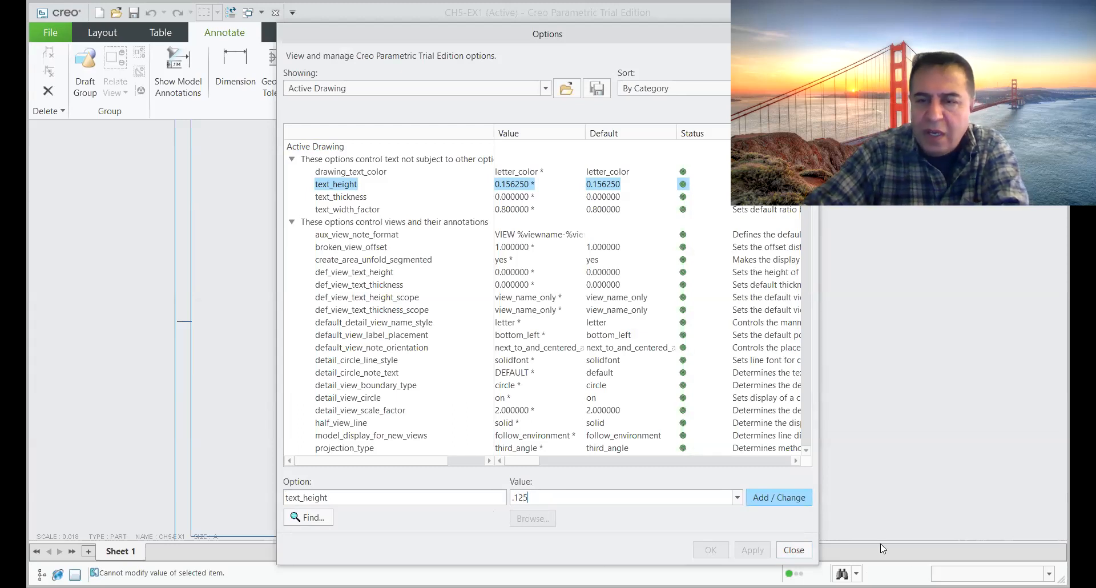
click(759, 502)
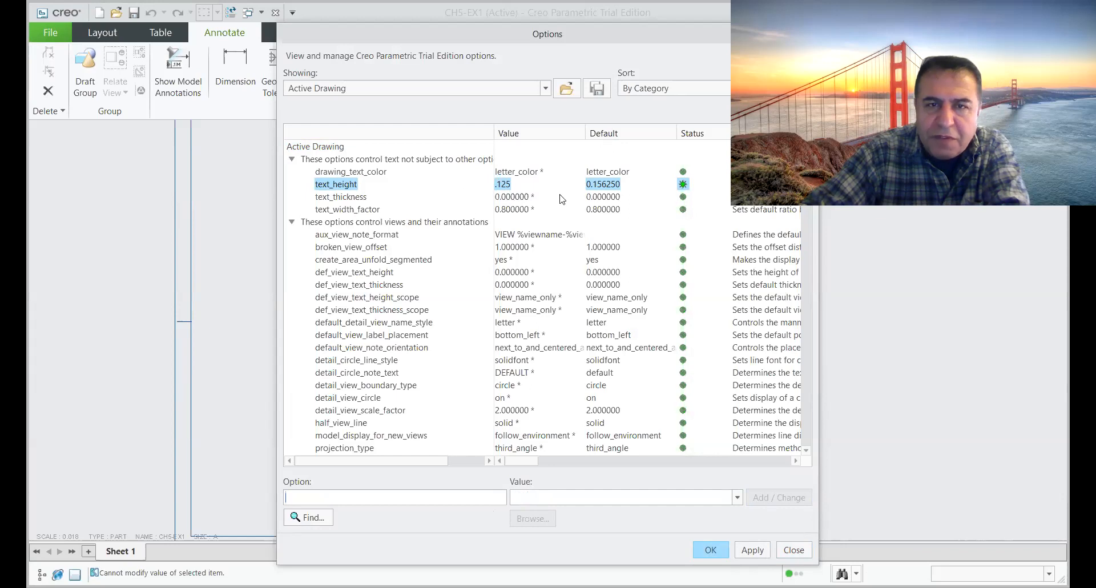
click(751, 550)
click(801, 552)
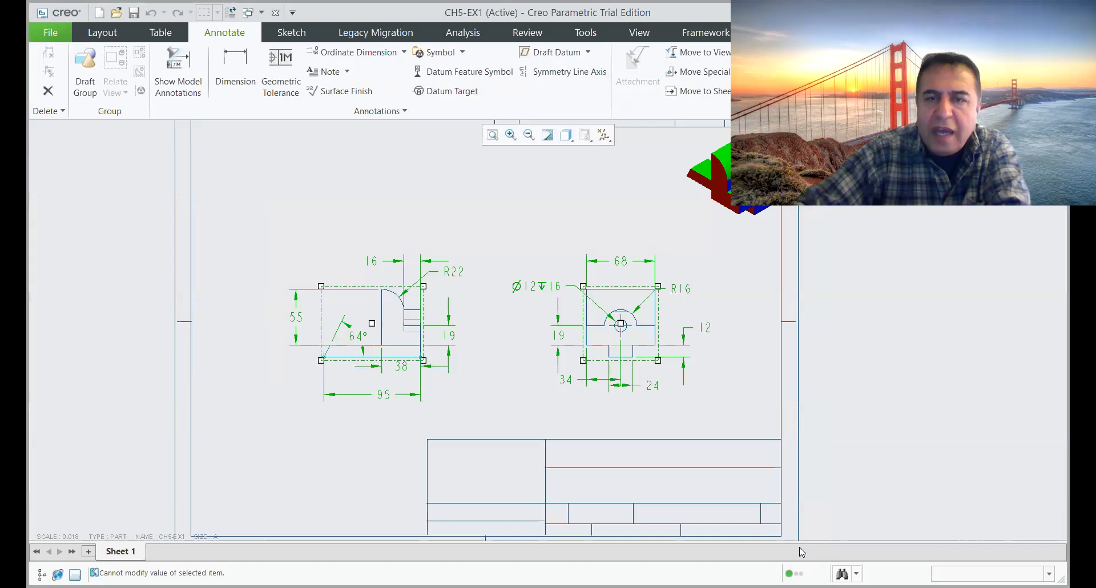
scroll(435, 314, up, 1)
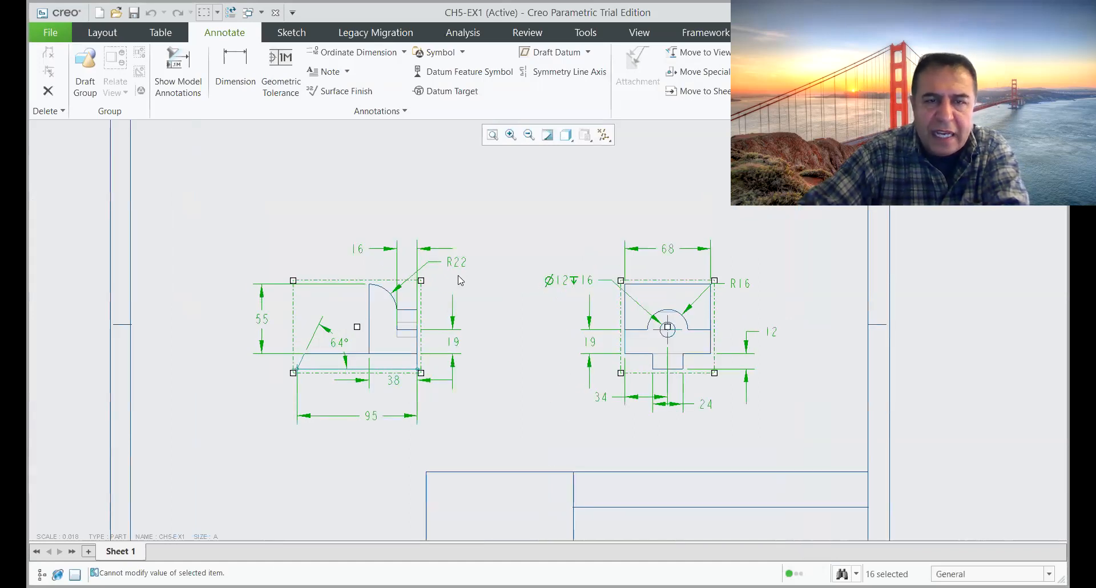
scroll(457, 263, up, 1)
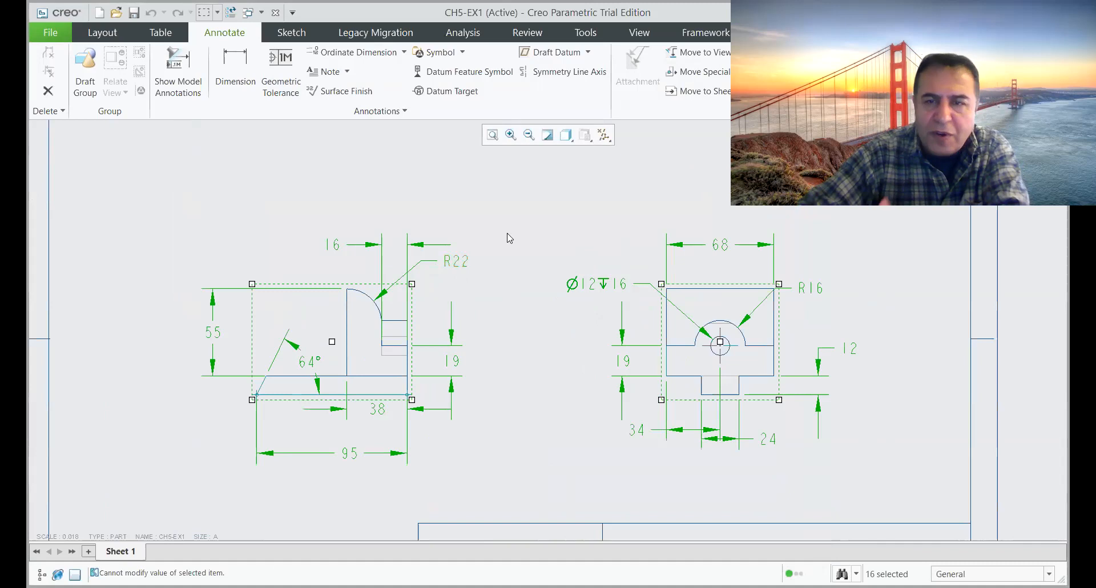
click(532, 401)
Step: Move the R16 radius dimension text in the right view outward and slightly up, clear of the view's corner
scroll(521, 380, down, 4)
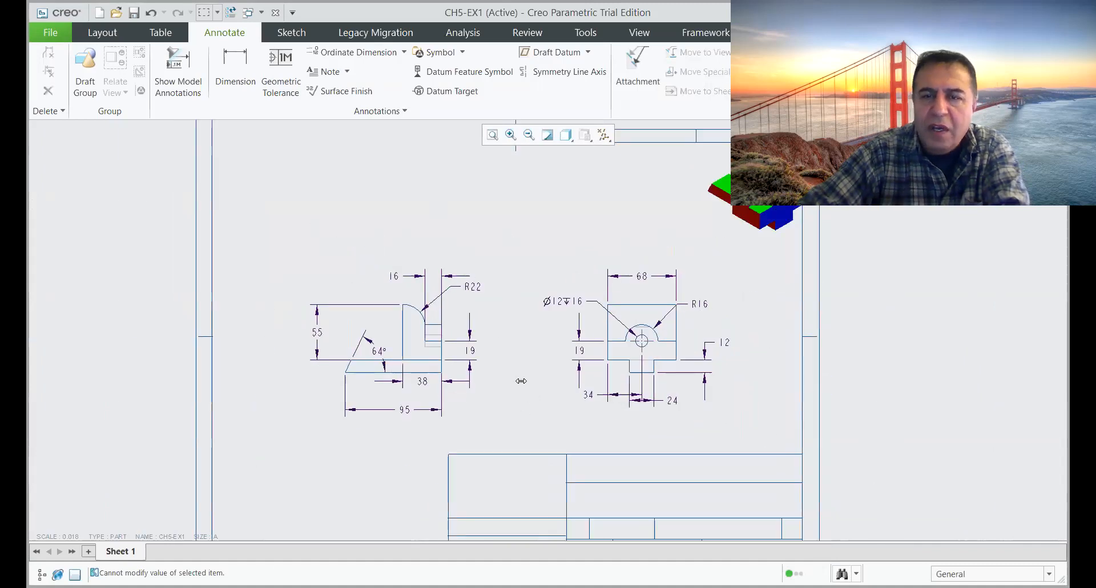
scroll(530, 437, up, 1)
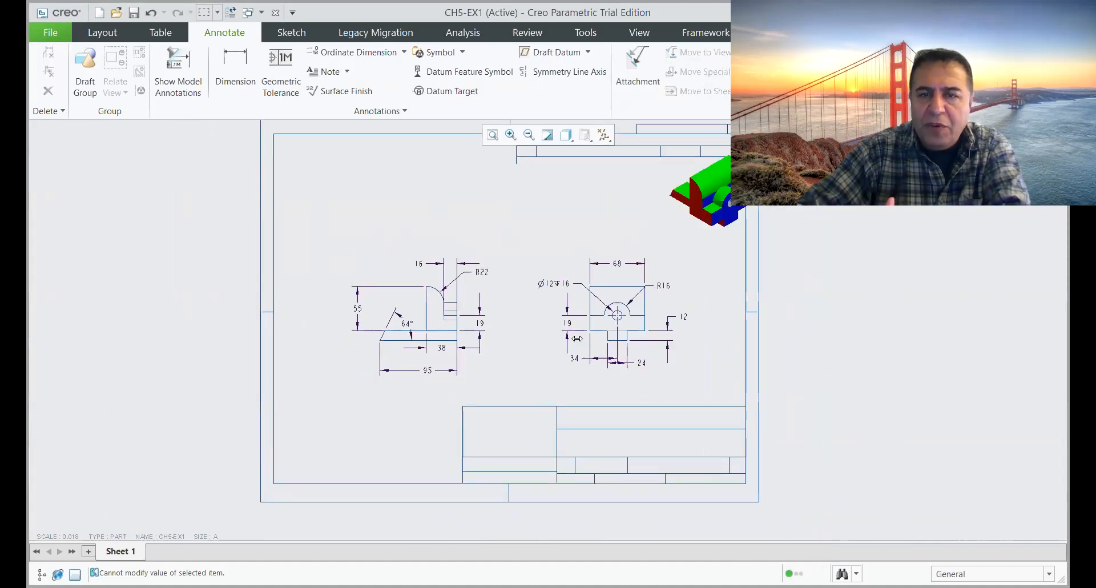
scroll(585, 344, up, 1)
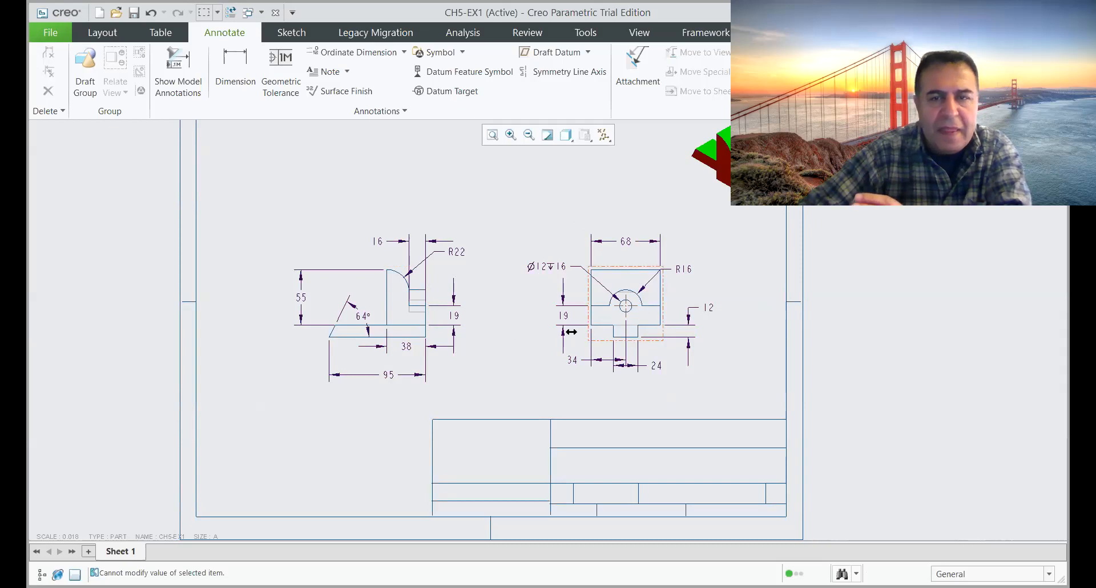
scroll(582, 322, up, 2)
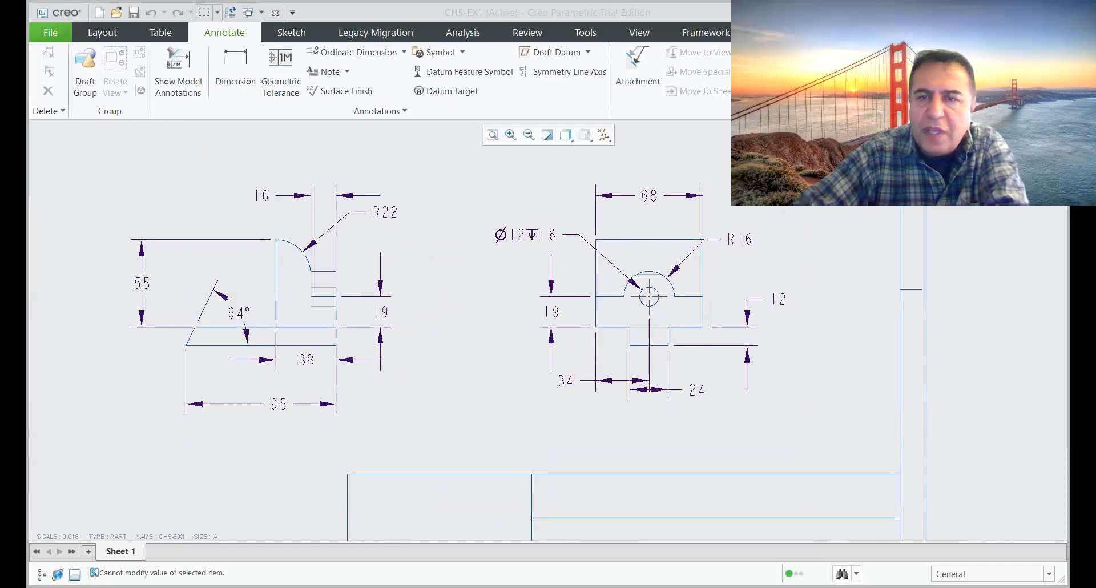
click(732, 239)
mouse_move(733, 239)
mouse_down()
mouse_move(745, 251)
mouse_move(744, 242)
mouse_up()
click(817, 356)
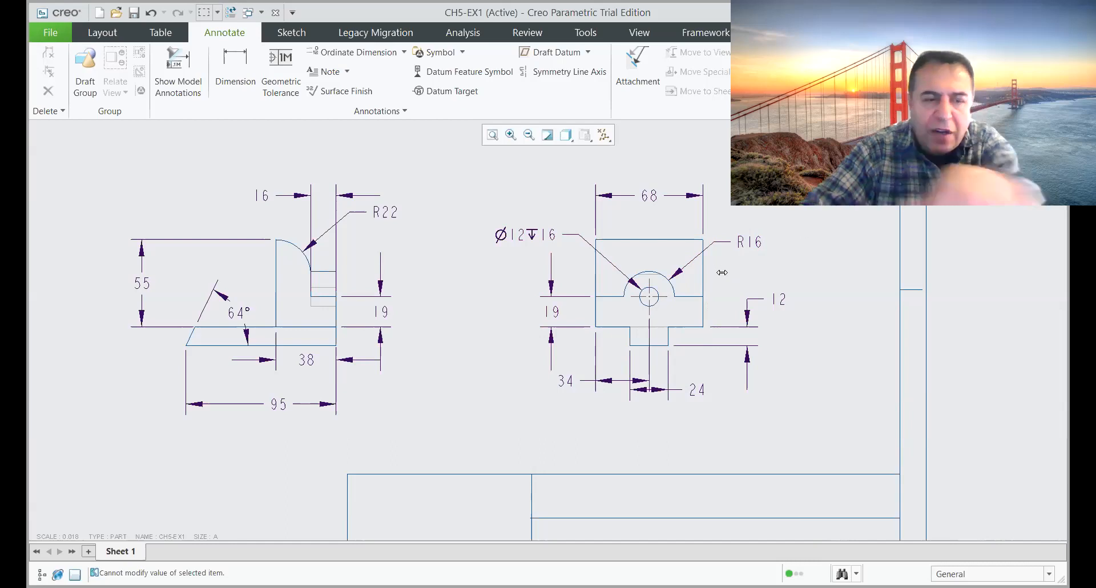
click(743, 242)
mouse_move(742, 242)
mouse_down()
mouse_move(669, 181)
mouse_move(751, 275)
mouse_move(827, 290)
mouse_move(806, 248)
mouse_move(755, 236)
mouse_up()
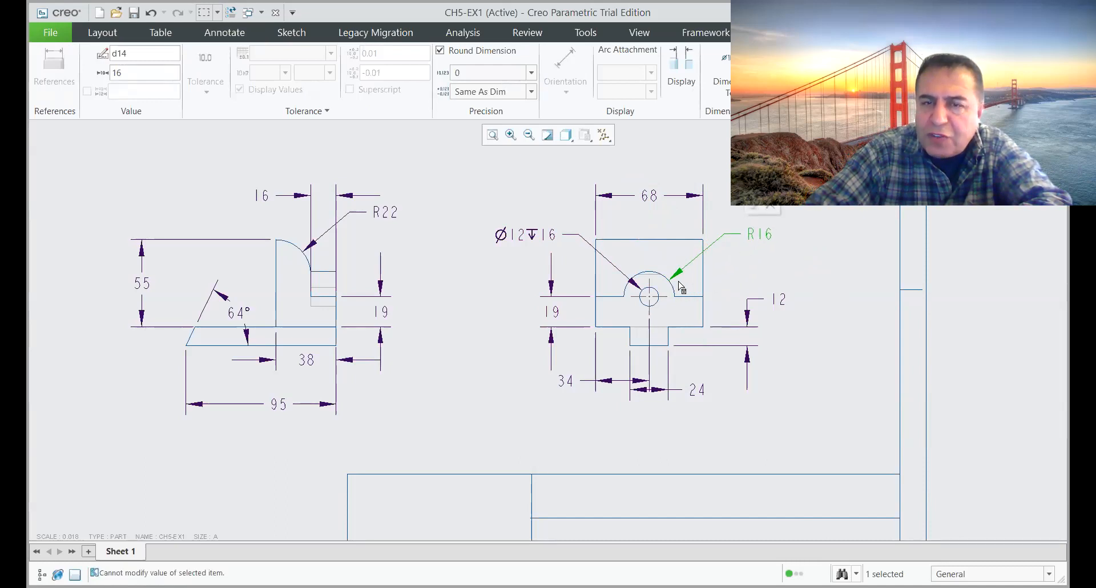
click(813, 259)
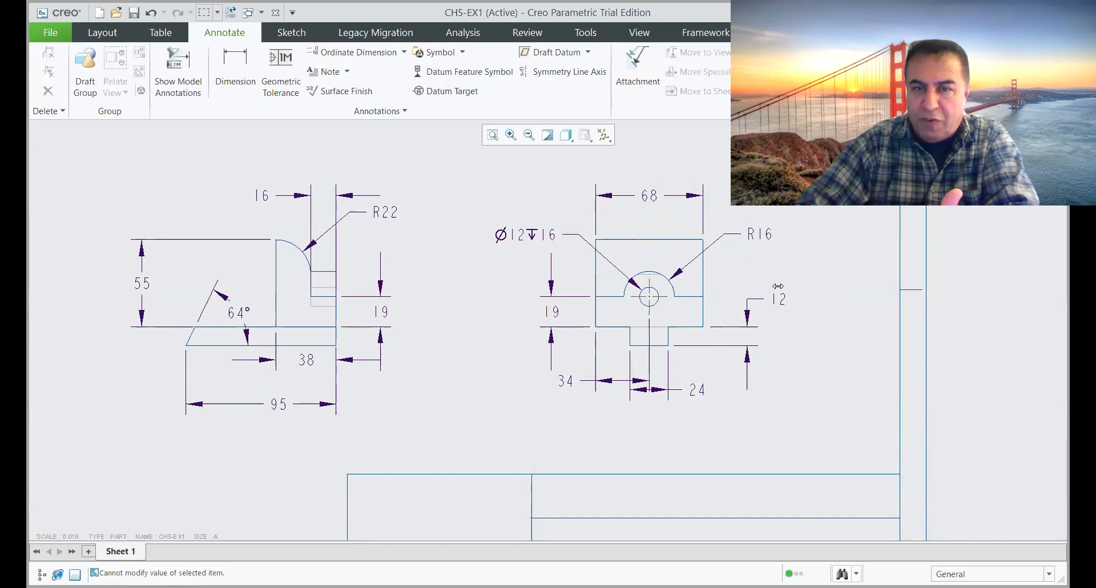
scroll(548, 352, down, 1)
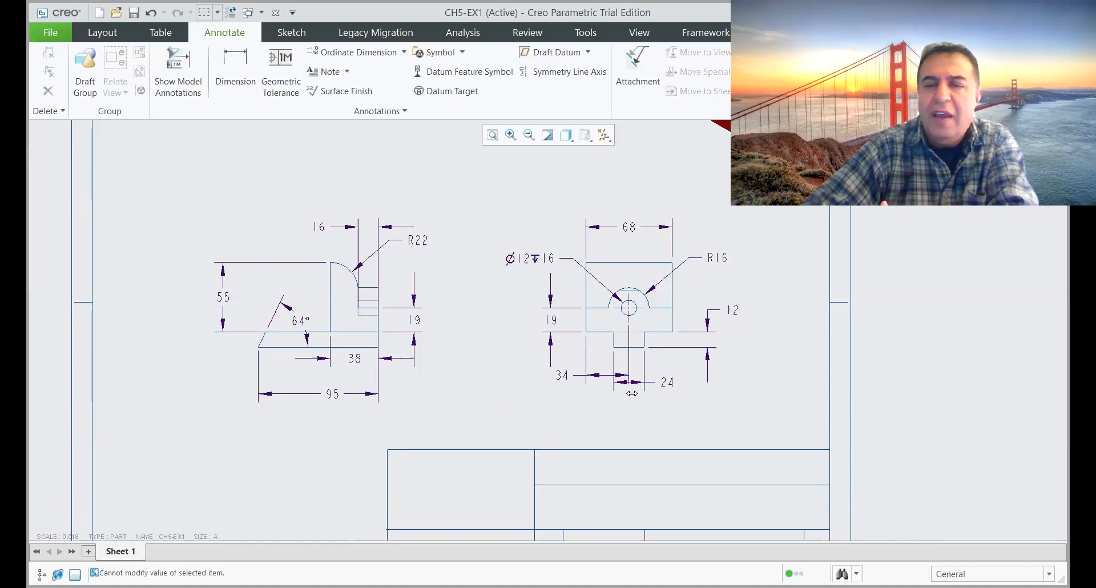
scroll(630, 407, up, 1)
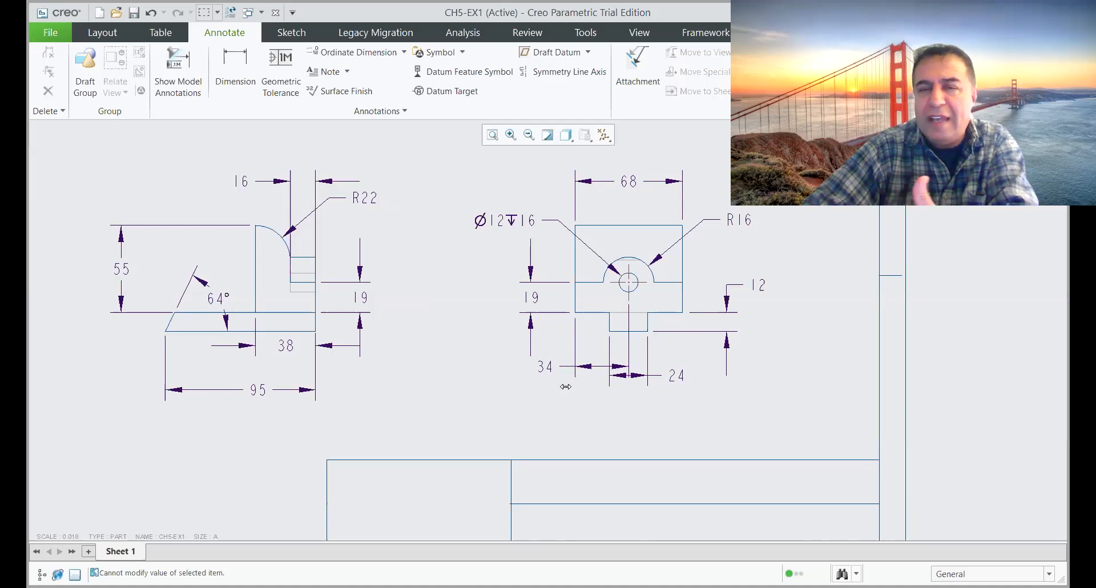
scroll(465, 371, down, 3)
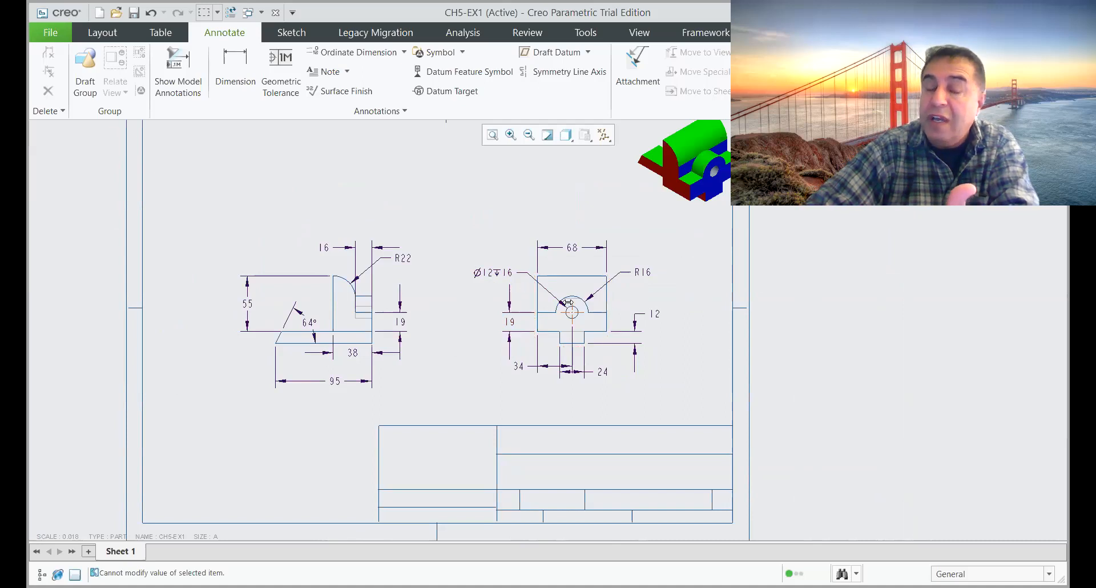
scroll(568, 302, up, 1)
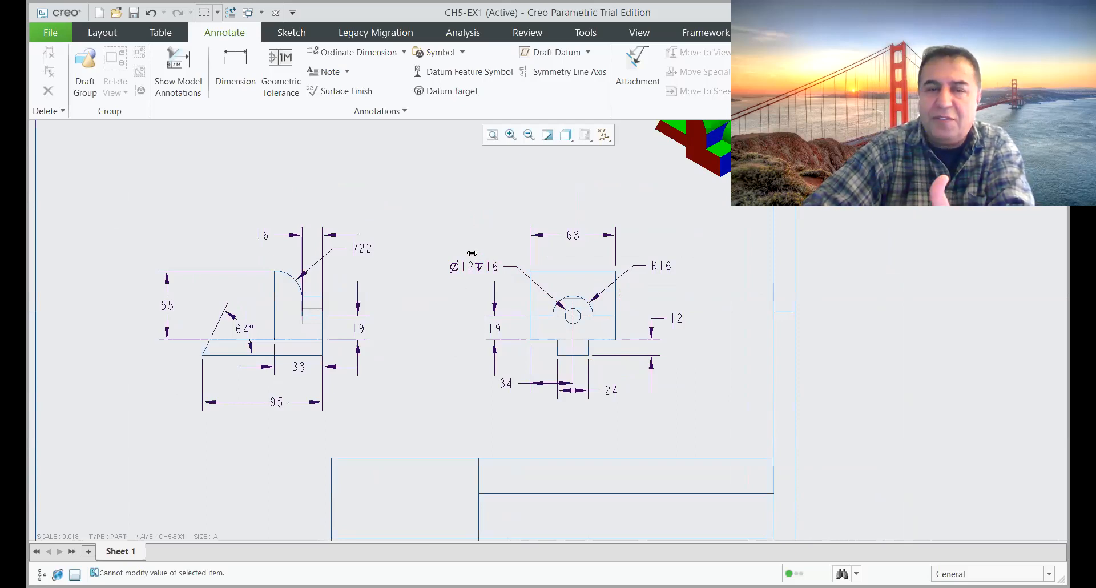
Step: Place an unattached note reading "DRAWN BY: xxxxxxxx" in the upper wide cell of the title block
scroll(472, 253, down, 2)
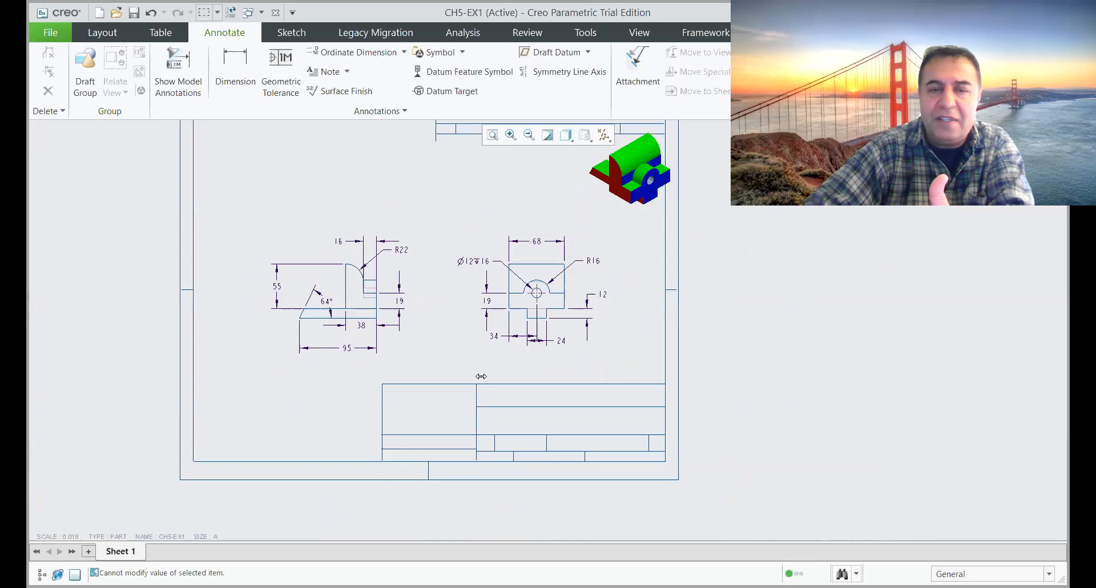
click(325, 72)
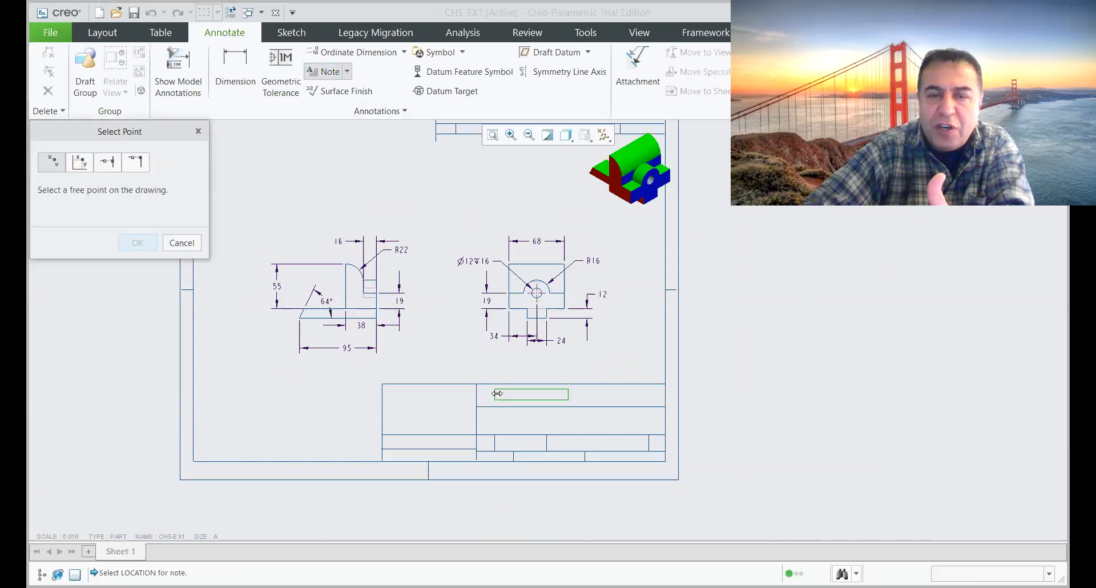
click(498, 393)
scroll(503, 365, up, 5)
text(DRAW)
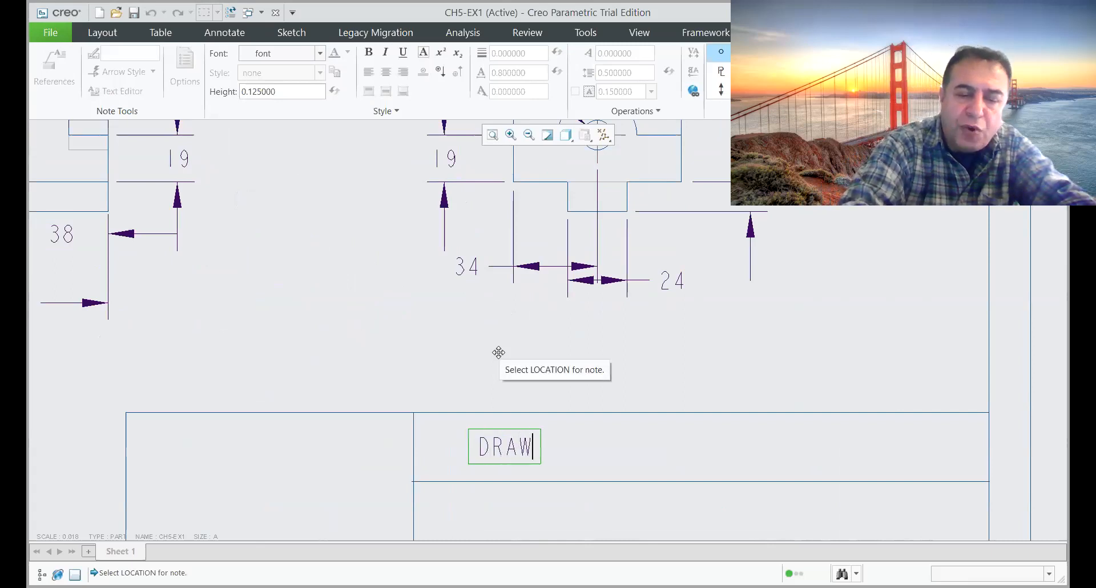
text(N BY)
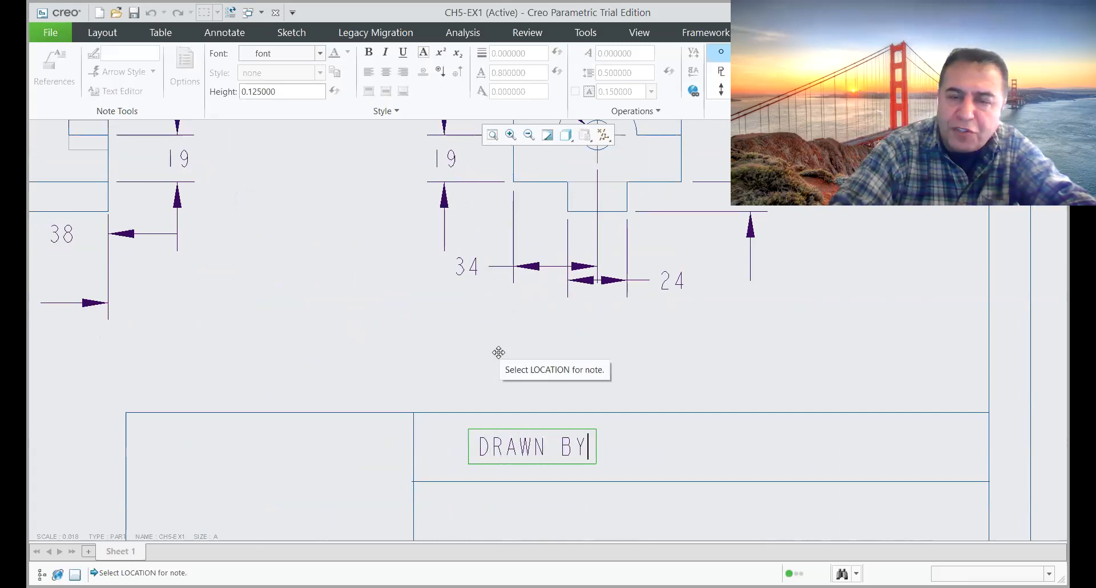
text(: )
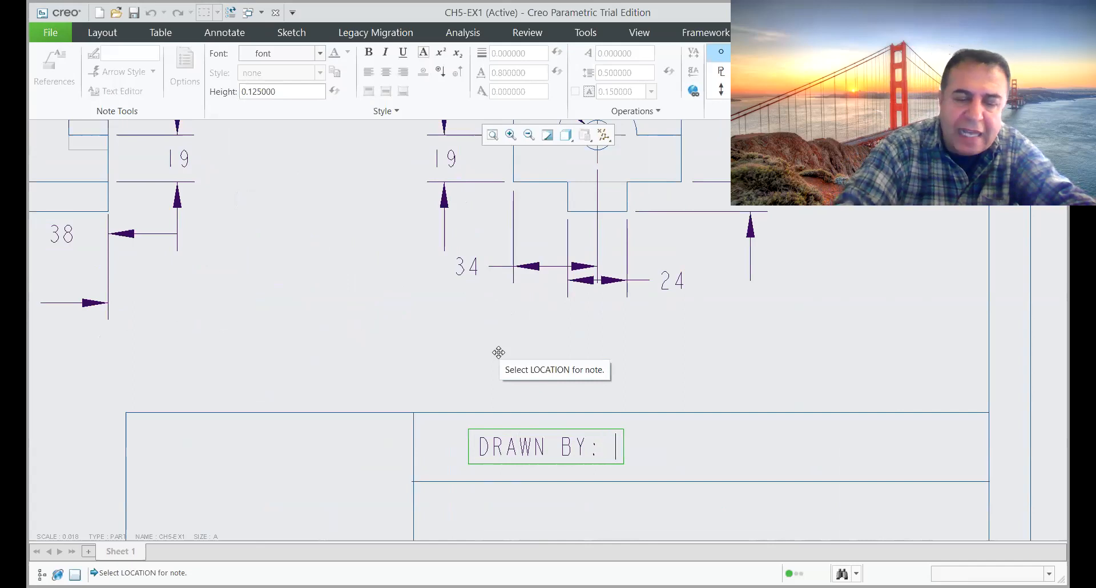
text(xxxxxxx)
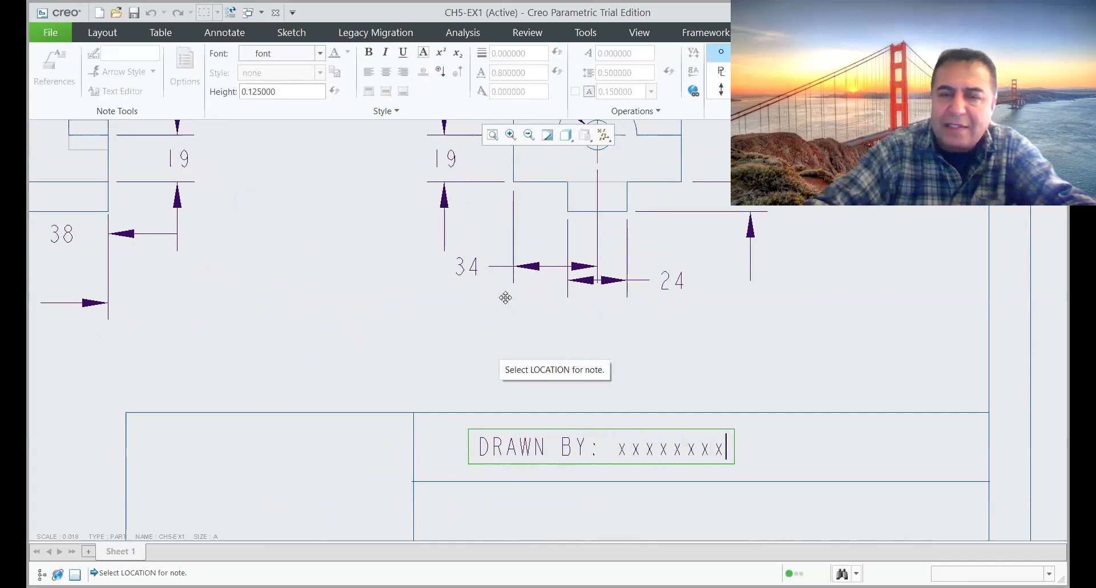
scroll(504, 296, up, 3)
click(708, 343)
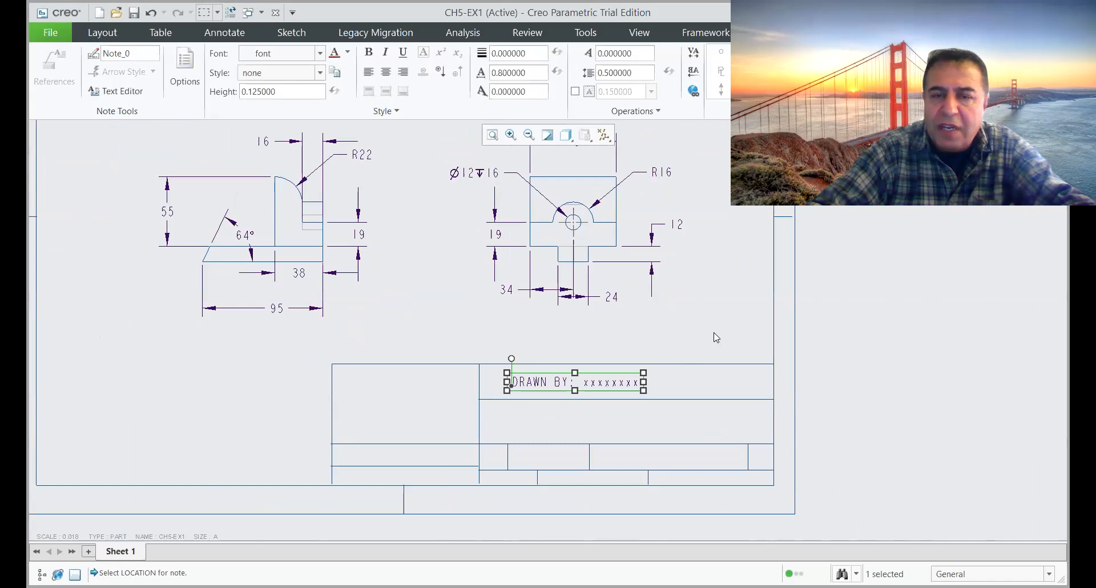
click(711, 339)
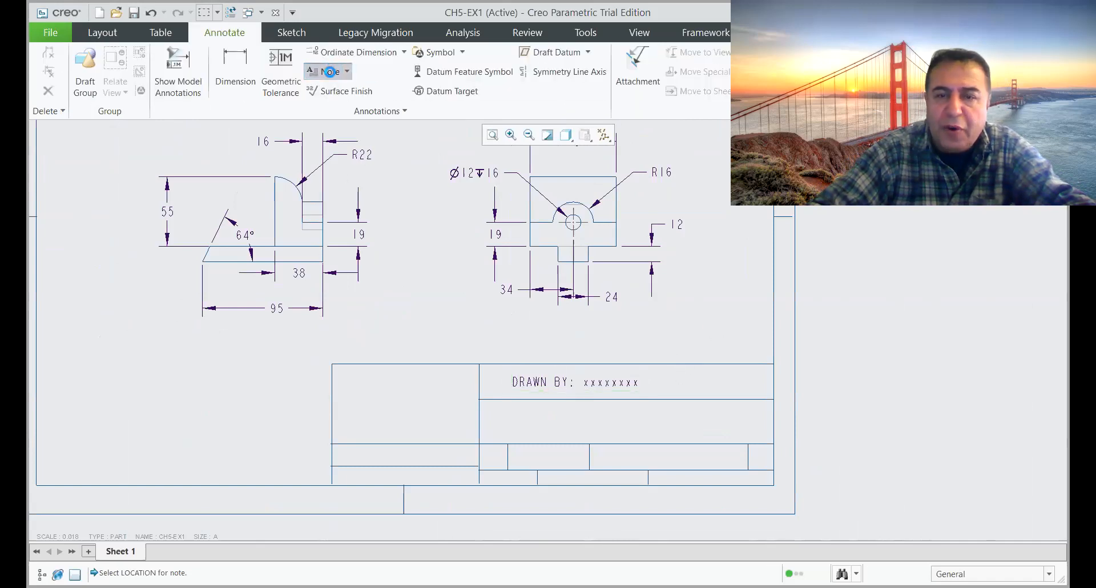
Step: Place an unattached note reading "TITLE:CH5-EX1" in the wide title block cell below the DRAWN BY note
click(325, 72)
click(495, 428)
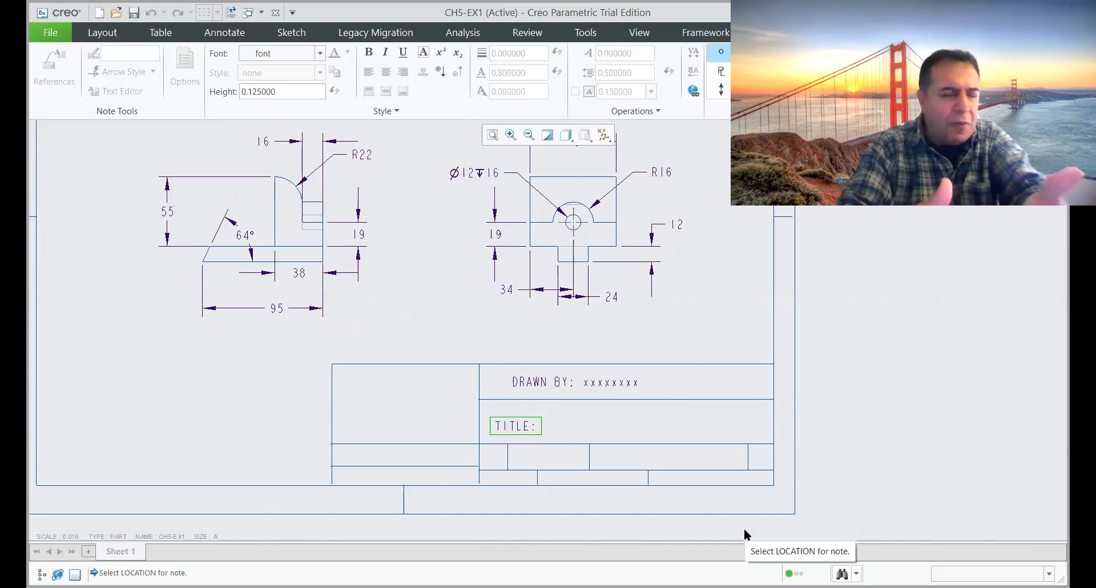
text(TITLE:CH)
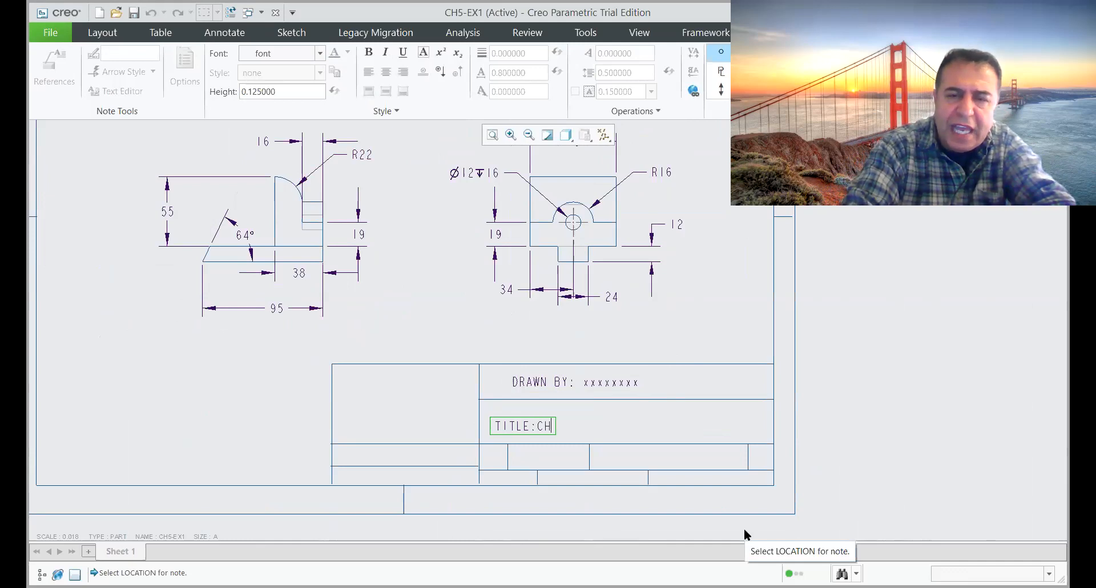
text(5-E)
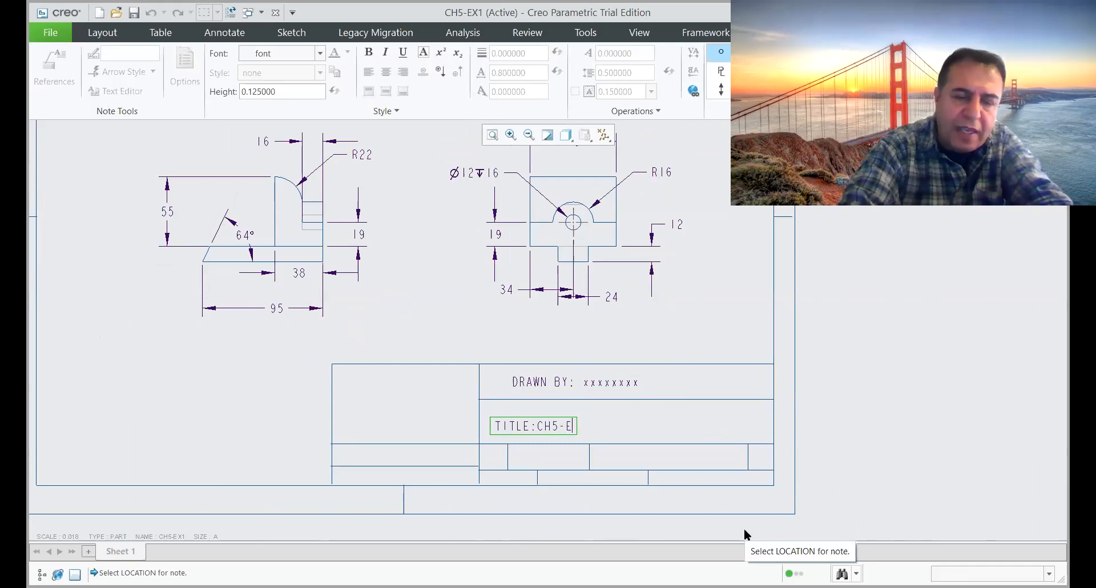
text(X1)
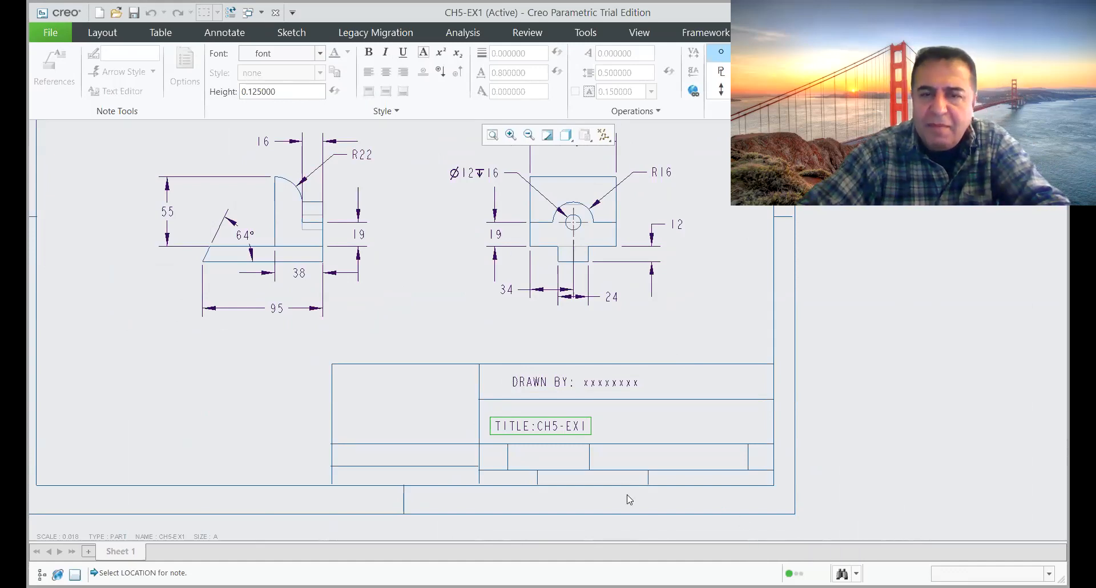
click(635, 431)
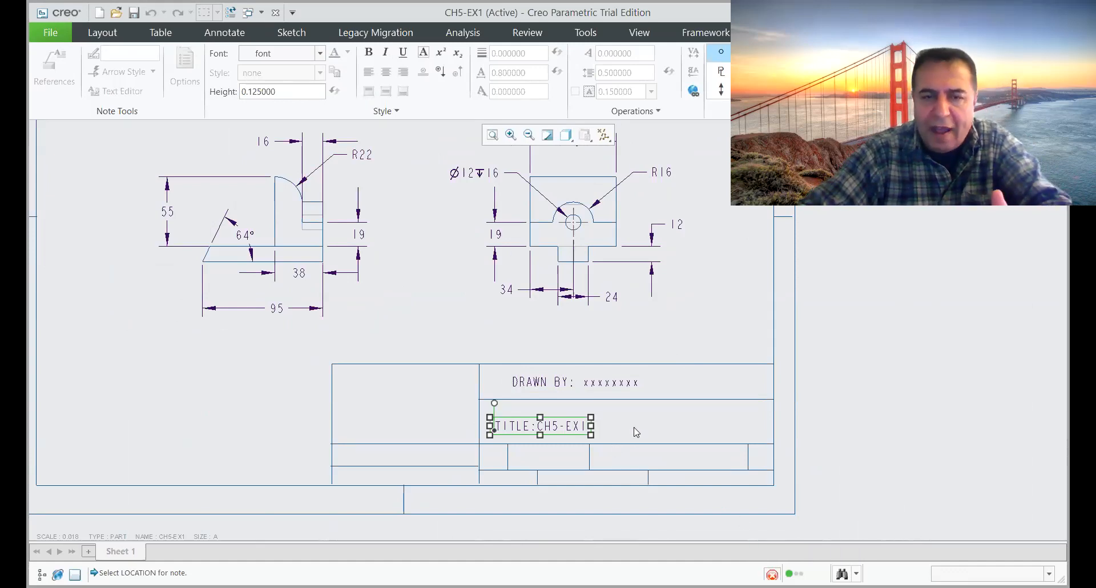
click(455, 407)
Step: Place a two-line note reading "ENGE 151" and "MESA COLLEGE" in the large cell beside the DRAWN BY and TITLE cells
click(329, 74)
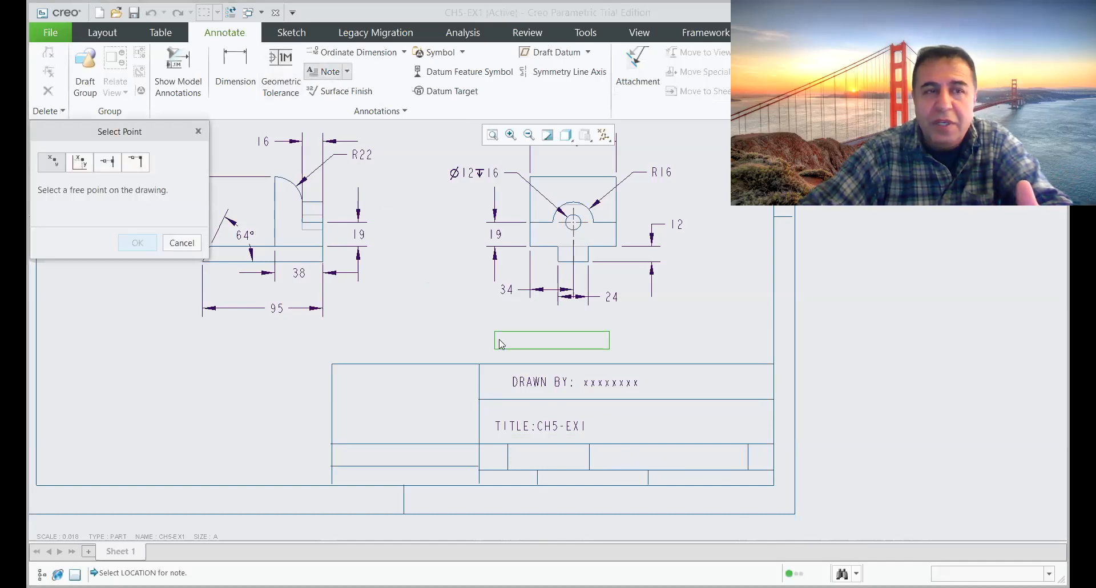
click(183, 243)
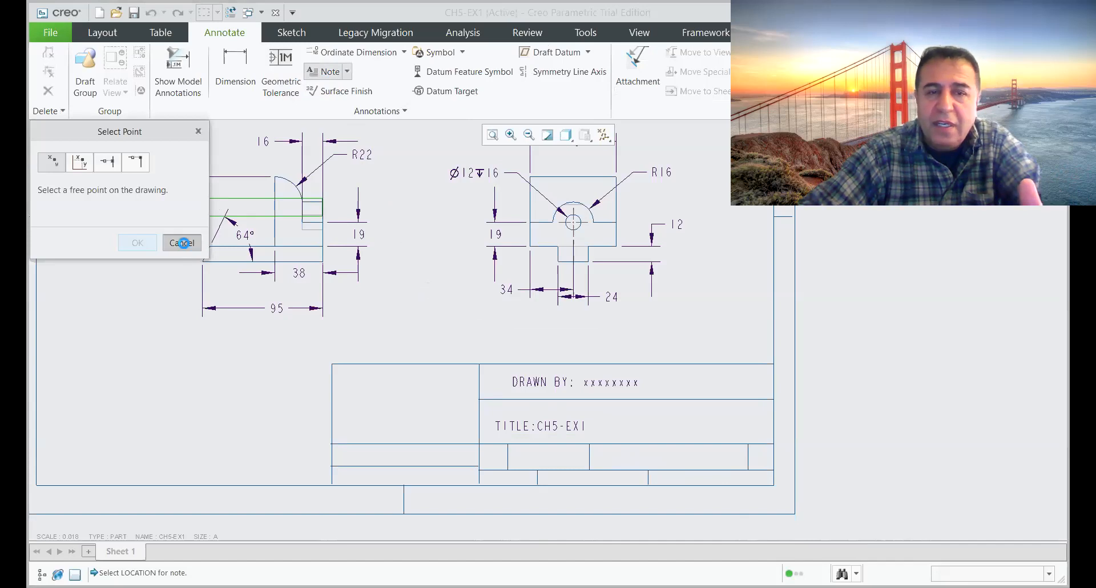
click(331, 72)
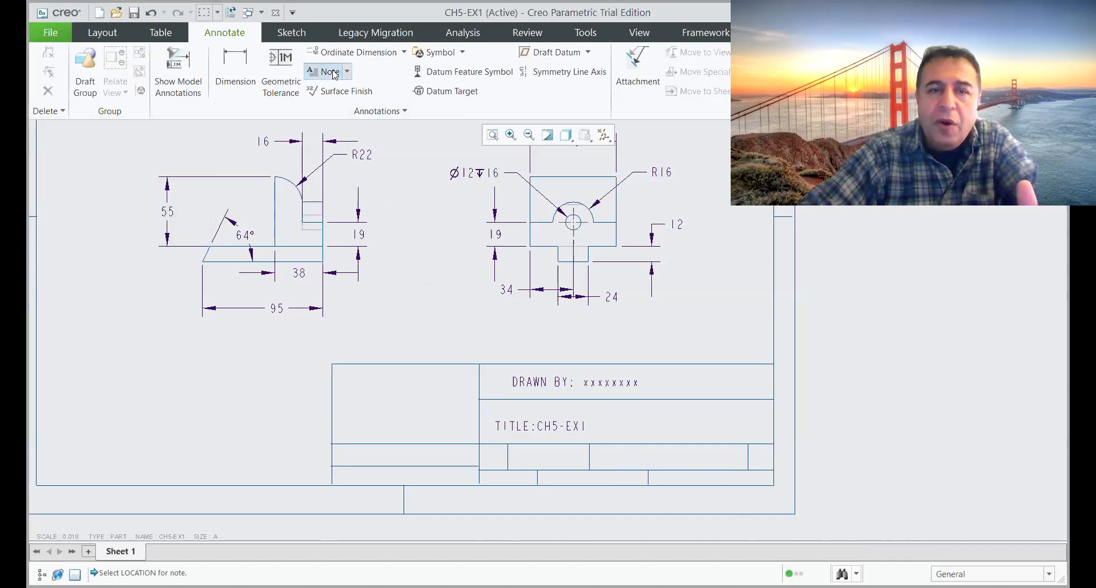
click(355, 395)
text(EN)
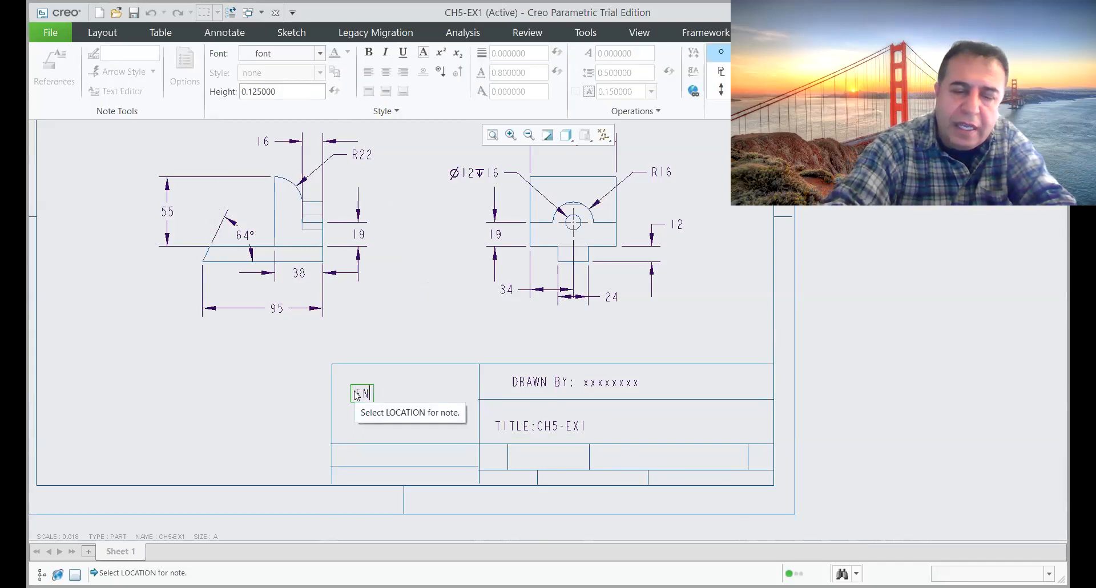
text(GE I)
text(51)
key(Return)
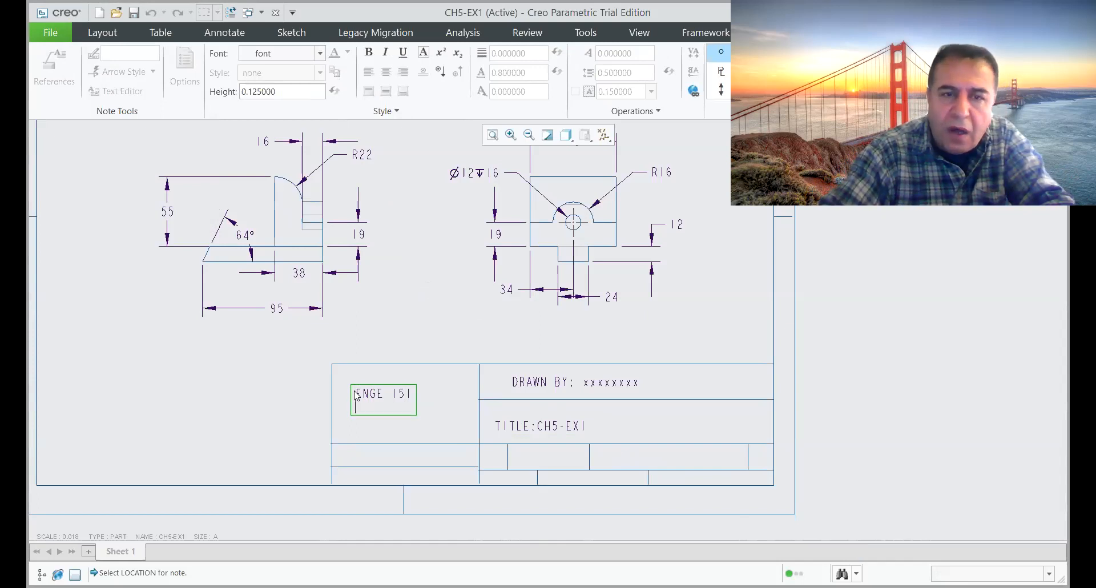
text(MES)
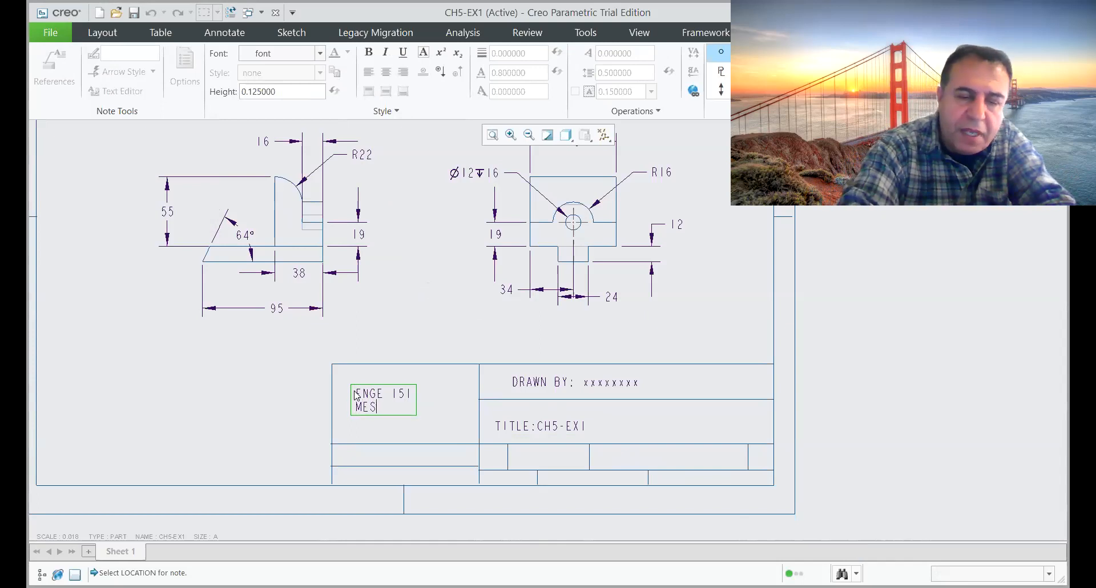
text(A COLLEGE)
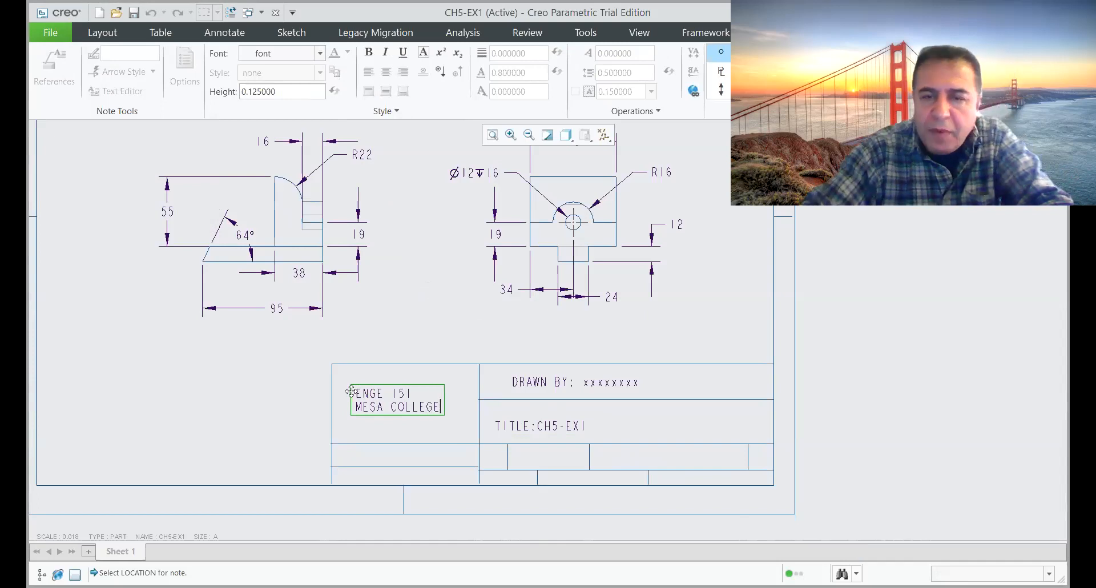
click(442, 311)
click(438, 313)
Step: Place a note reading "DATE: 6-25-2020" in the title block cell below the MESA COLLEGE note
click(336, 73)
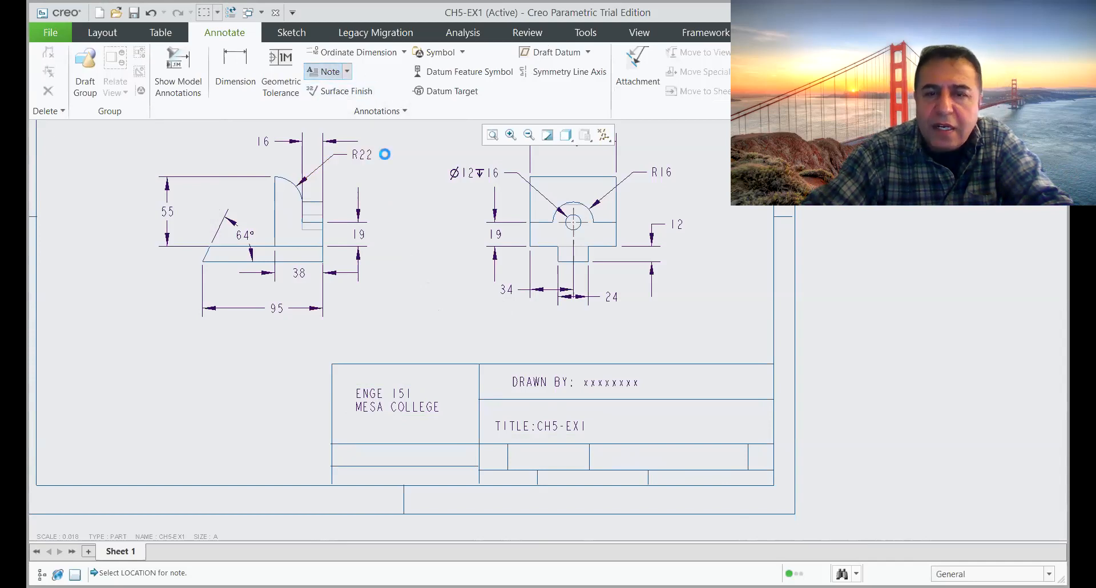
click(342, 453)
text(DATE:)
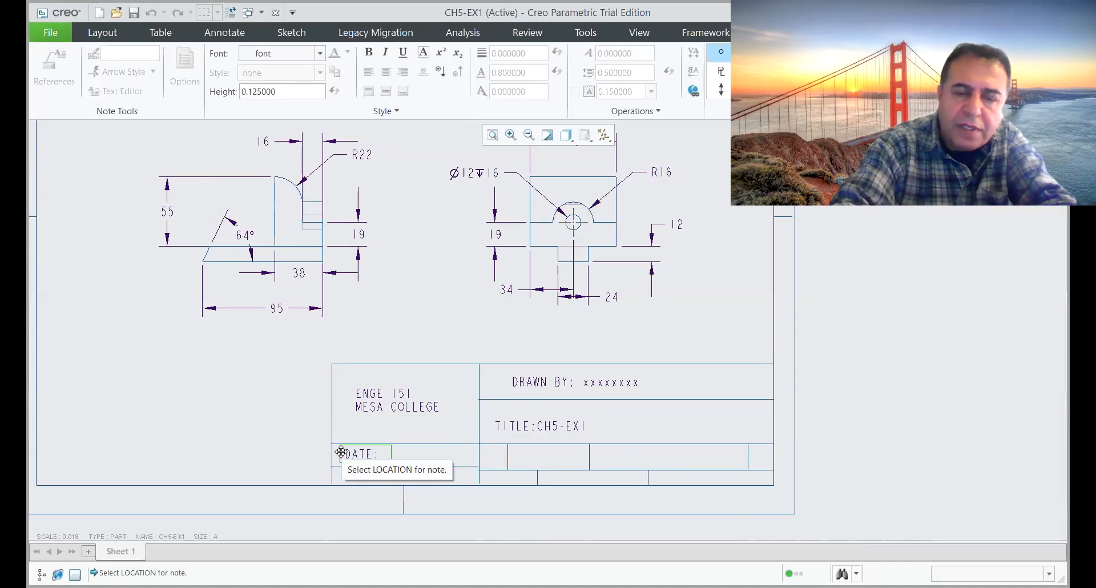
text( 6-25-20)
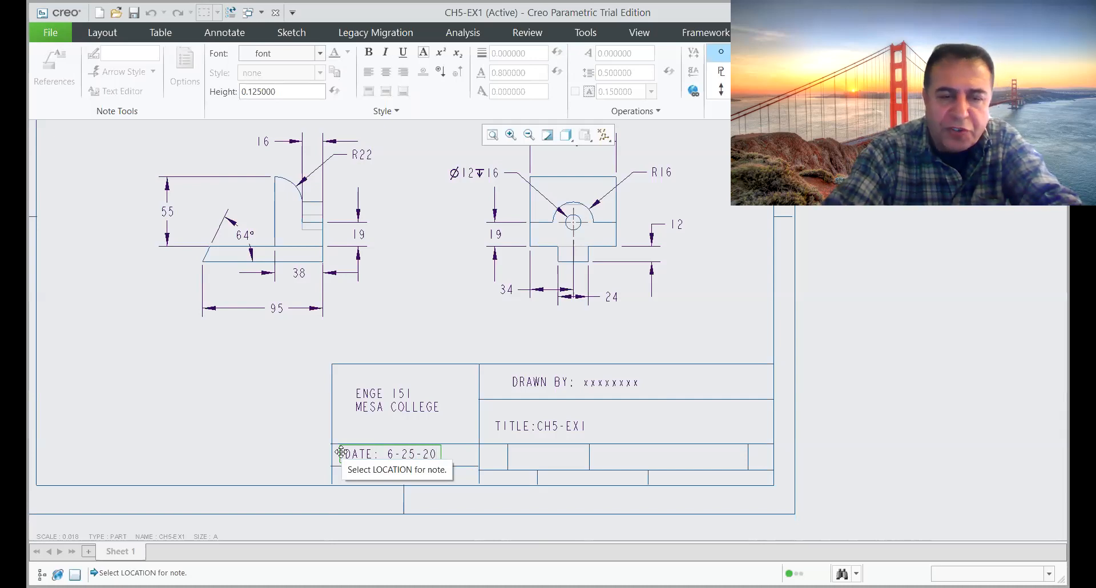
key(BackSpace)
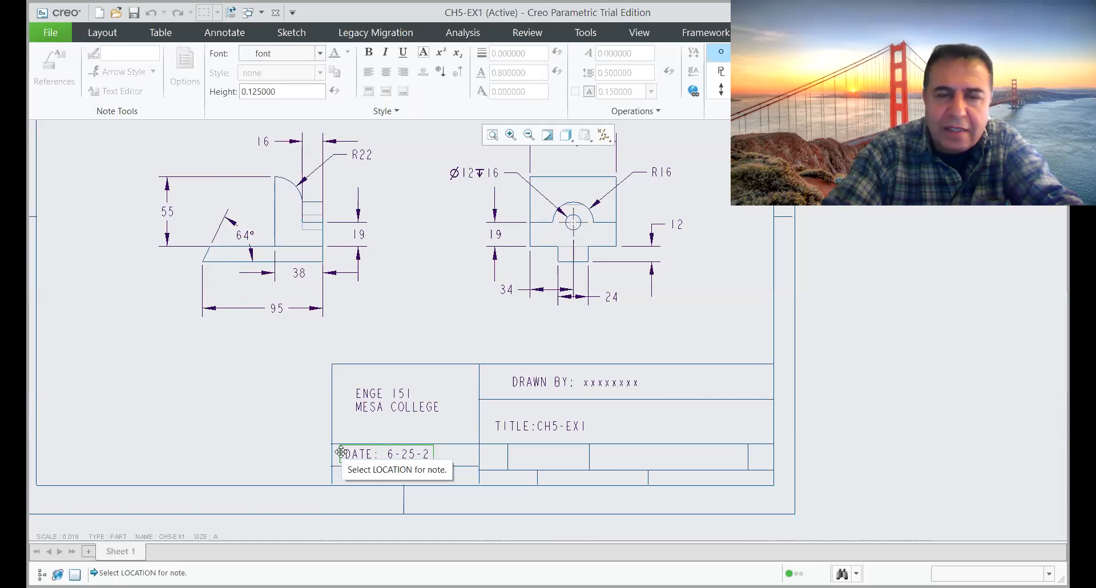
text(0)
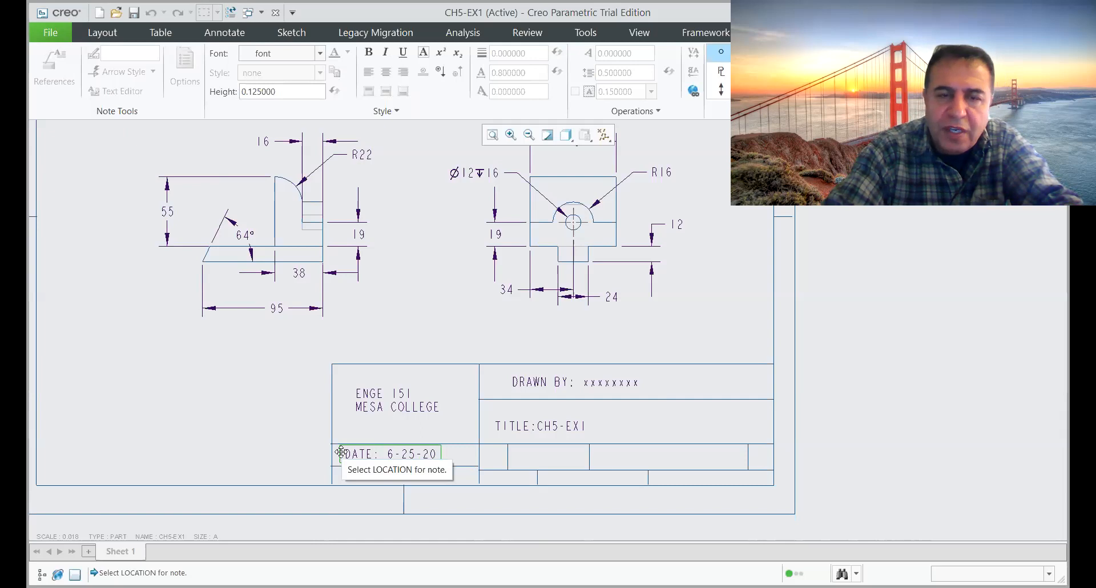
text(20)
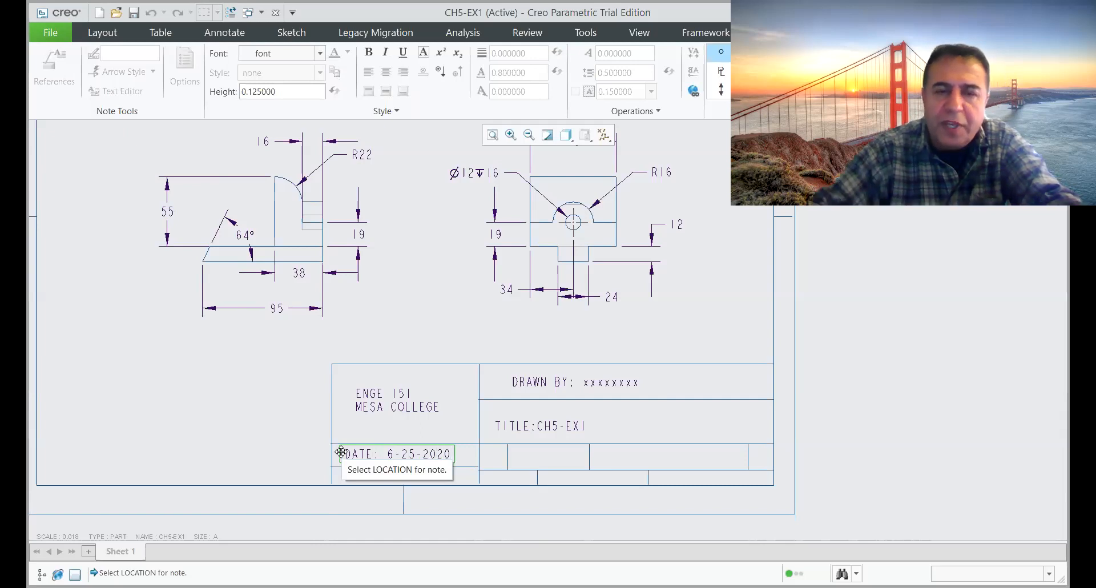
click(629, 456)
Step: Place a note reading "SCALE: 1=1" in the title block cell below the TITLE note
click(326, 72)
click(605, 463)
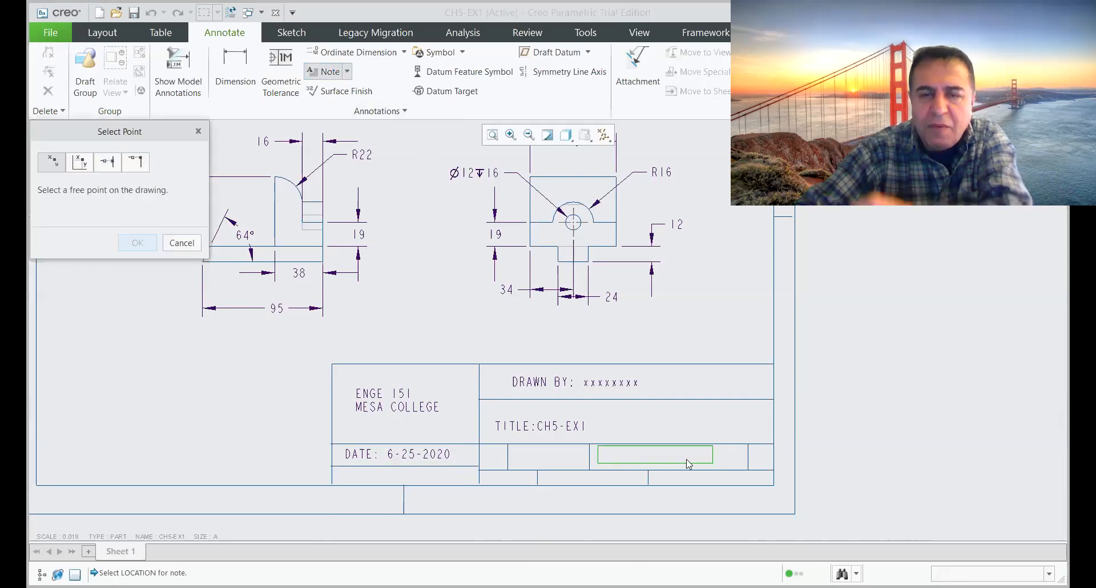
text(SCALE: 1)
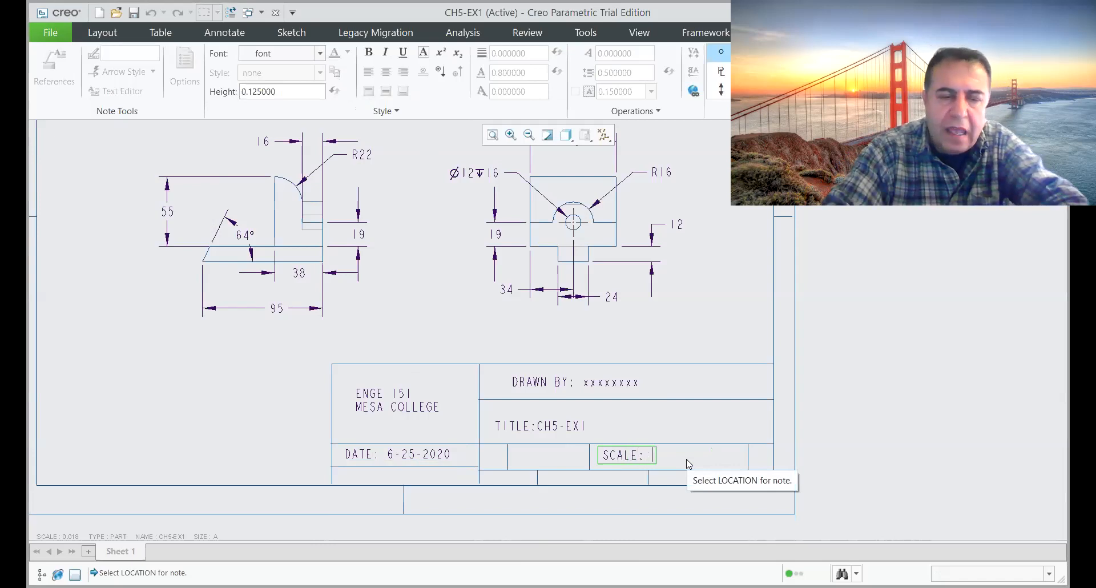
text(=1)
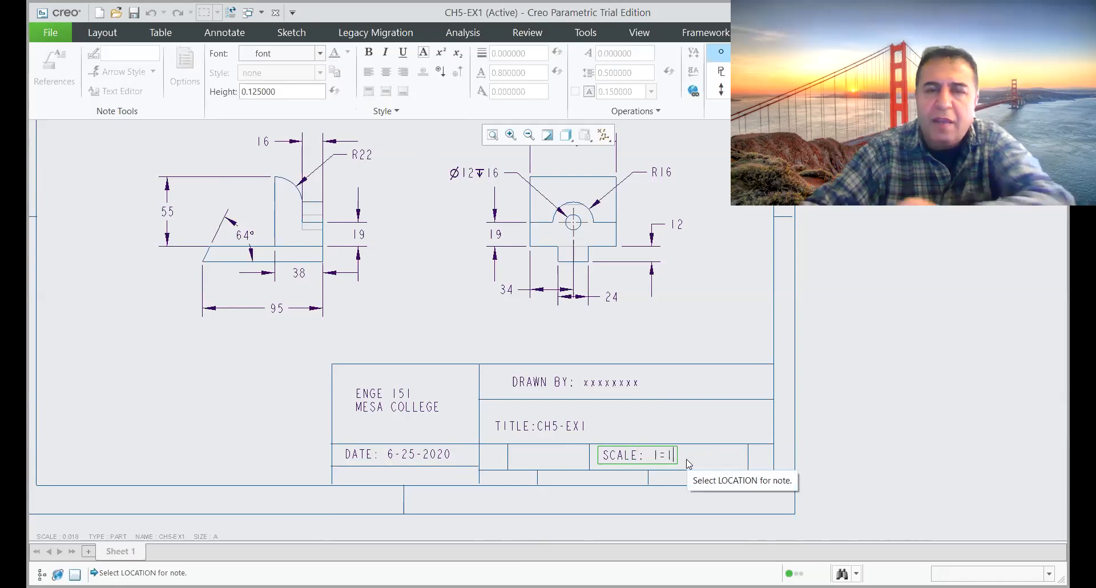
Step: Look over the completed sheet and open a print preview of the drawing
scroll(421, 162, down, 1)
scroll(419, 213, down, 1)
scroll(422, 200, up, 3)
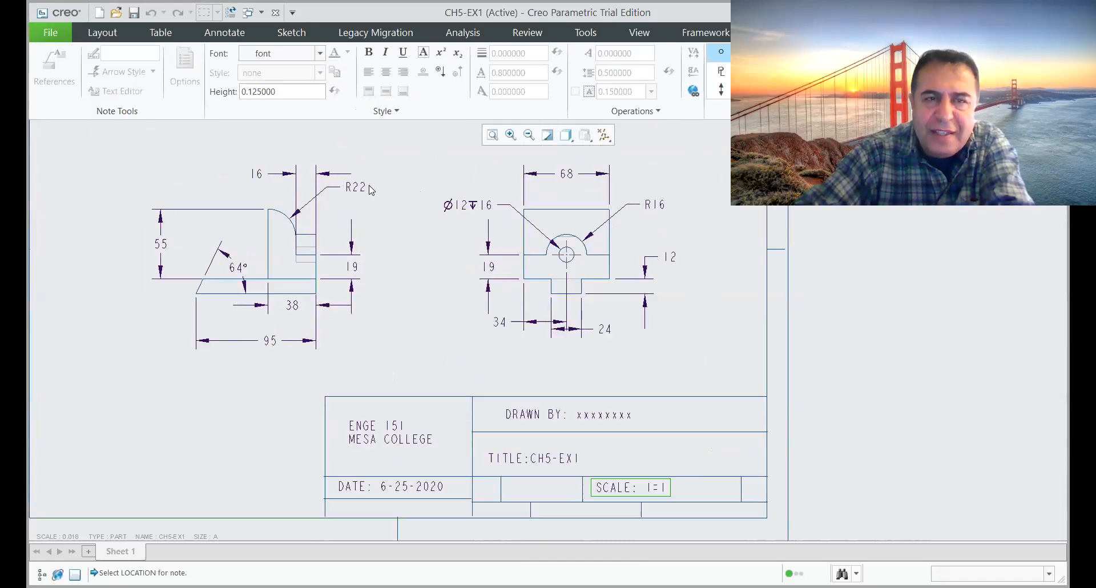
scroll(385, 334, down, 2)
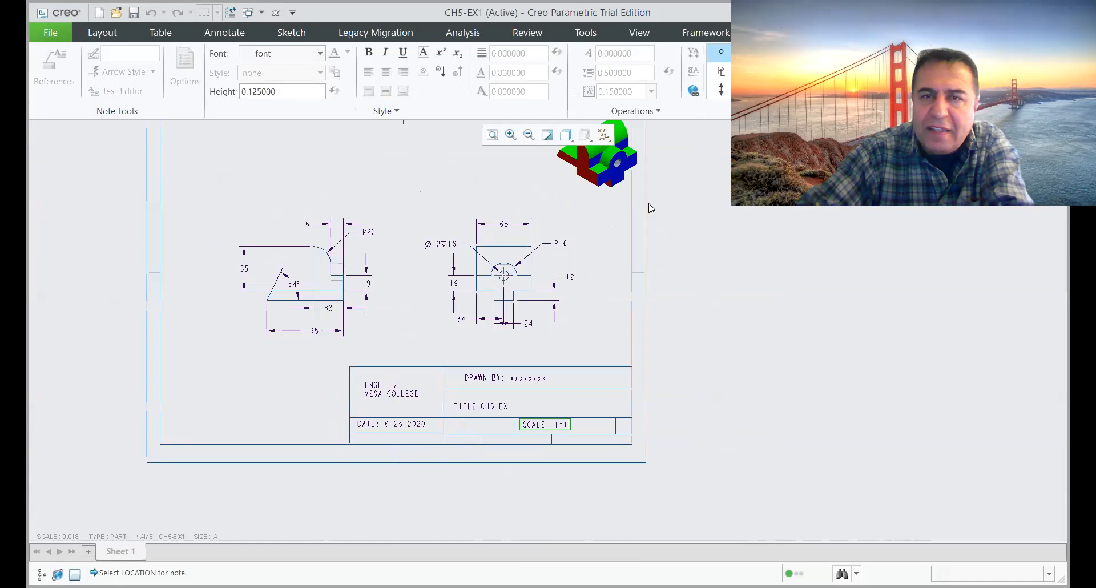
scroll(608, 184, down, 1)
scroll(606, 188, up, 3)
scroll(577, 248, down, 2)
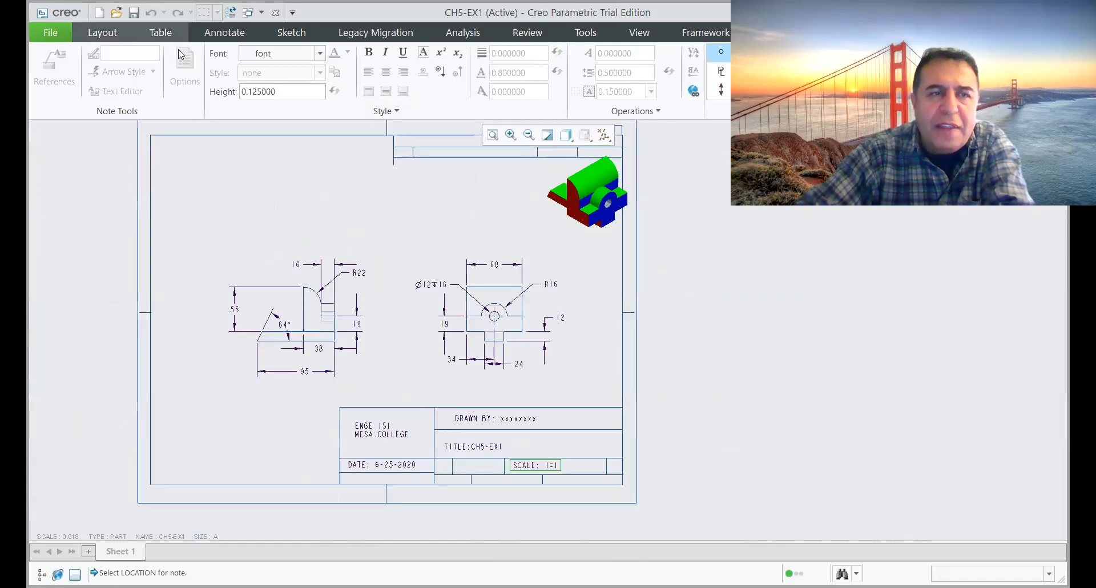
click(51, 34)
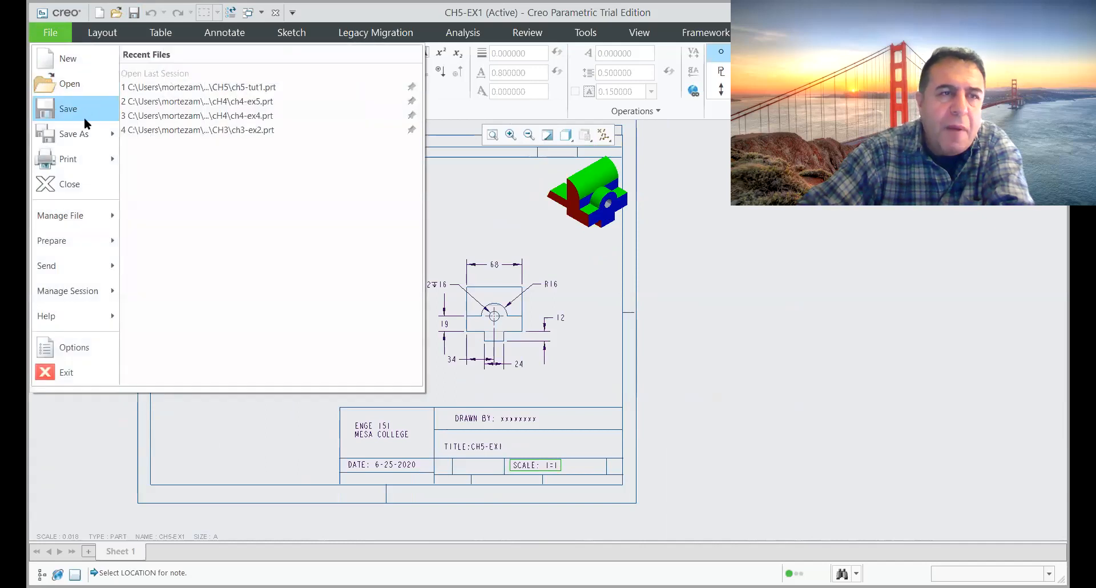
mouse_move(86, 159)
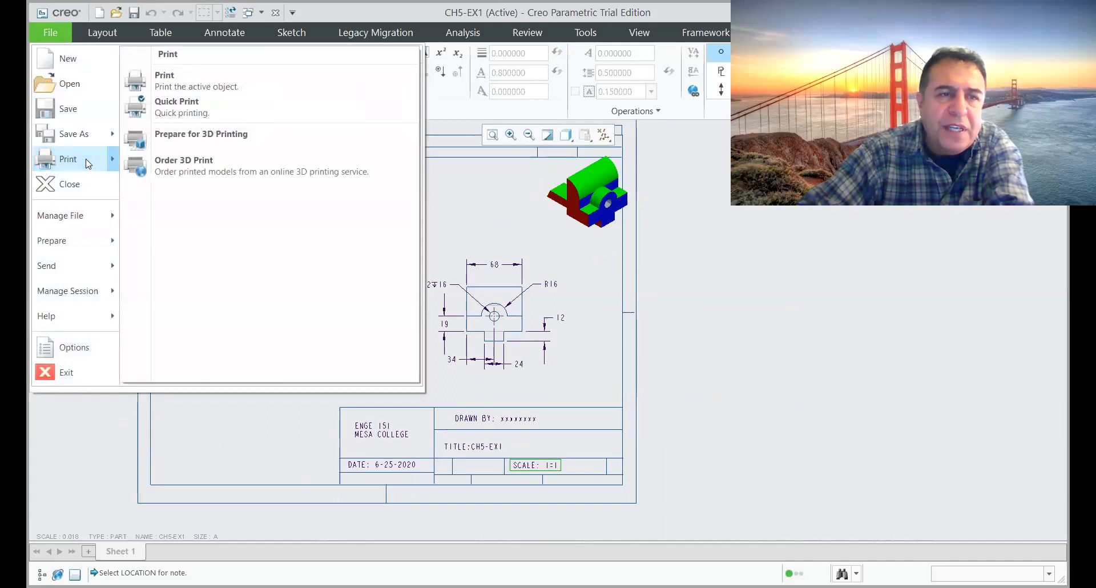
click(172, 79)
click(587, 71)
Step: Examine the views, dimensions and title block in the print preview, and close the print setup
scroll(567, 308, up, 3)
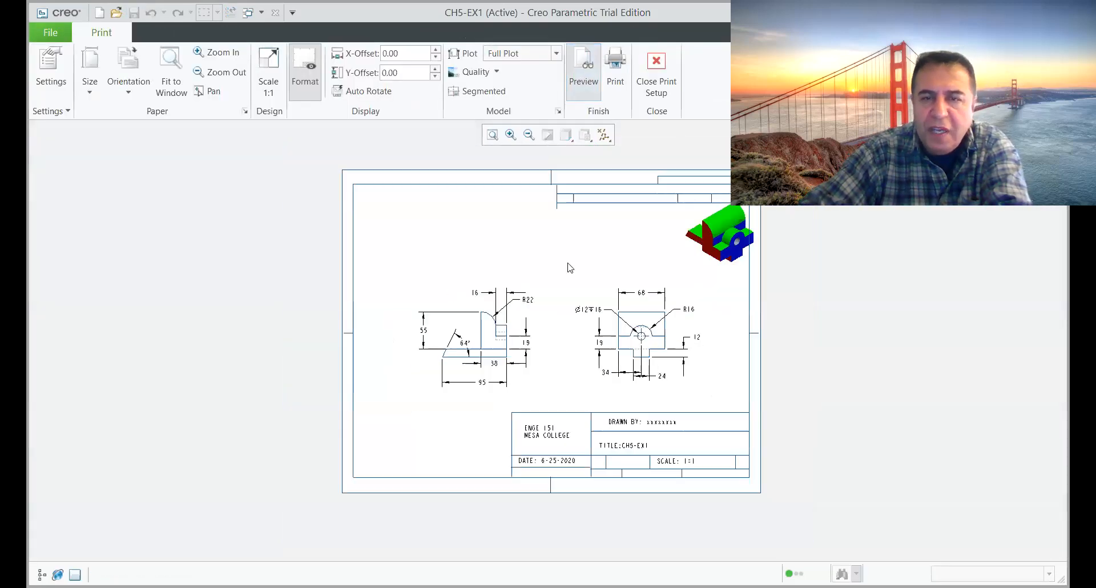
scroll(573, 371, down, 3)
scroll(601, 368, up, 2)
scroll(609, 196, down, 2)
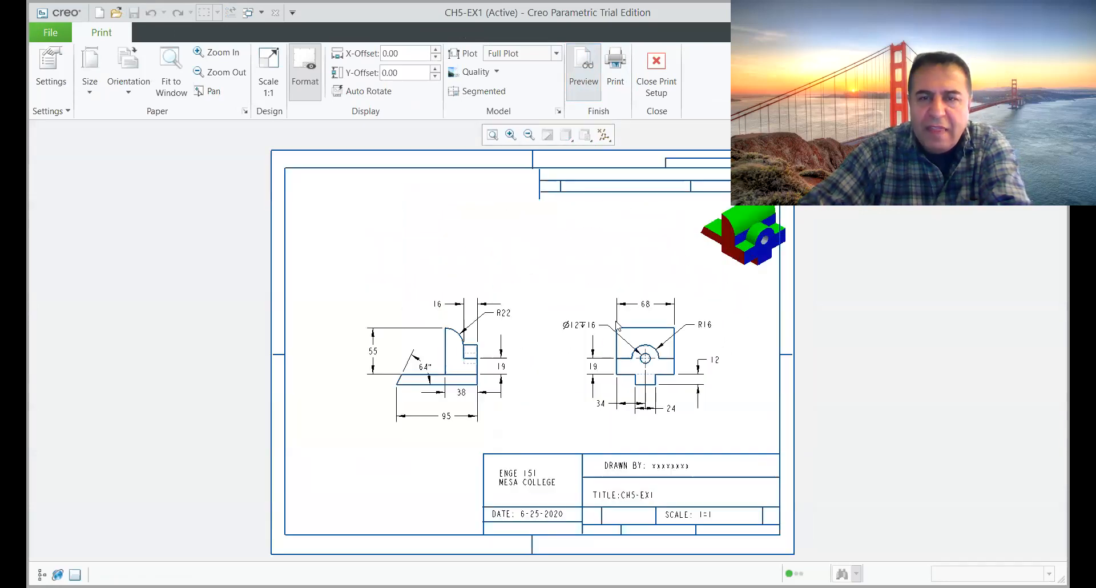
scroll(574, 399, down, 2)
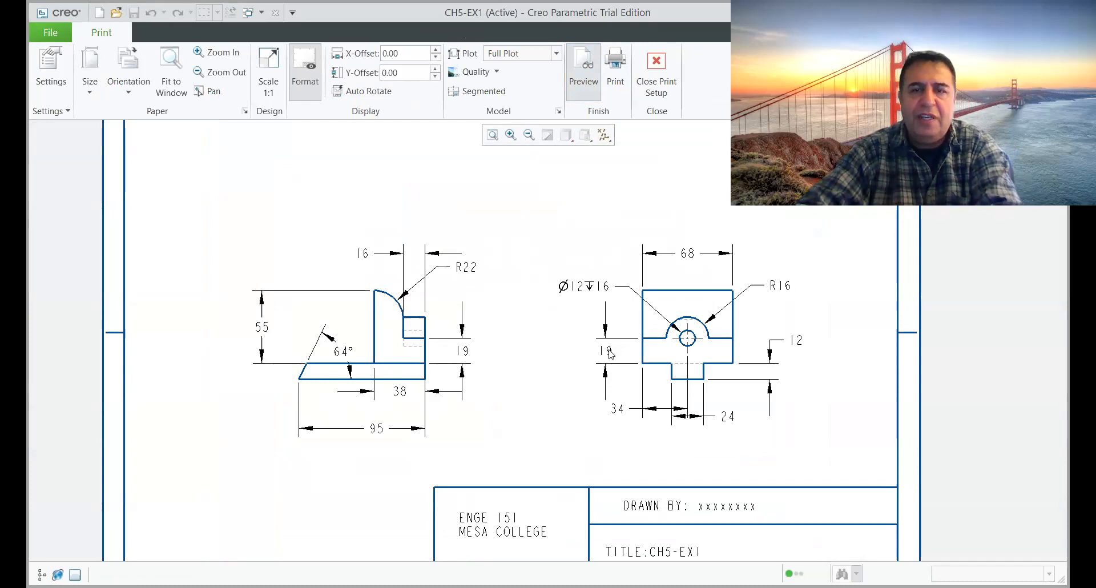
scroll(417, 349, down, 2)
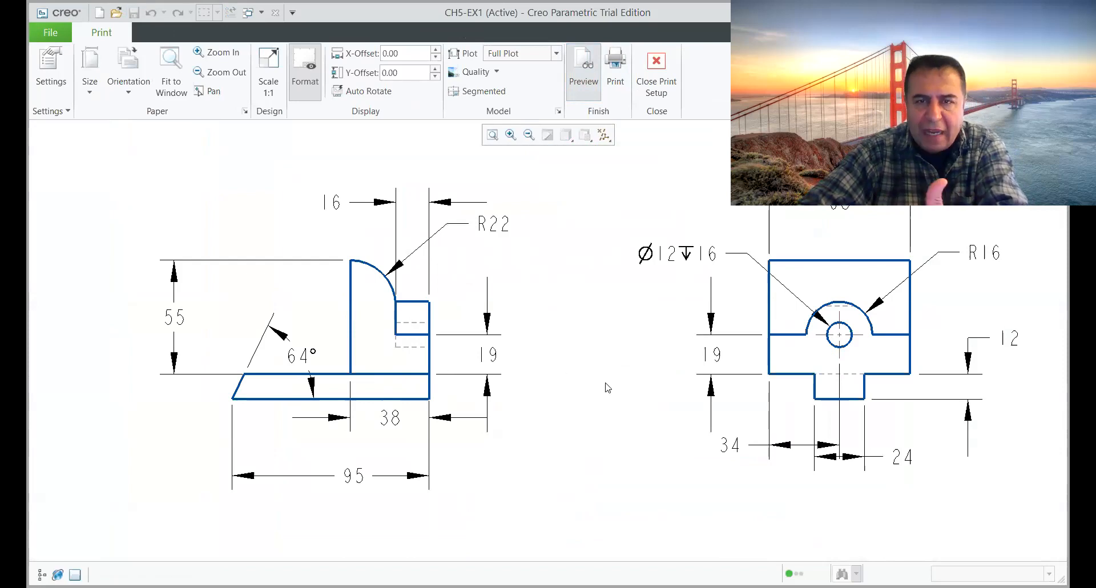
scroll(628, 294, down, 3)
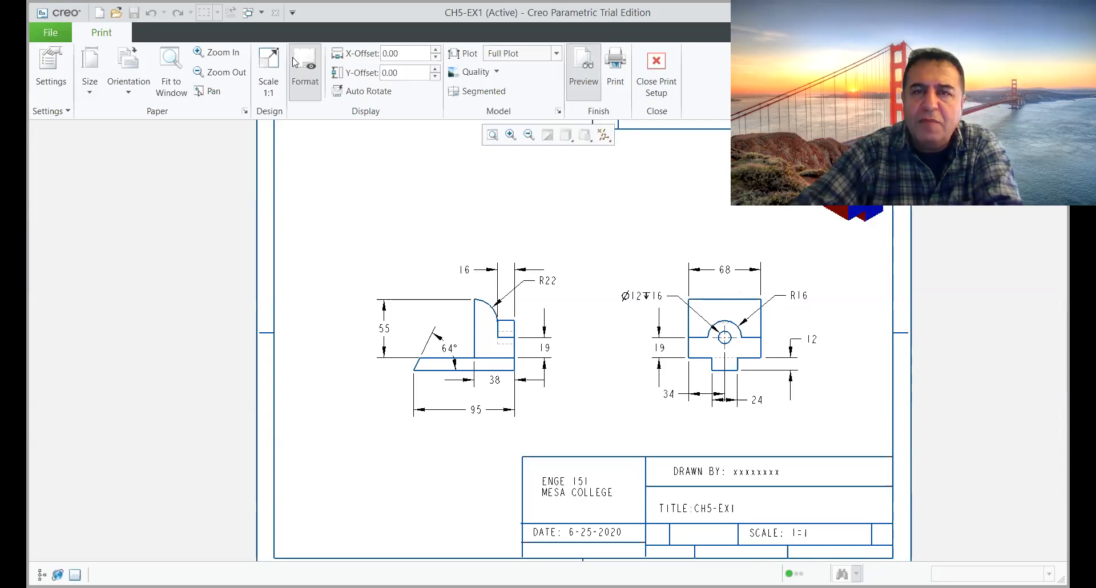
click(656, 68)
Step: Delete the depth suffix from the Ø12 hole dimension and re-enter it as the depth symbol followed by 16
scroll(404, 287, up, 3)
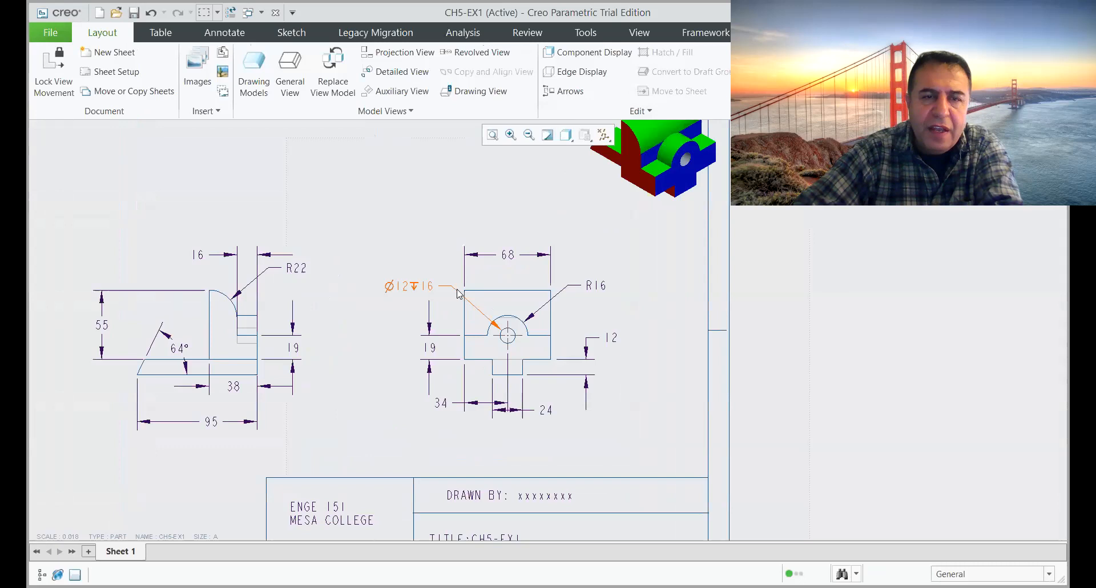
click(416, 285)
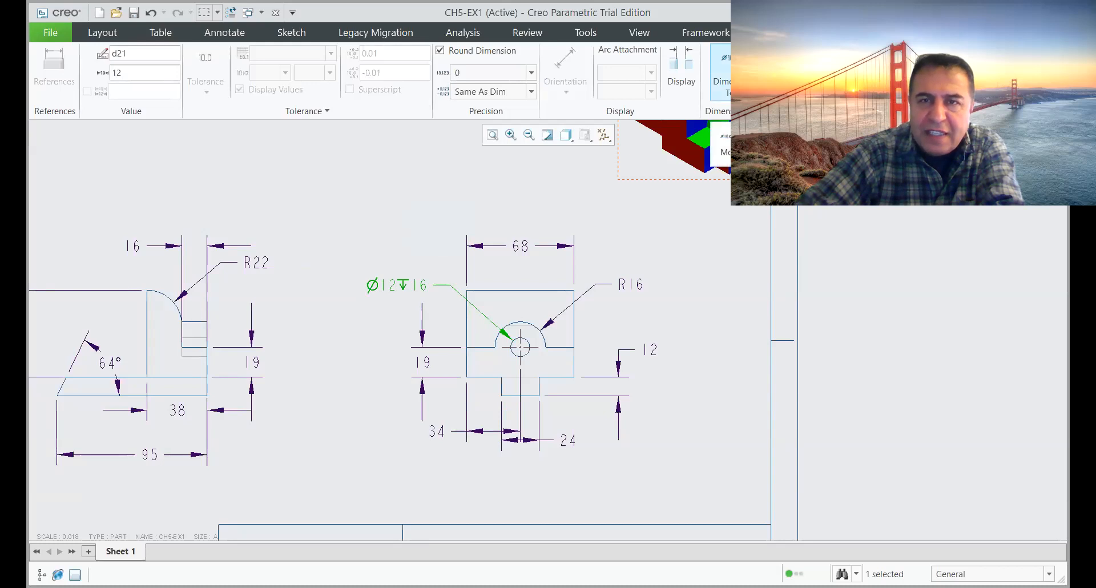
click(732, 73)
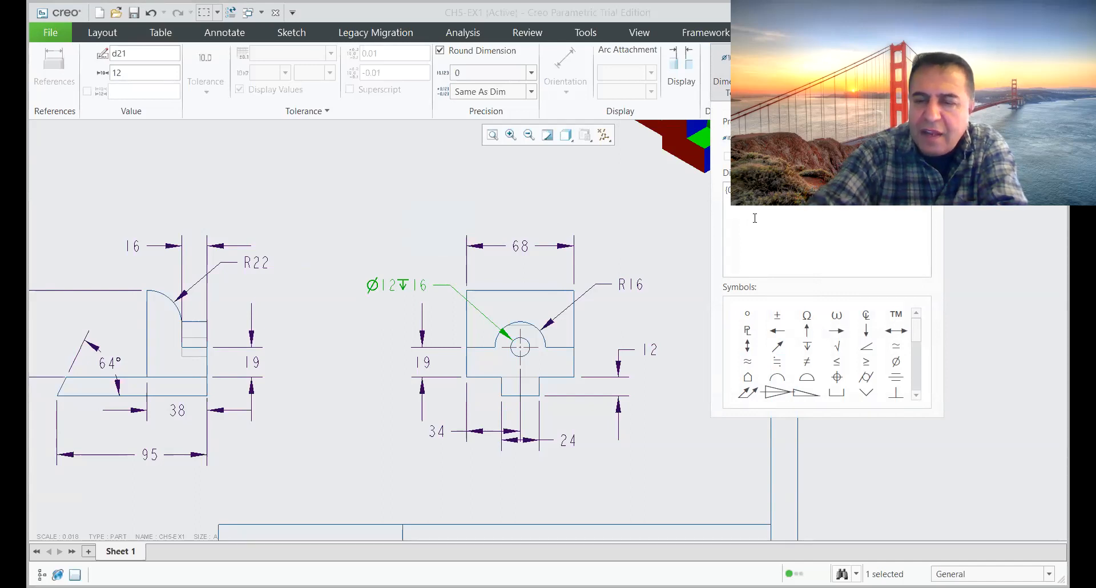
key(BackSpace)
key(BackSpace)
key(BackSpace)
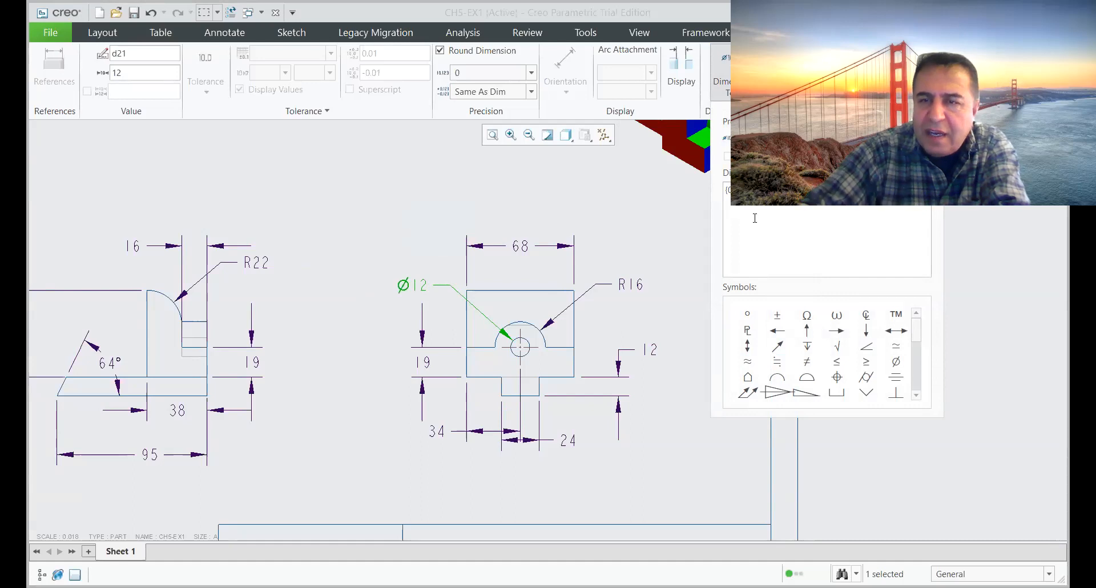
click(807, 348)
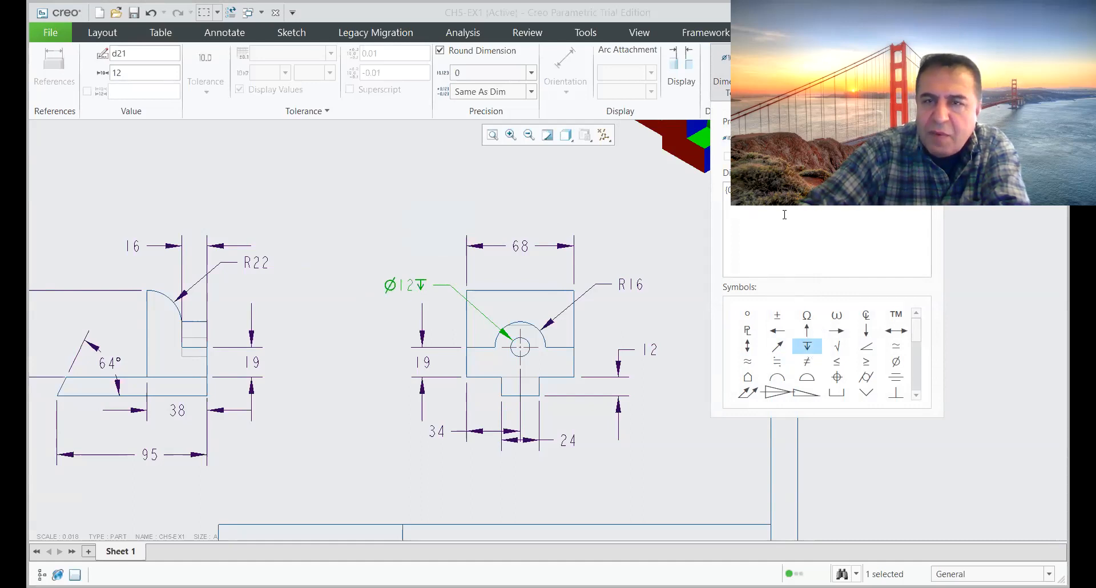
text(16)
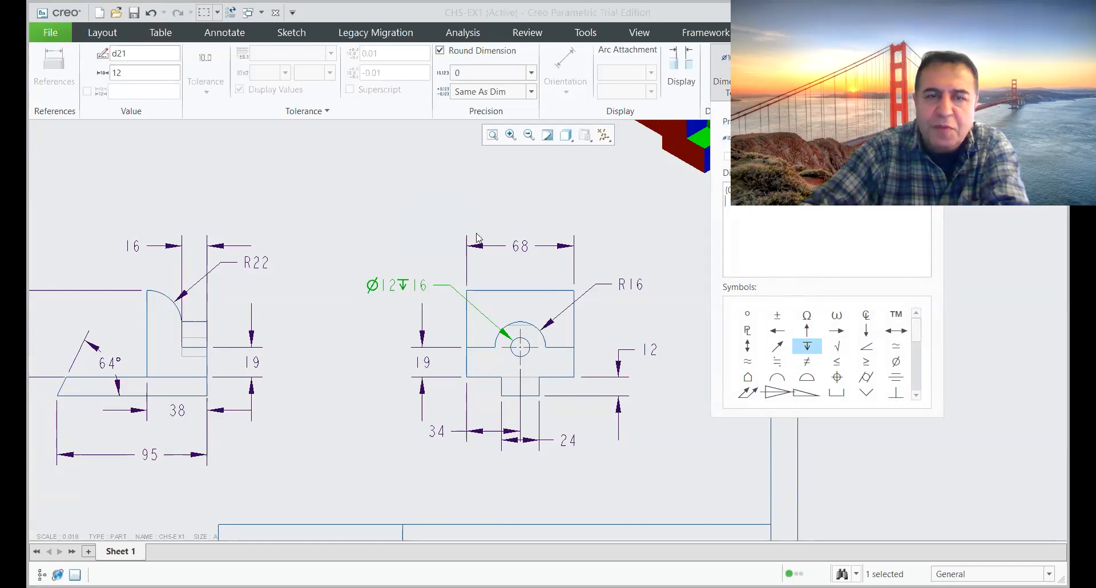
click(415, 257)
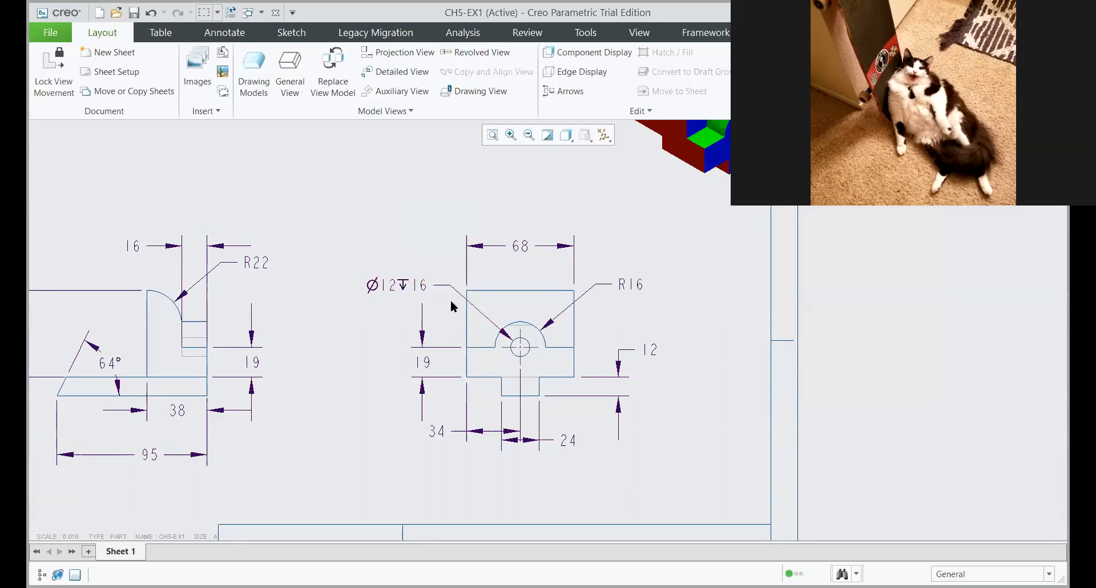
scroll(450, 302, down, 3)
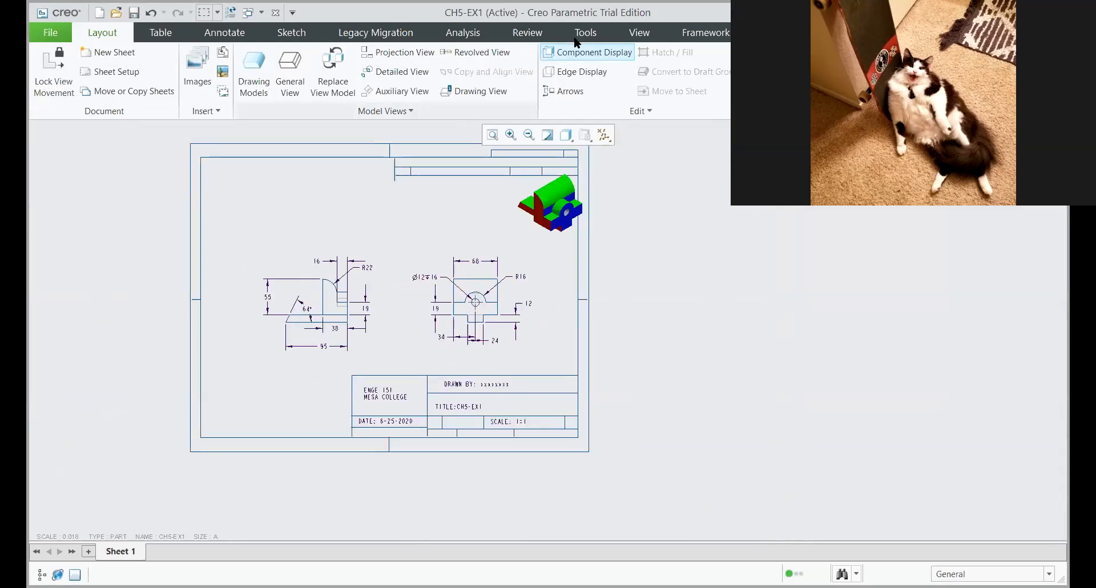